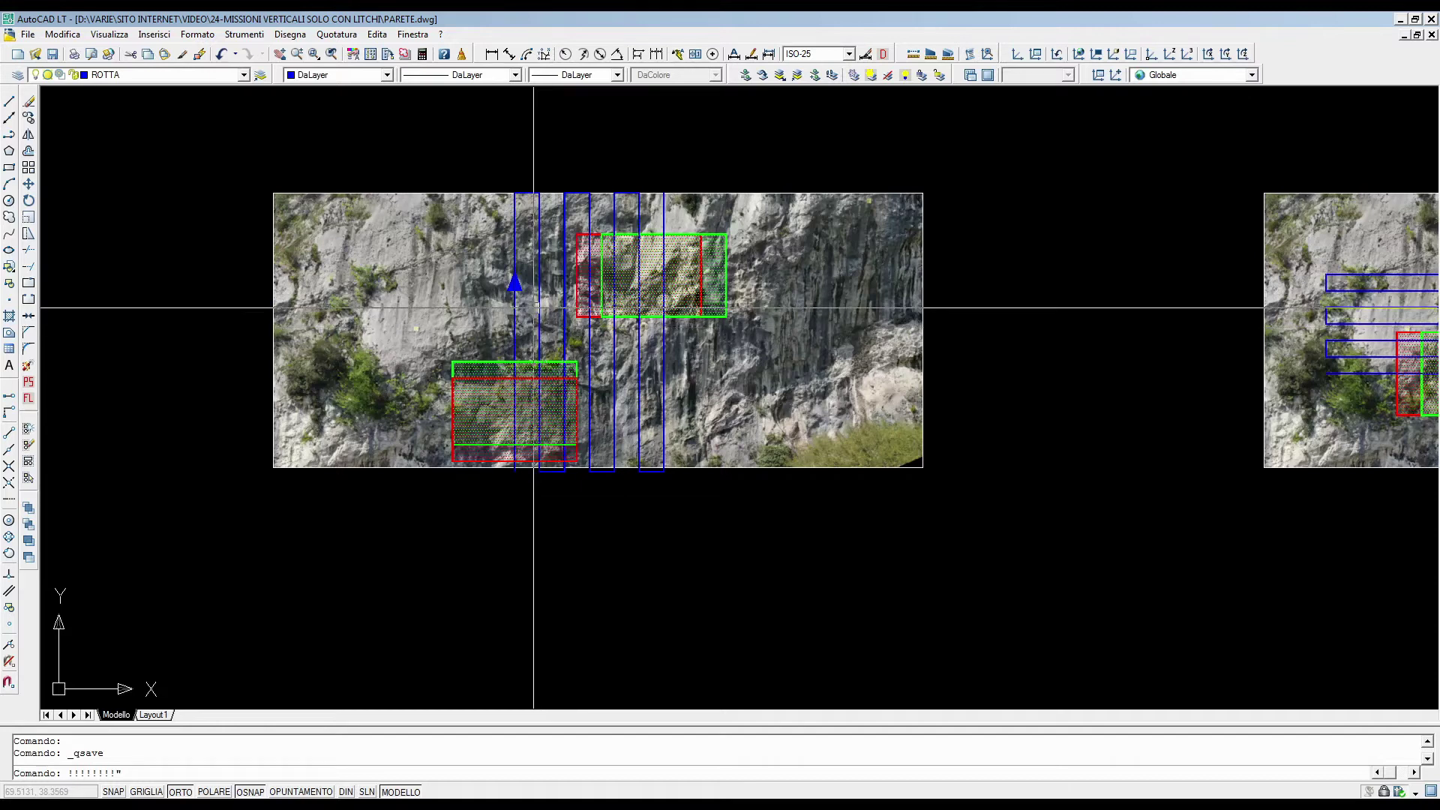
Examine the flight routes and photo footprints drawn over the rock wall images, for both the vertical and the horizontal strips
scroll(533, 308, "up", 2)
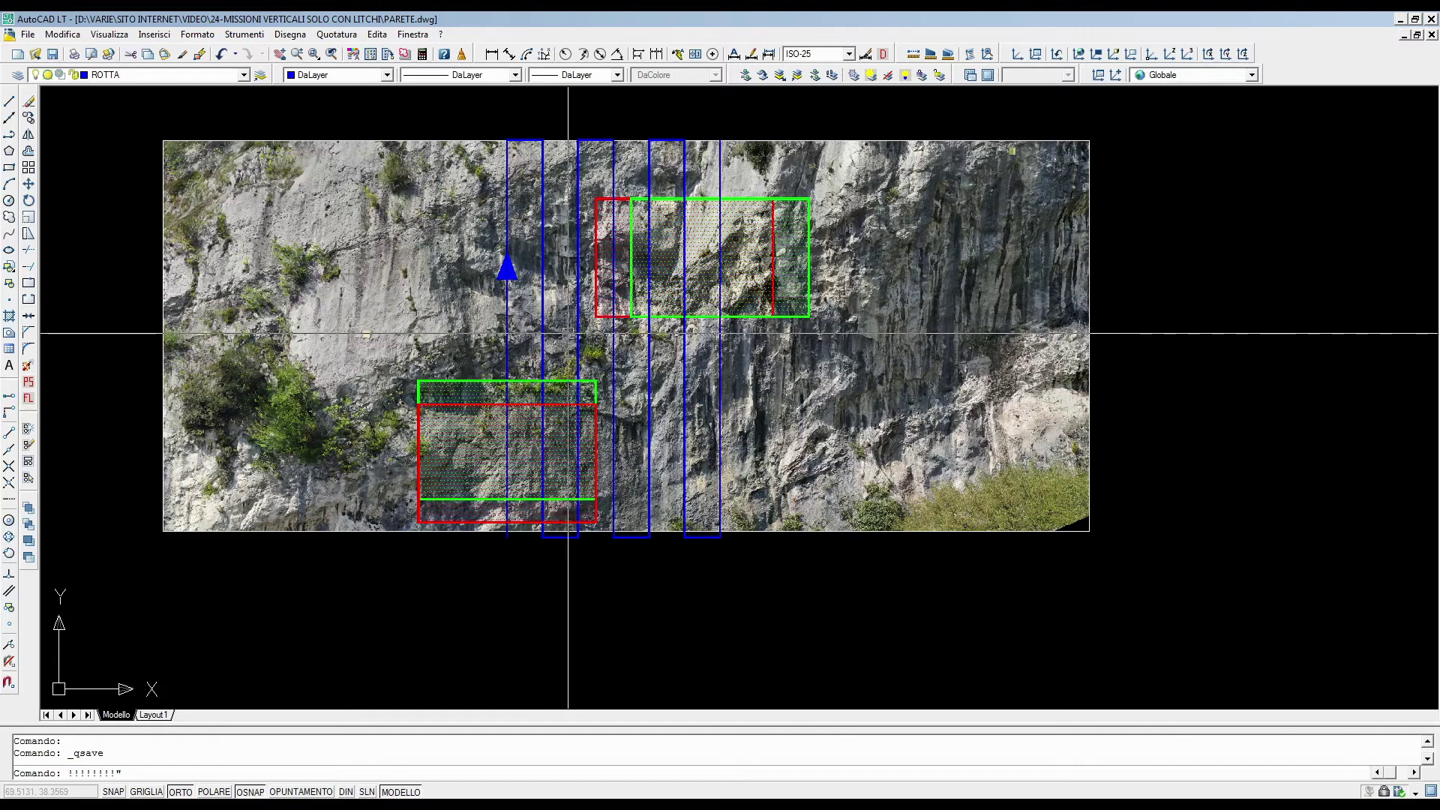
scroll(567, 333, "down", 2)
left_click_drag(1099, 375, 871, 379)
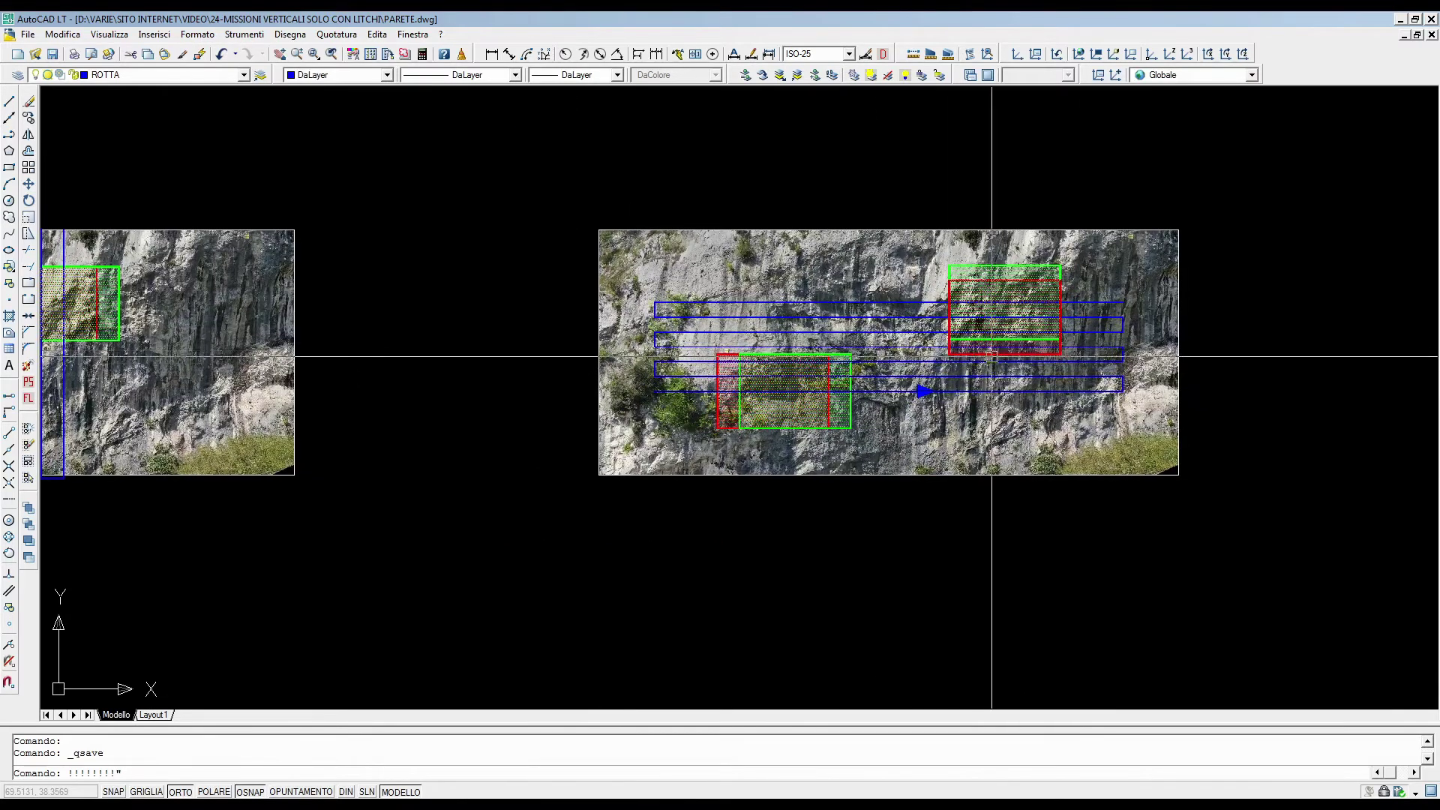
scroll(993, 385, "up", 2)
left_click_drag(993, 385, 855, 497)
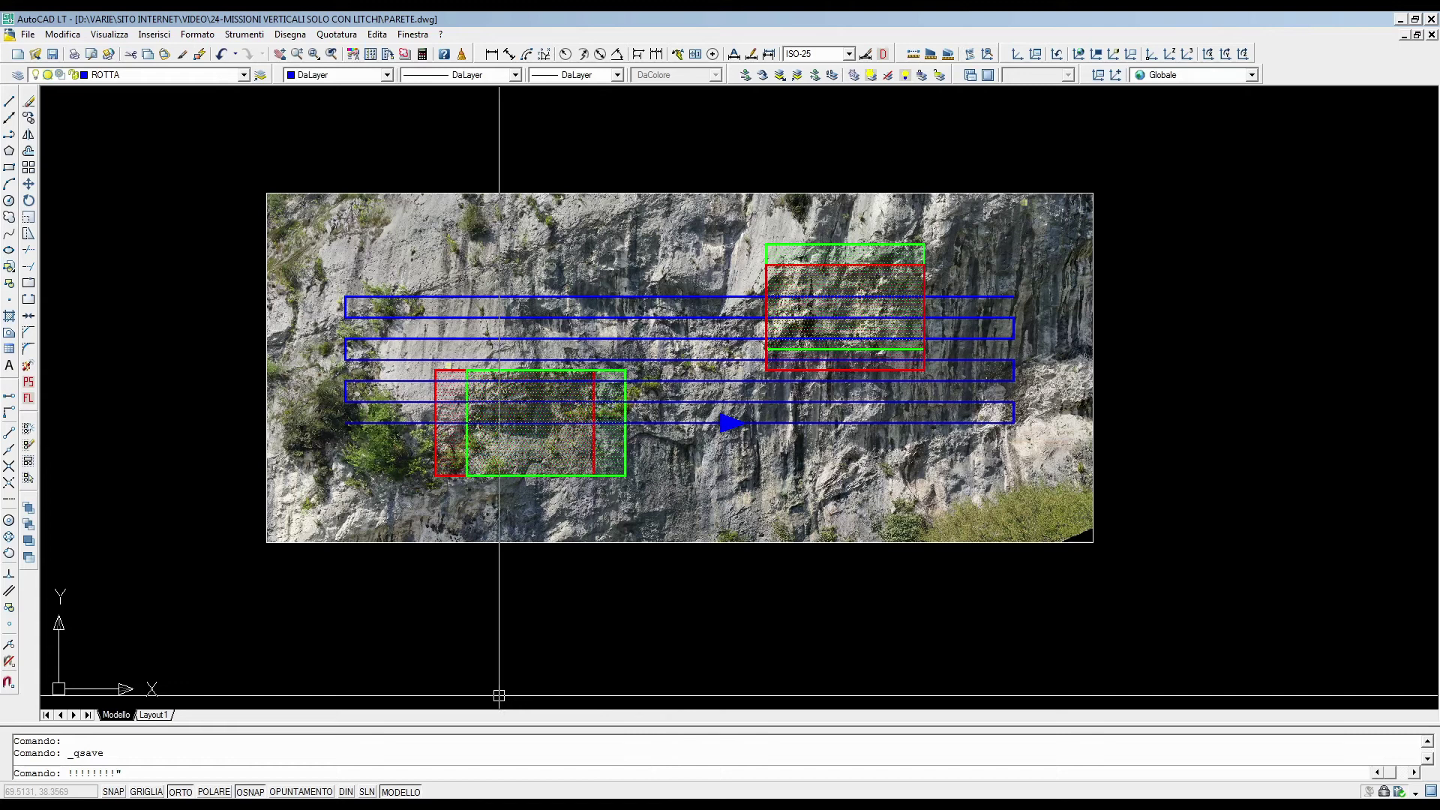
Switch to the PIANIFICAZIONE MISSIONE.xlsx workbook in Excel and review the sensor width, sensor height and real focal length inputs in column B
key("alt+Tab")
left_click(759, 355)
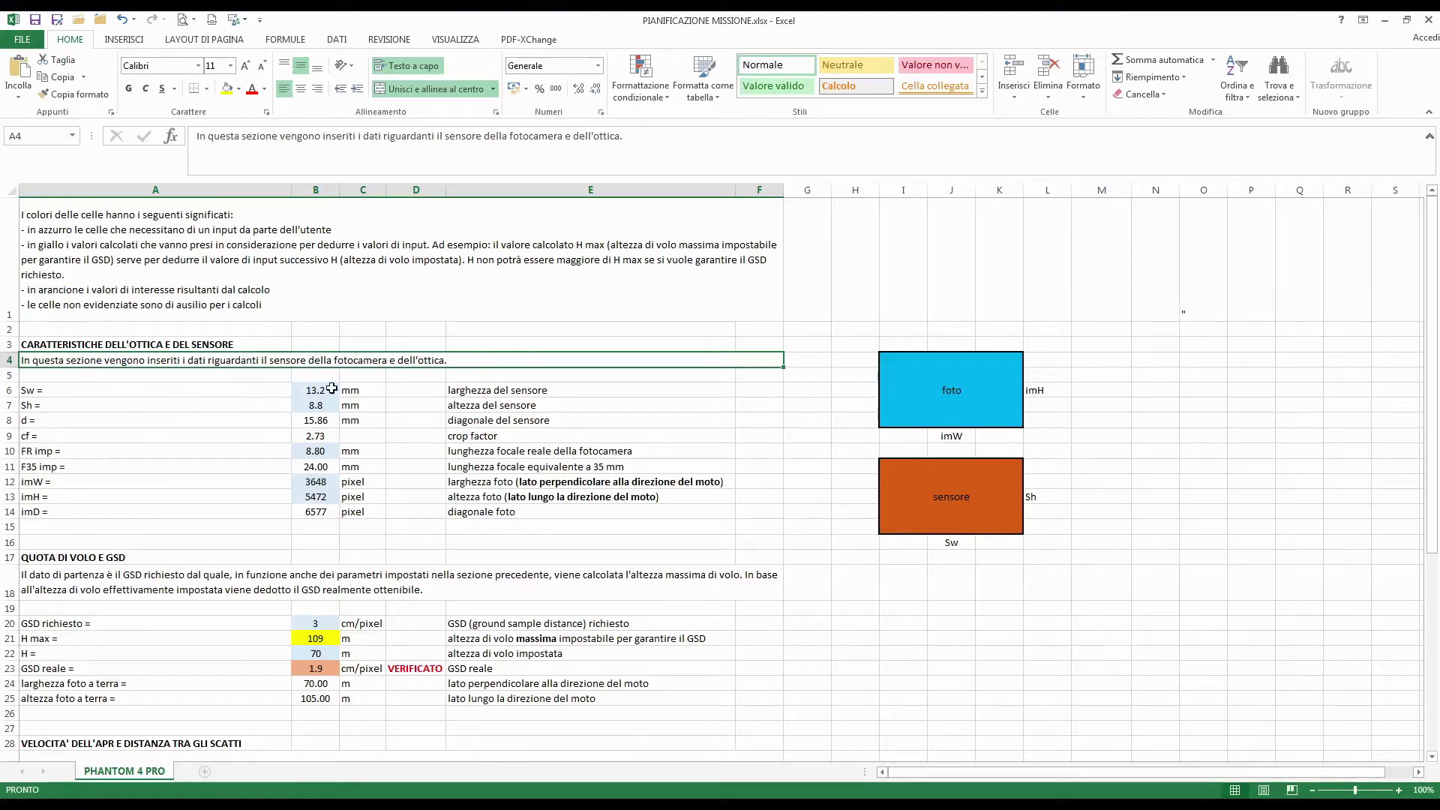
left_click_drag(309, 389, 326, 510)
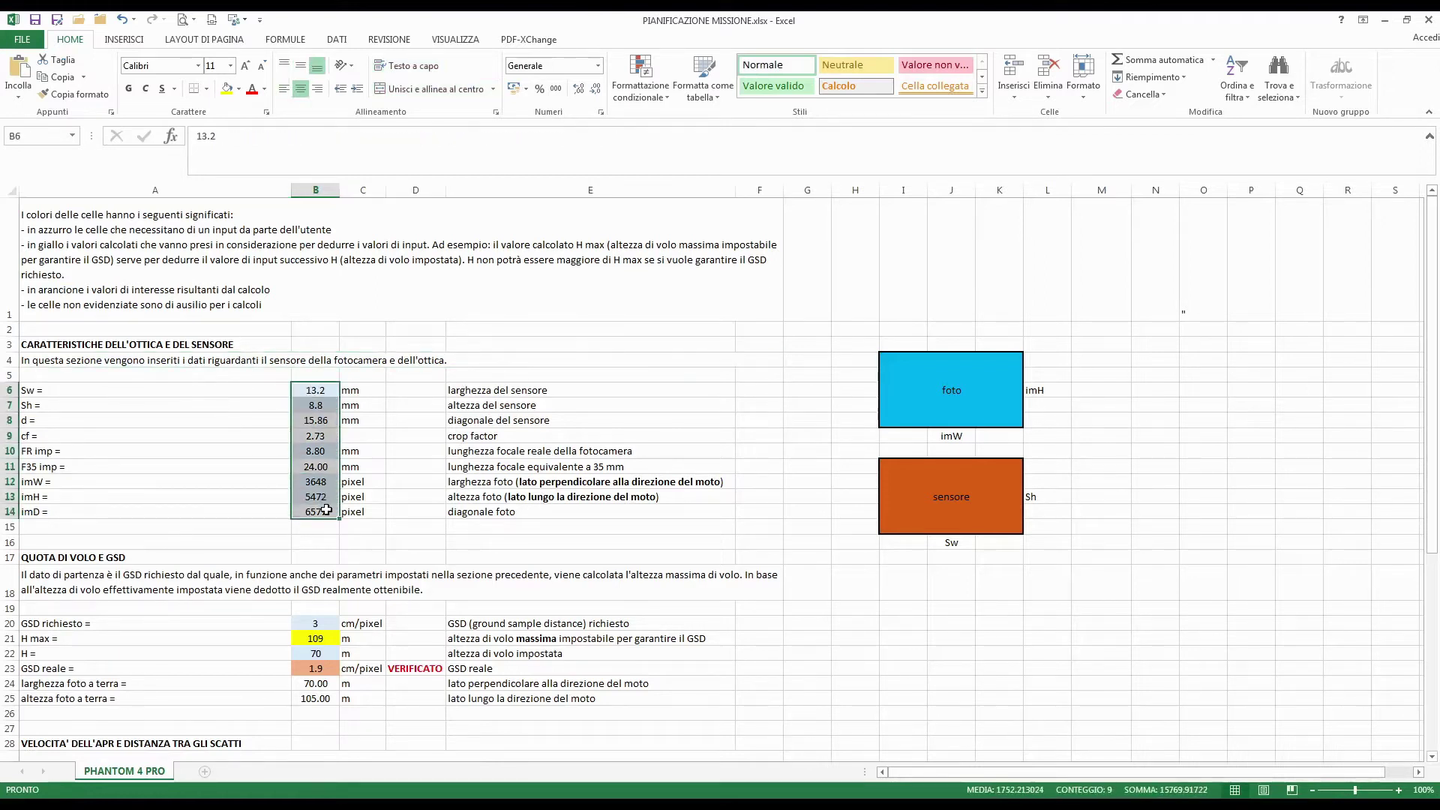
left_click(204, 453)
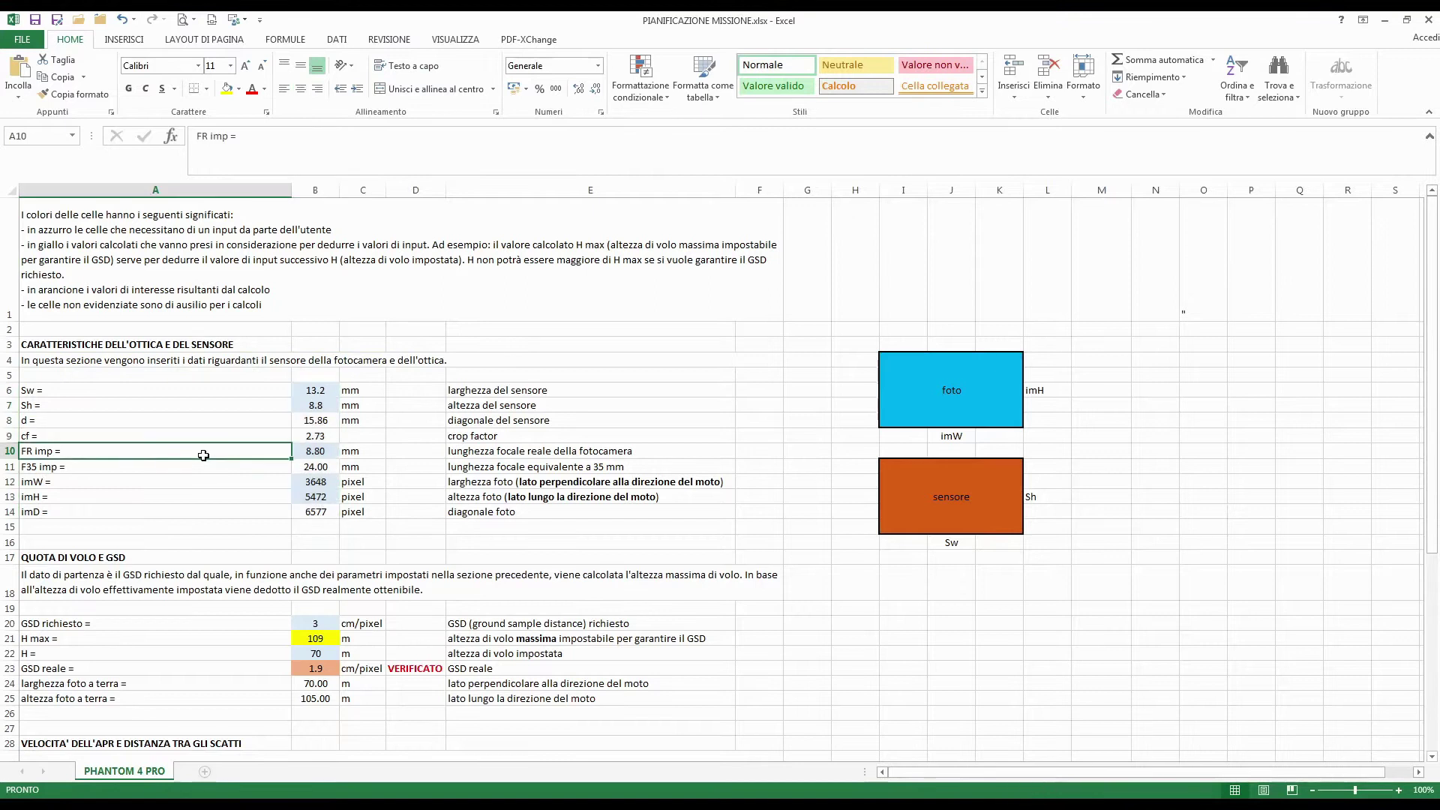
left_click(311, 390)
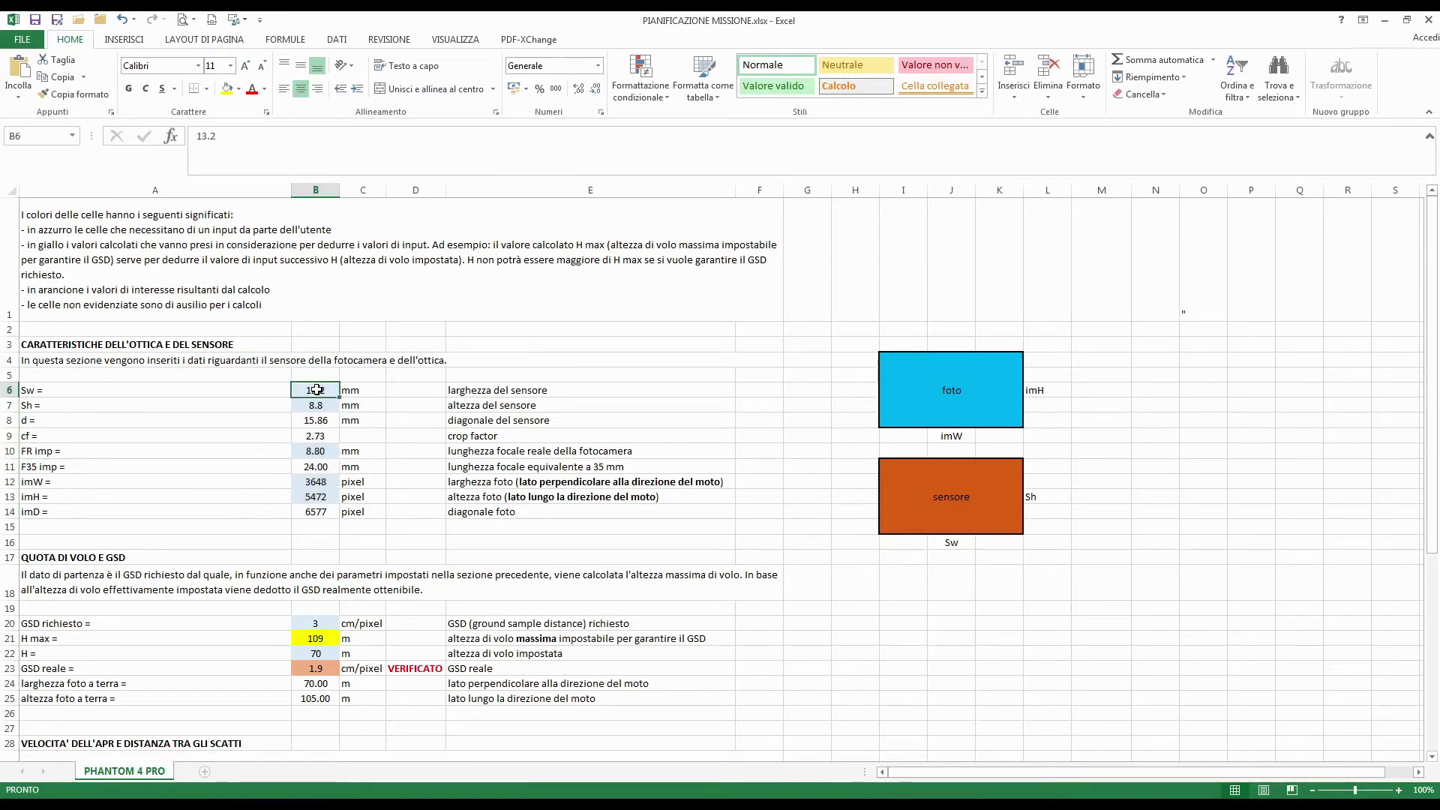
left_click_drag(315, 390, 315, 510)
left_click(173, 444)
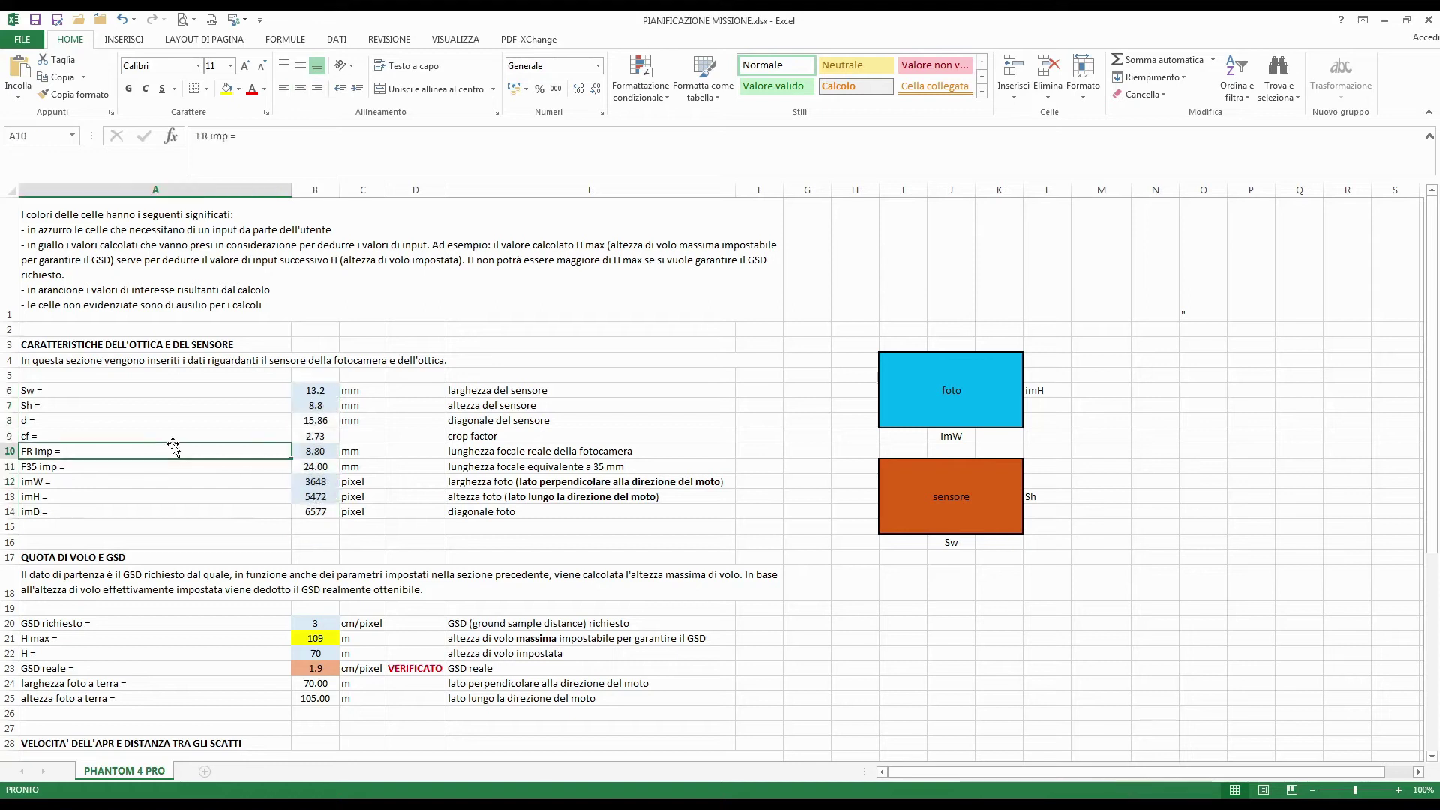
left_click(301, 393)
left_click(315, 407)
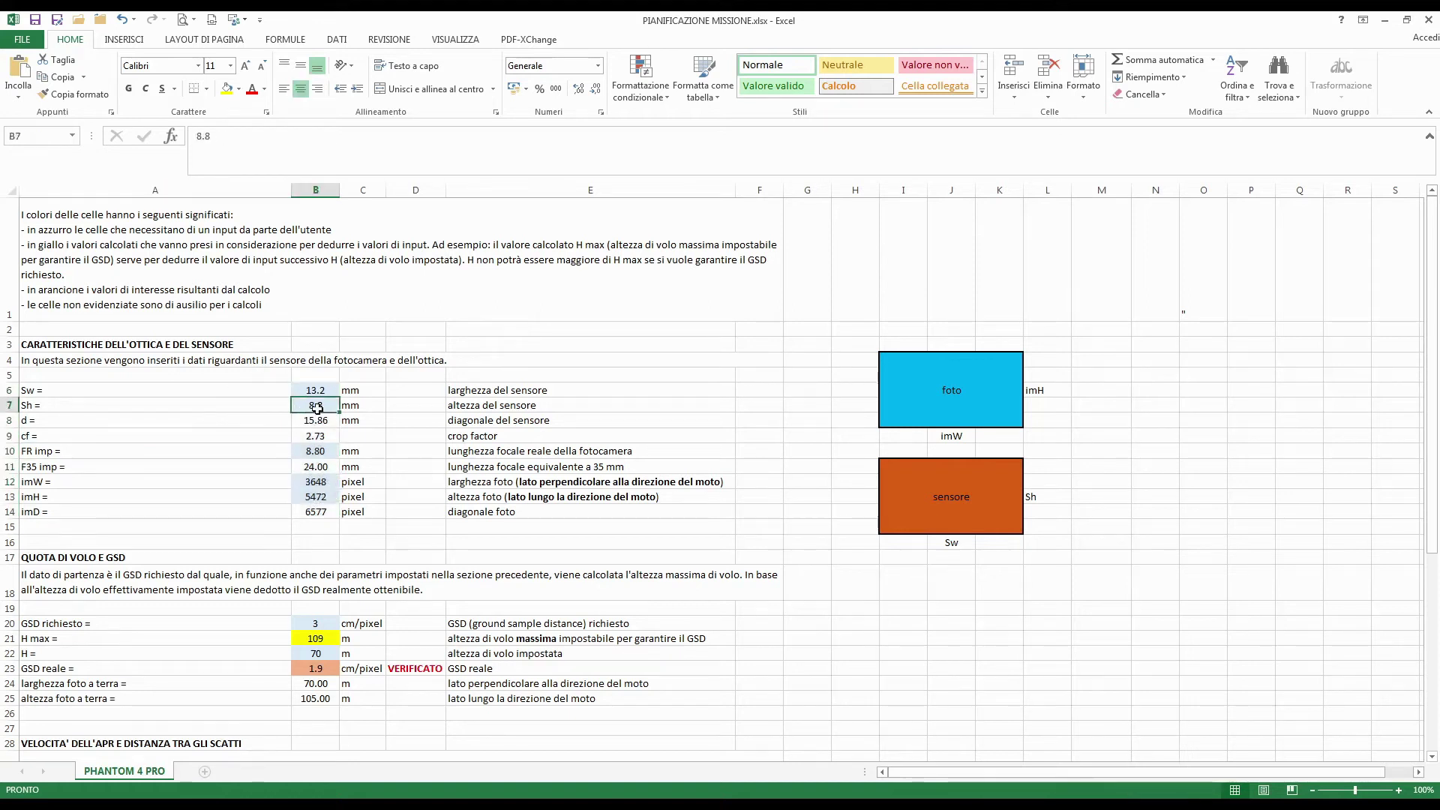
left_click(317, 452)
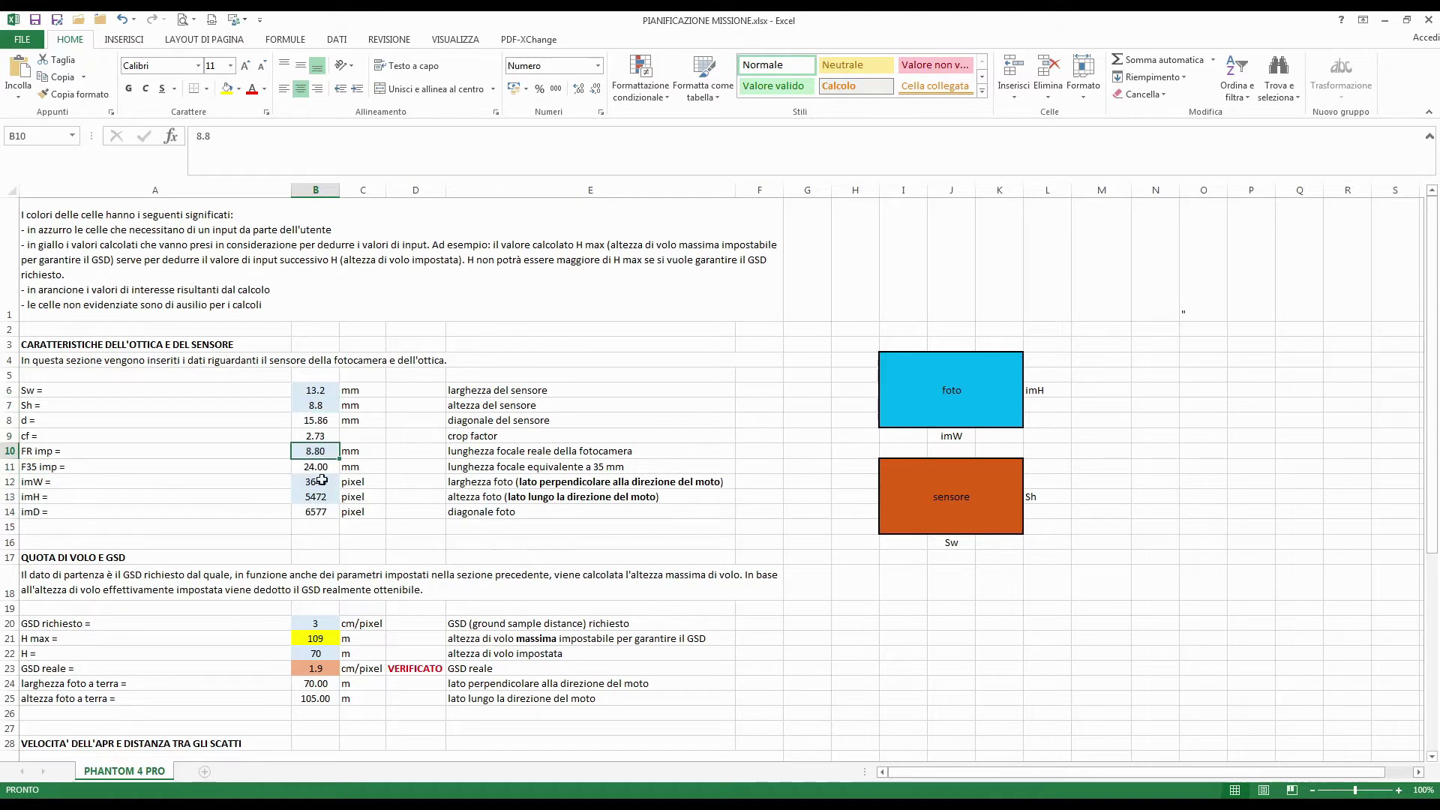
Examine the photo width and height inputs imW and imH in B12:B13 and their descriptions relative to the direction of motion
left_click(322, 480)
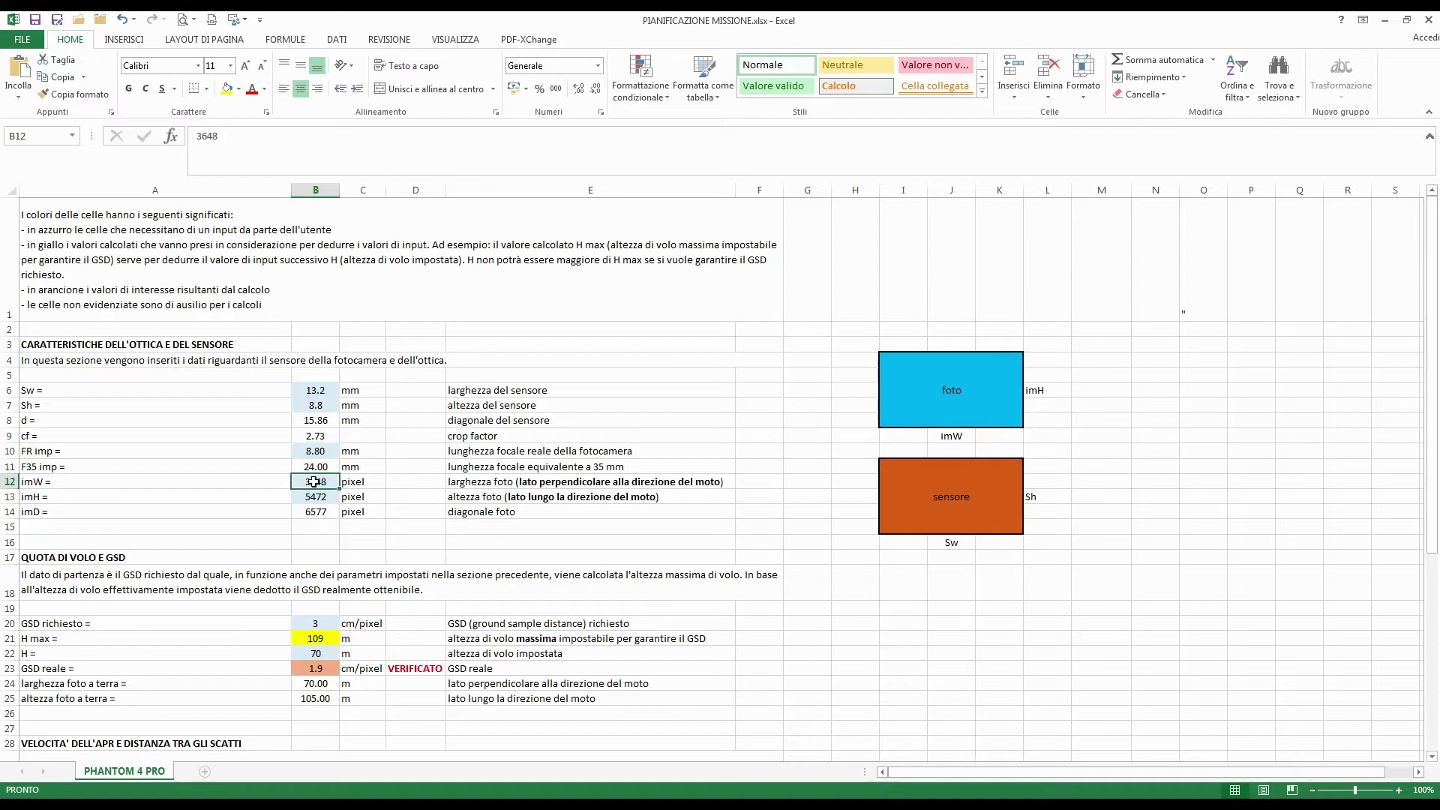
left_click(316, 497)
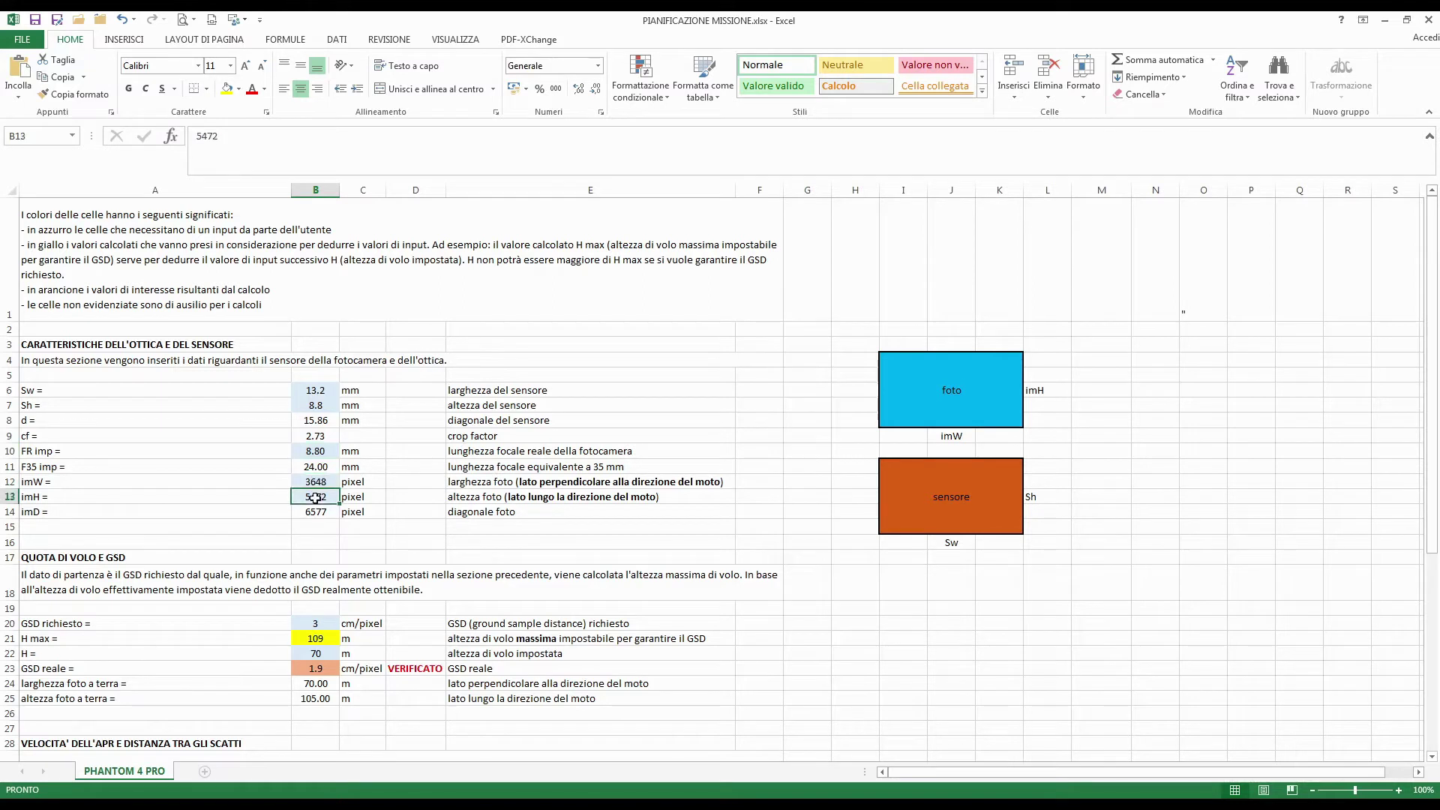
left_click(314, 482)
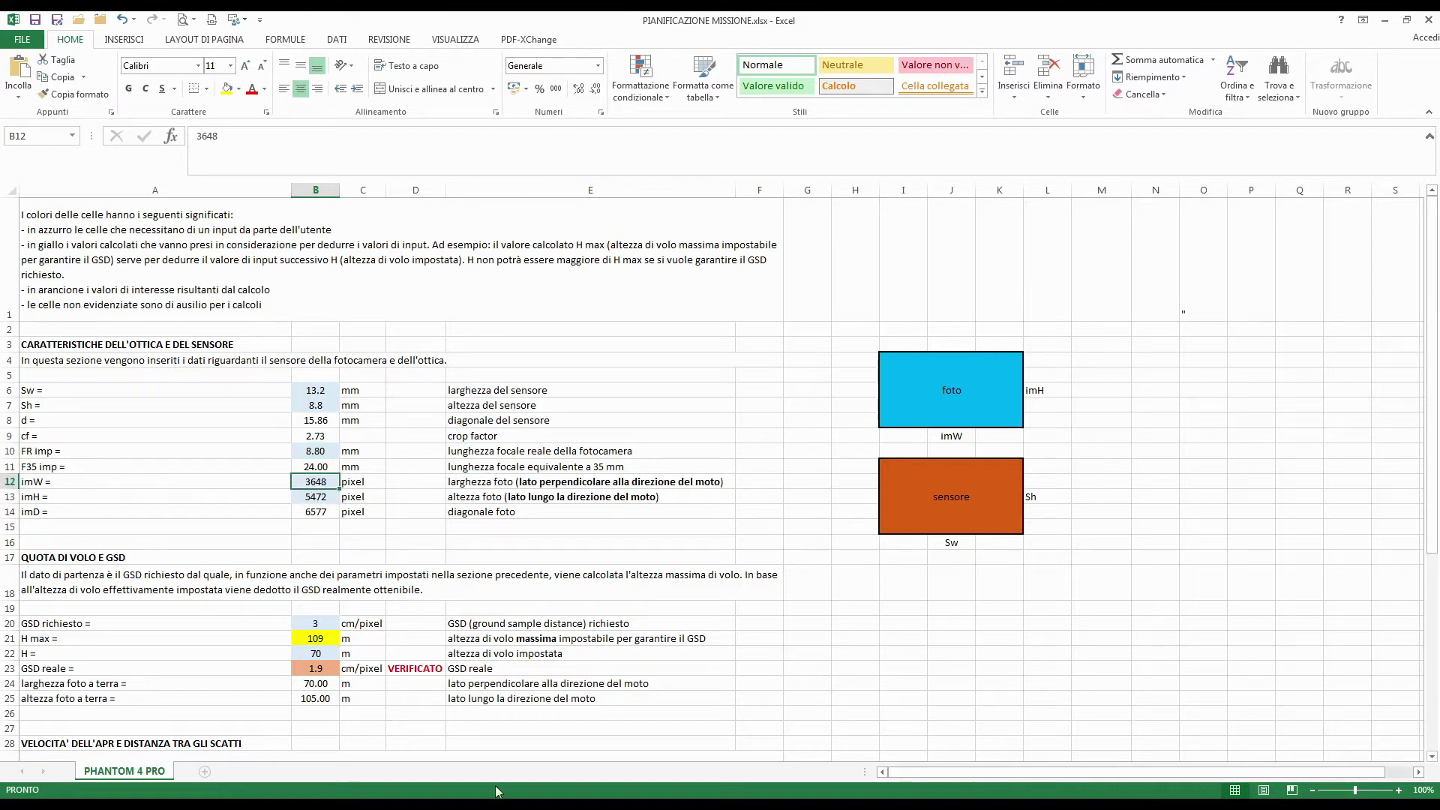
left_click(315, 498)
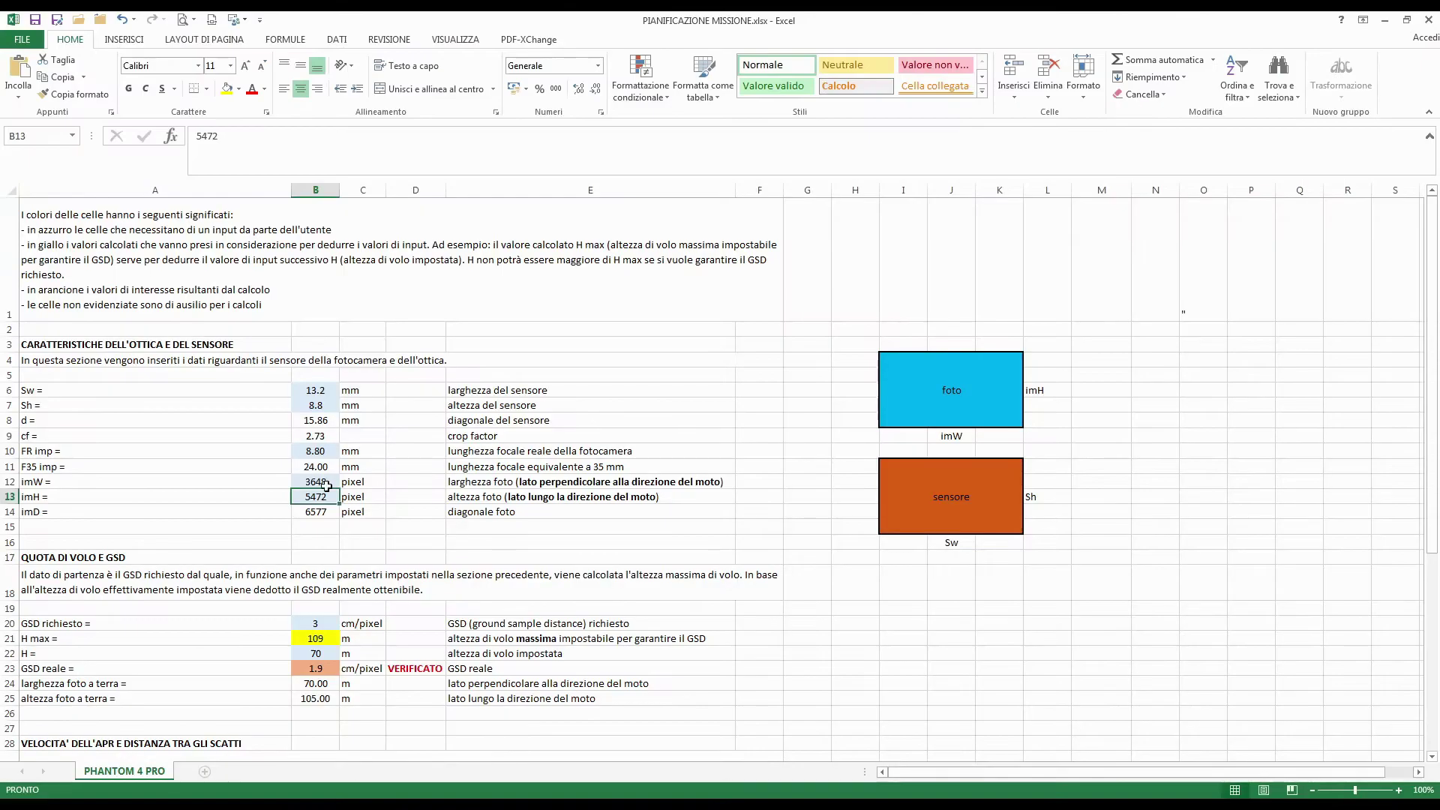
left_click(306, 484)
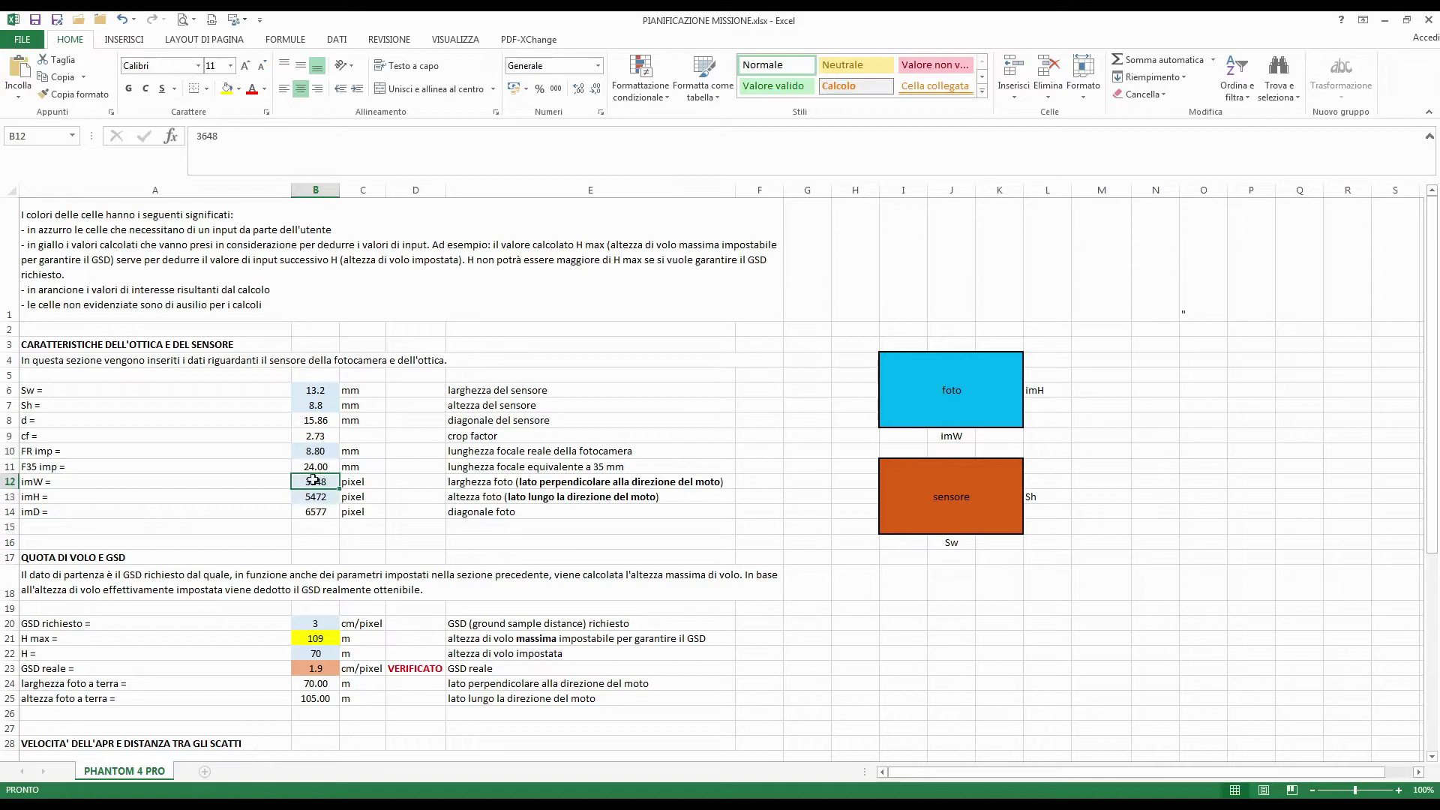
left_click(544, 481)
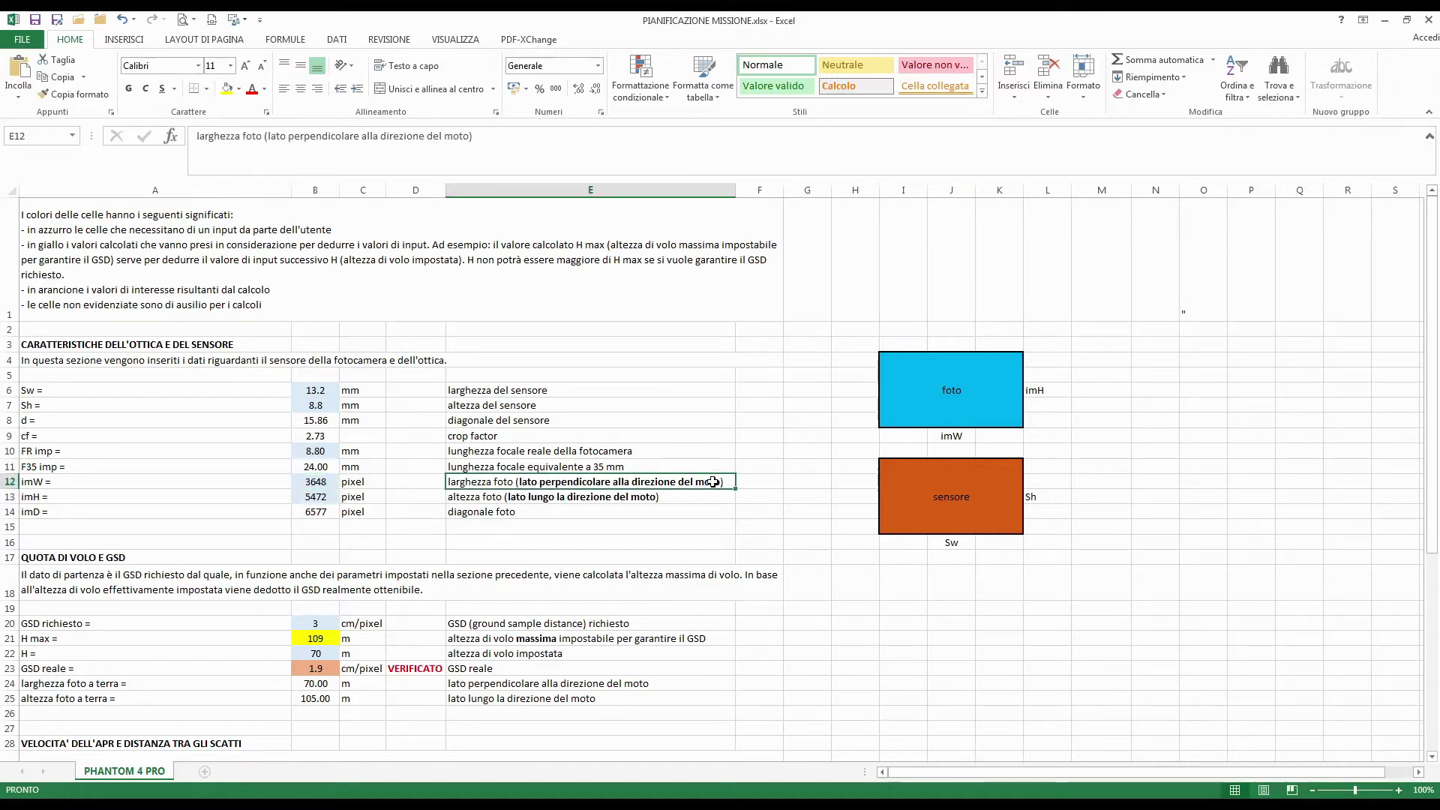
left_click(323, 496)
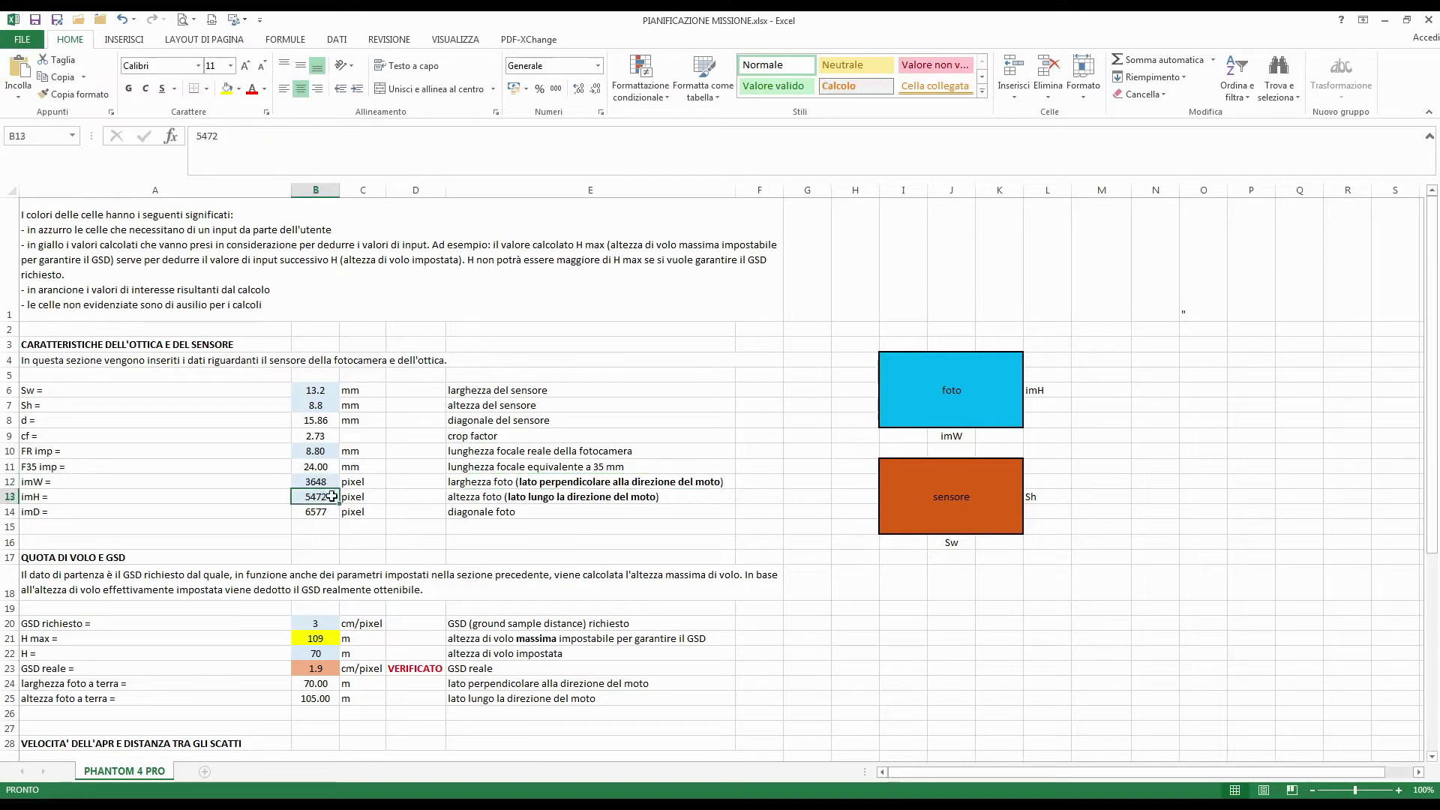
left_click(513, 498)
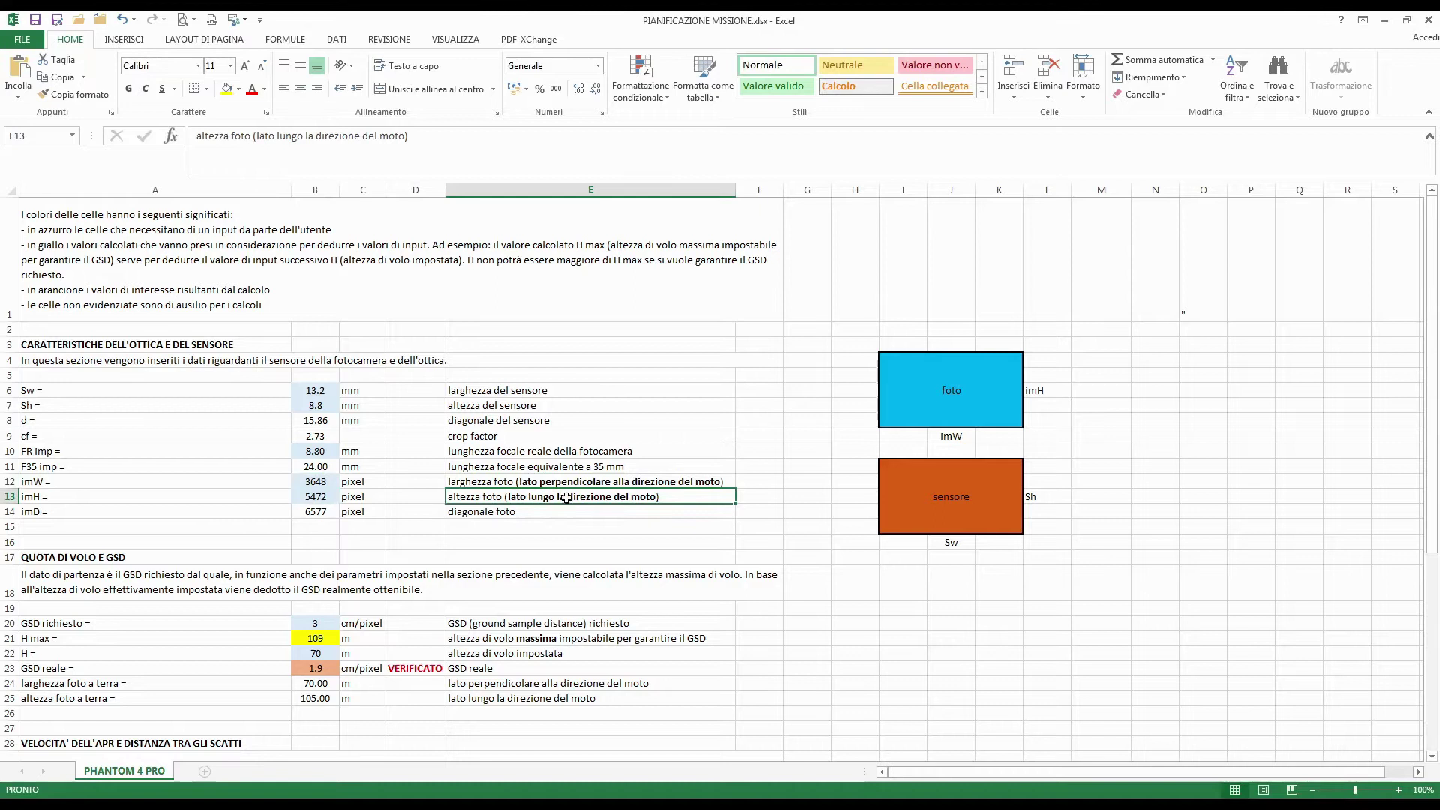
left_click(317, 481)
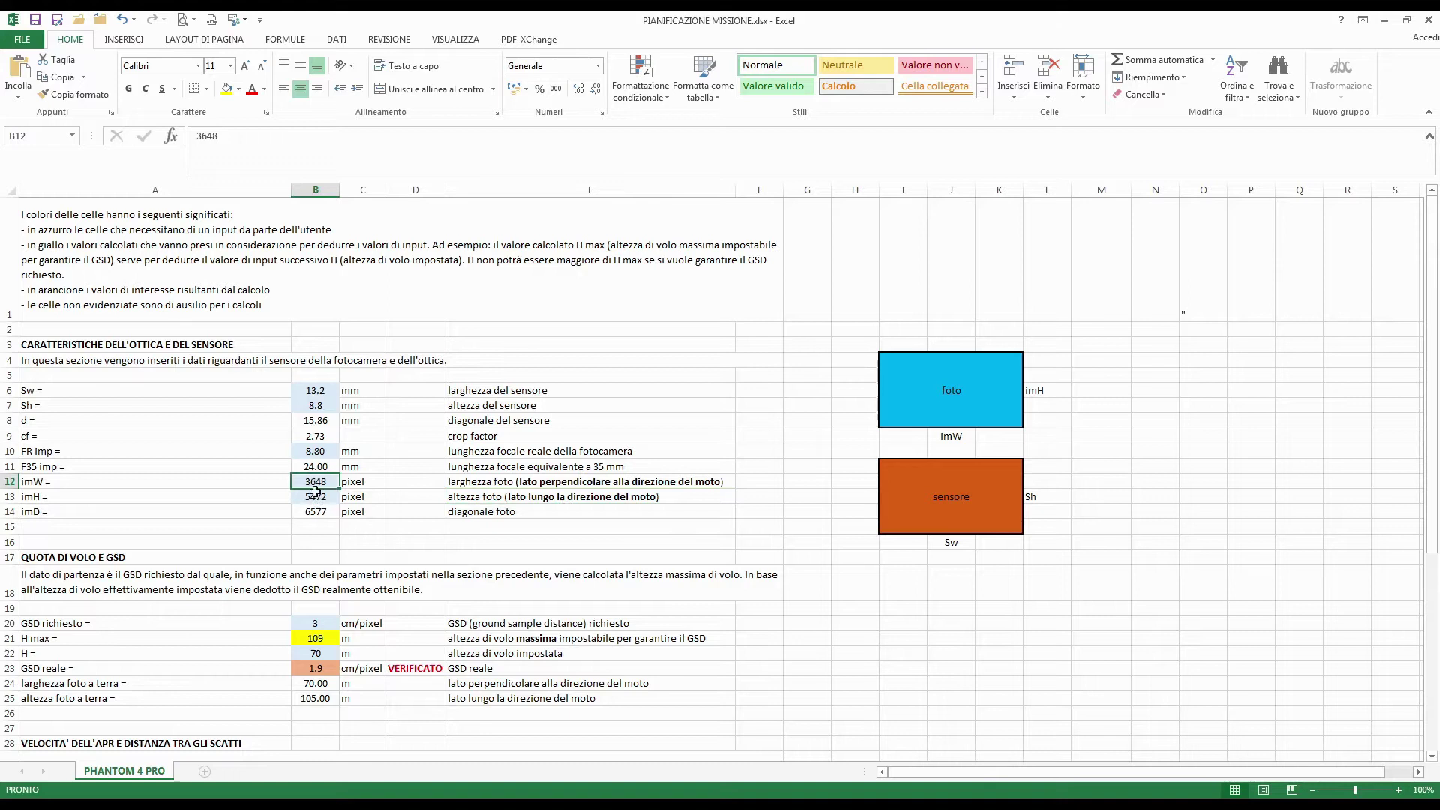
left_click(315, 495)
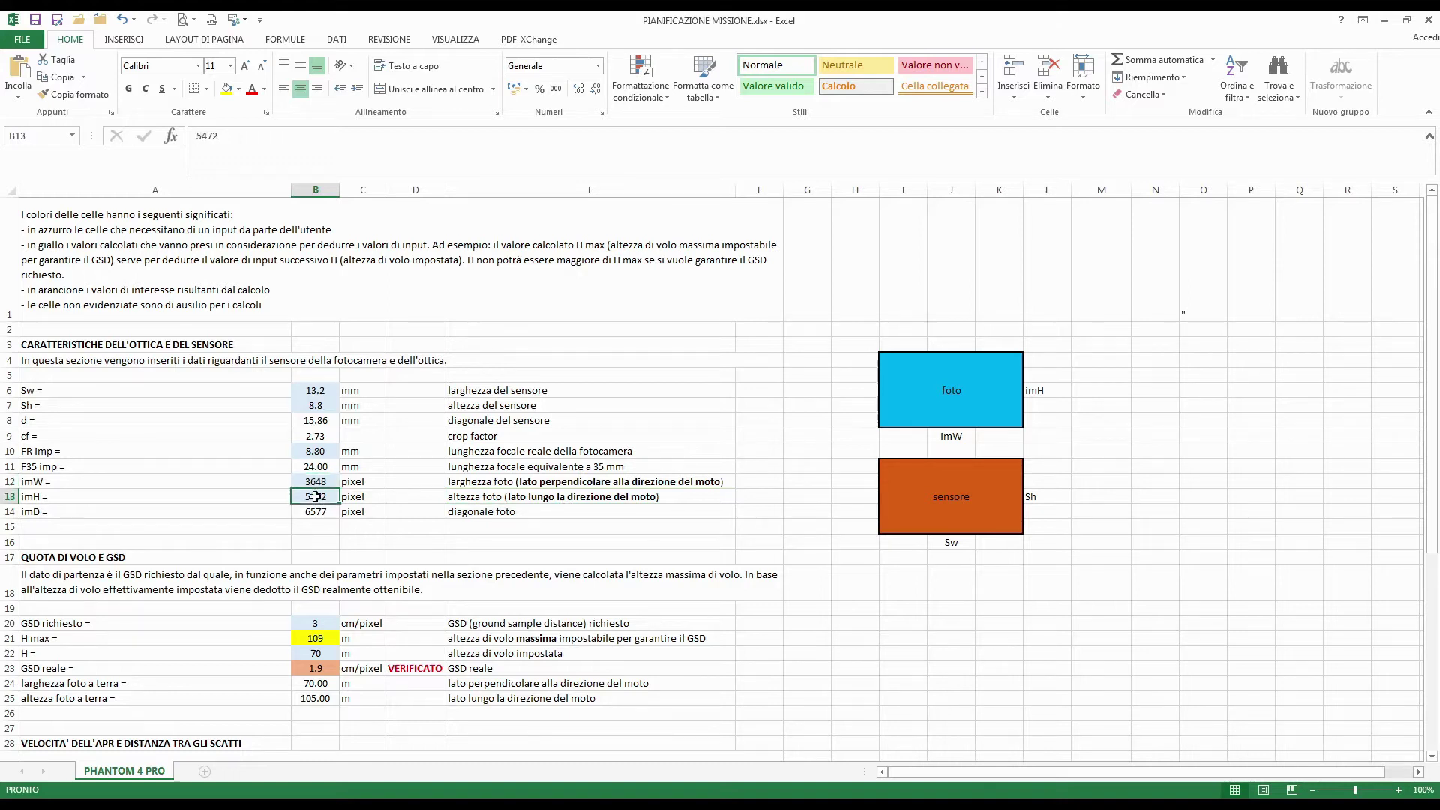
left_click(315, 482)
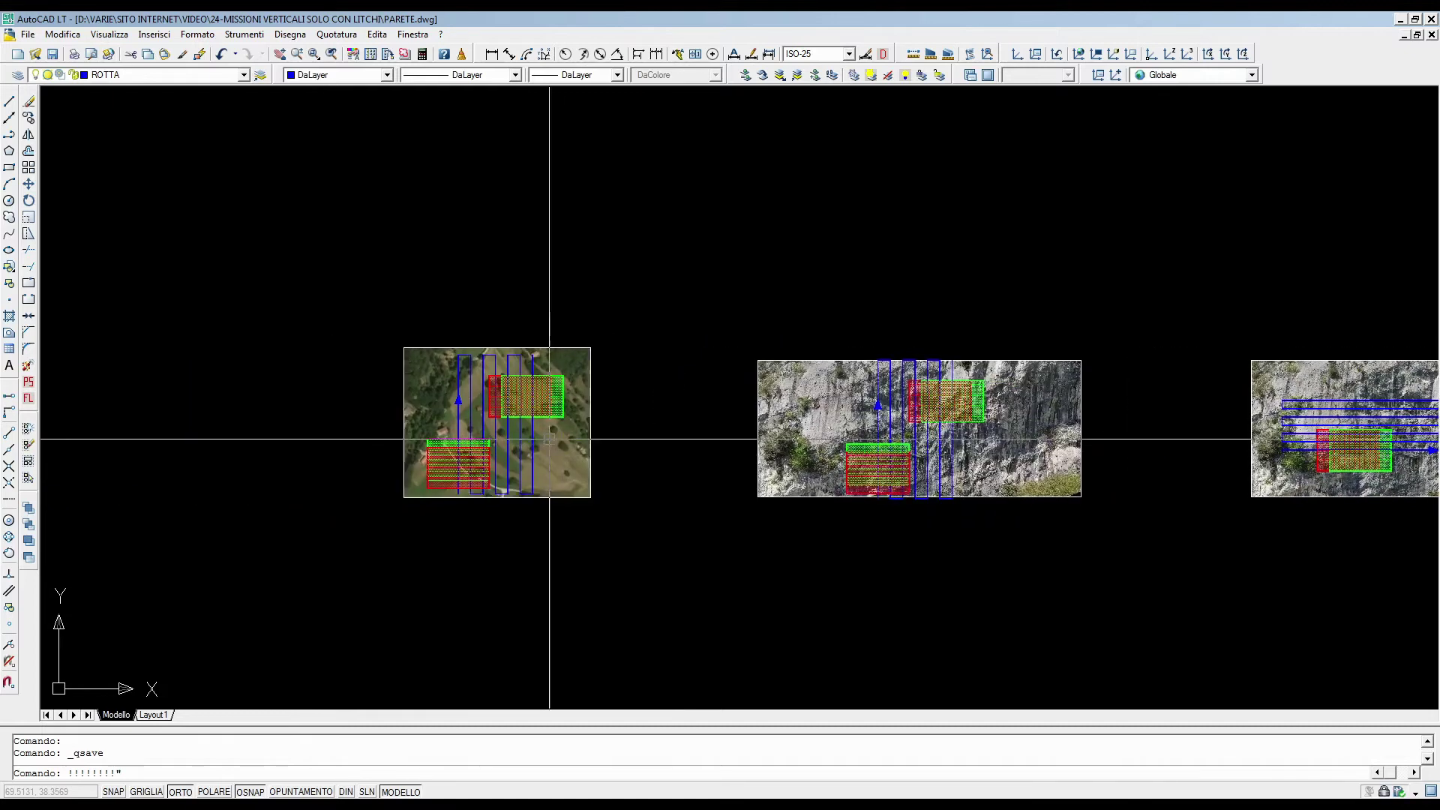
Compare the flight layouts in the AutoCAD drawing with the imW and imH cells of the Excel mission planning sheet
scroll(549, 439, "up", 2)
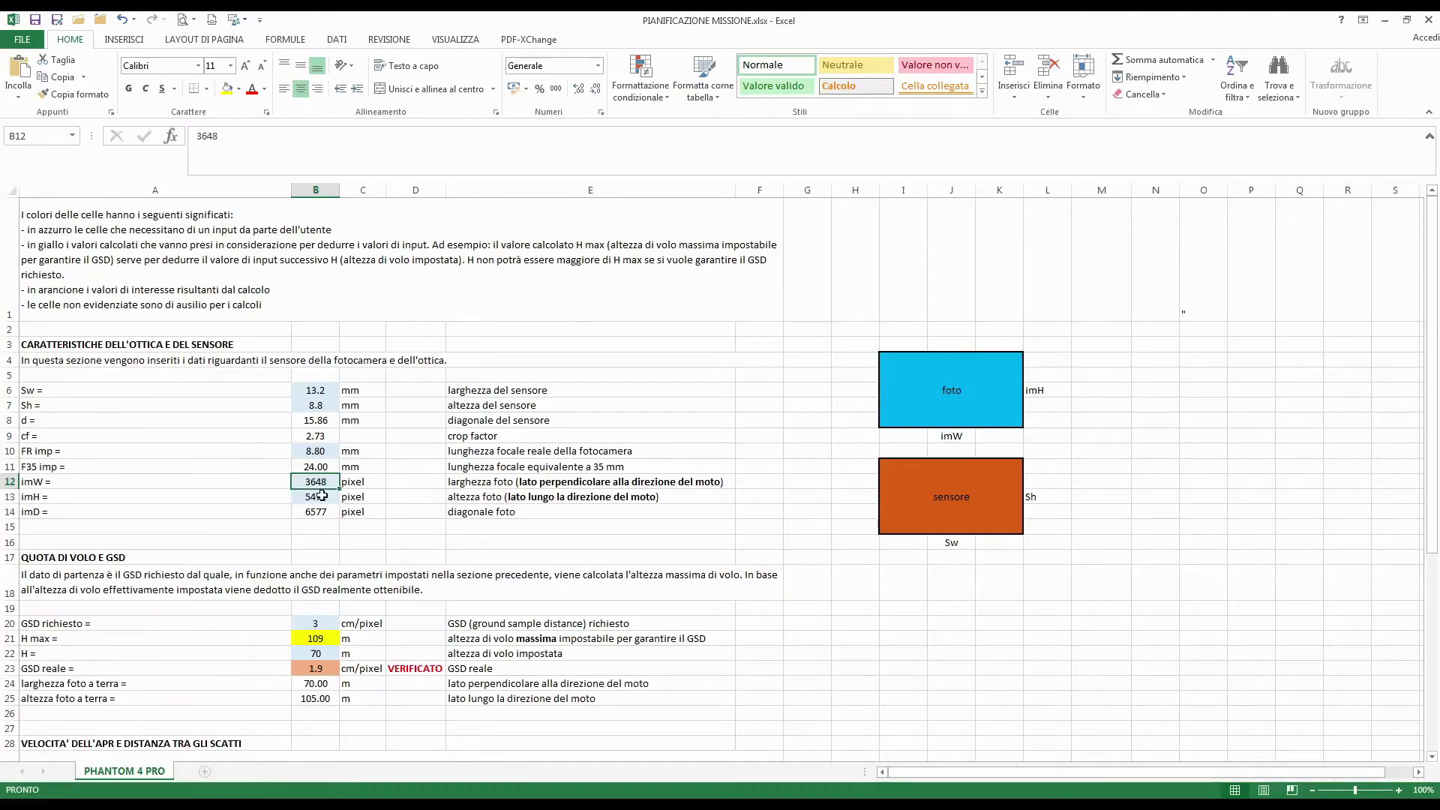
left_click(321, 495)
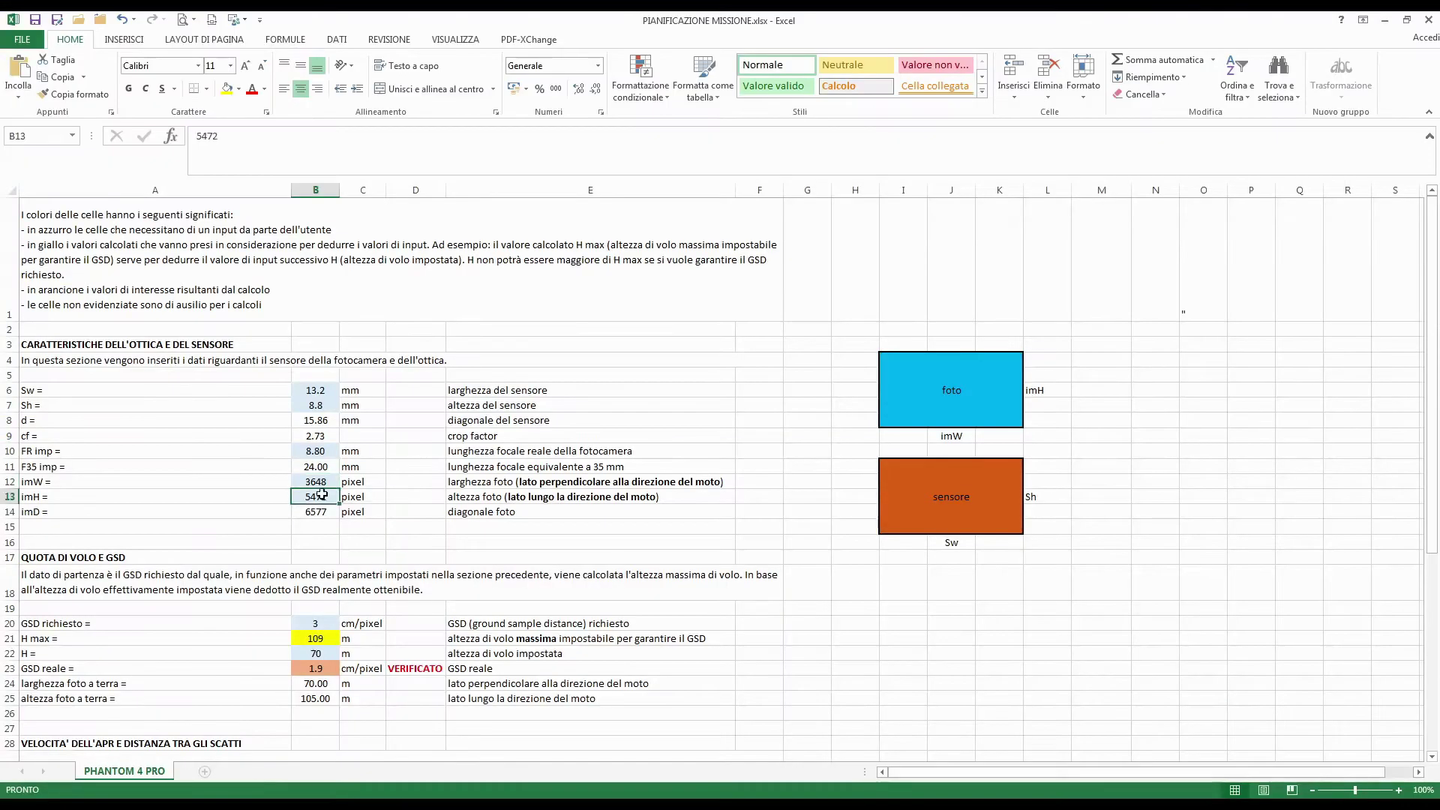
left_click(322, 484)
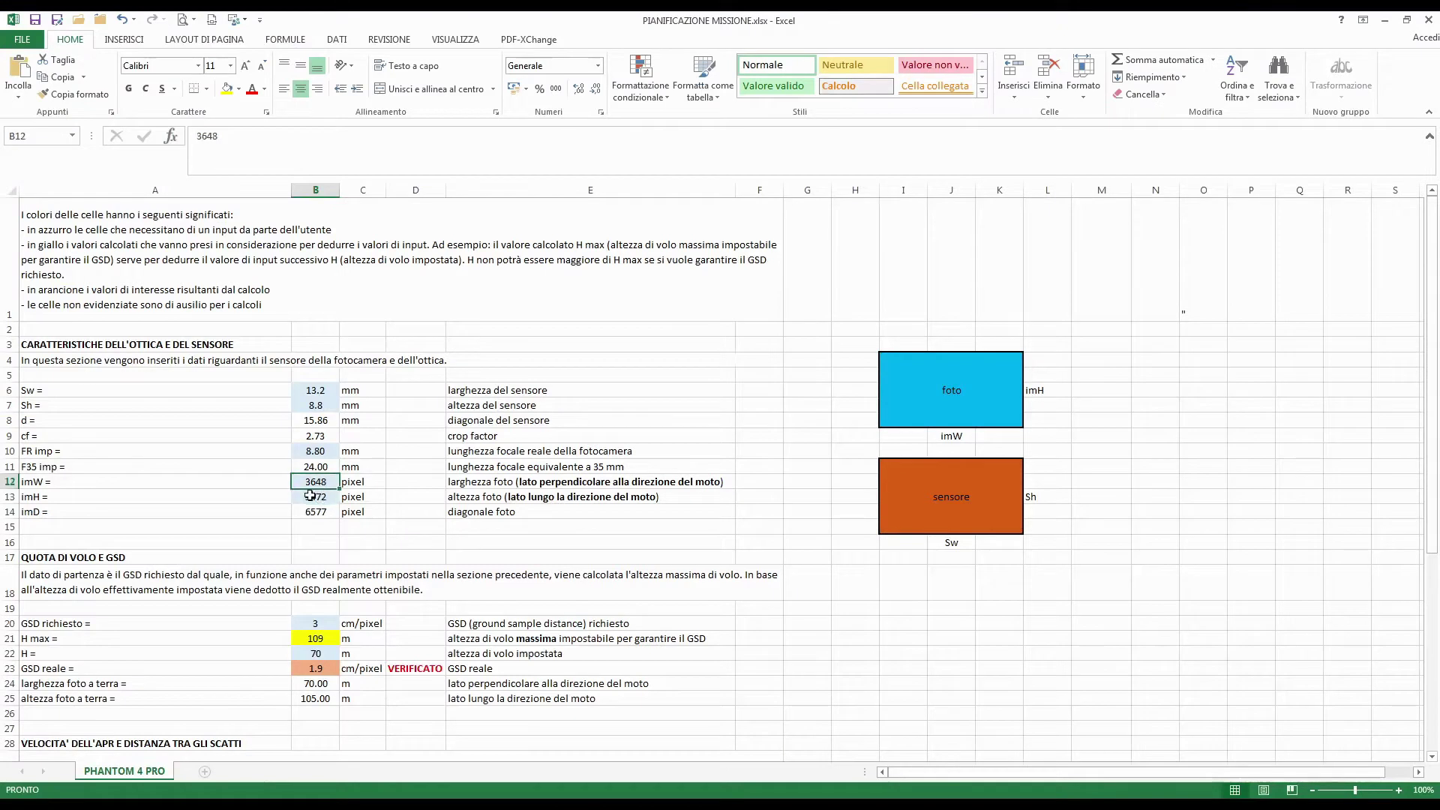
left_click(312, 496)
scroll(311, 637, "down", 3)
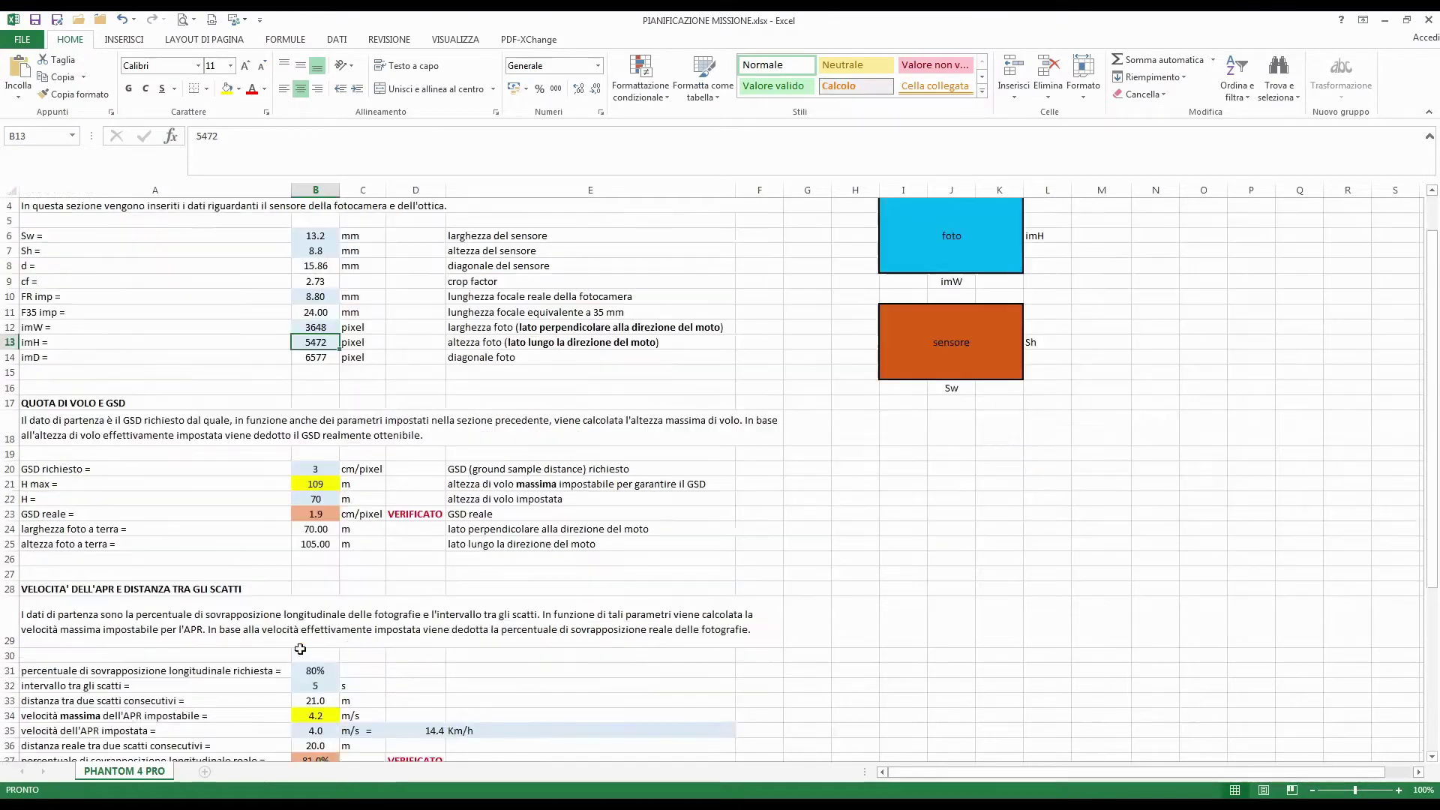
scroll(294, 480, "up", 2)
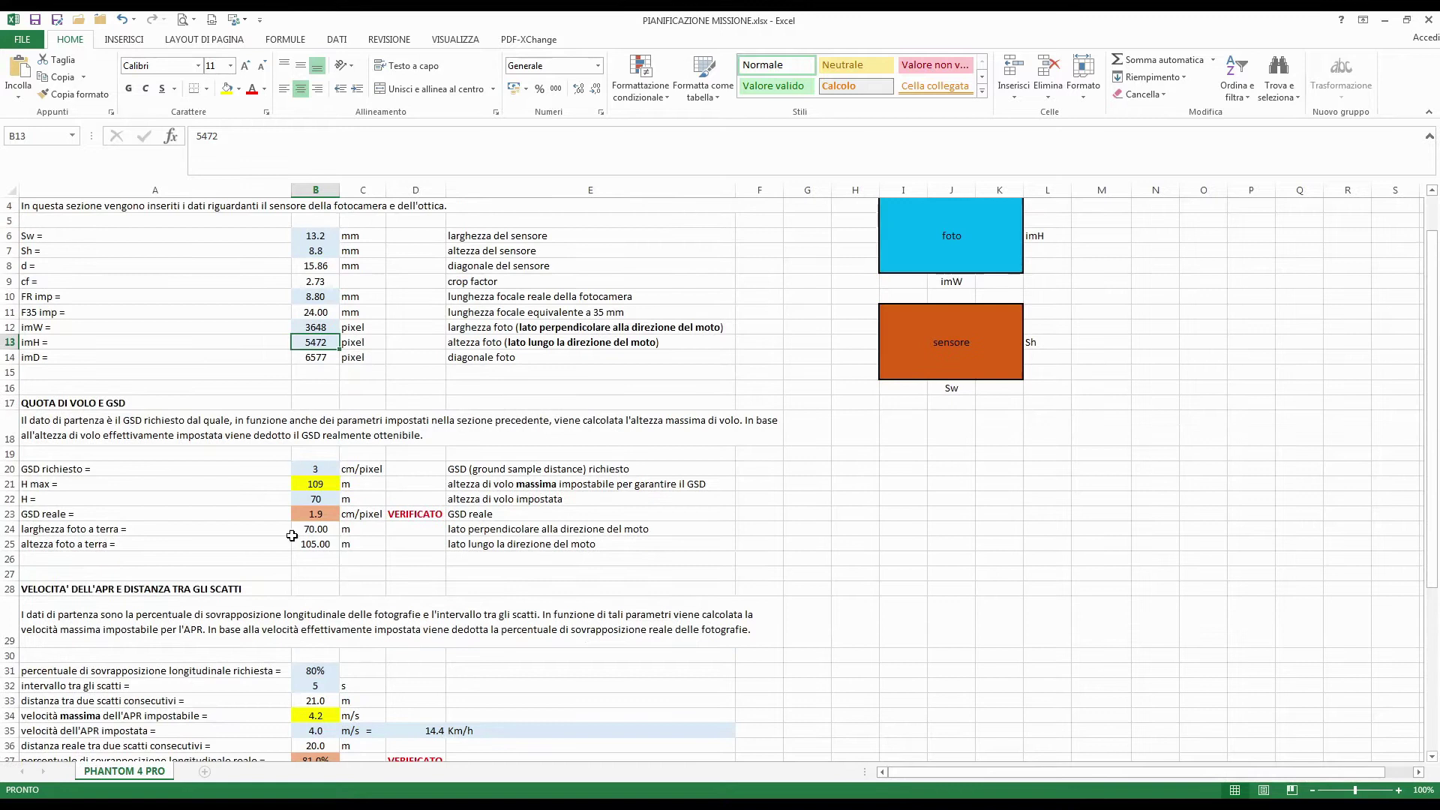
scroll(295, 573, "up", 2)
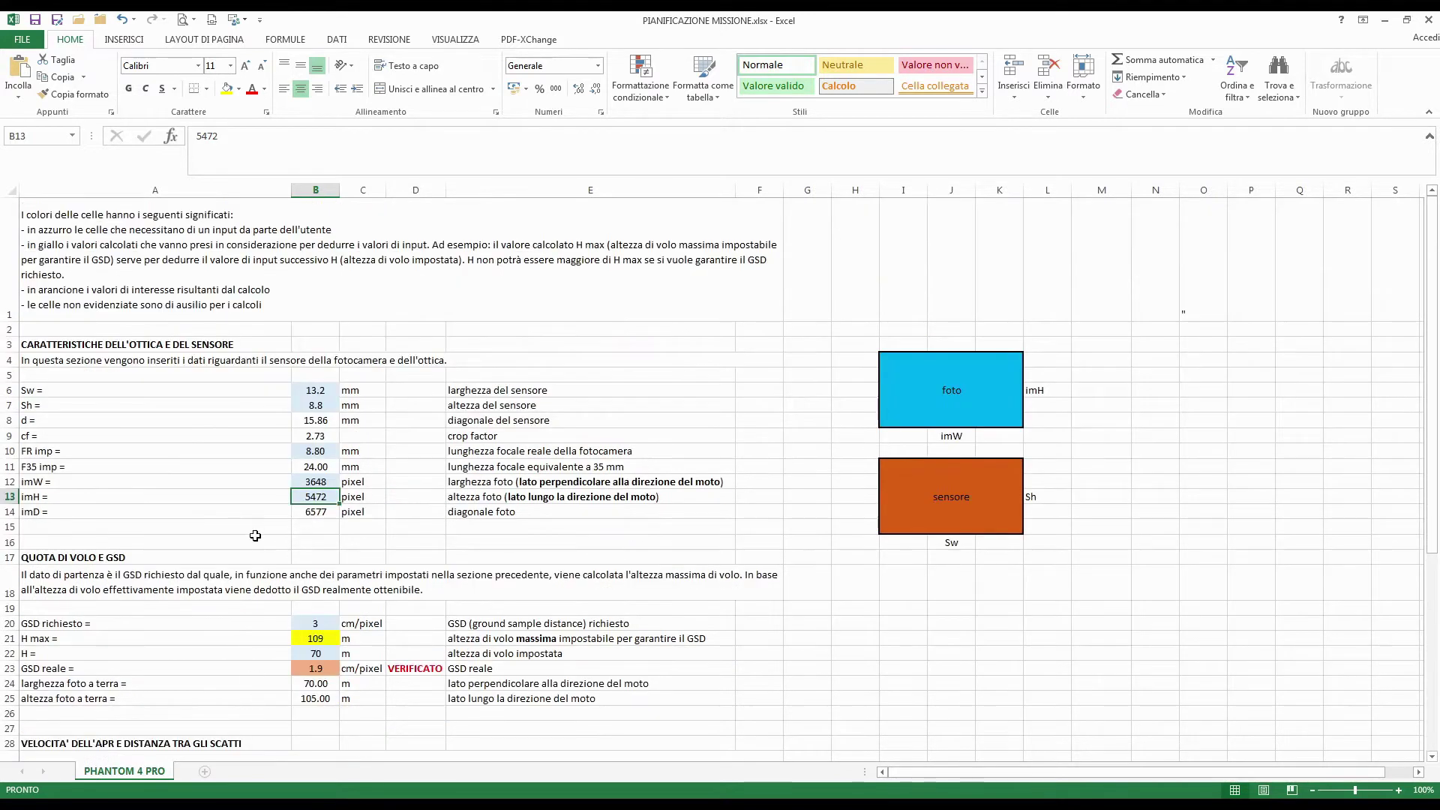
Review the flight height and GSD section, checking required GSD, maximum height, set height and real GSD in B20:B23
left_click(319, 627)
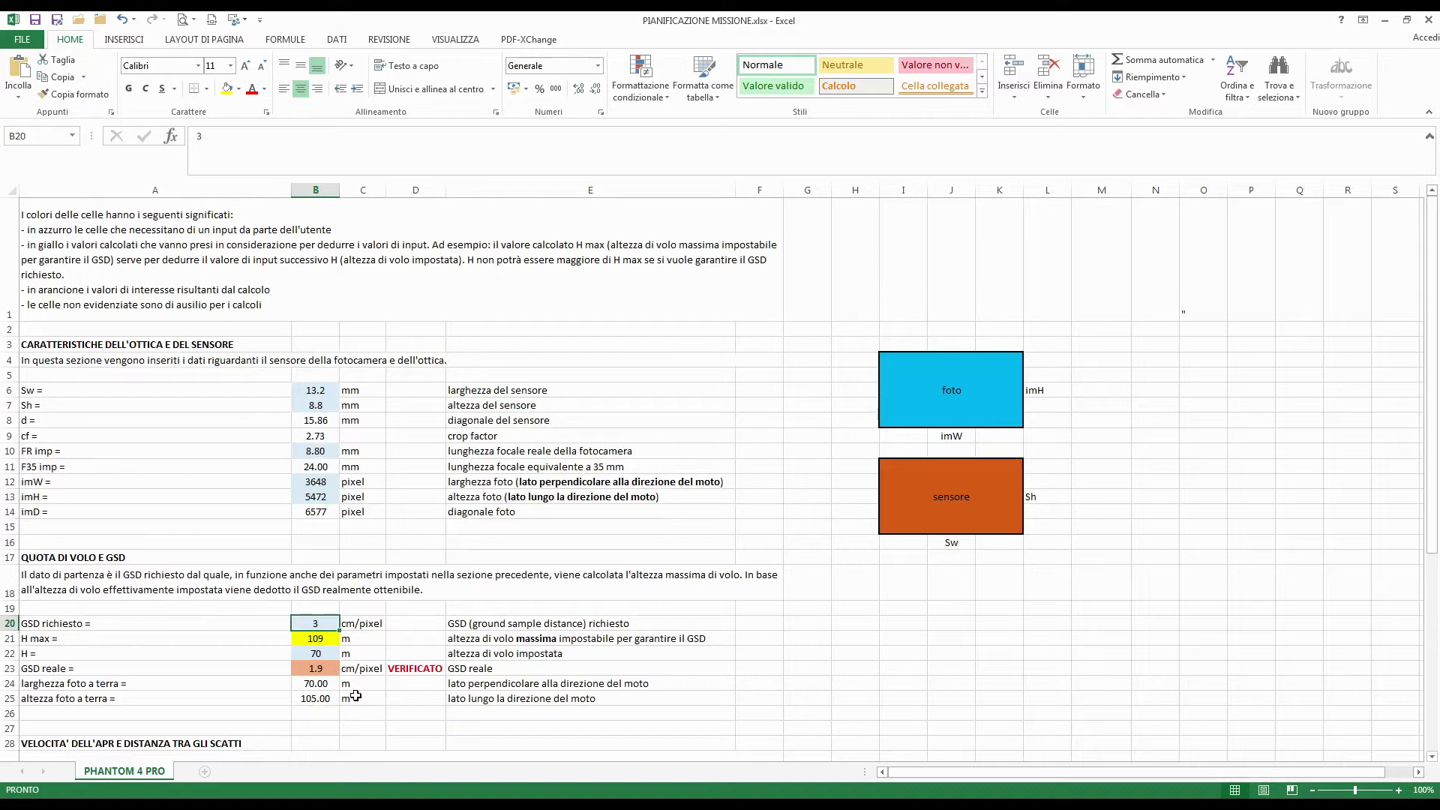
left_click(349, 624)
left_click(323, 624)
left_click(309, 638)
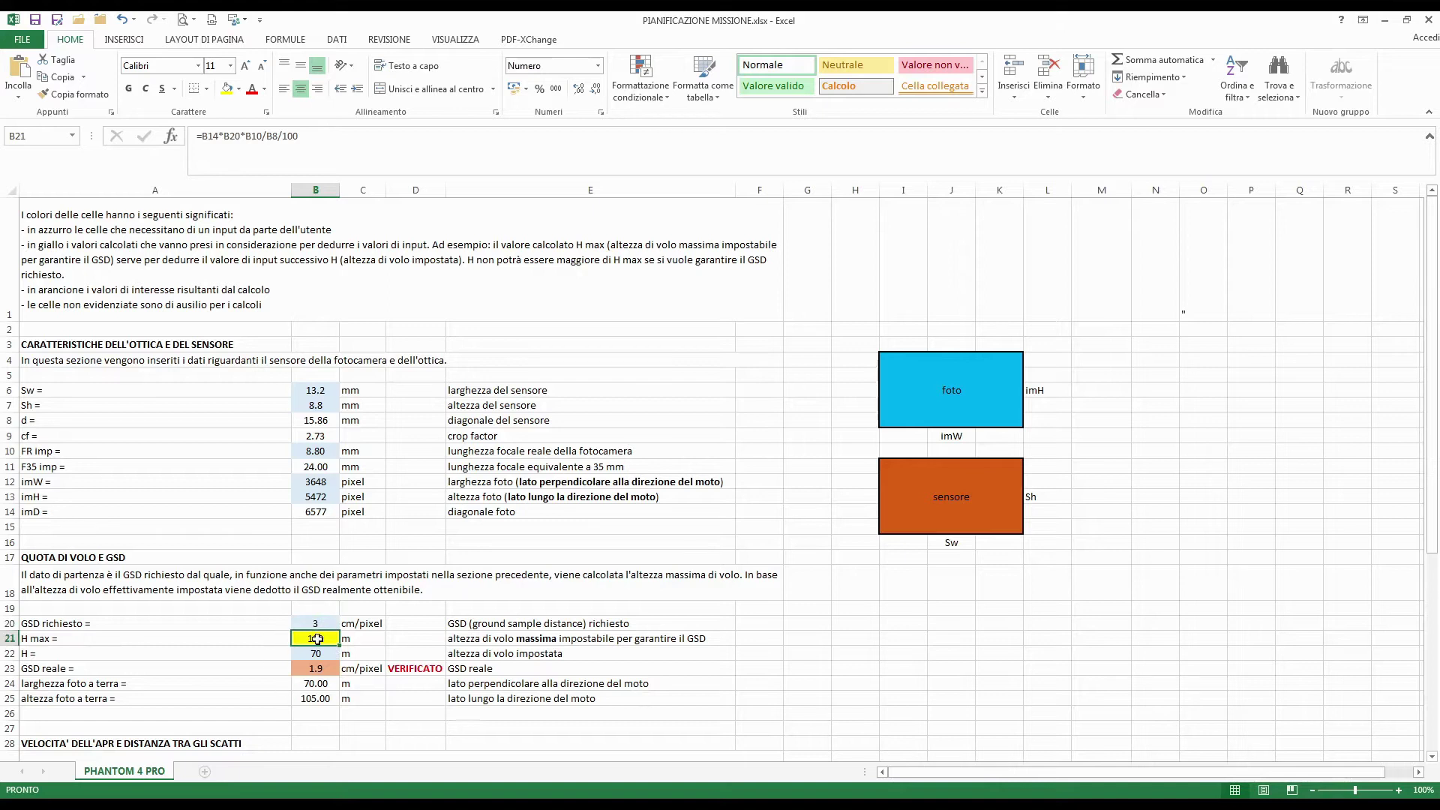
left_click(453, 642)
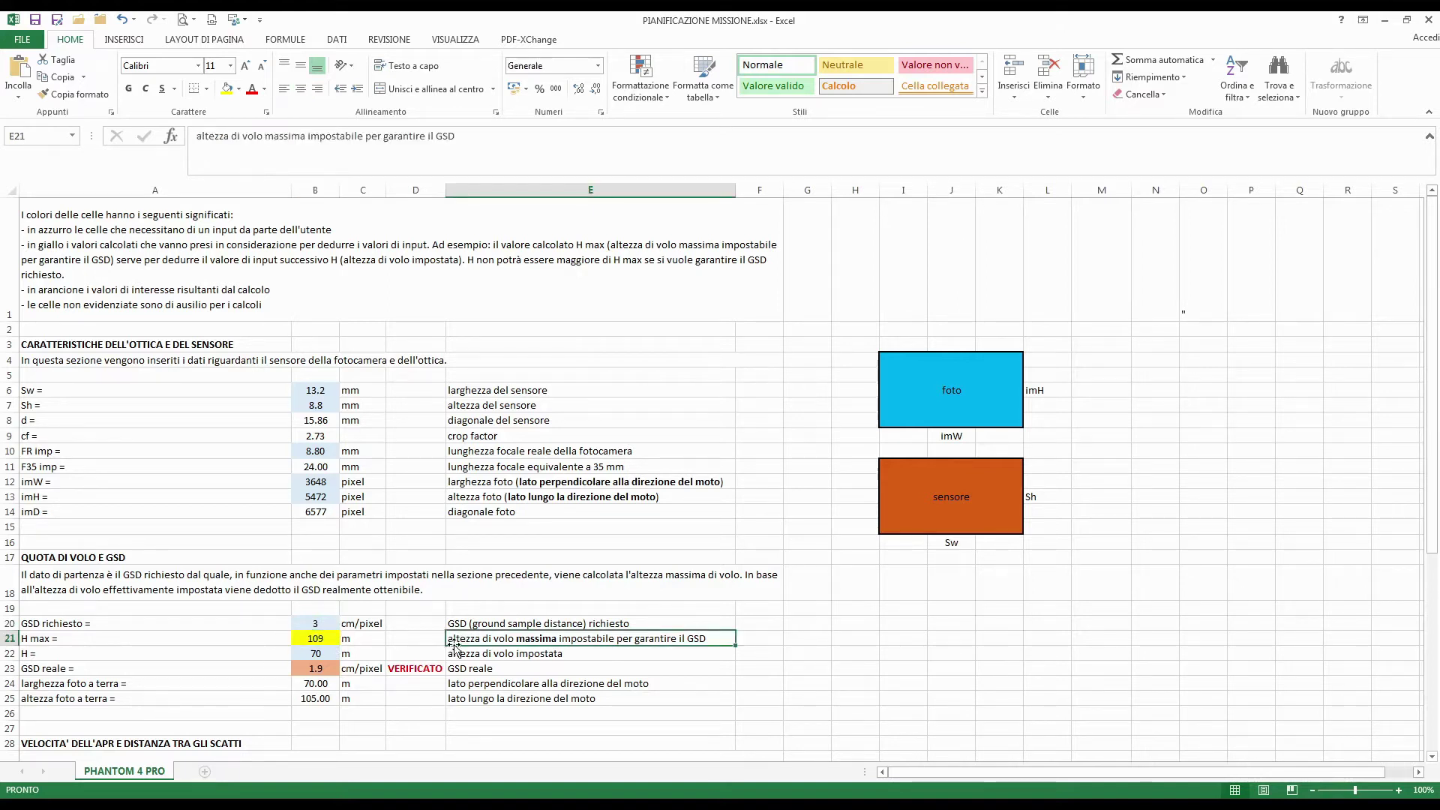
left_click(314, 638)
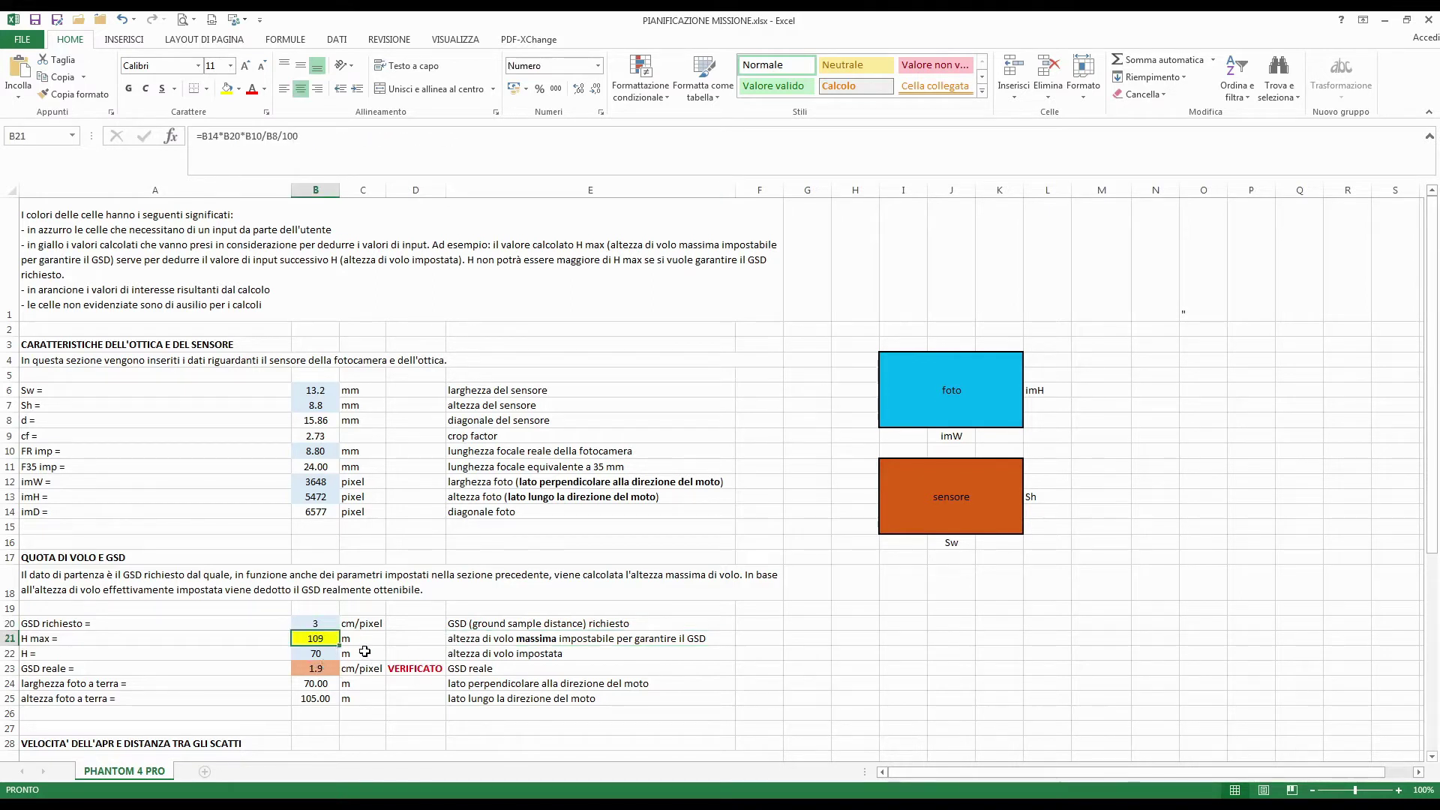
left_click(319, 654)
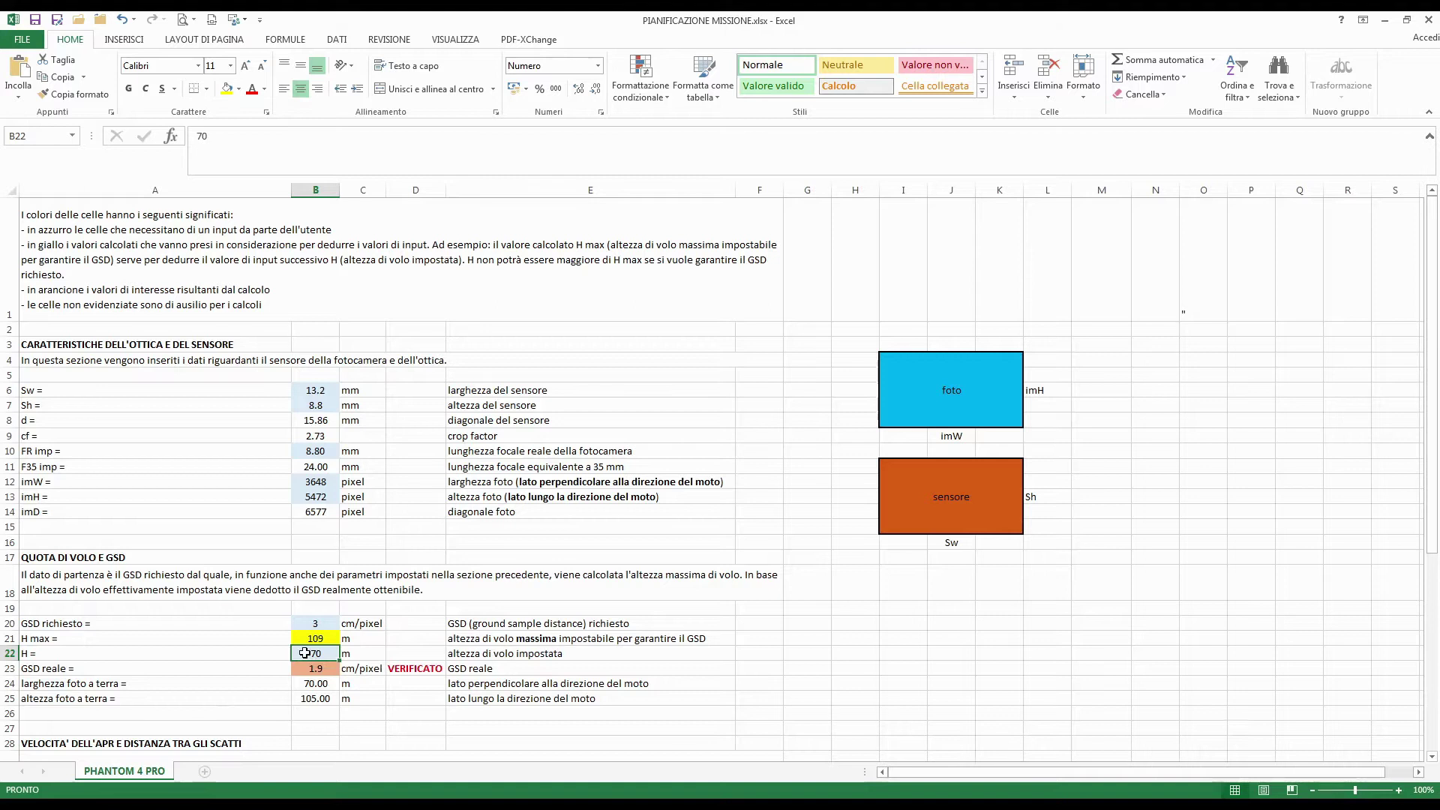
scroll(304, 653, "down", 1)
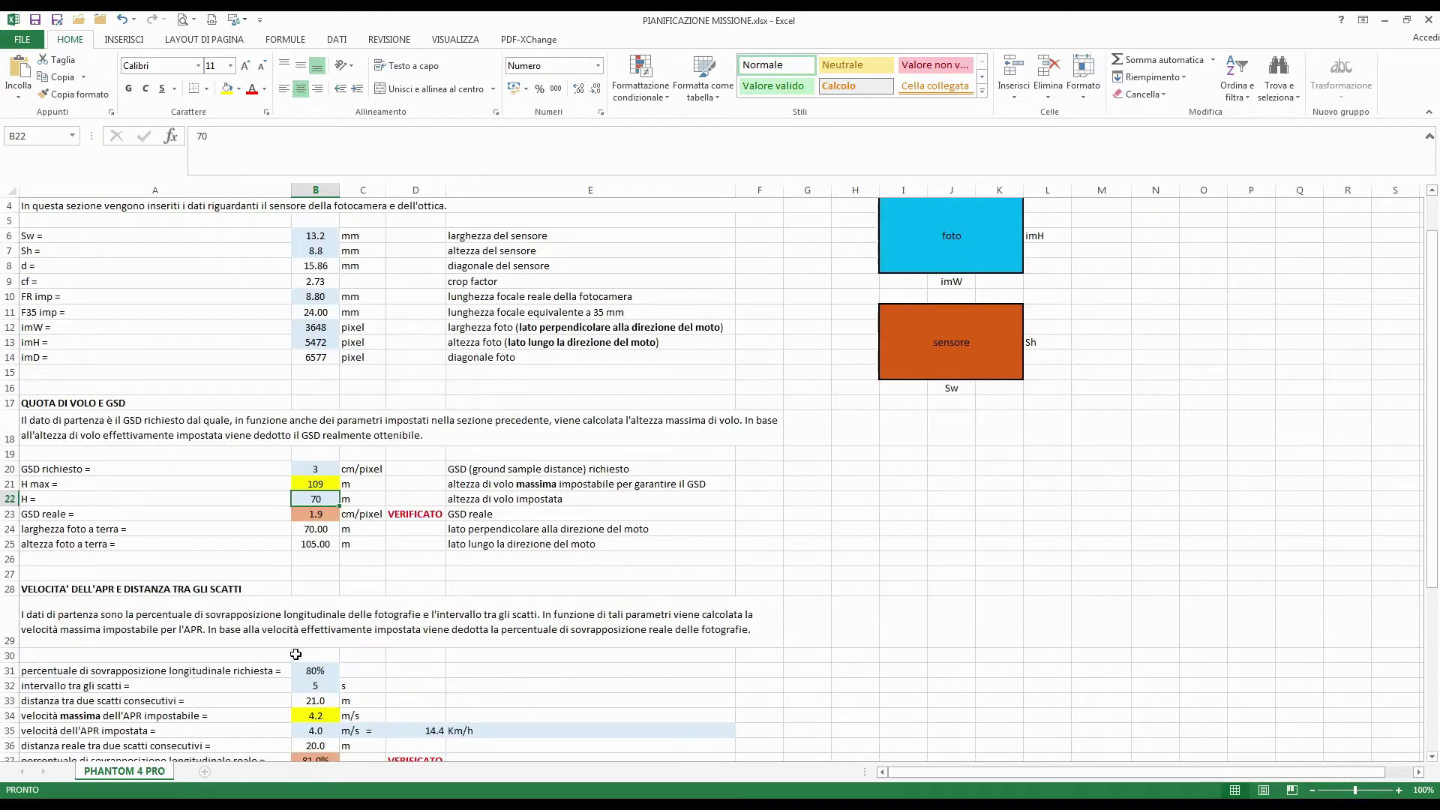
left_click(316, 512)
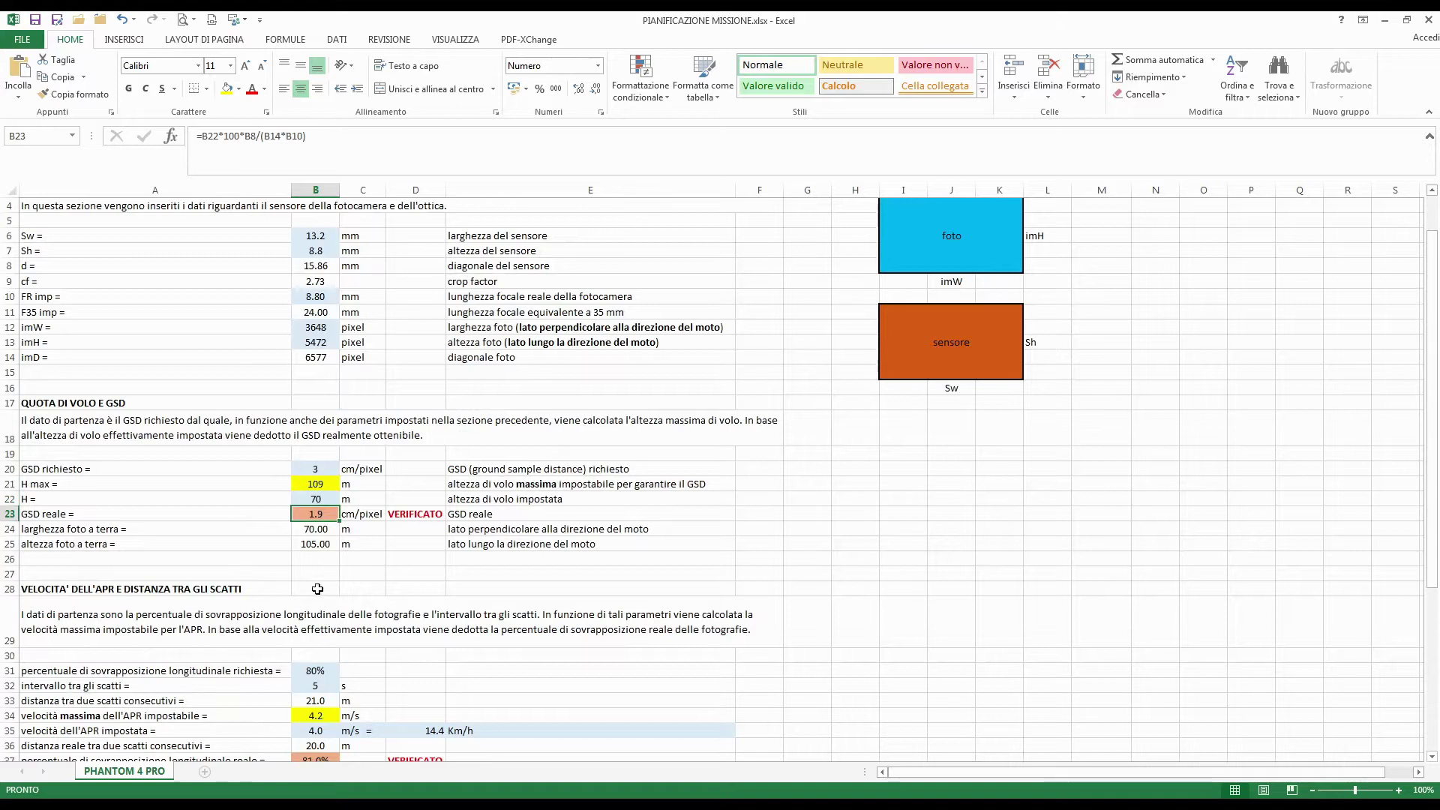
scroll(317, 588, "down", 1)
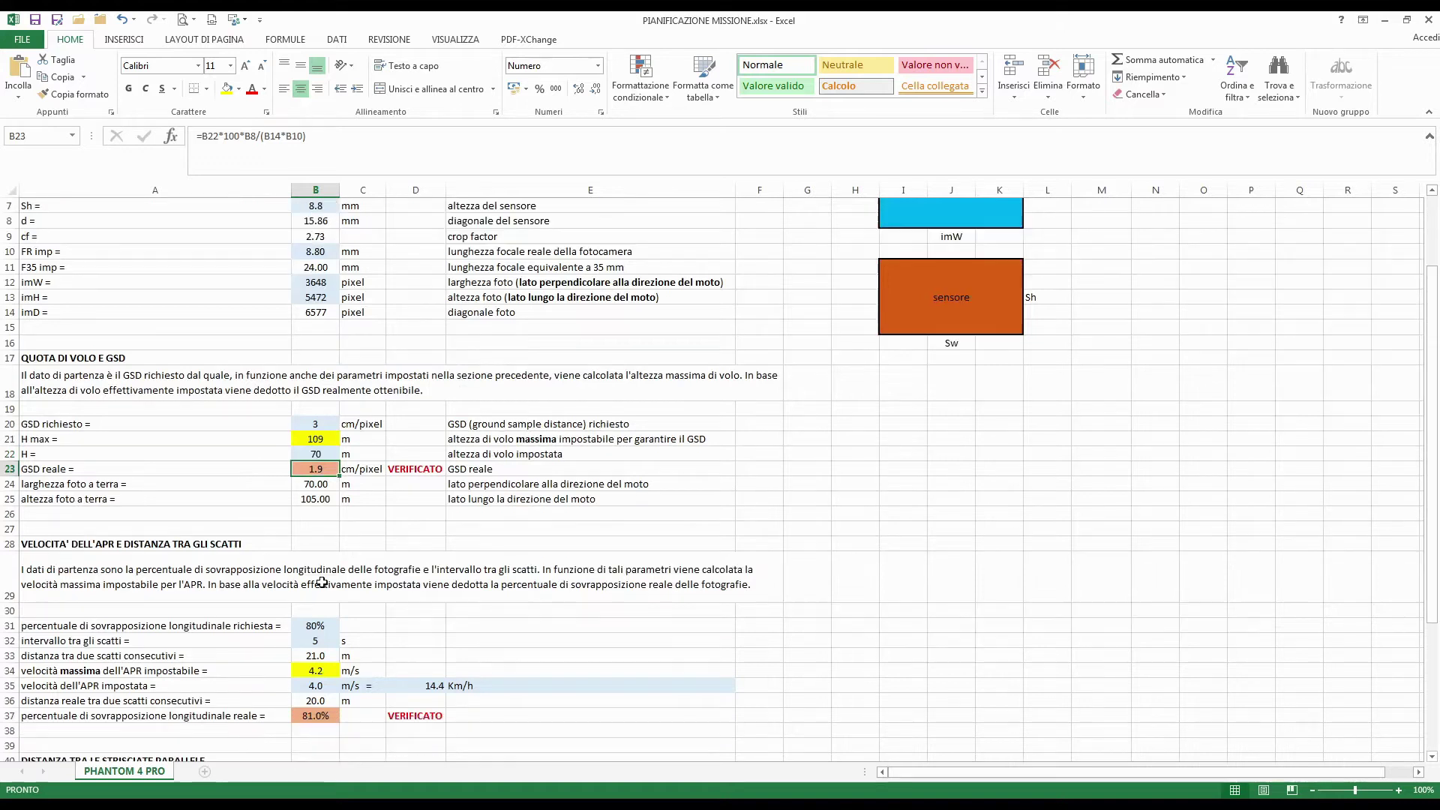
Review the photo's ground footprint width and height in B24:B25 and the formulas behind them
left_click(309, 487)
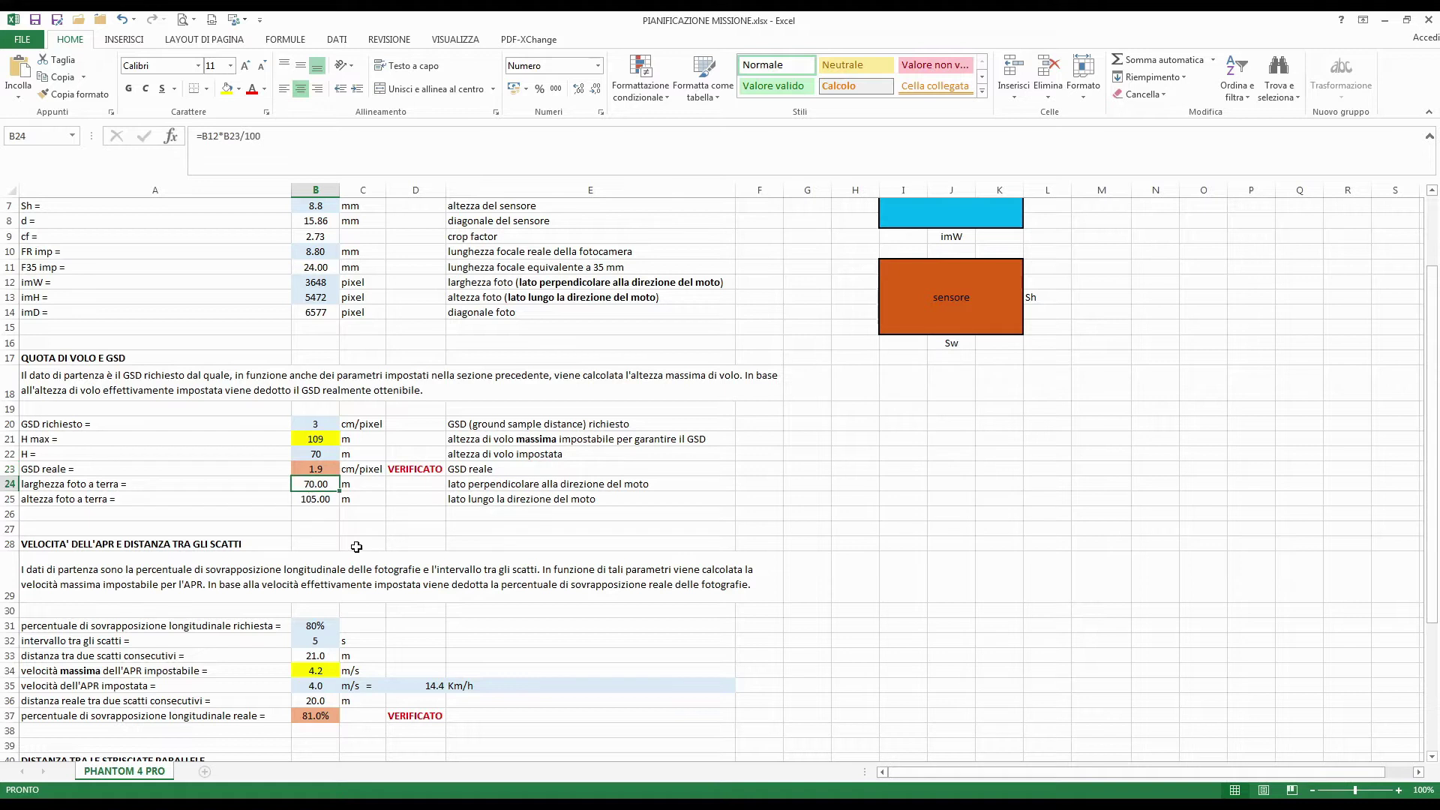
left_click(315, 499)
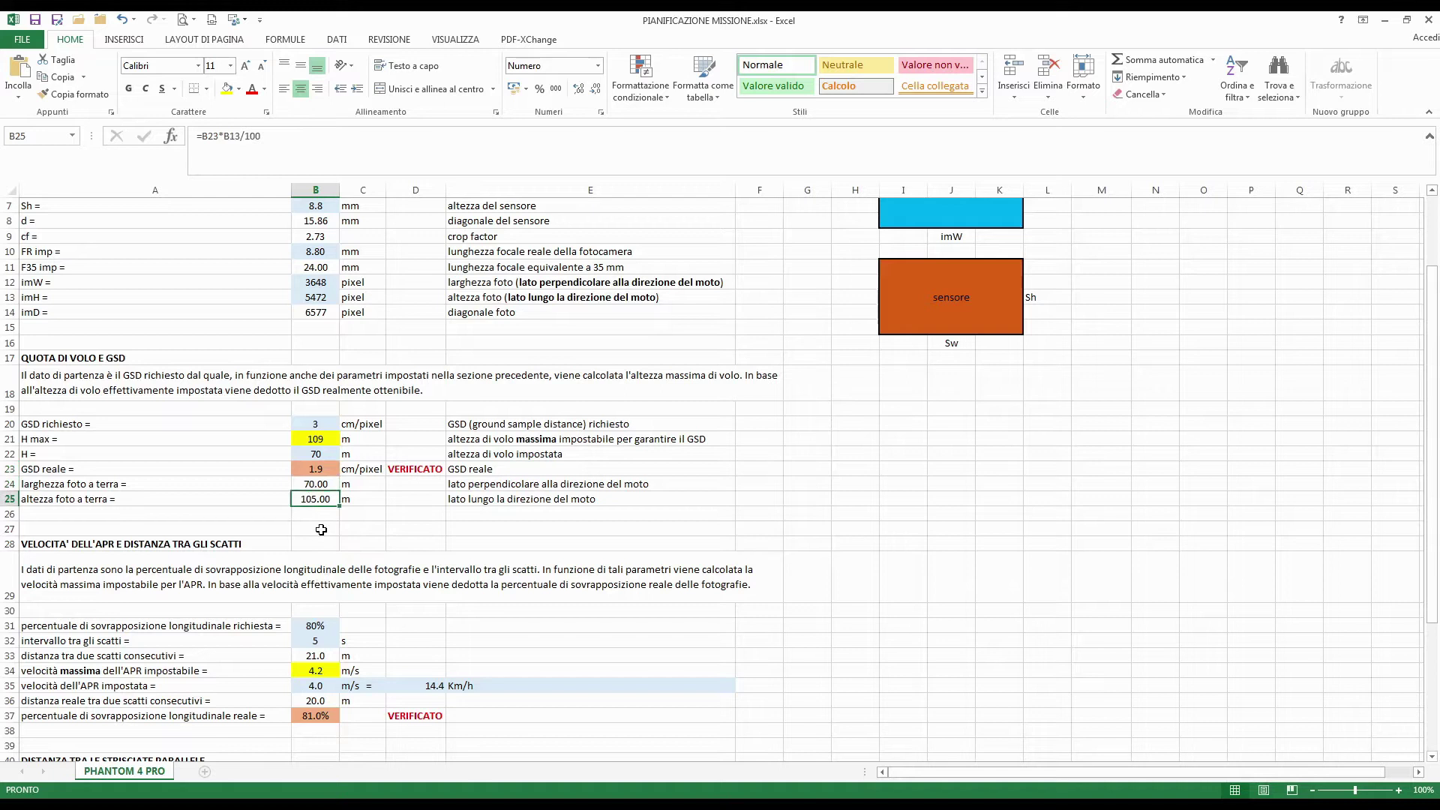
left_click(319, 486)
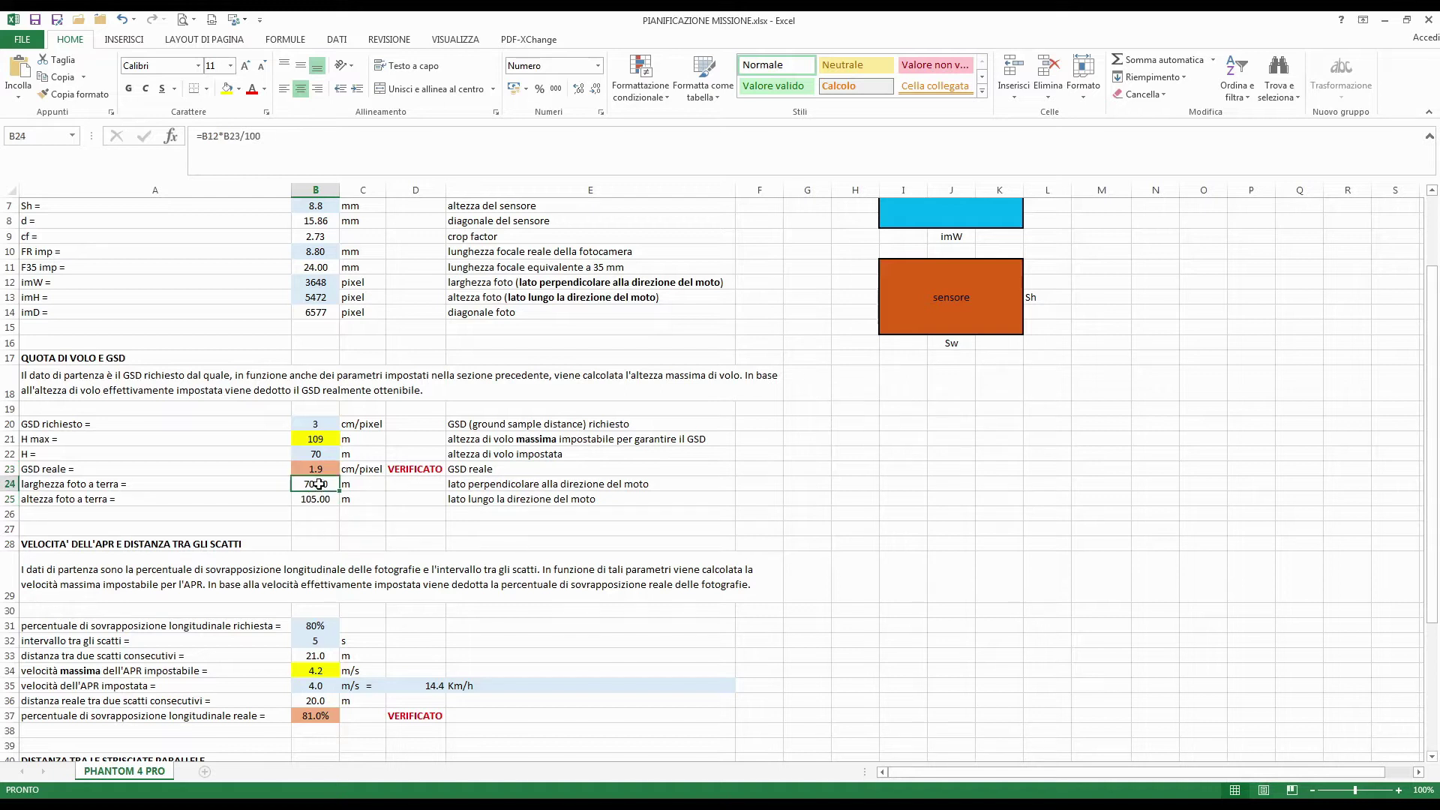
Check the required longitudinal overlap in B31 against the overlapping photo footprints along the flight routes in the AutoCAD drawing
scroll(321, 519, "down", 2)
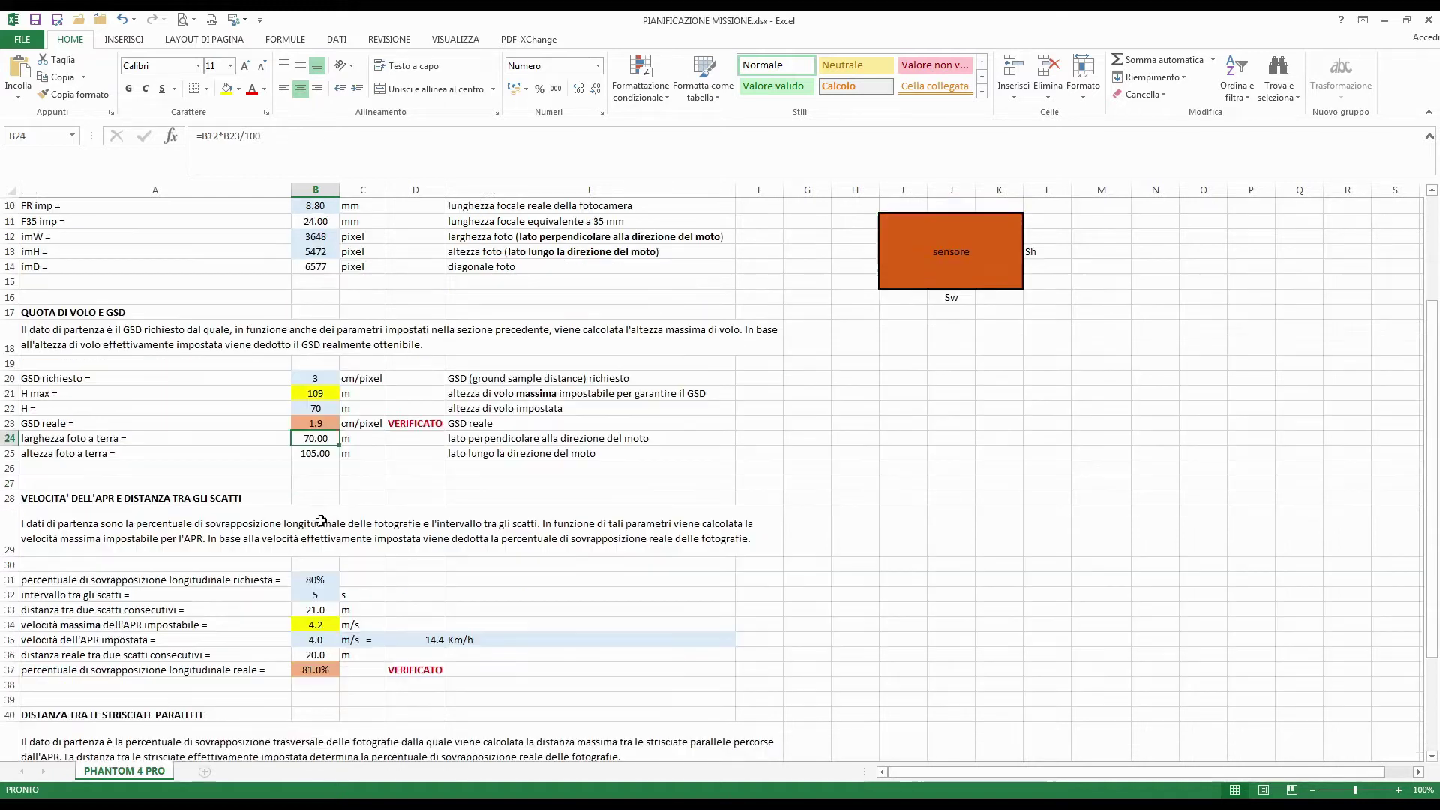
left_click(323, 538)
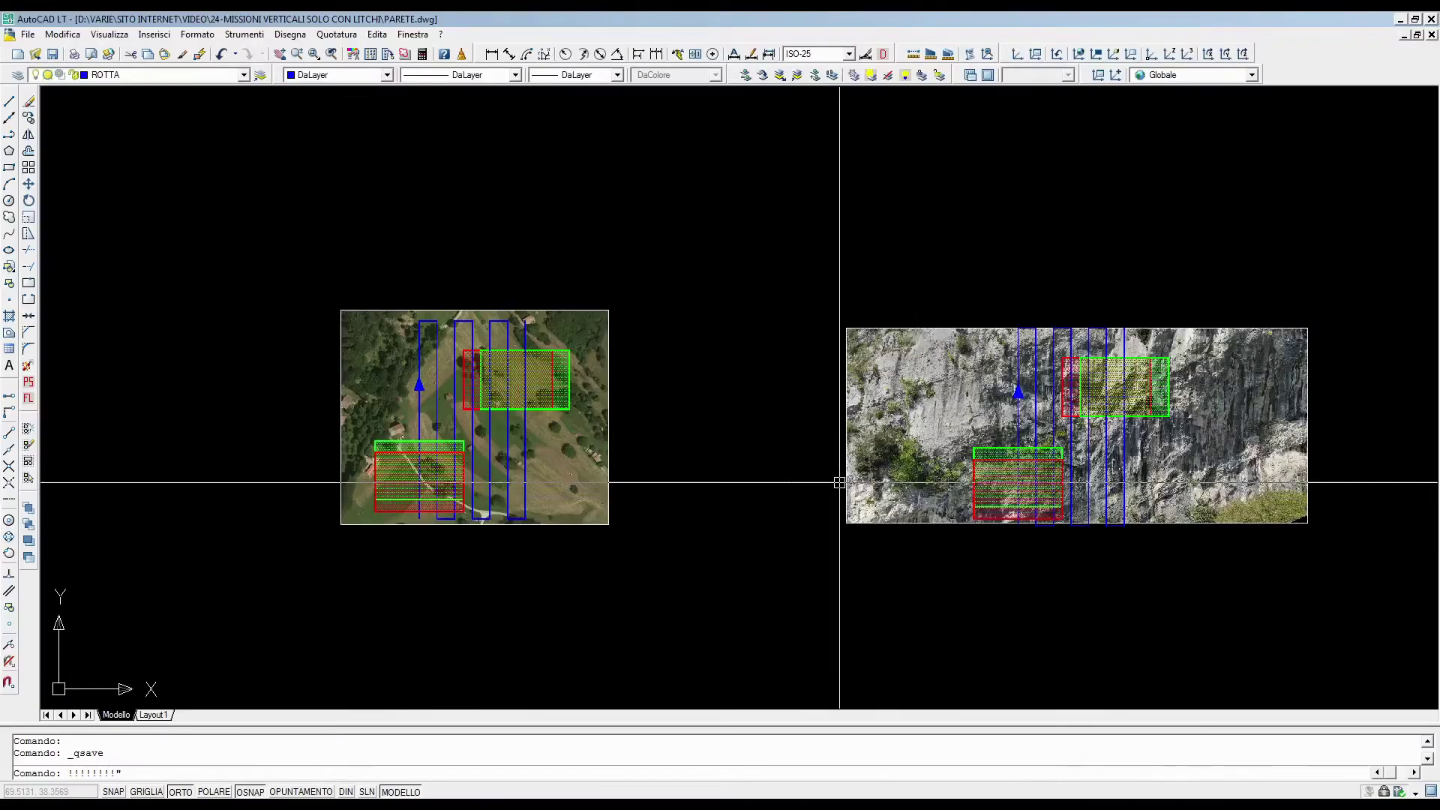
scroll(1137, 499, "down", 2)
scroll(1137, 500, "up", 2)
scroll(530, 466, "up", 3)
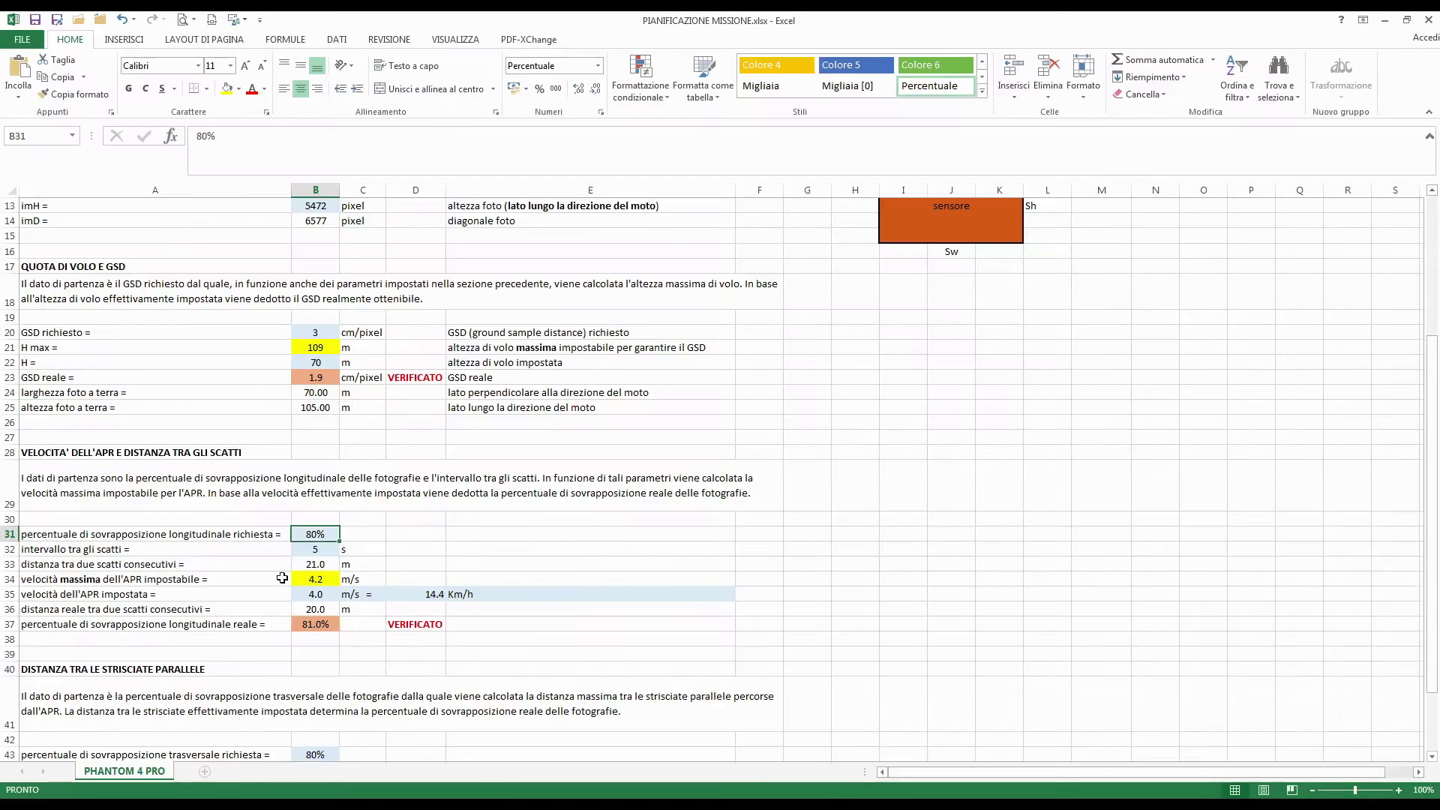
Review the shot interval, shot distances, maximum and set drone speed, and real longitudinal overlap in B32:B37 of the Excel sheet
left_click(315, 550)
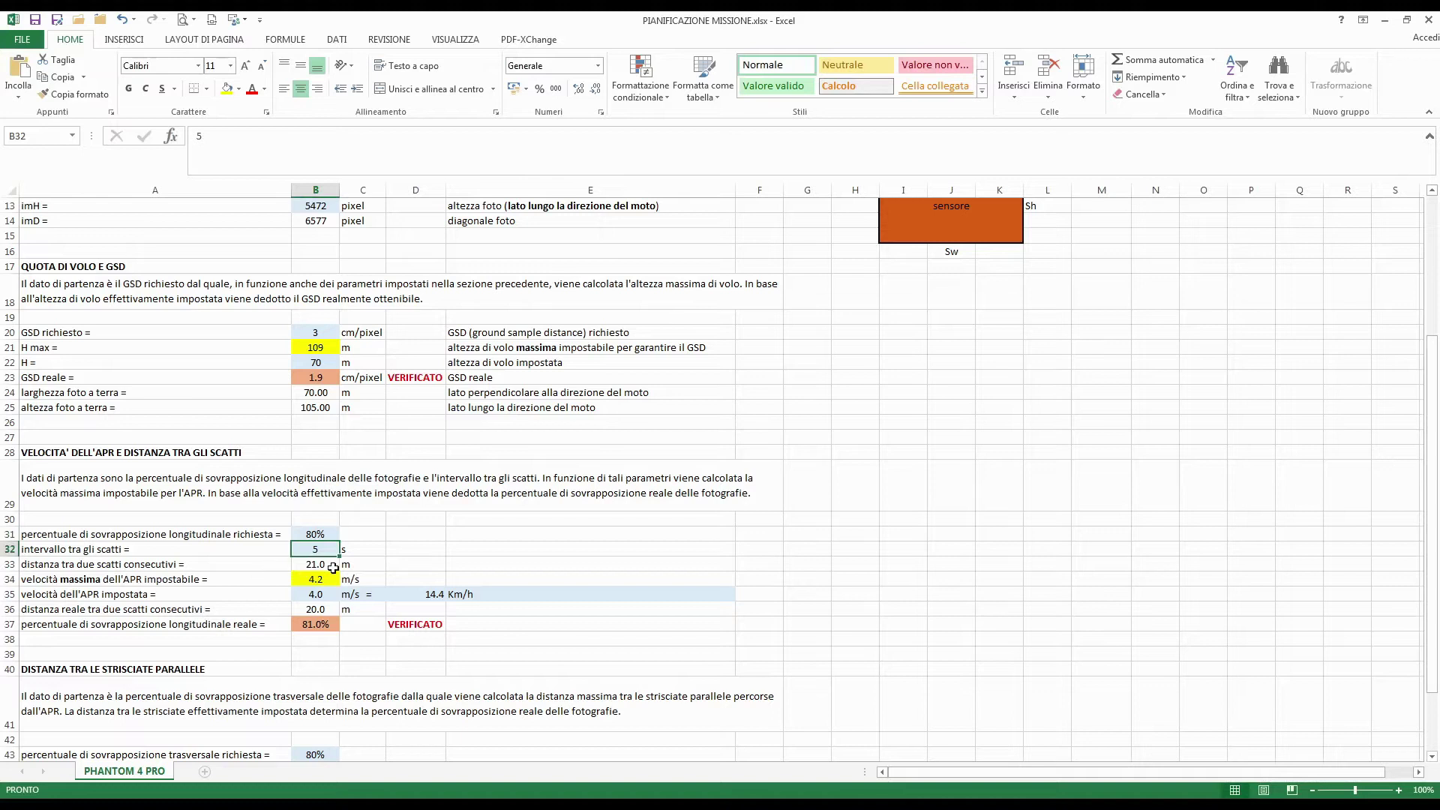
left_click(333, 568)
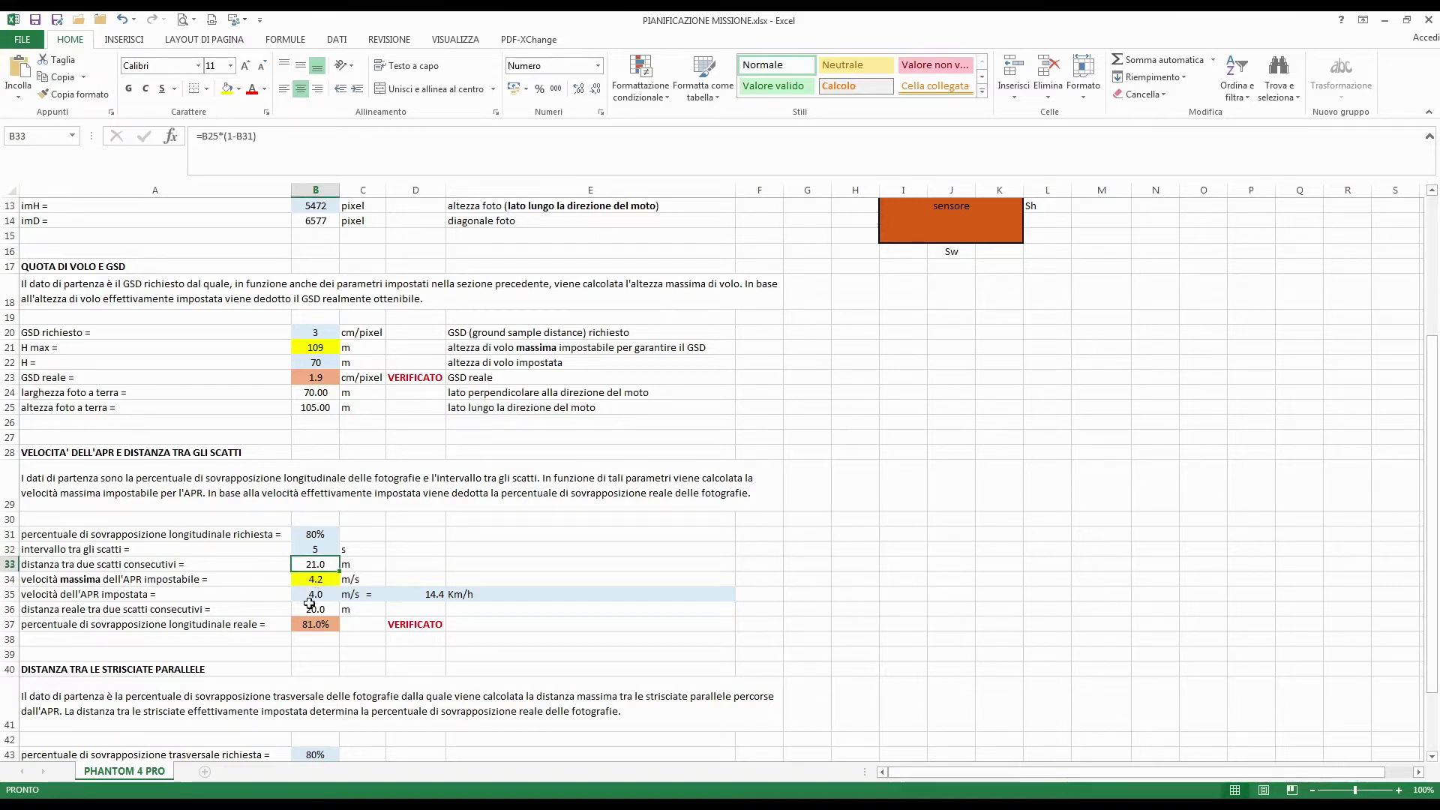
left_click(315, 580)
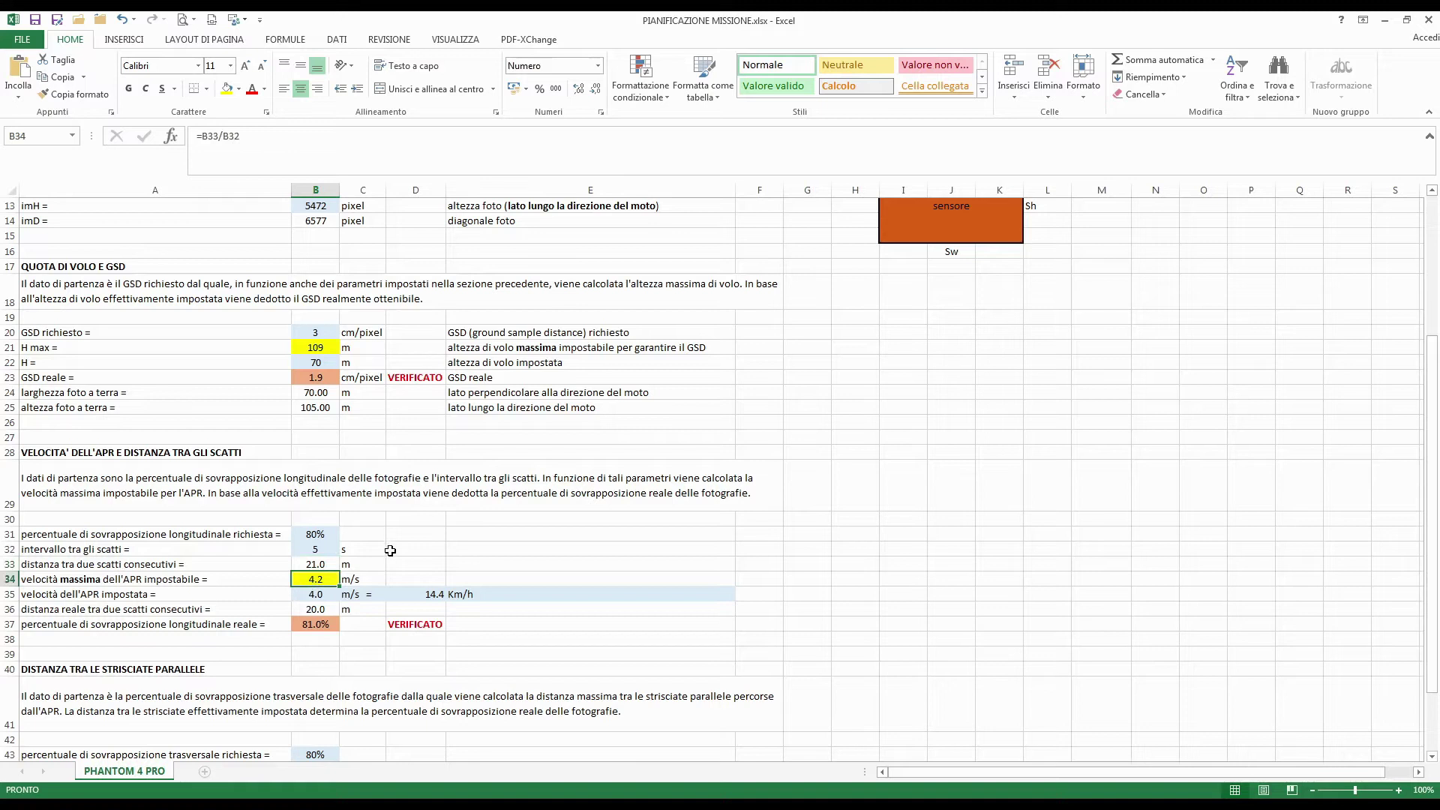
left_click(325, 596)
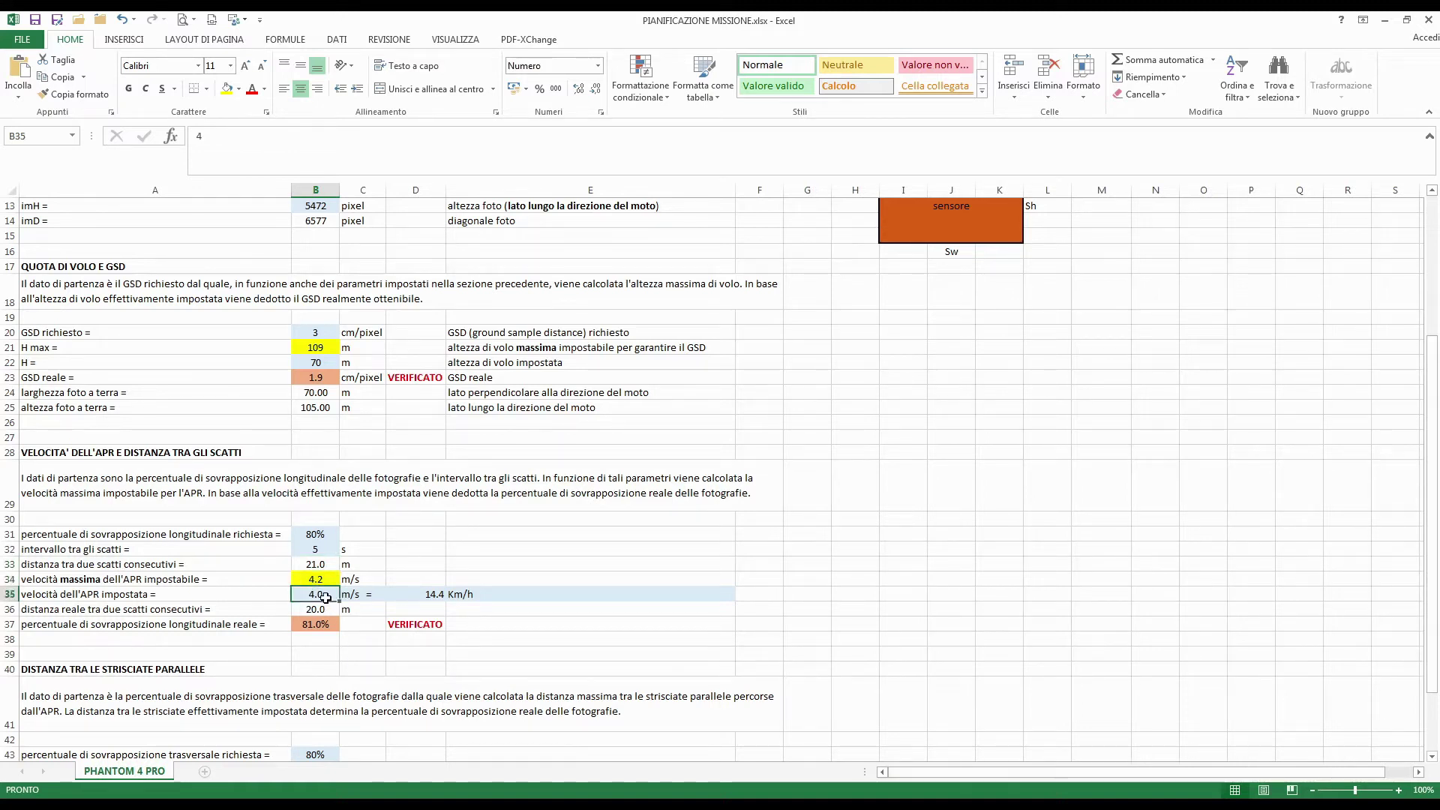
left_click(327, 610)
left_click(309, 628)
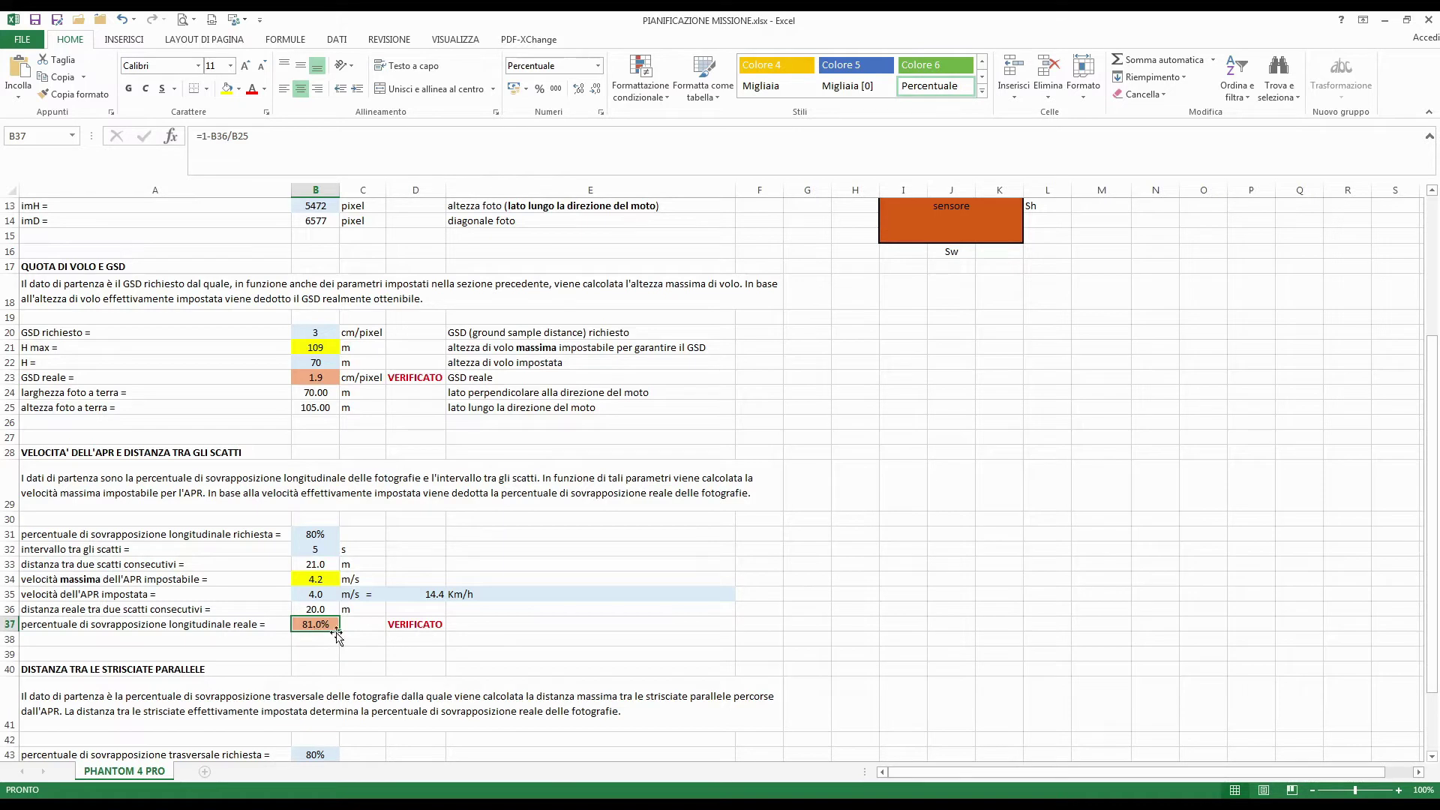
Compare the parallel strips in the AutoCAD drawing with the transverse overlap and strip distance cells B43:B46 in Excel
scroll(487, 581, "down", 5)
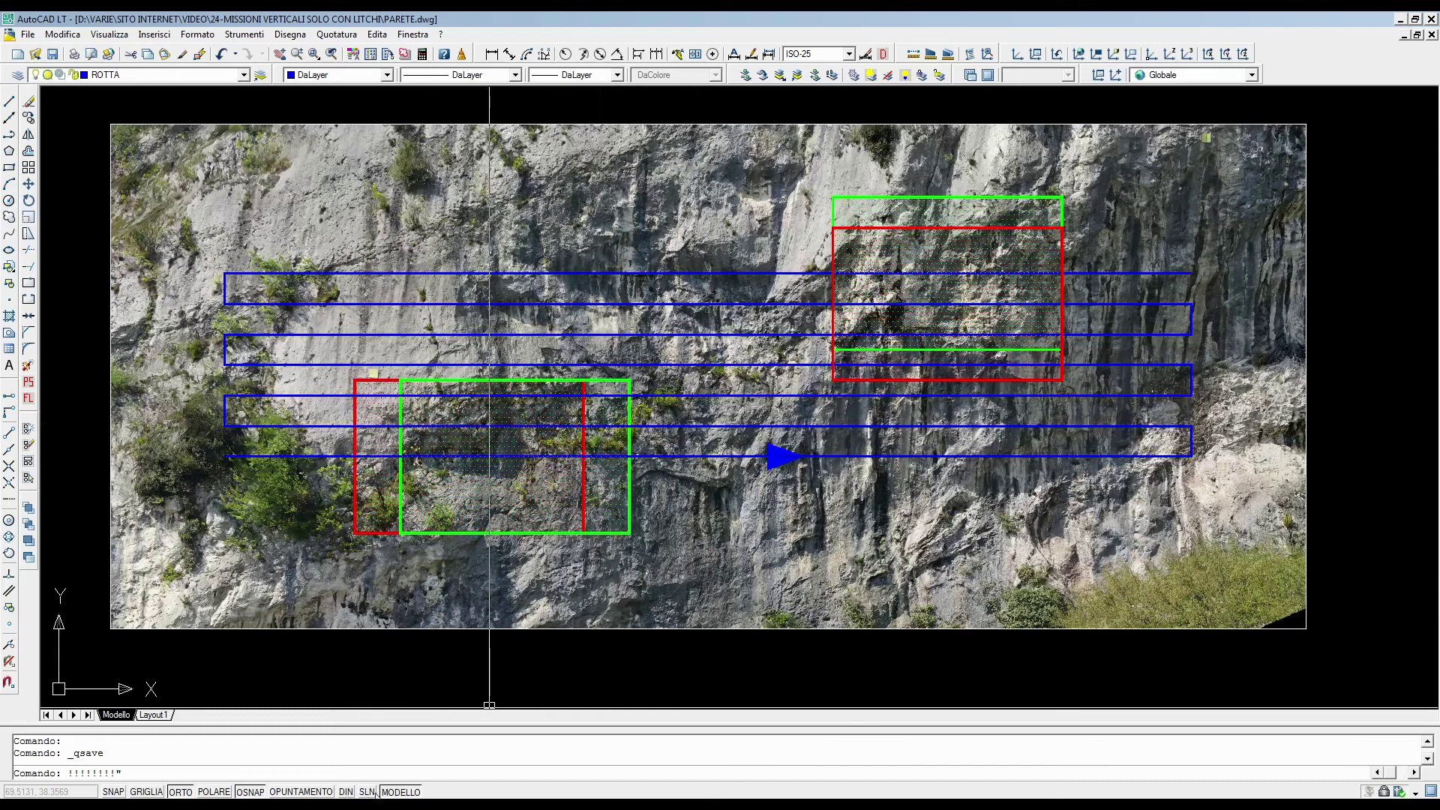
key("alt+Tab")
left_click(322, 508)
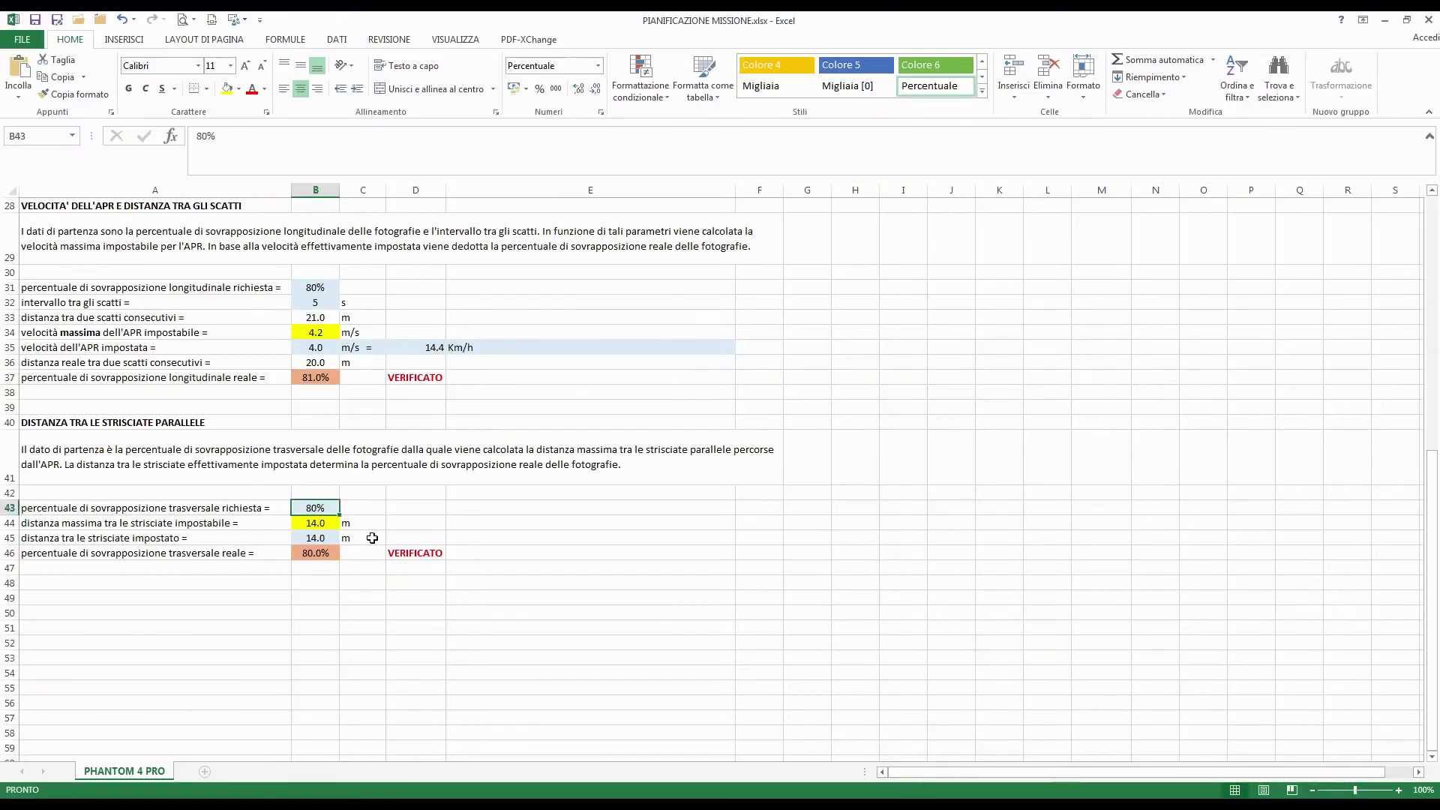
left_click(324, 525)
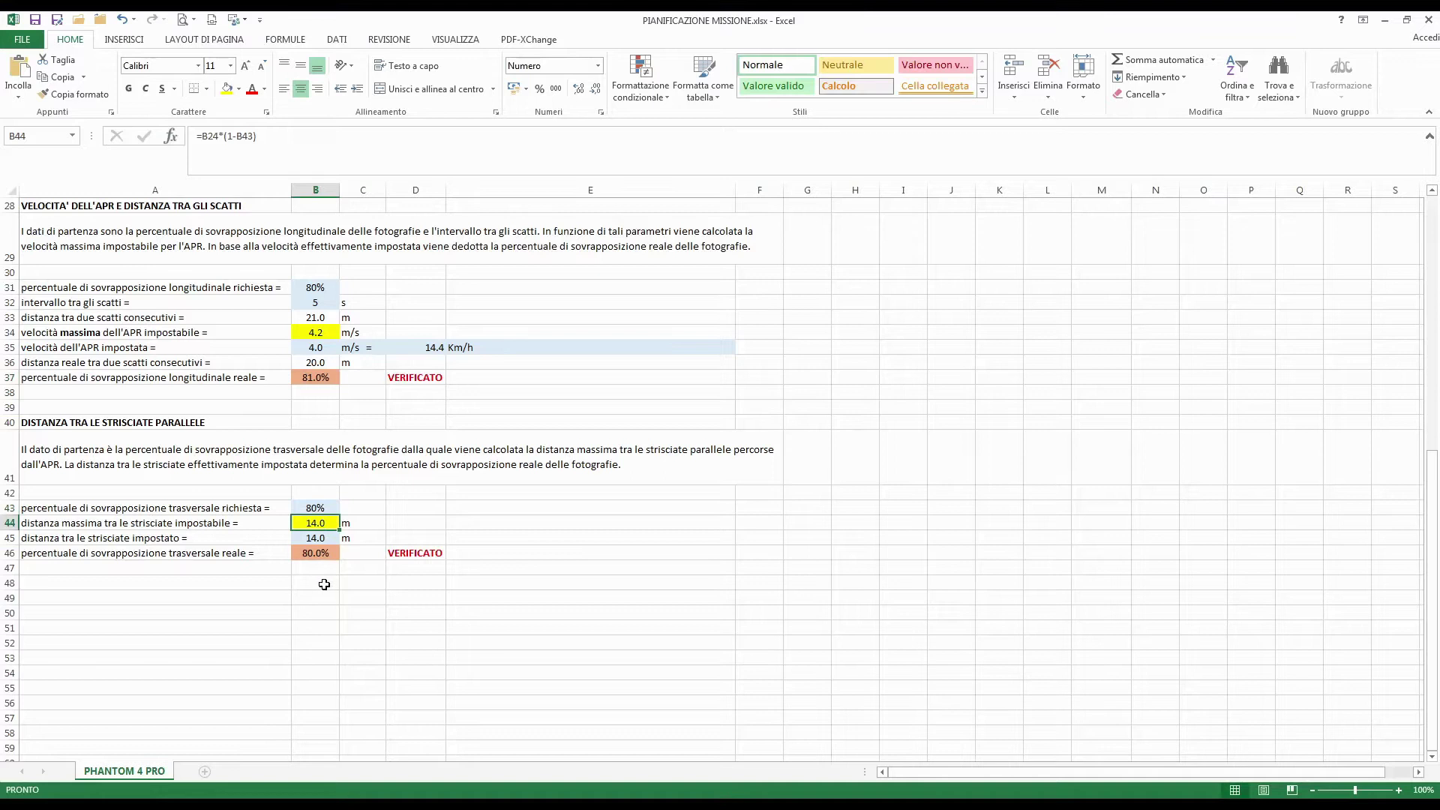
left_click(312, 539)
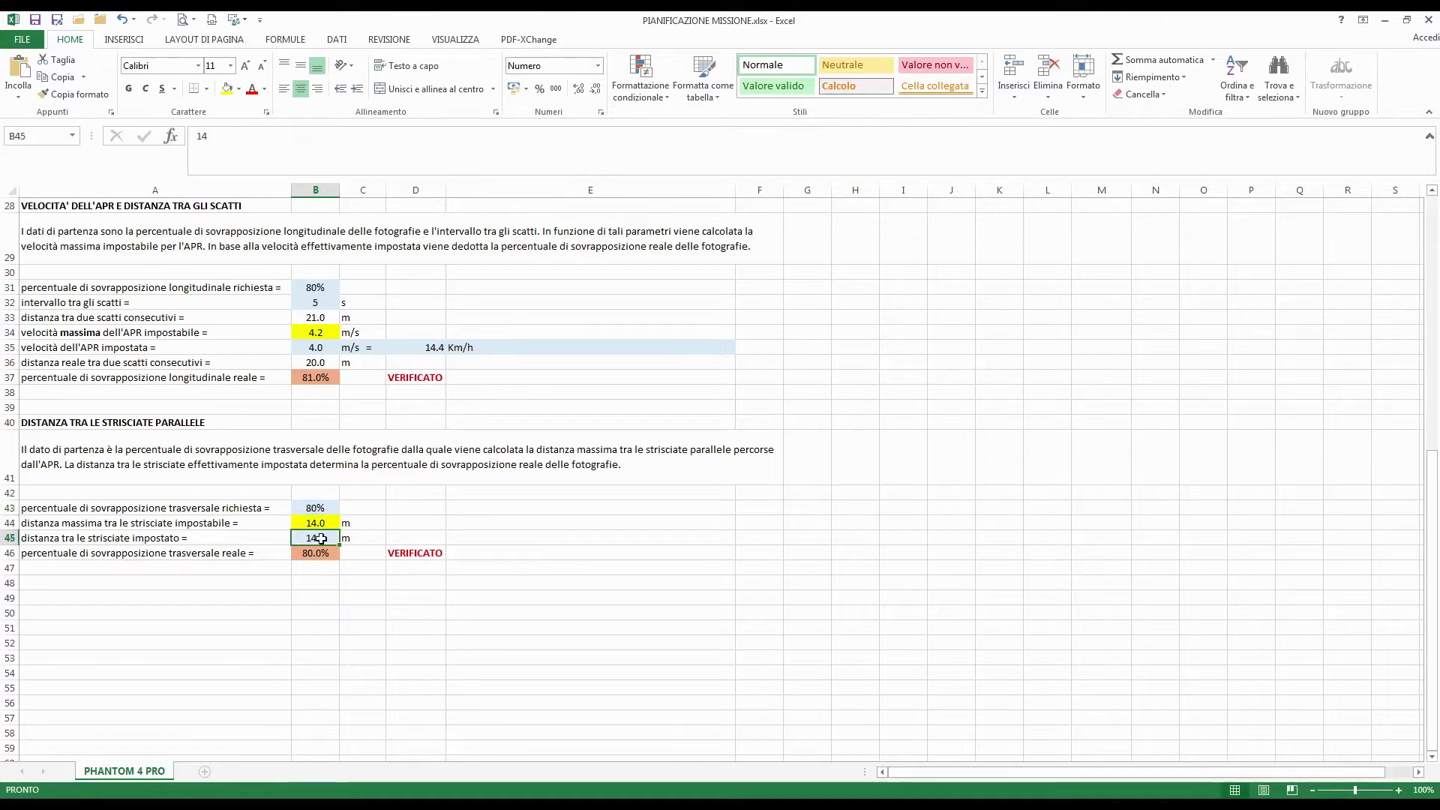
left_click(318, 557)
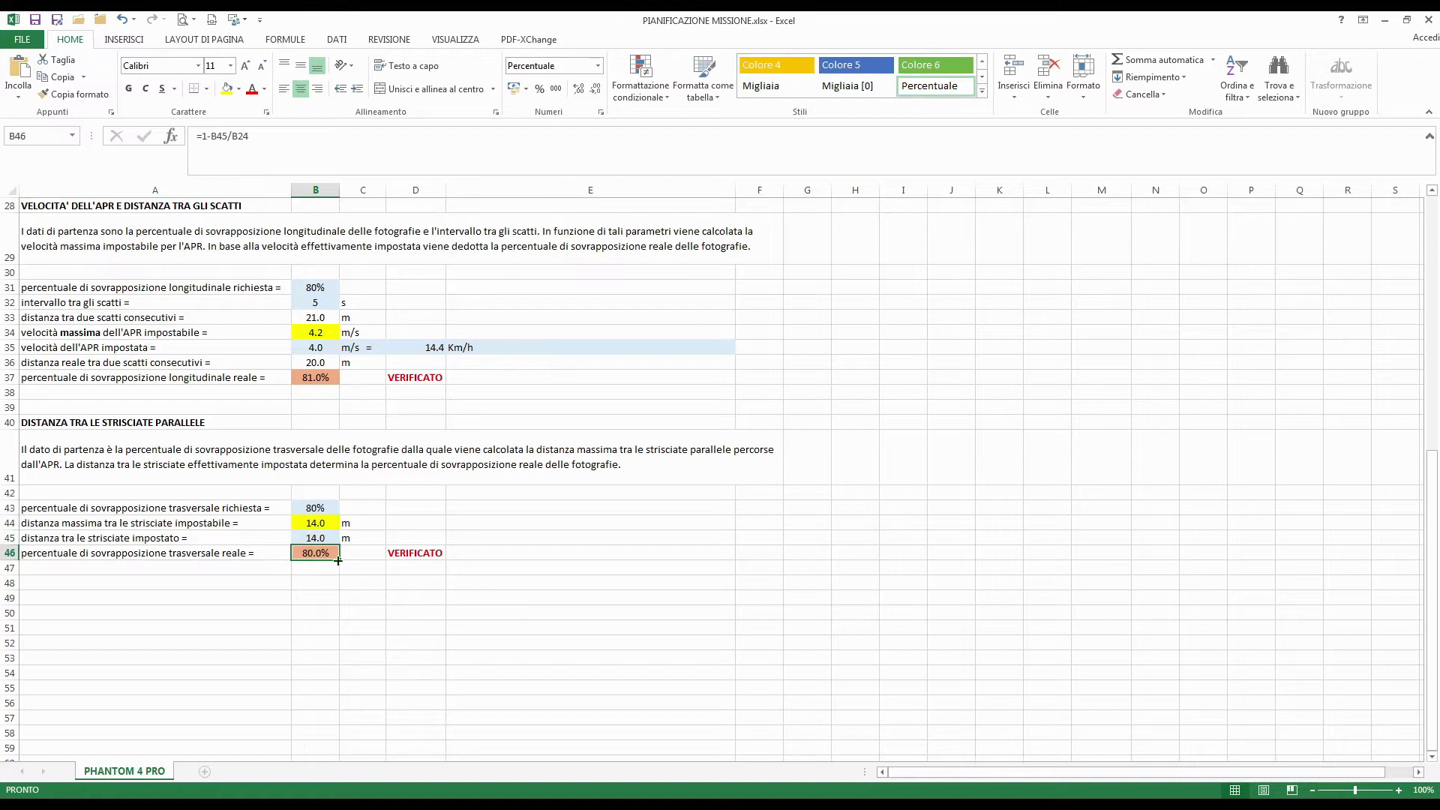
Set the distance between strips in B45 to 12 m
left_click(321, 538)
type("12")
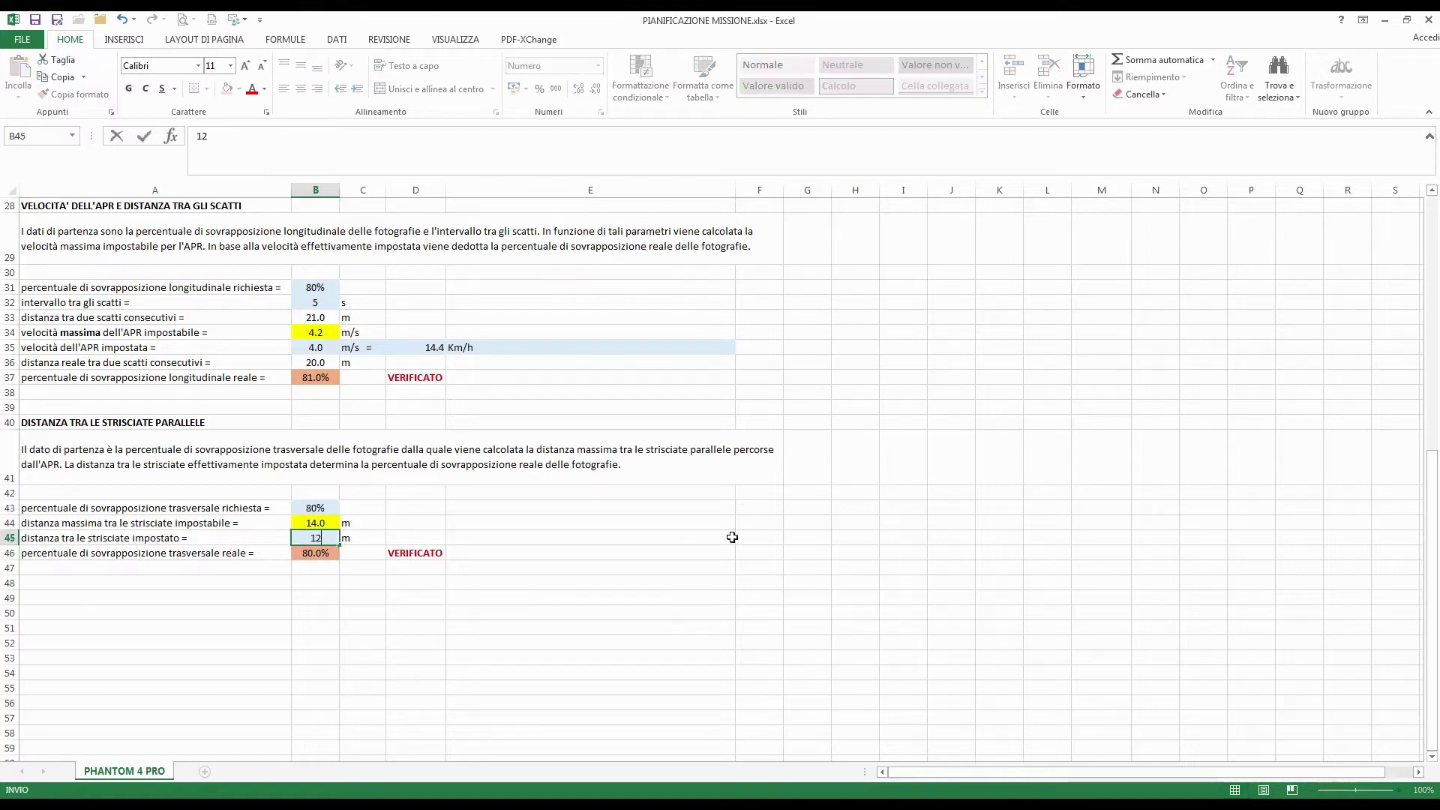
key("Return")
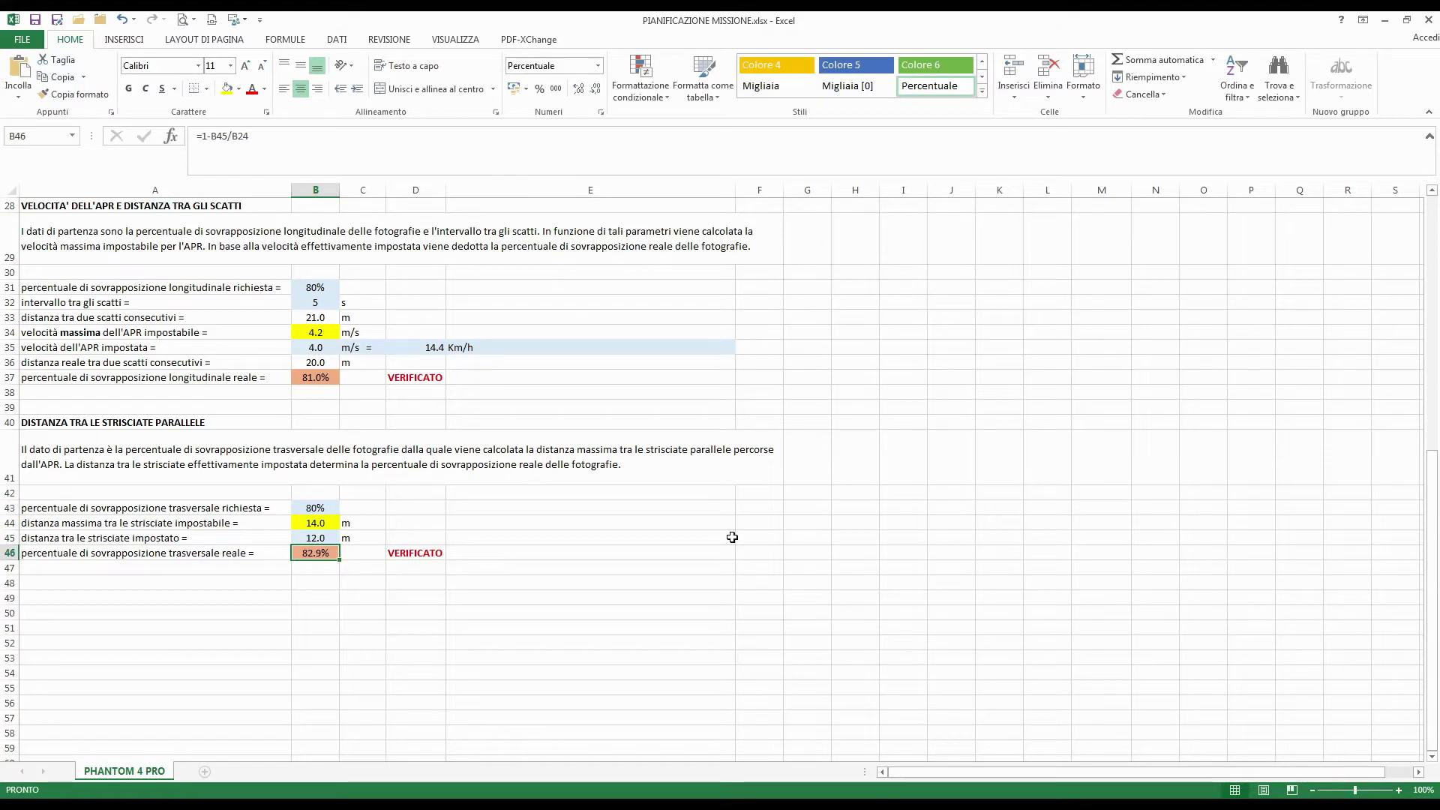
Set the distance between strips in B45 back to 14 m
key("Up")
type("14")
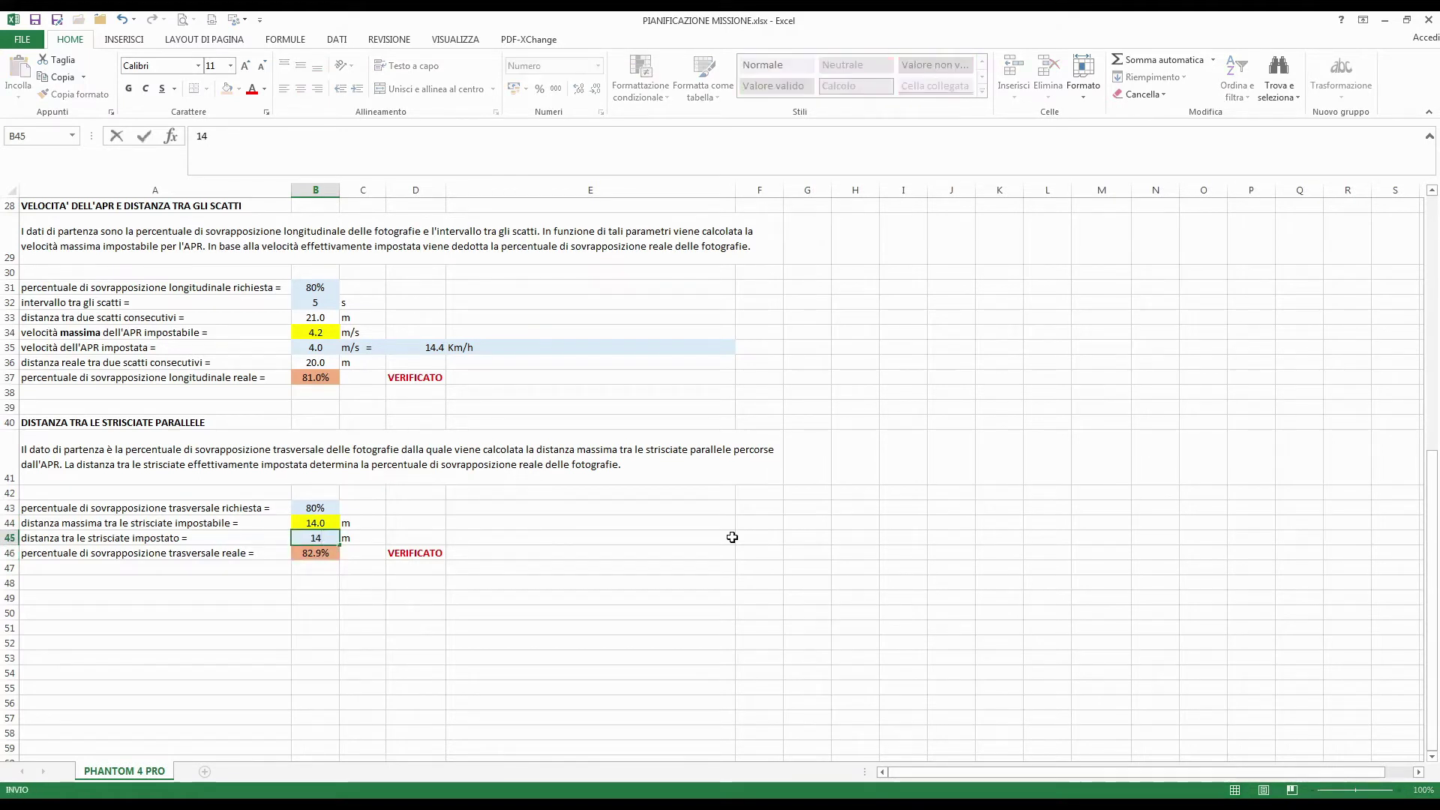
key("Return")
left_click(410, 638)
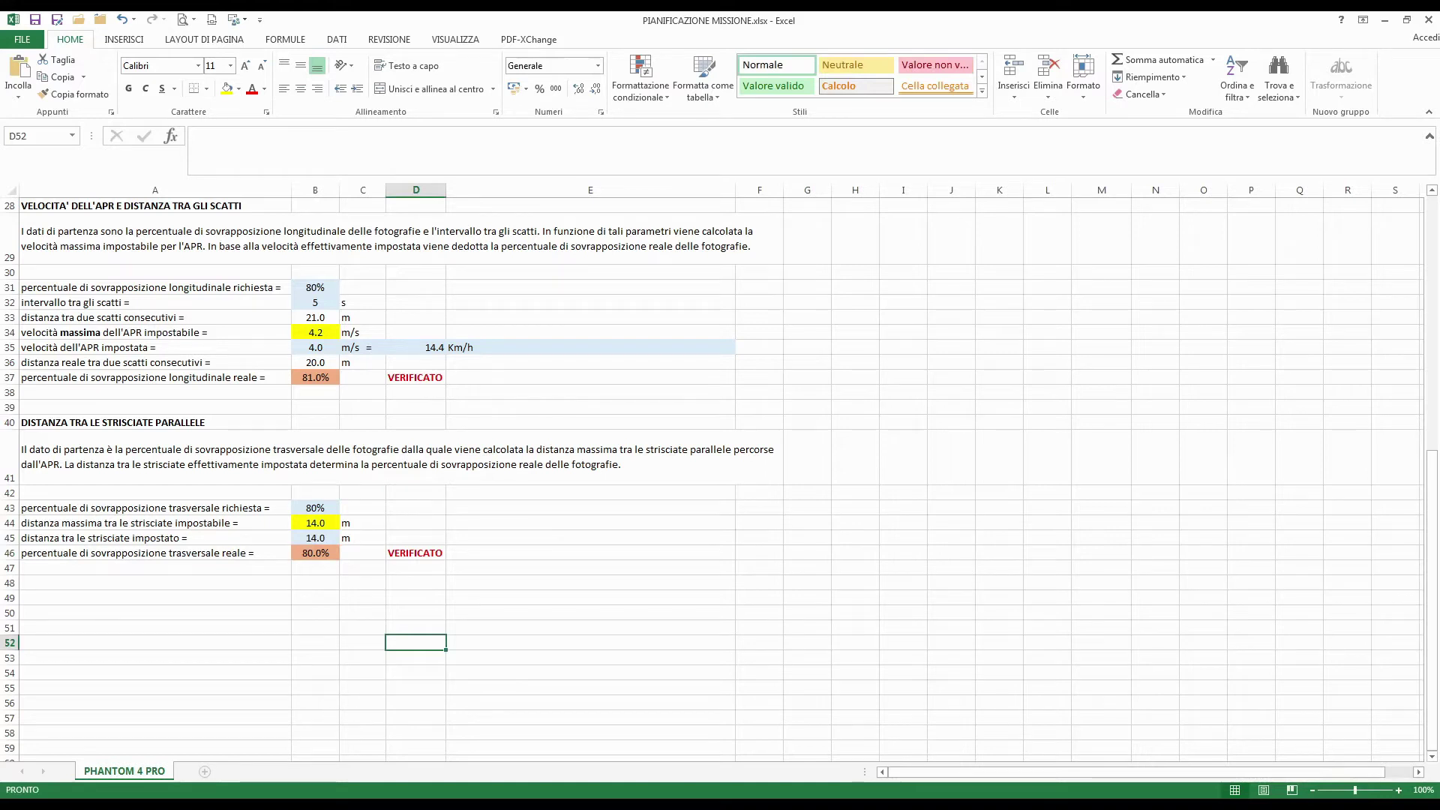
Switch to the Litchi Mission Hub in the browser and locate the rock cliff beside Linfano, north of Lake Garda
key("alt+Tab")
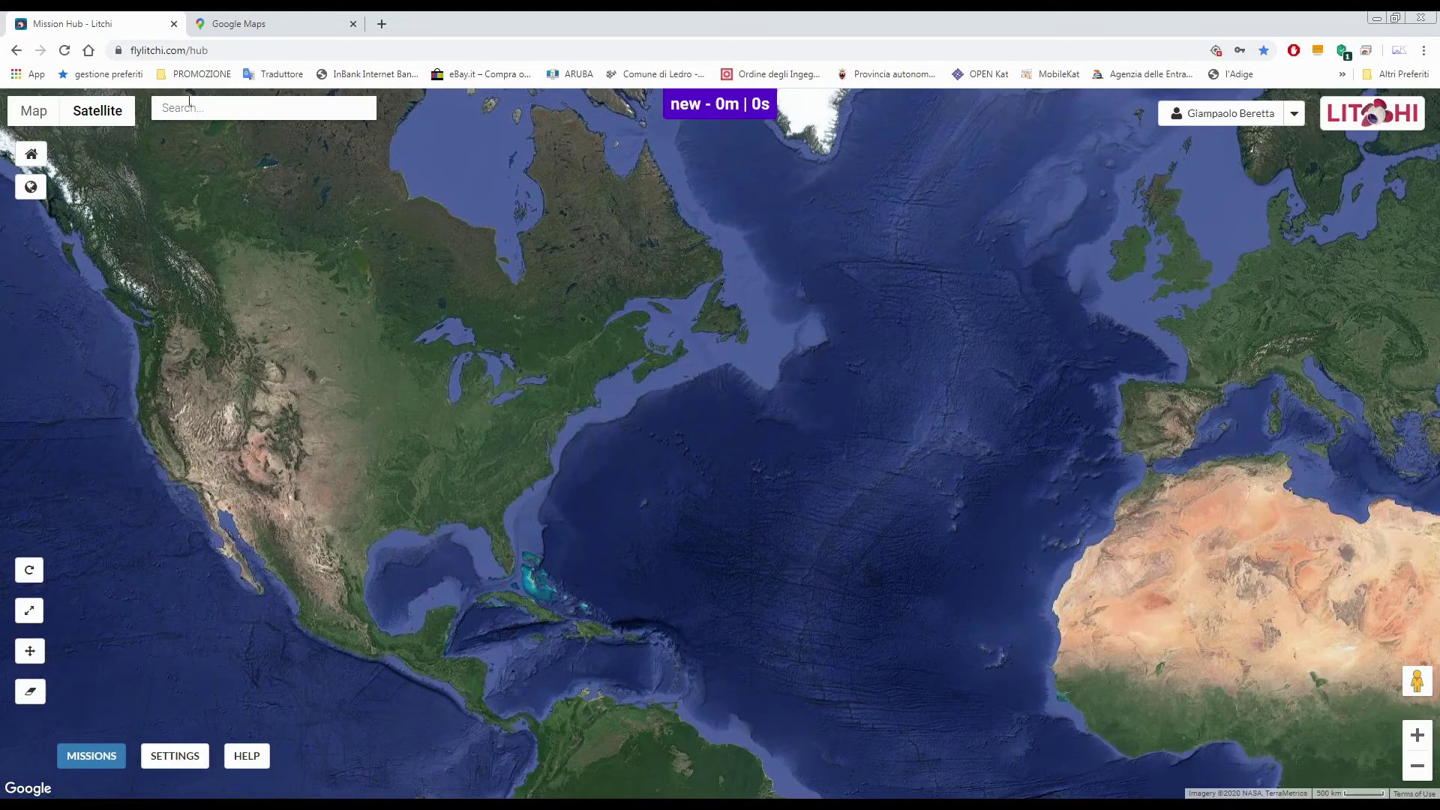
mouse_move(84, 90)
scroll(1305, 354, "up", 5)
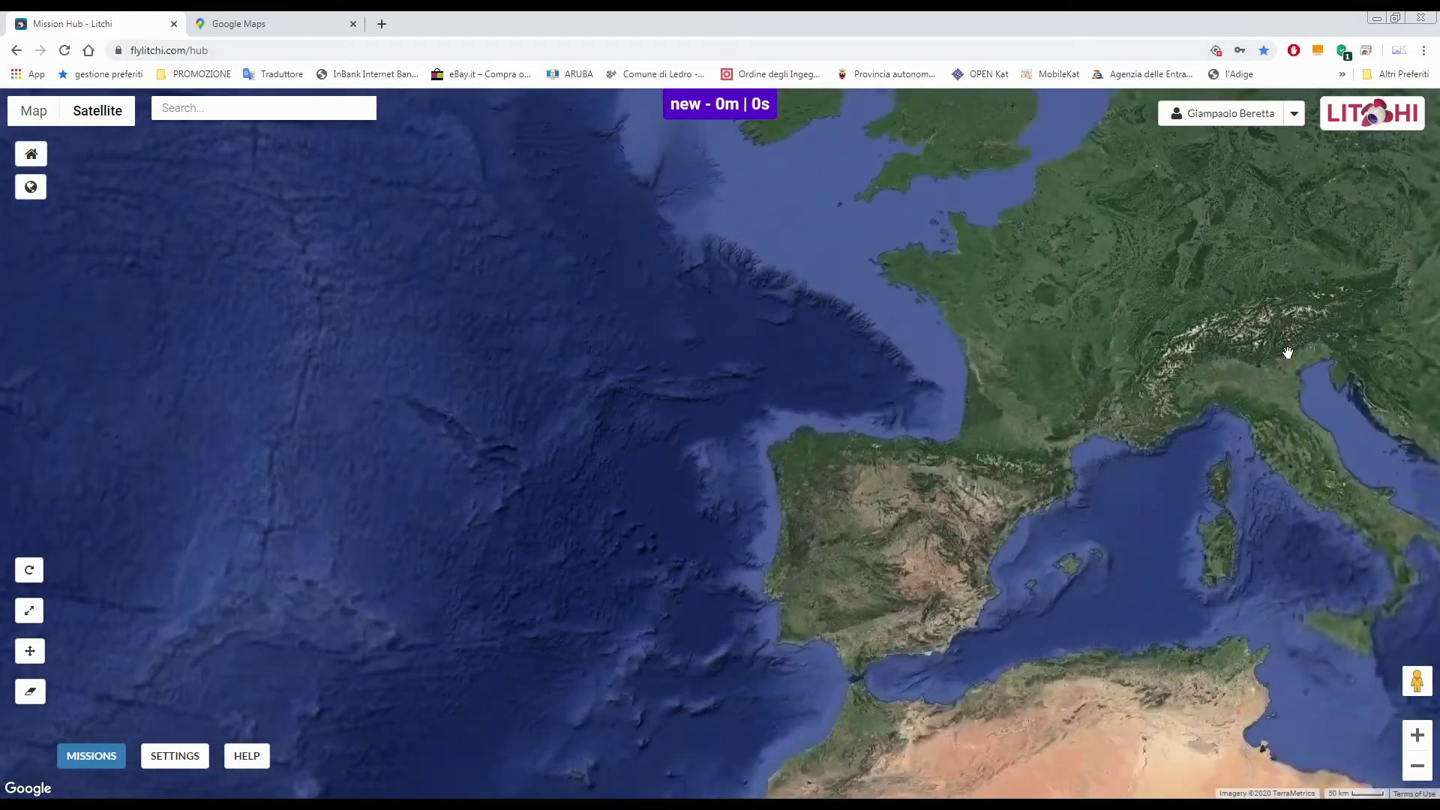
scroll(1203, 310, "up", 5)
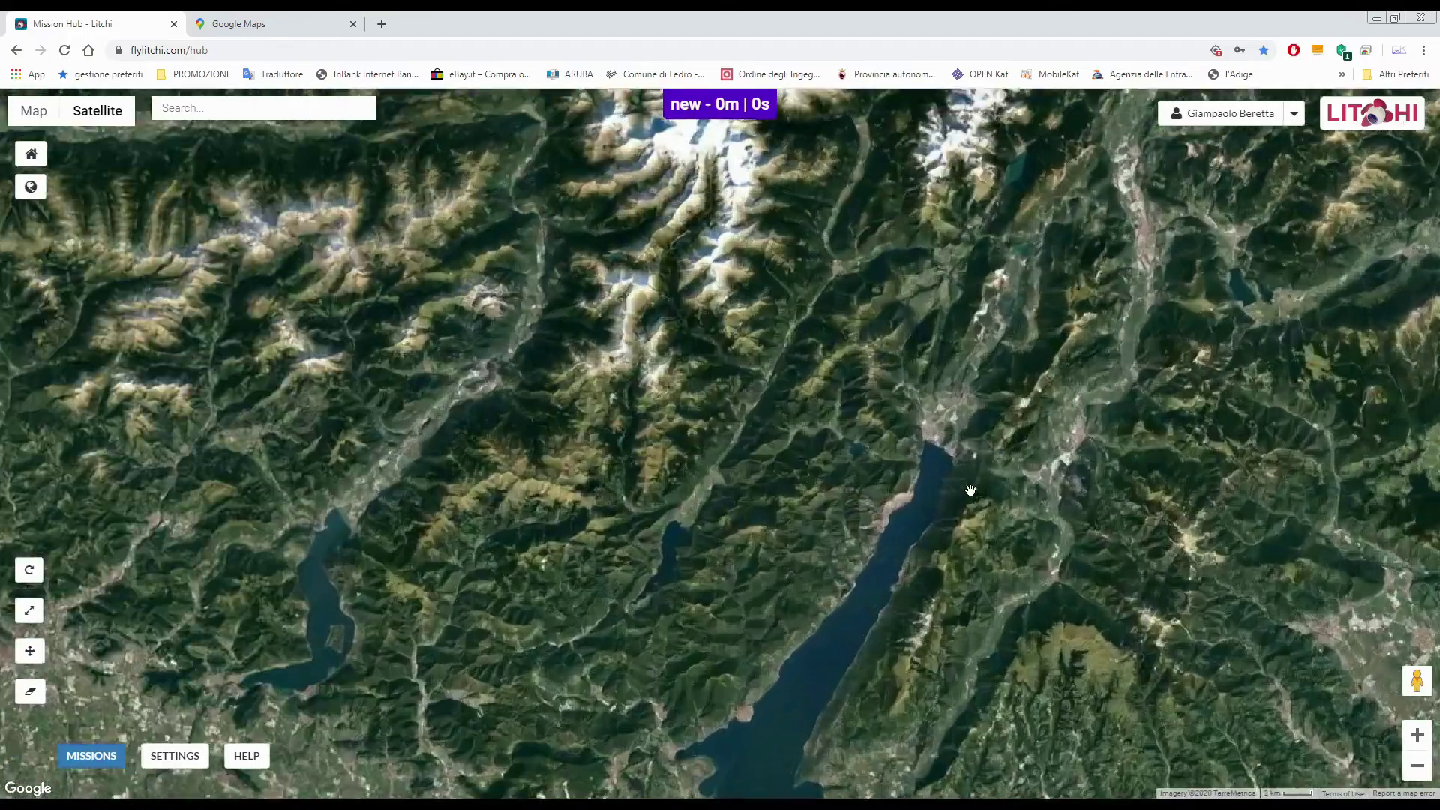
scroll(913, 295, "up", 3)
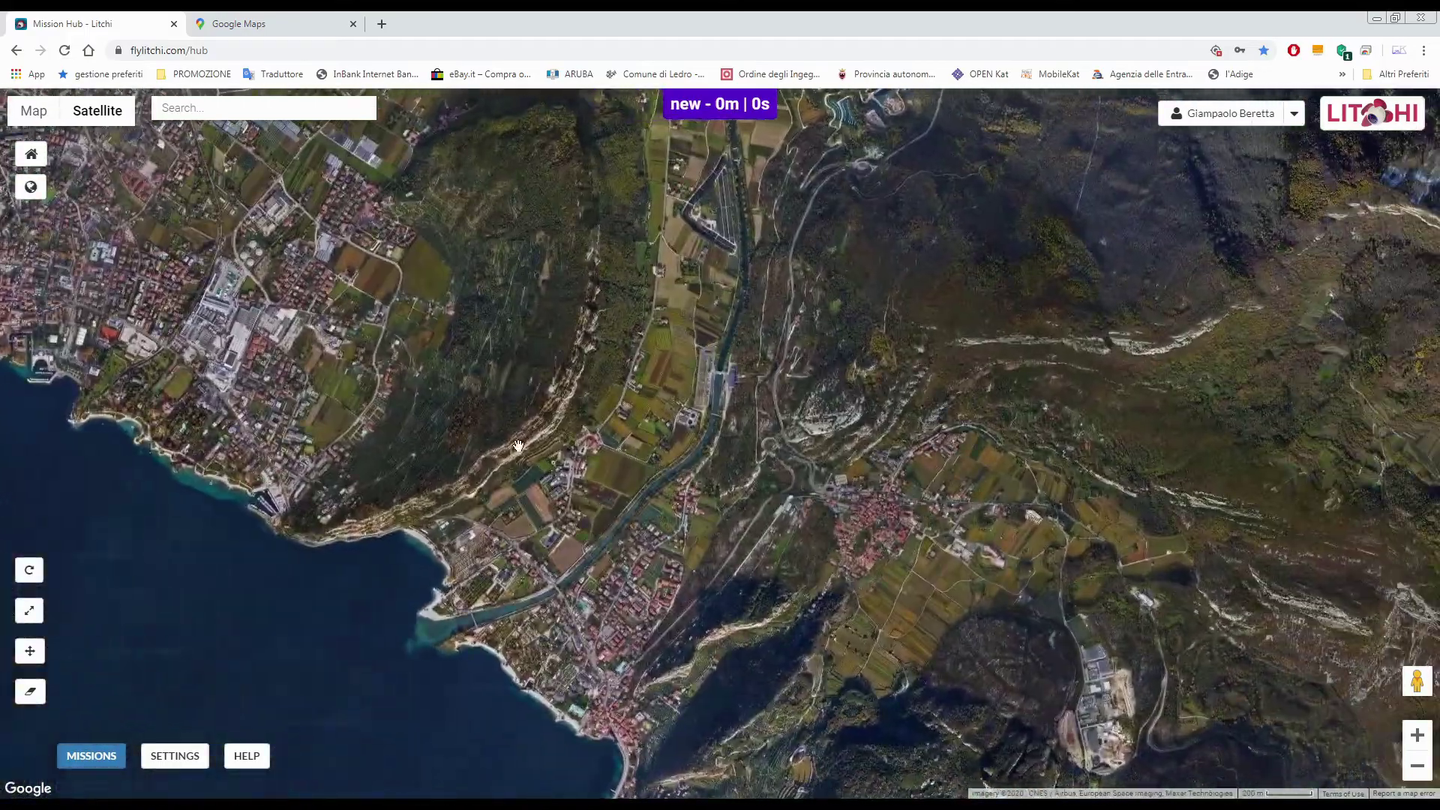
left_click_drag(518, 446, 651, 406)
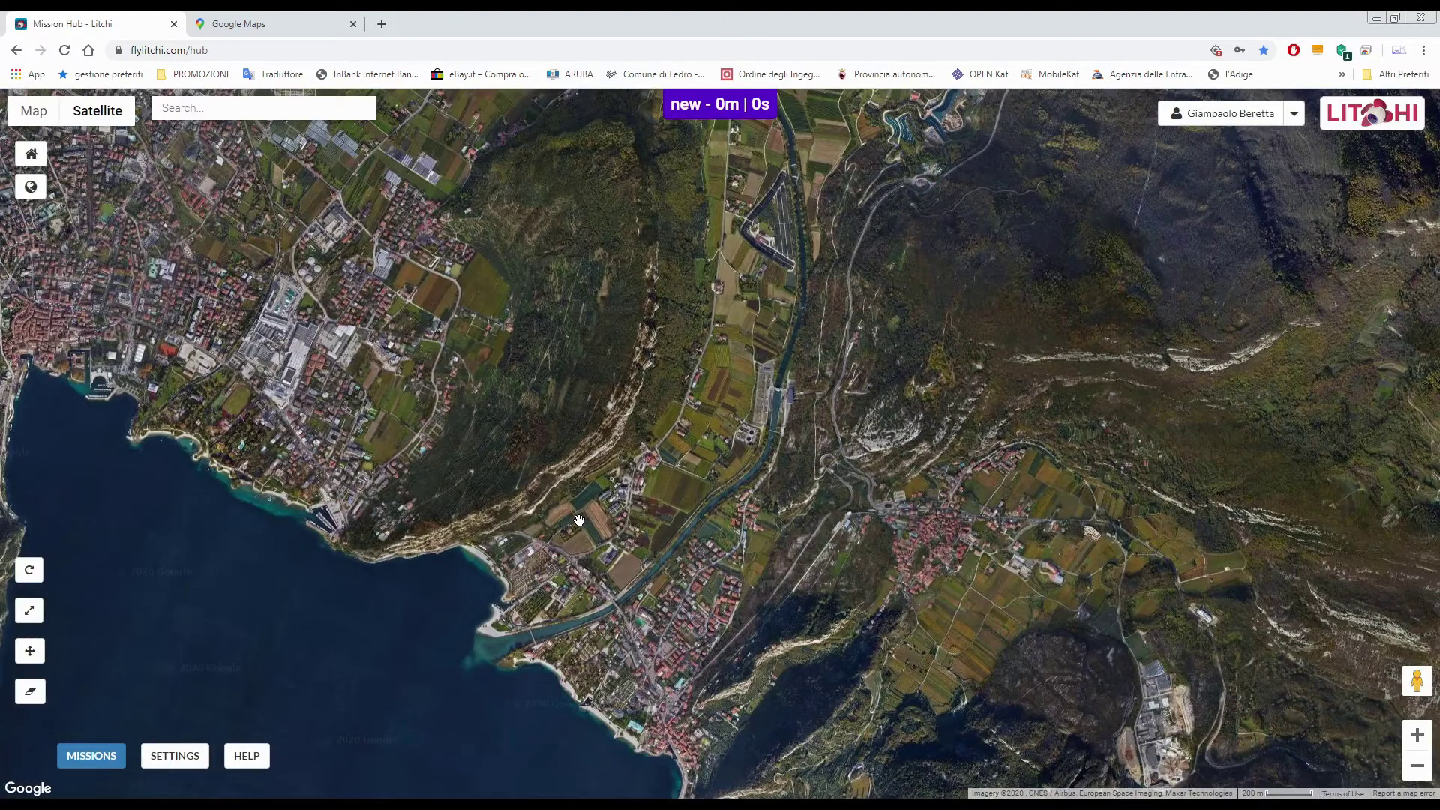
scroll(579, 462, "up", 1)
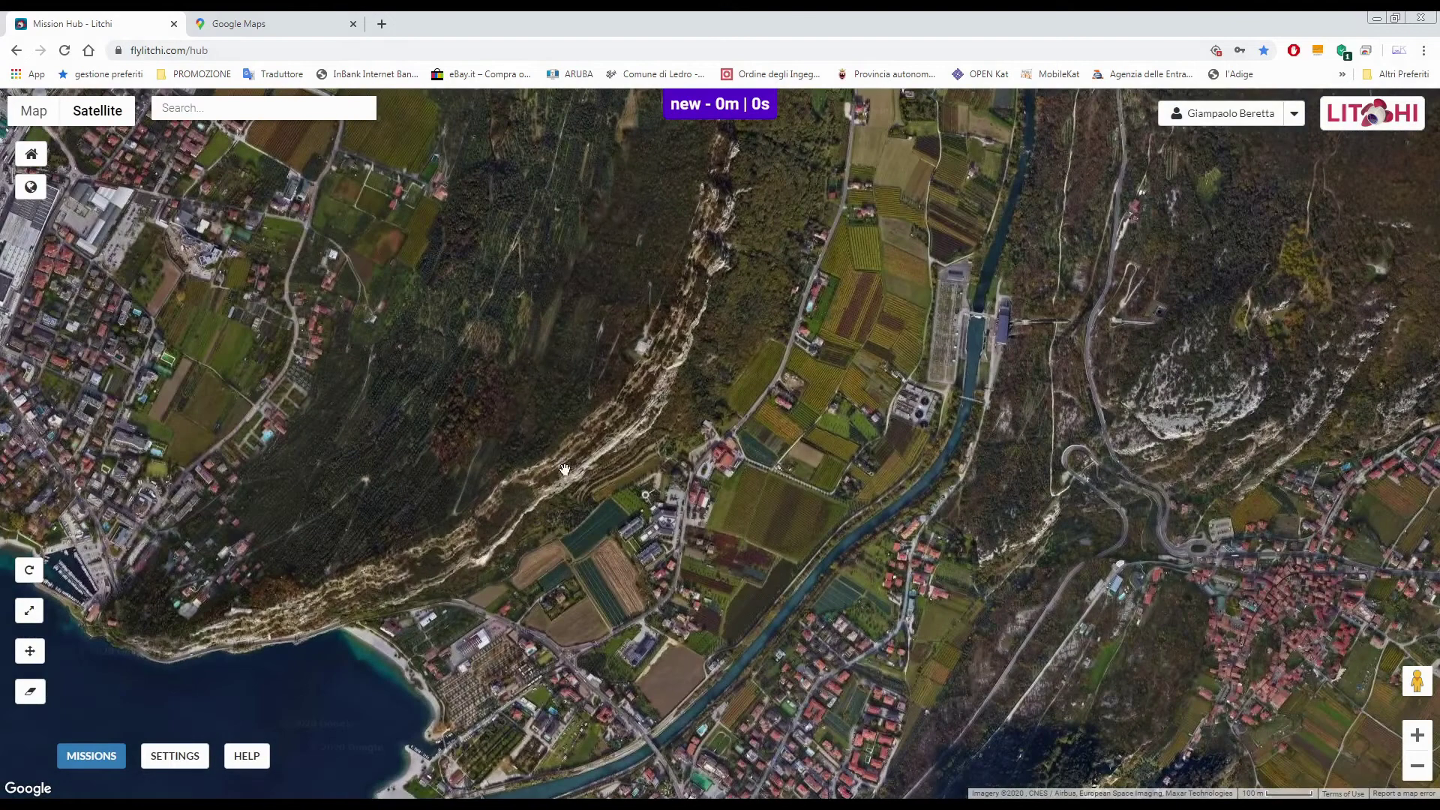
Switch to Google Maps and examine the cliff face in Street View from the road below it in Linfano
left_click(294, 29)
scroll(676, 435, "up", 5)
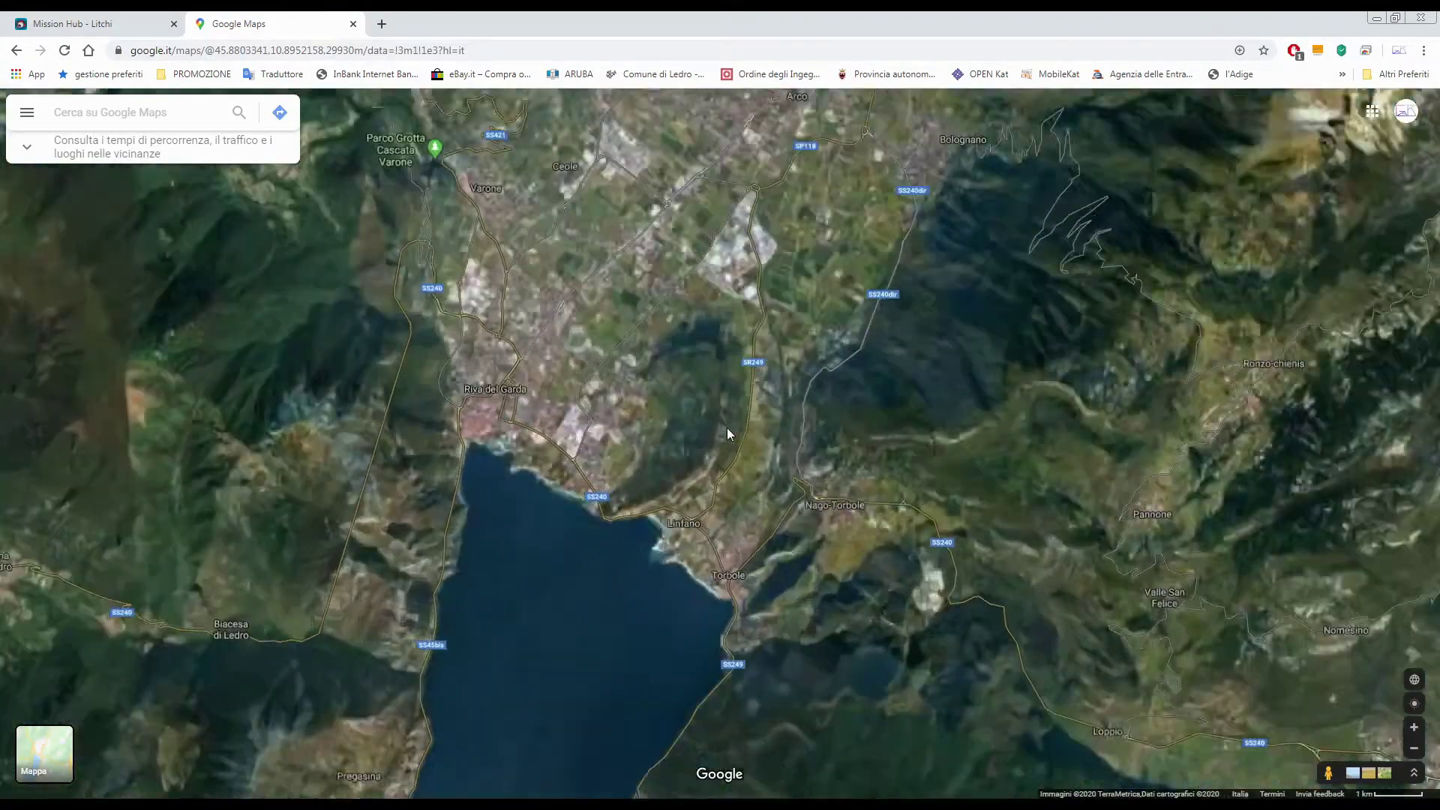
scroll(975, 570, "up", 1)
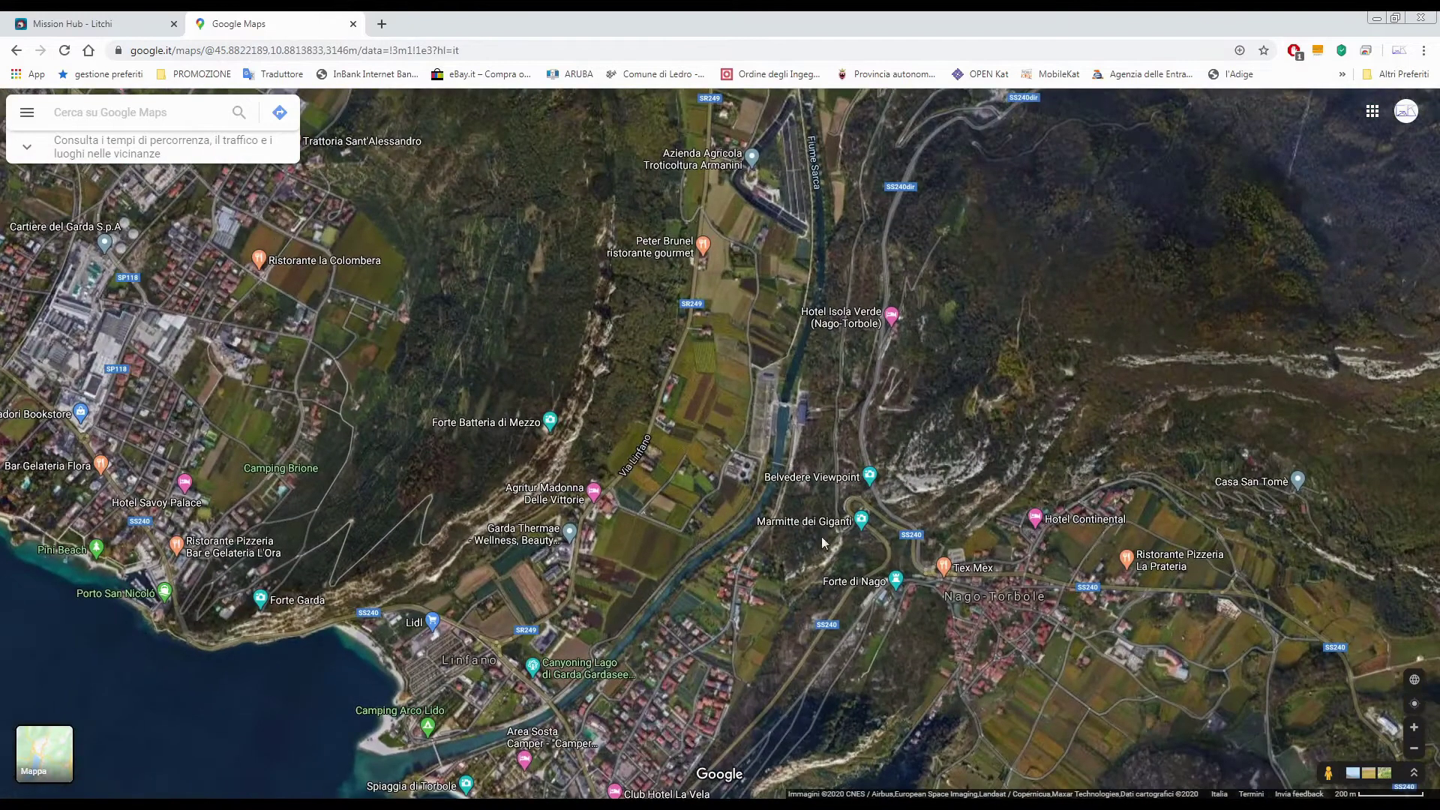
left_click_drag(1321, 770, 582, 486)
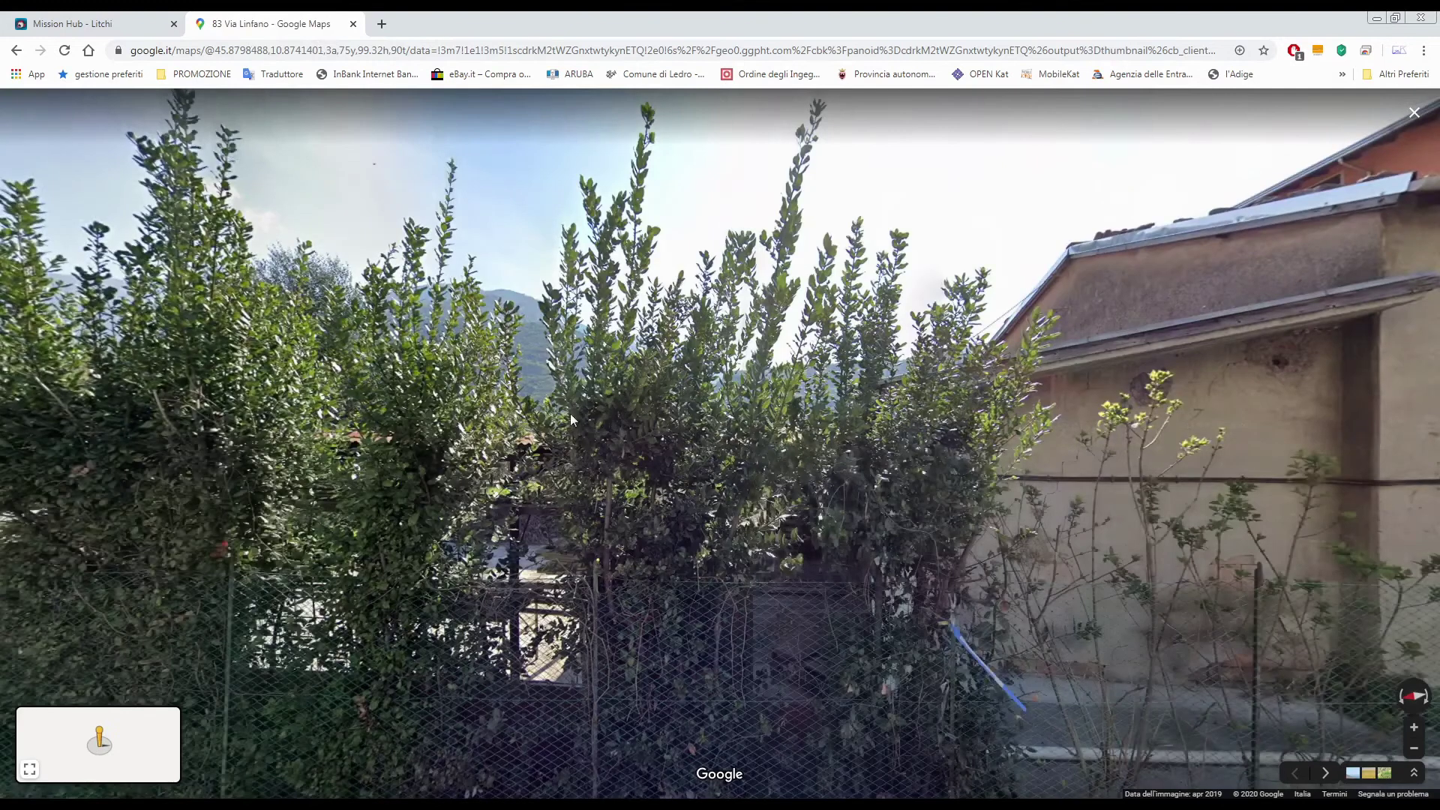
mouse_move(571, 419)
left_mouse_down()
mouse_move(583, 379)
mouse_move(555, 408)
left_mouse_up()
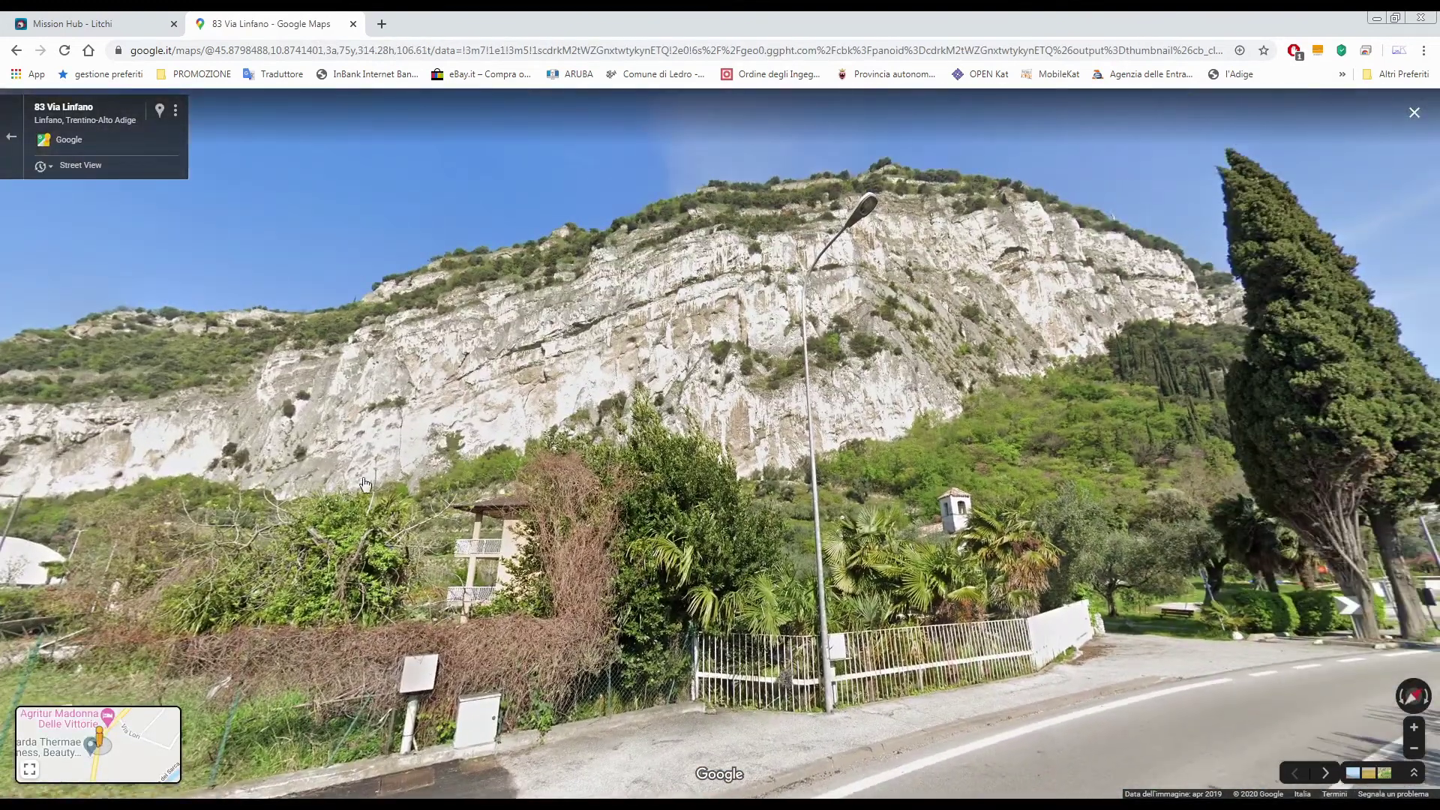
left_click_drag(303, 475, 523, 458)
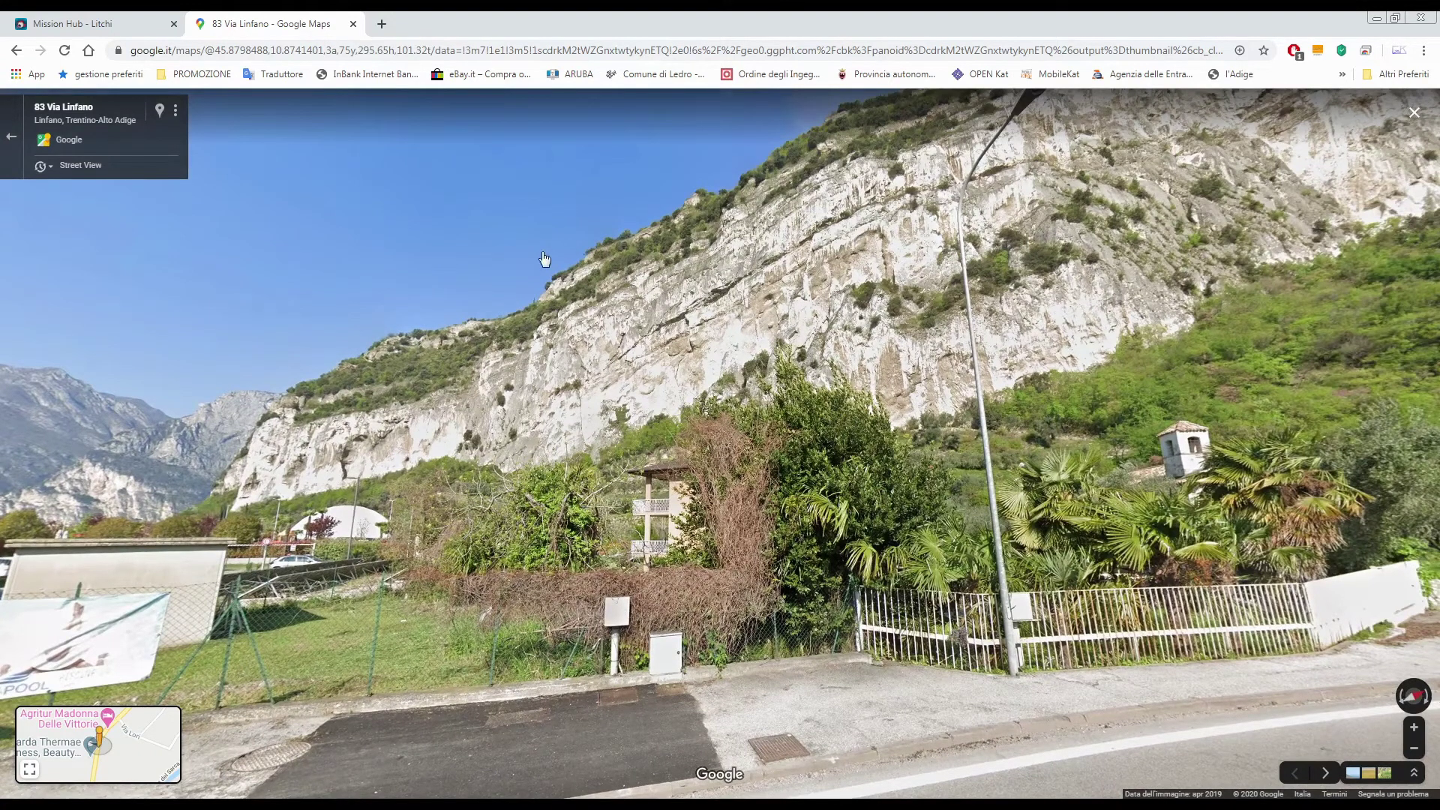
Return to the Litchi Mission Hub and frame the cliff face and the terraced fields below it on the satellite map
left_click(86, 27)
scroll(570, 536, "up", 2)
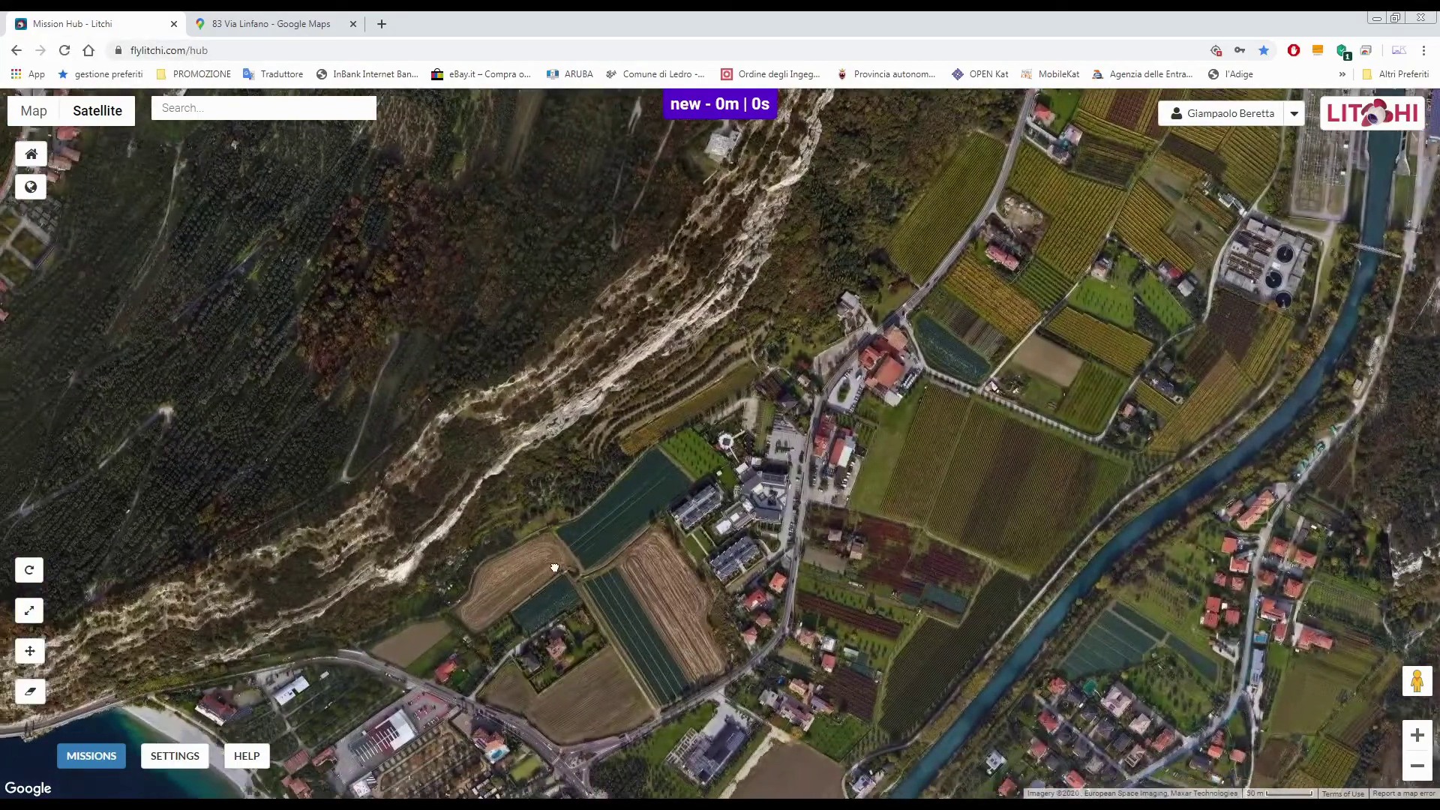
scroll(718, 424, "down", 1)
scroll(811, 399, "up", 1)
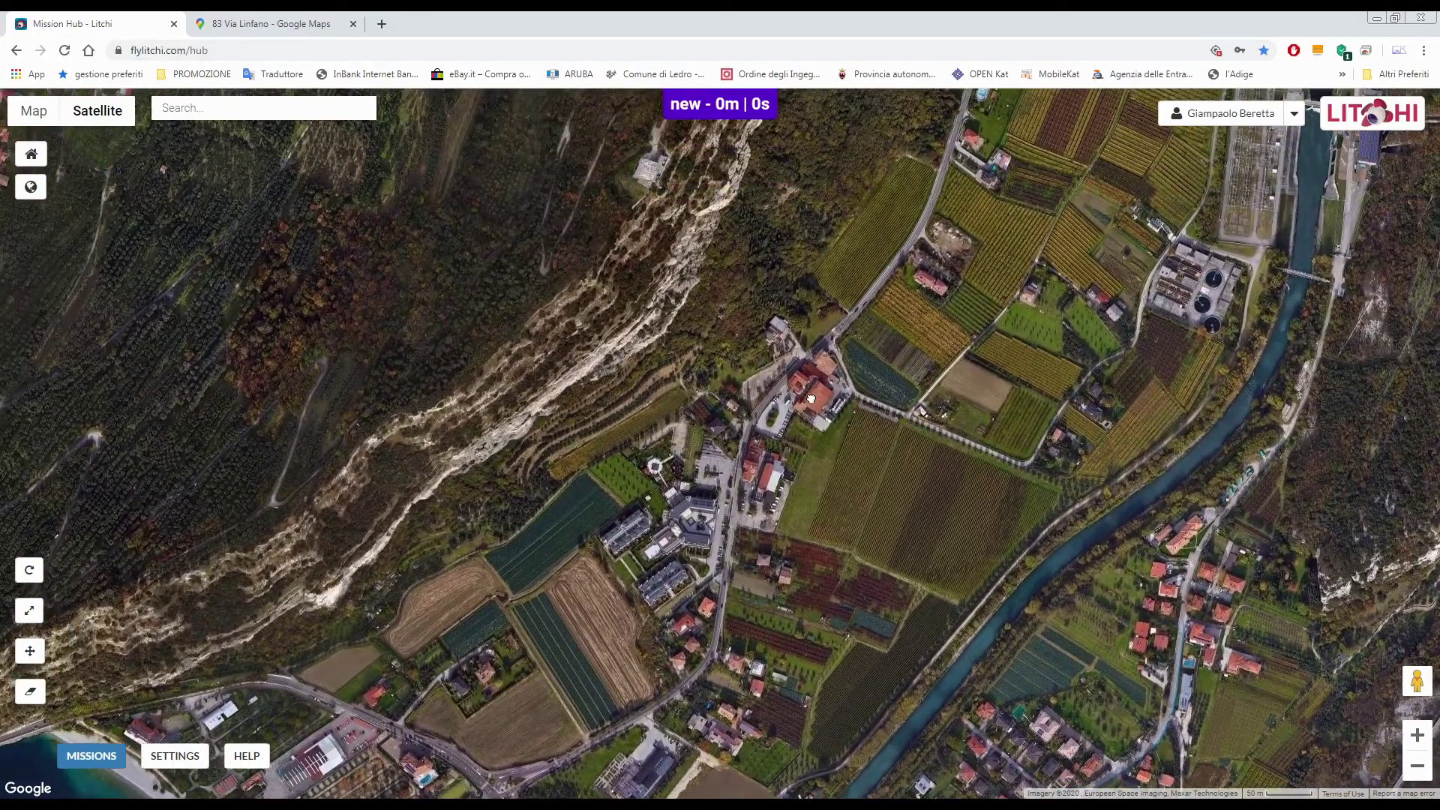
scroll(690, 499, "up", 2)
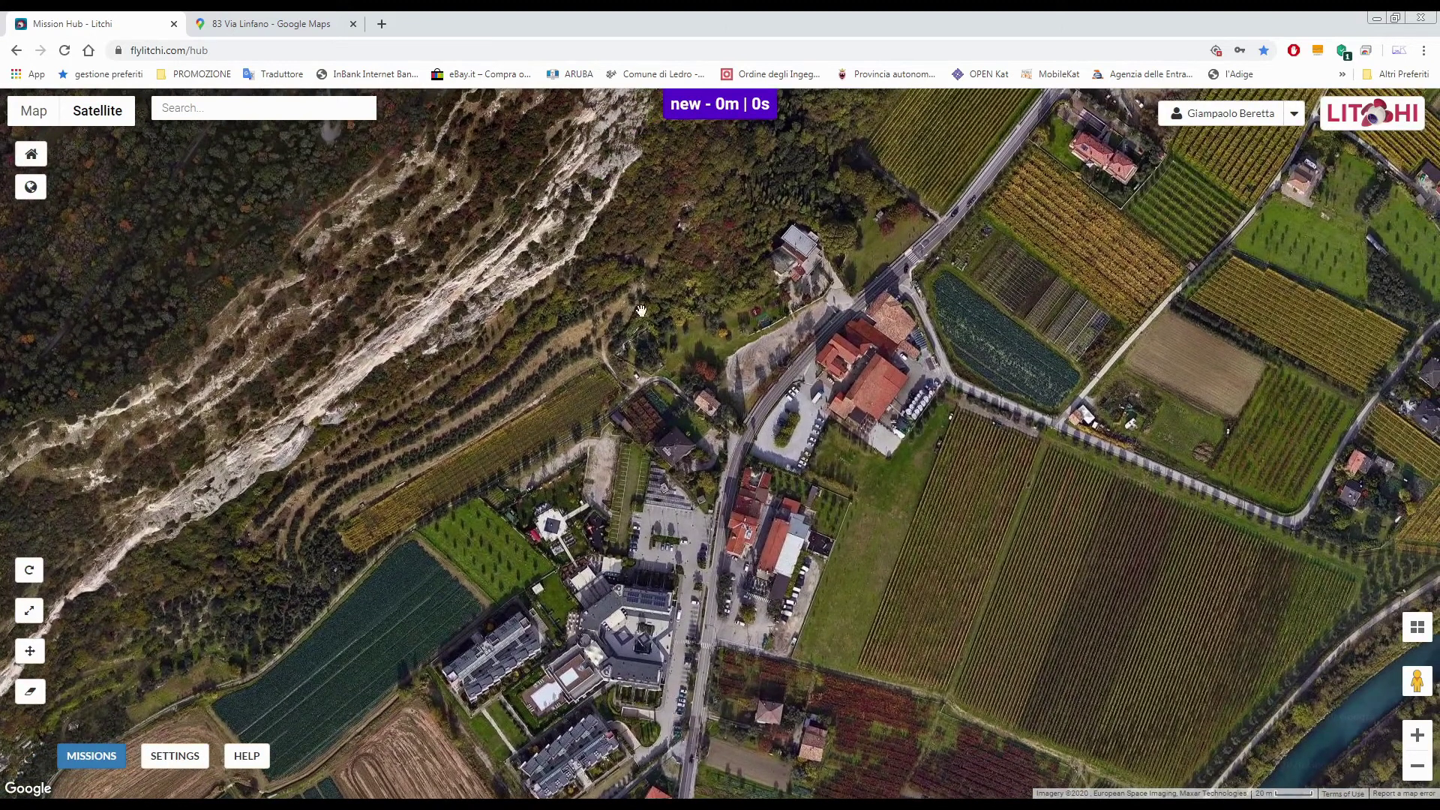
left_click_drag(641, 310, 718, 330)
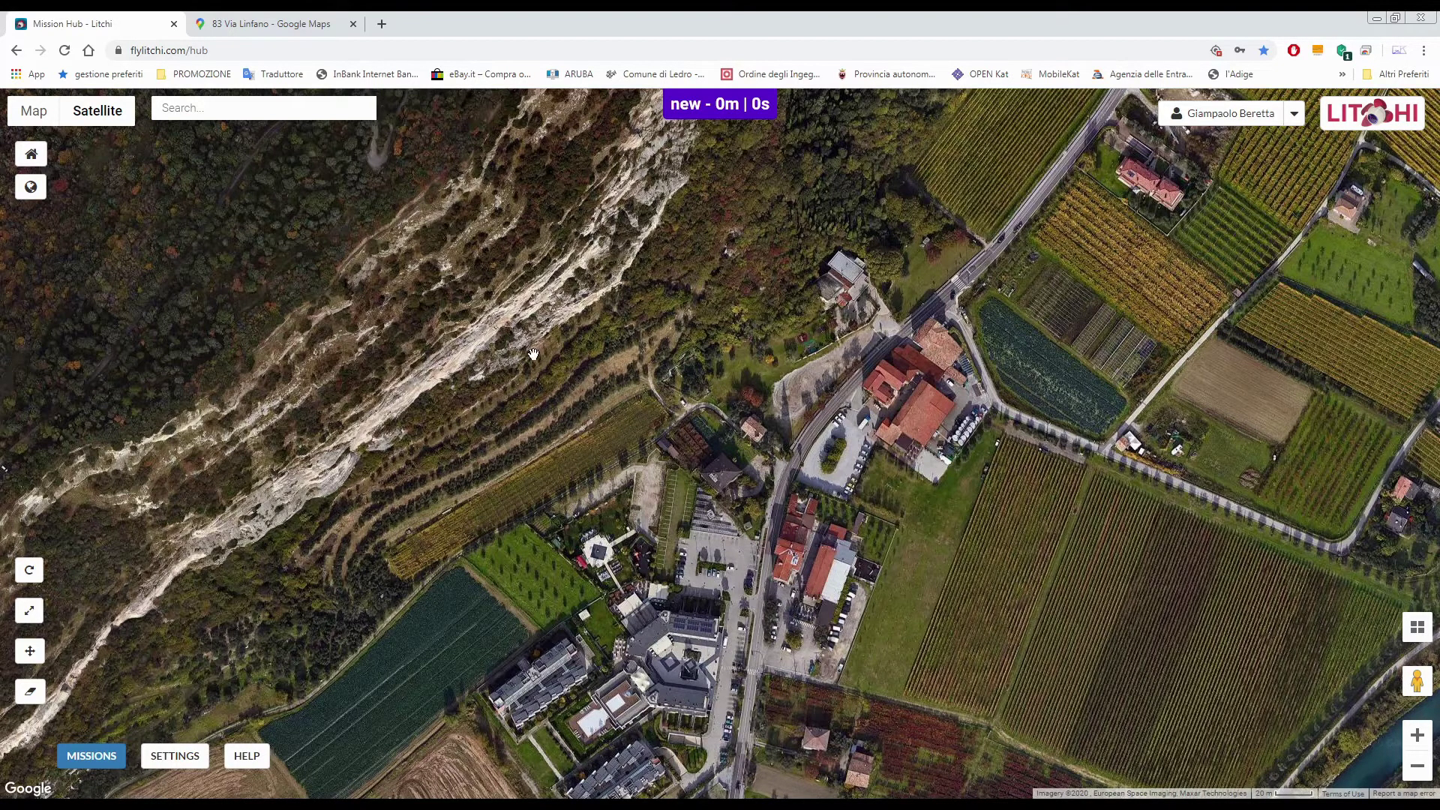
Place four waypoints: at the cliff base, about 70 m out at the field corner, about 199 m along the terraces, and back at the cliff
left_click_drag(581, 518, 671, 471)
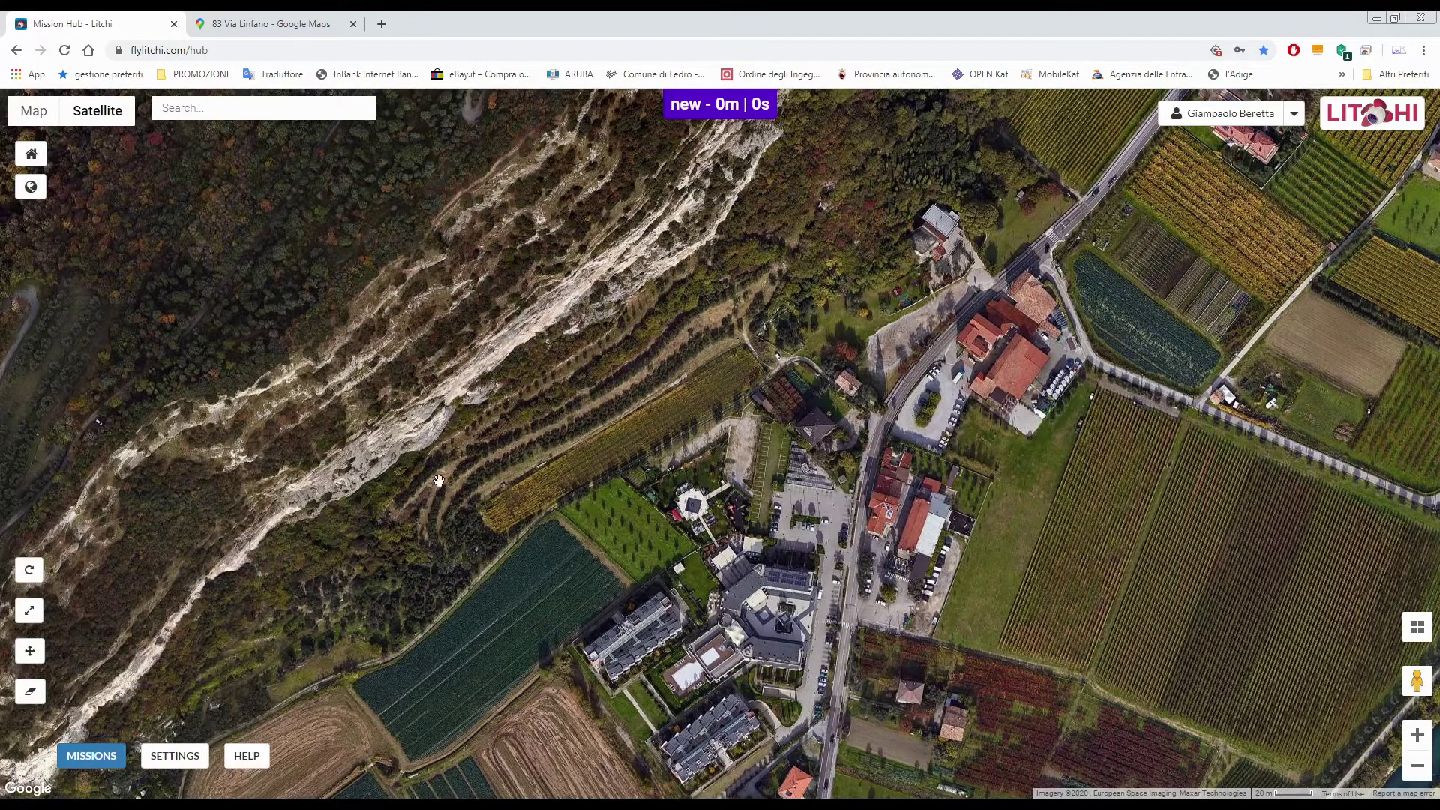
scroll(425, 471, "up", 1)
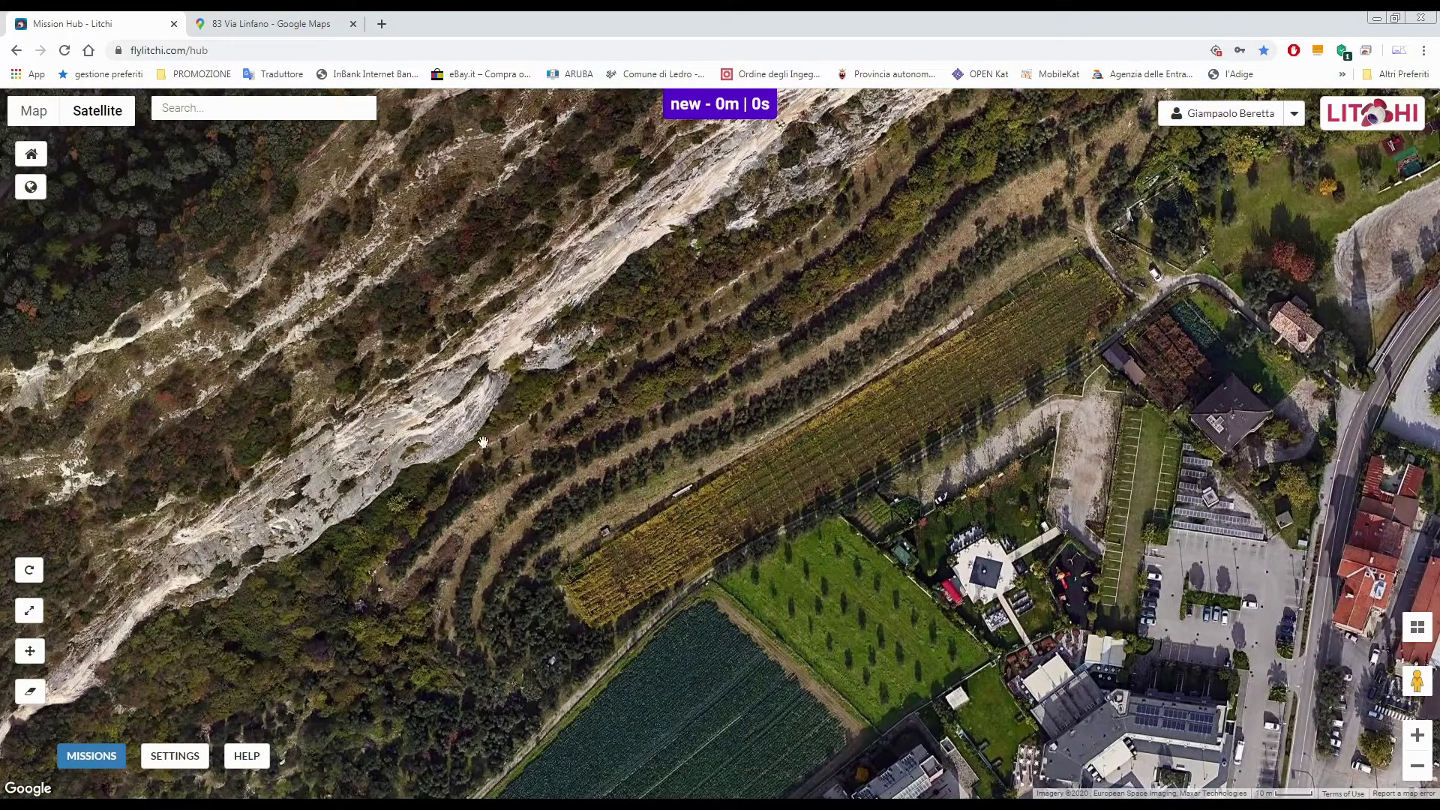
left_click(438, 460)
scroll(438, 461, "down", 1)
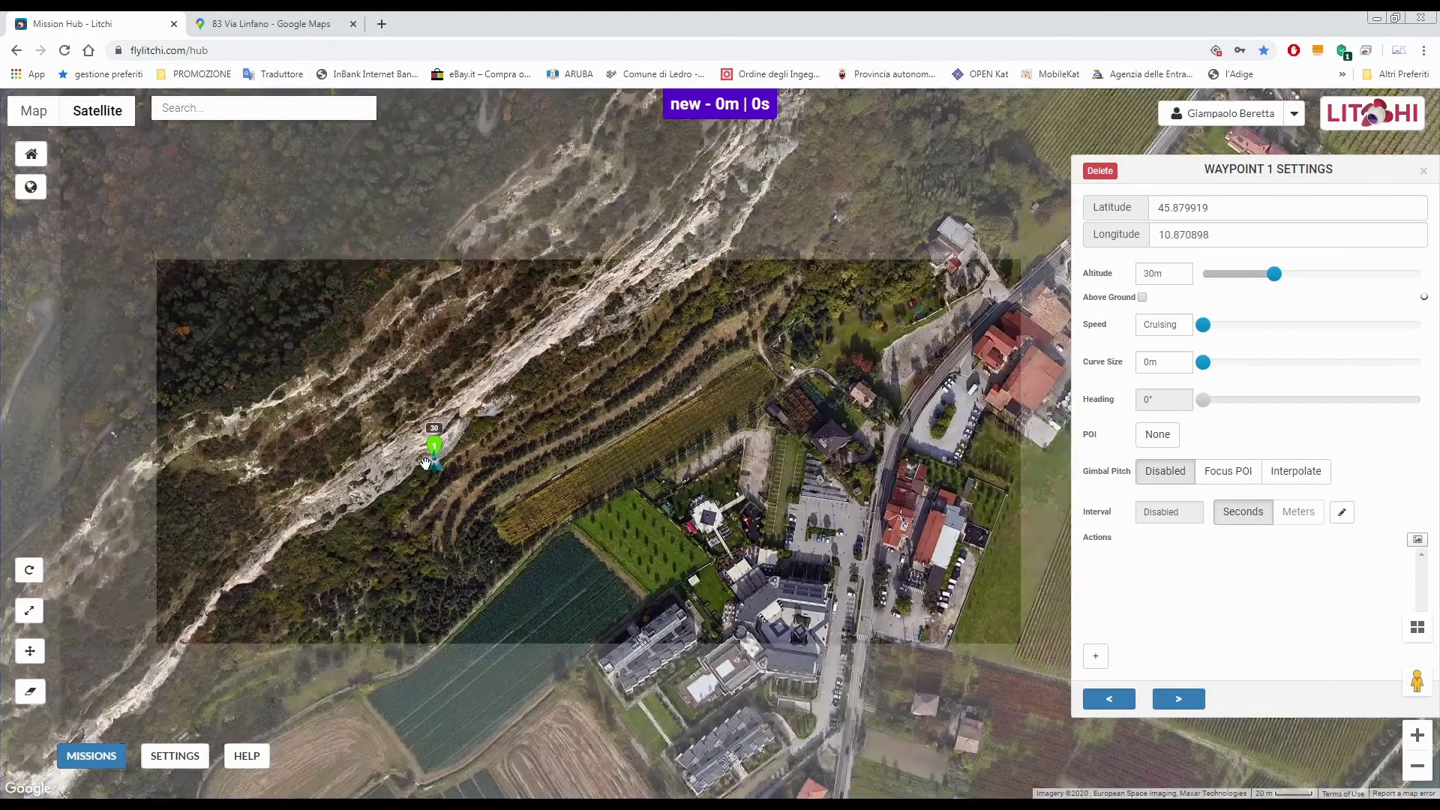
left_click(514, 558)
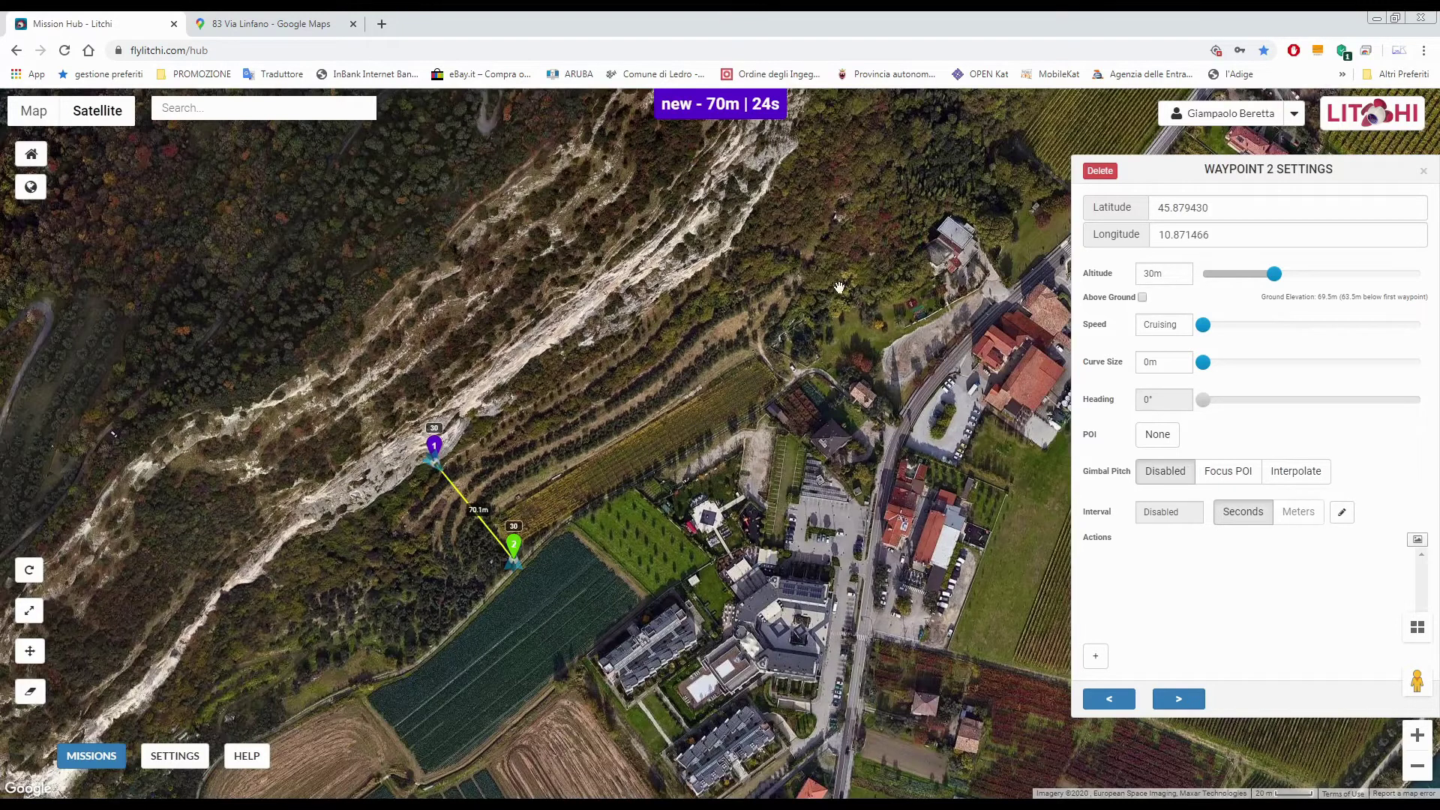
left_click_drag(846, 270, 652, 409)
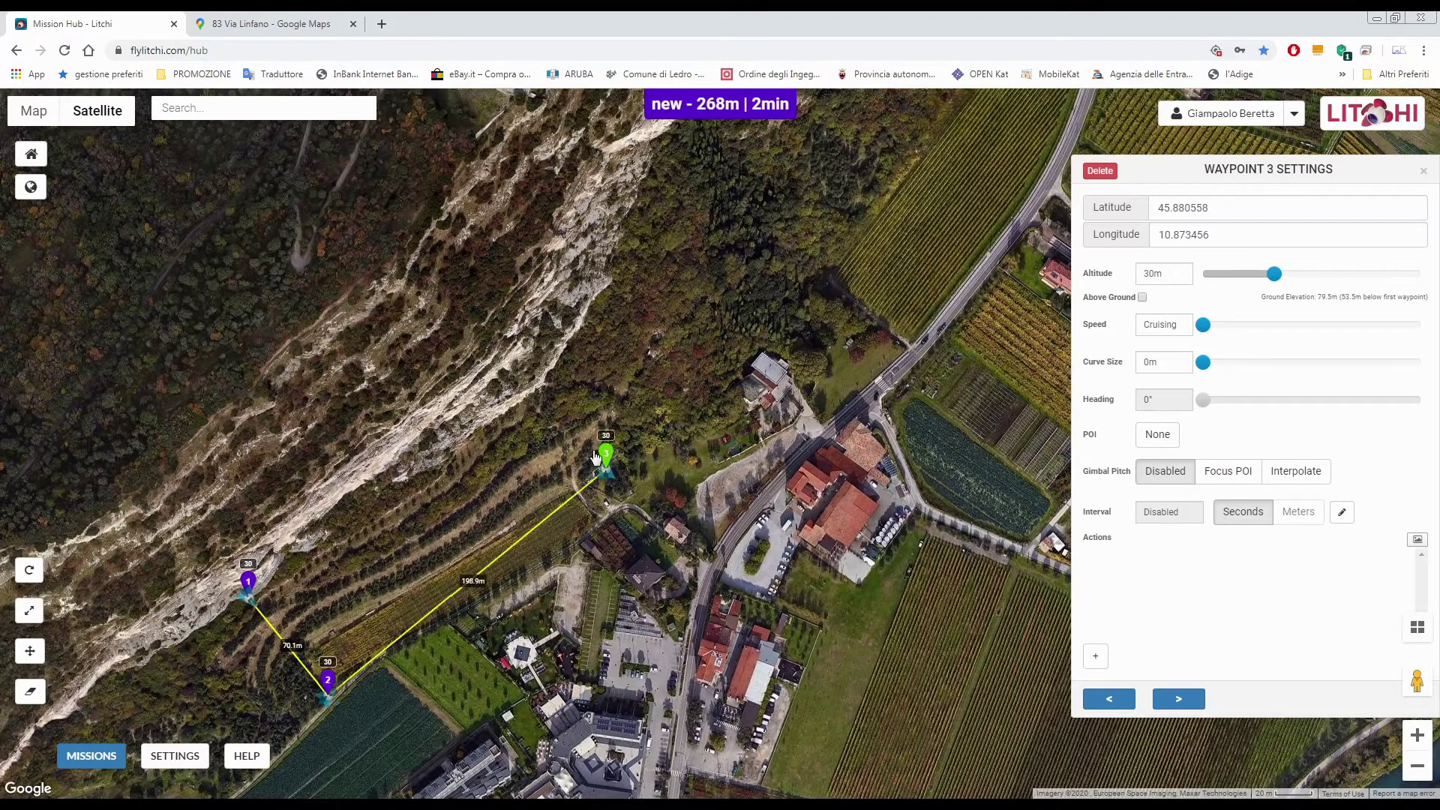
left_click(535, 387)
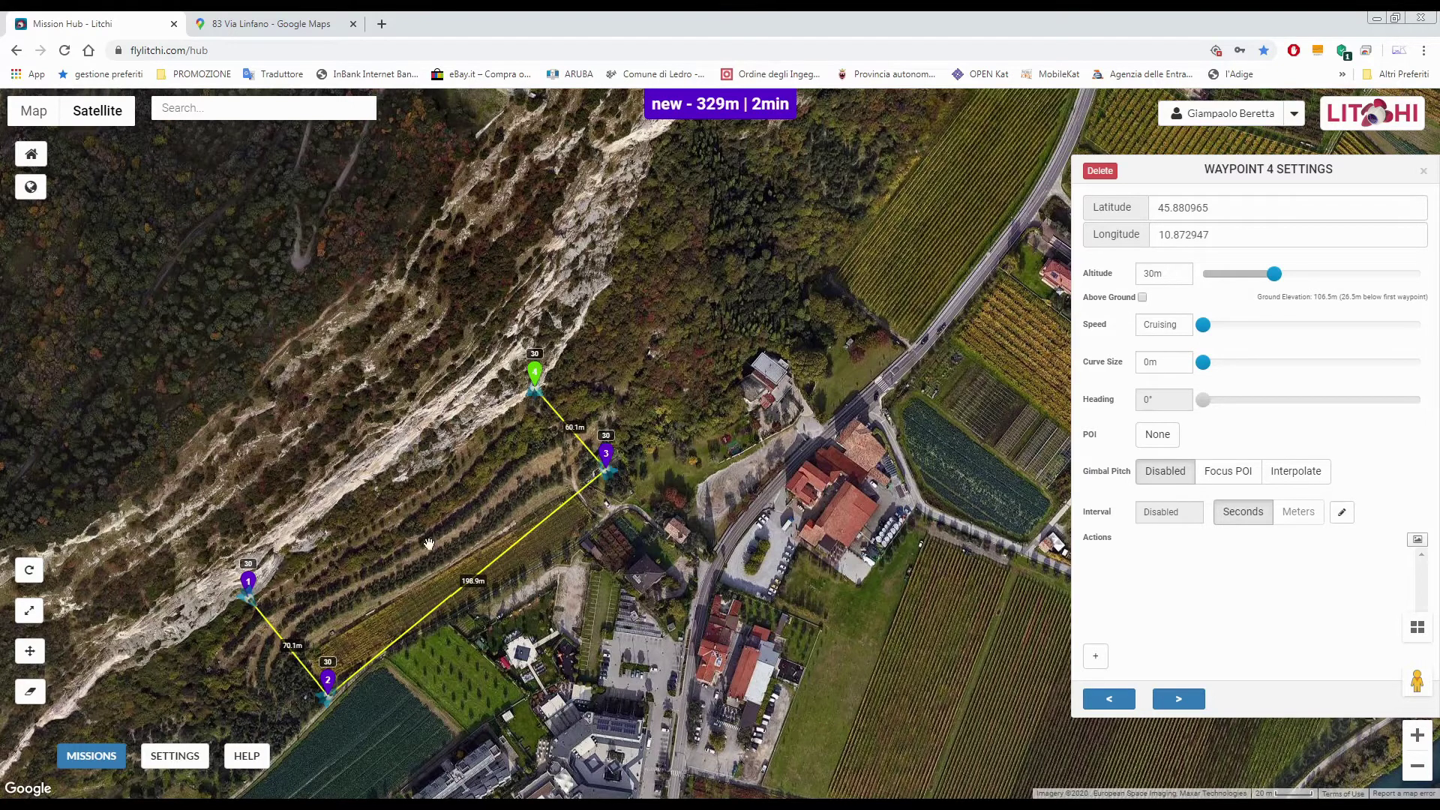
Nudge waypoint 2 at the corner of the dark green field to lie 70 m from waypoint 1
left_click_drag(389, 544, 517, 412)
scroll(486, 478, "up", 1)
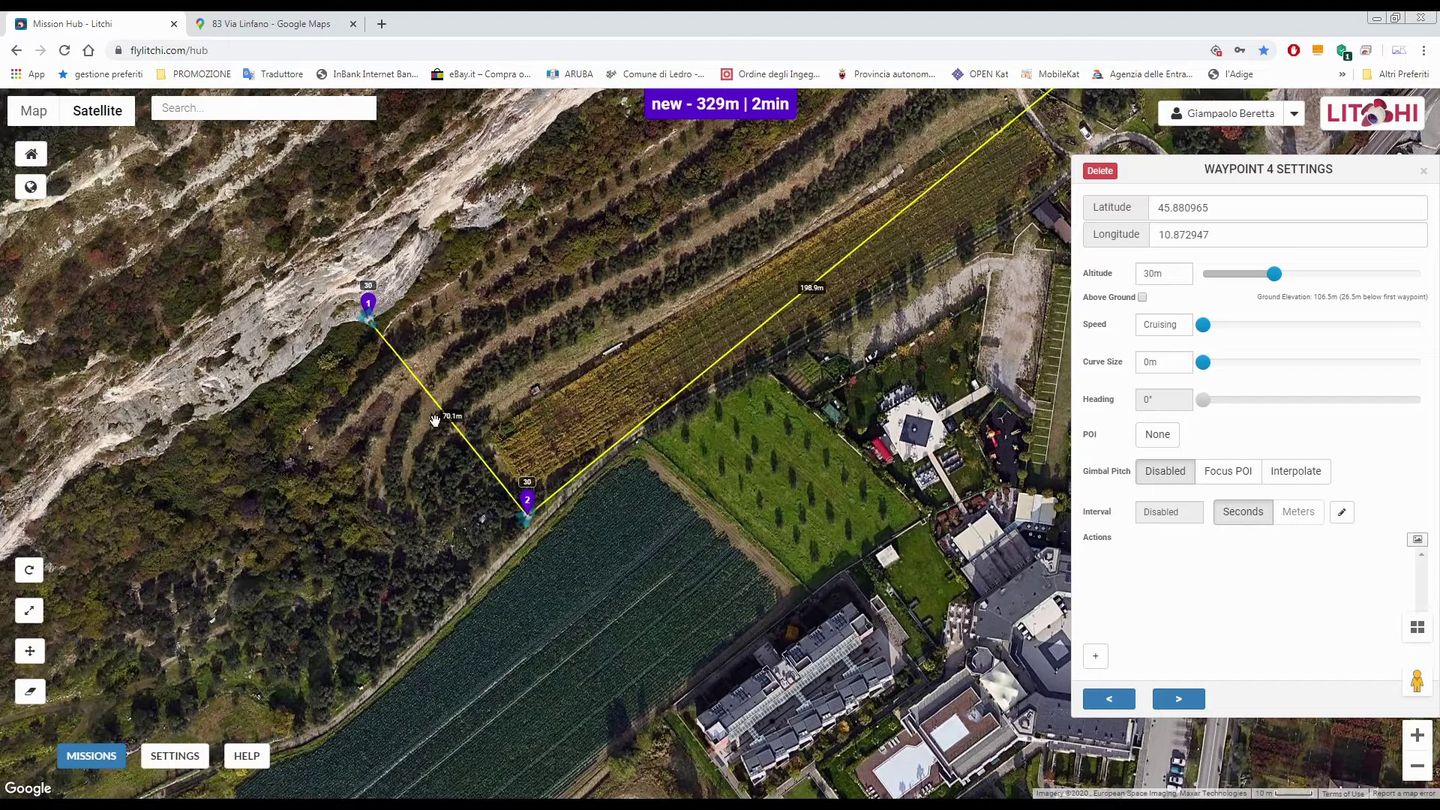
mouse_move(527, 501)
left_mouse_down()
mouse_move(563, 540)
mouse_move(504, 473)
mouse_move(552, 531)
mouse_move(525, 504)
left_mouse_up()
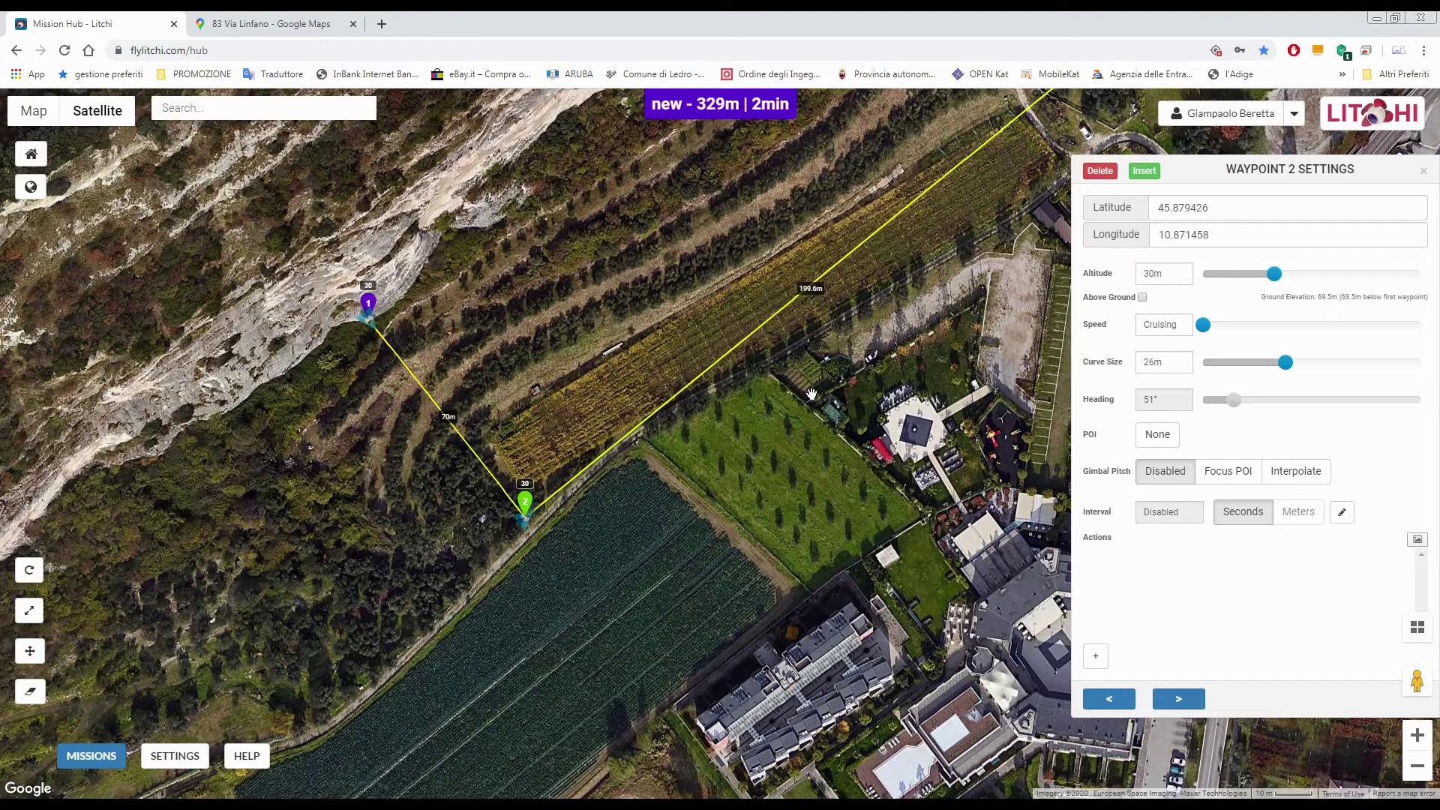
Move waypoint 3 farther from the cliff, to about 70 m from waypoint 4
left_click_drag(810, 394, 499, 630)
scroll(630, 326, "up", 1)
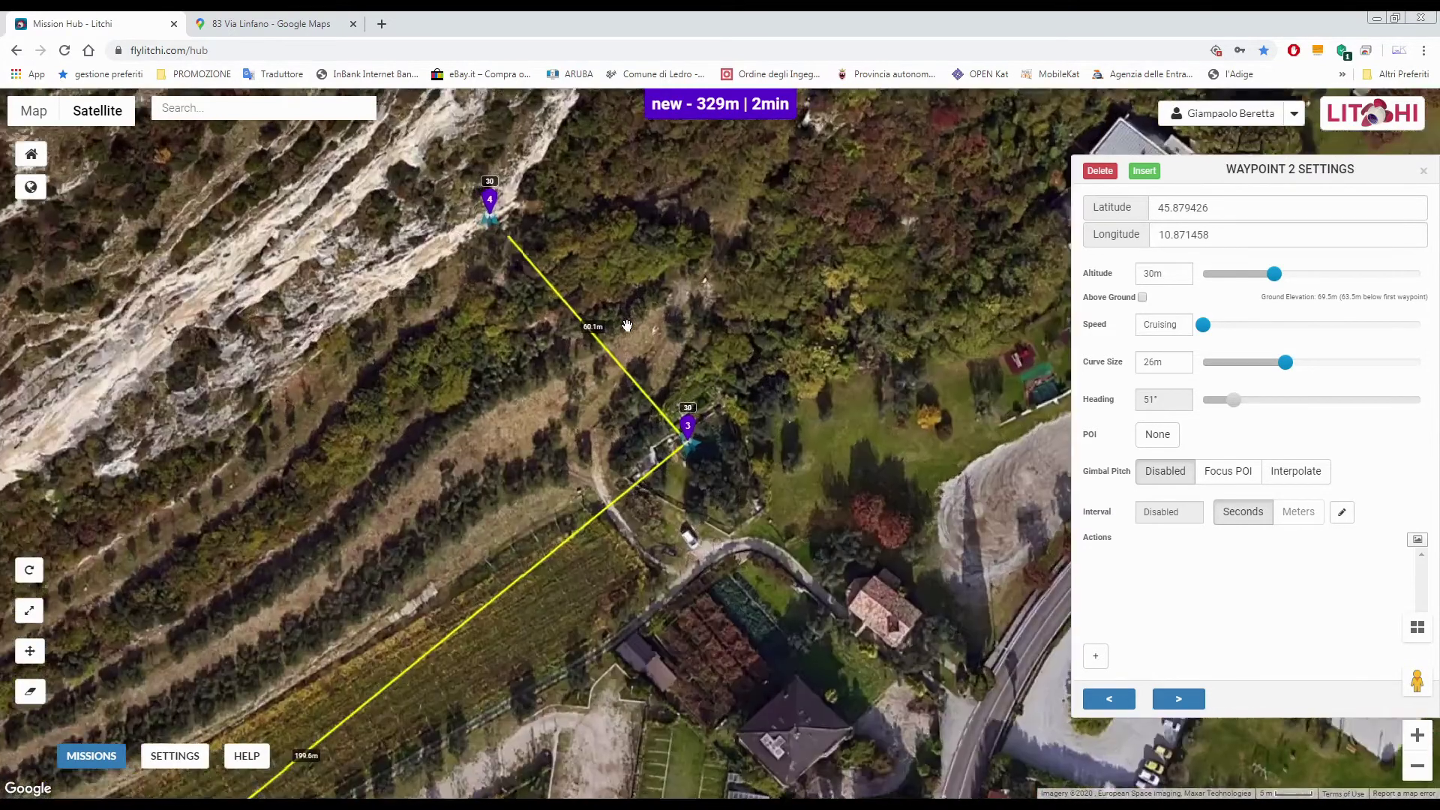
left_click_drag(716, 481, 750, 540)
scroll(719, 421, "down", 2)
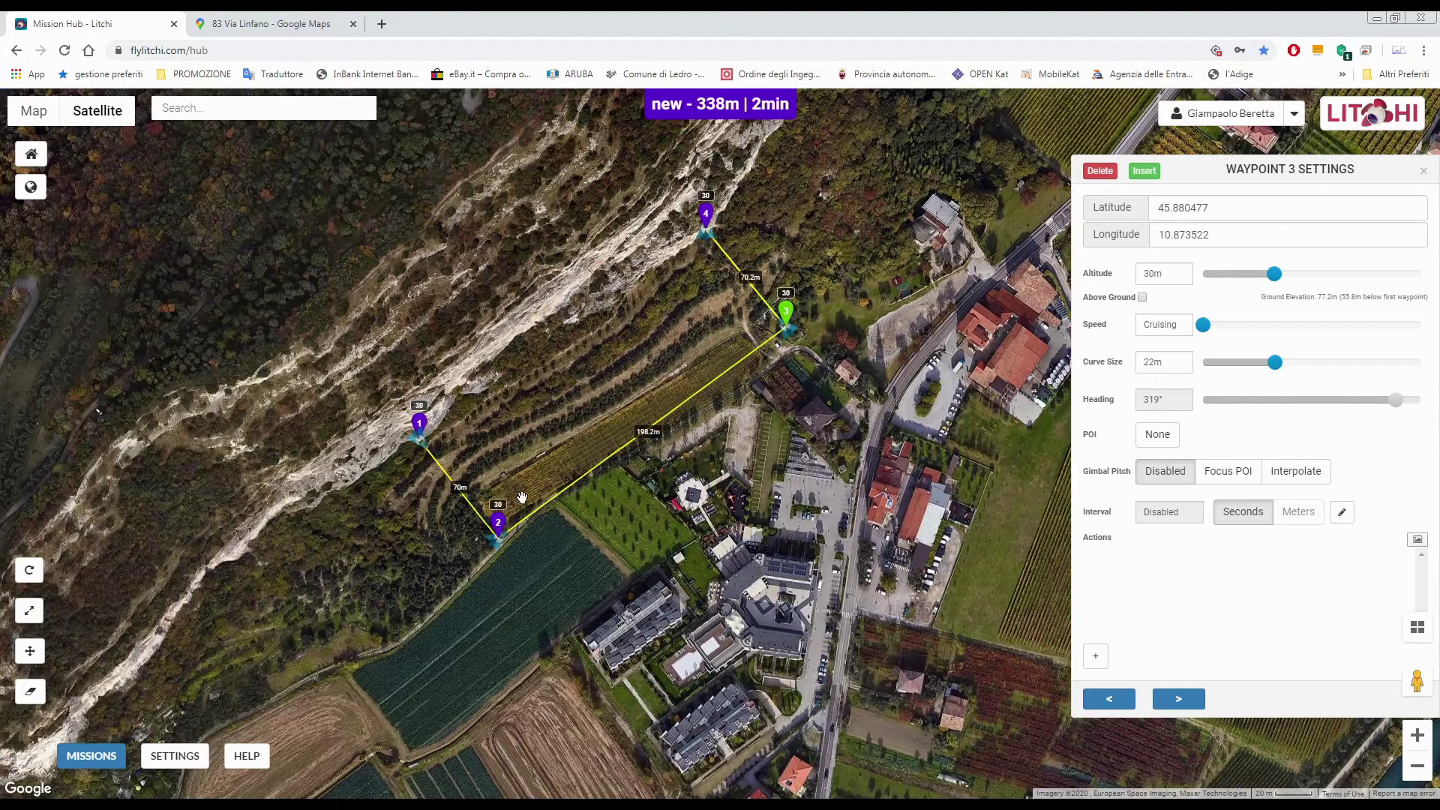
Fine-tune waypoint 3 beside the farm track to 70.1 m from waypoint 4 and about 196 m from waypoint 2
scroll(810, 291, "up", 1)
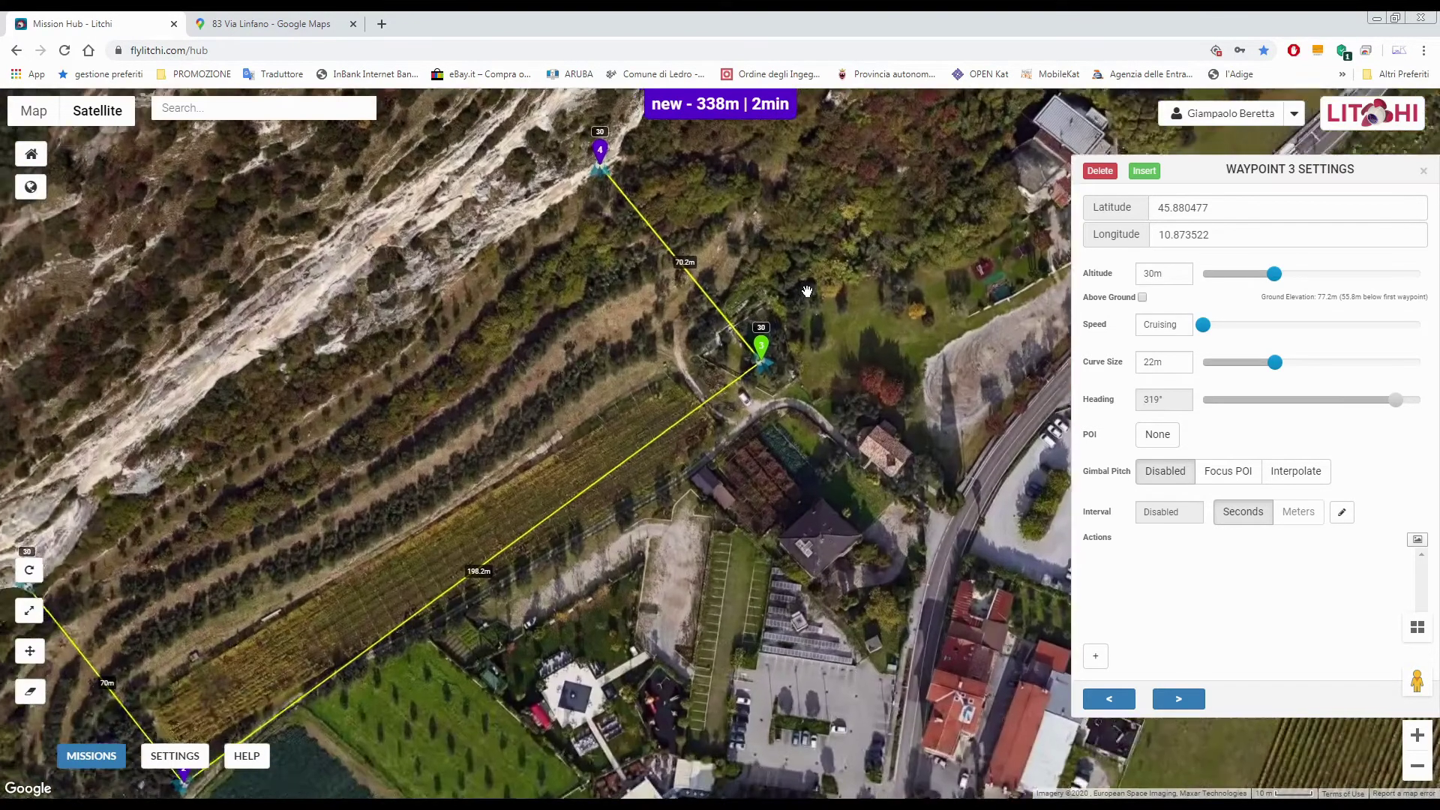
left_click_drag(807, 291, 698, 389)
scroll(647, 448, "up", 1)
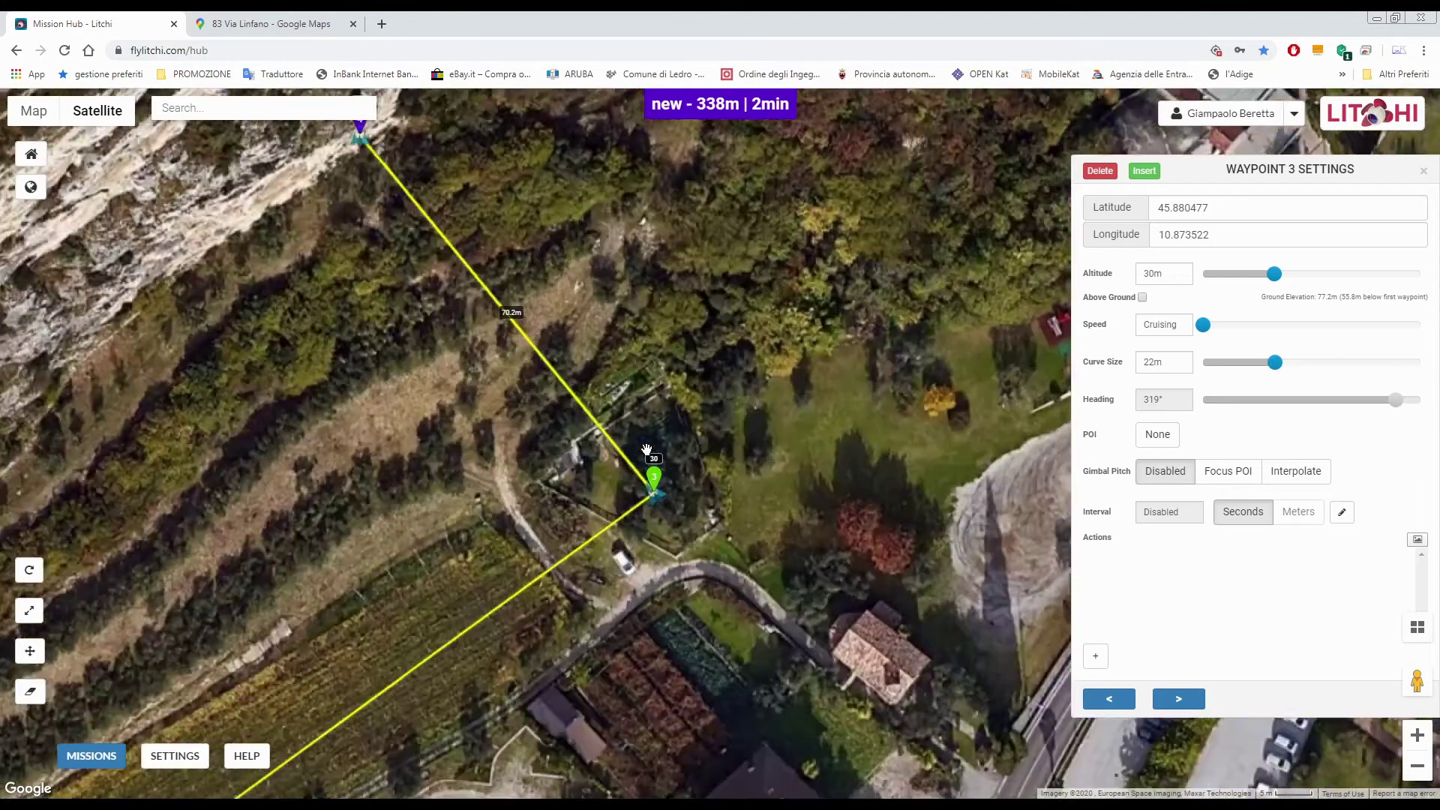
left_click_drag(651, 479, 642, 490)
scroll(731, 536, "down", 1)
scroll(733, 538, "down", 1)
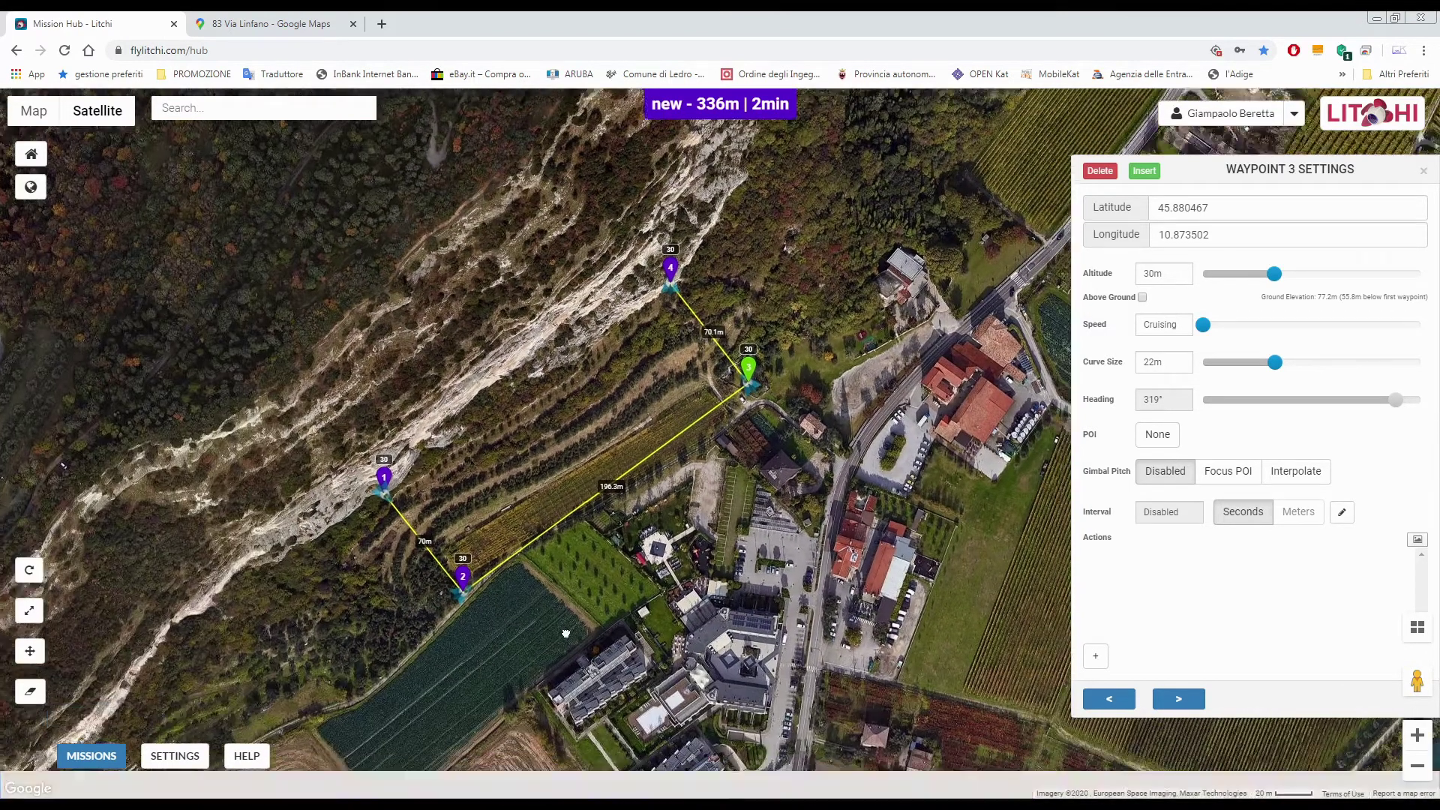
left_click_drag(576, 691, 554, 619)
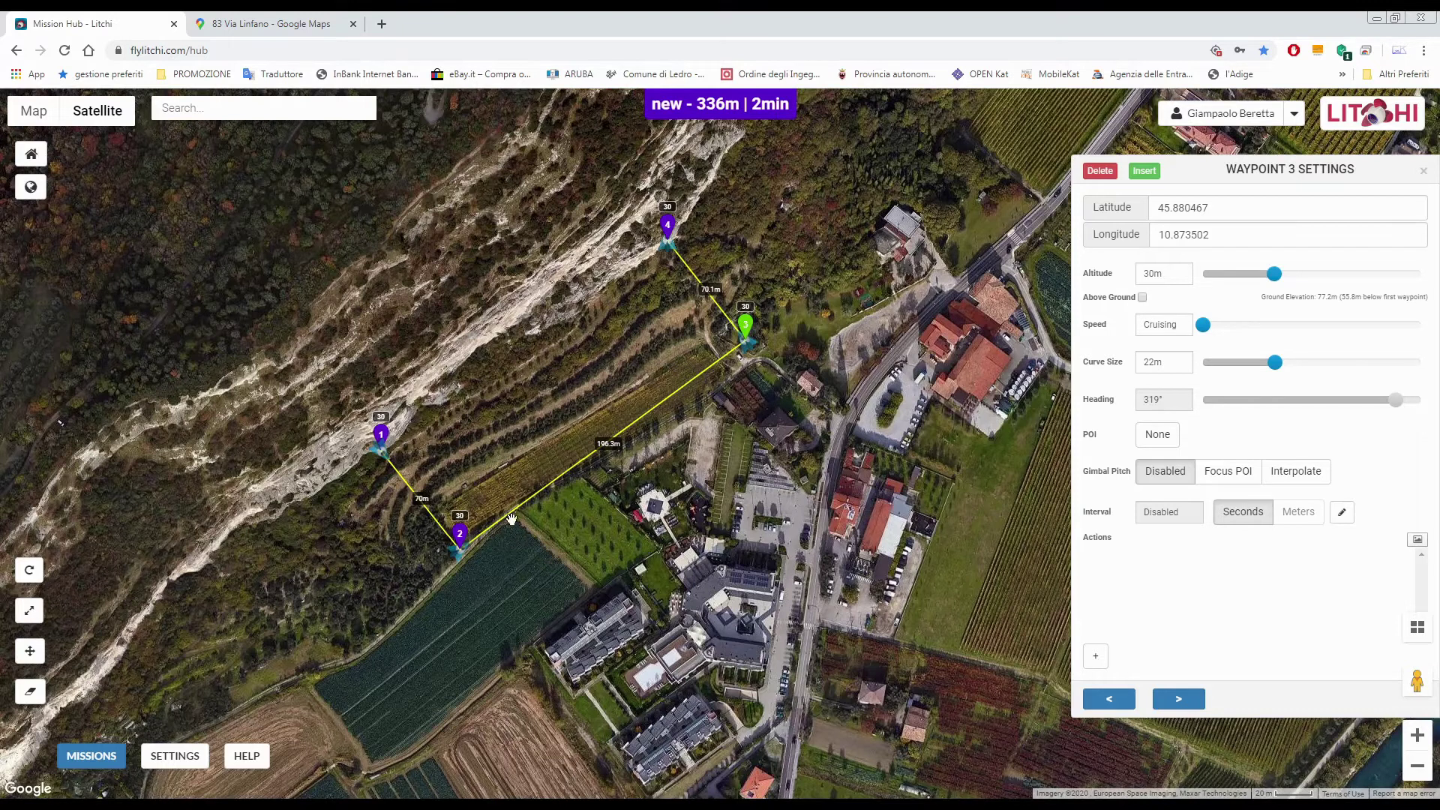
Examine waypoint 2's latitude and longitude and the position of the flight line relative to the cliff
left_click(460, 535)
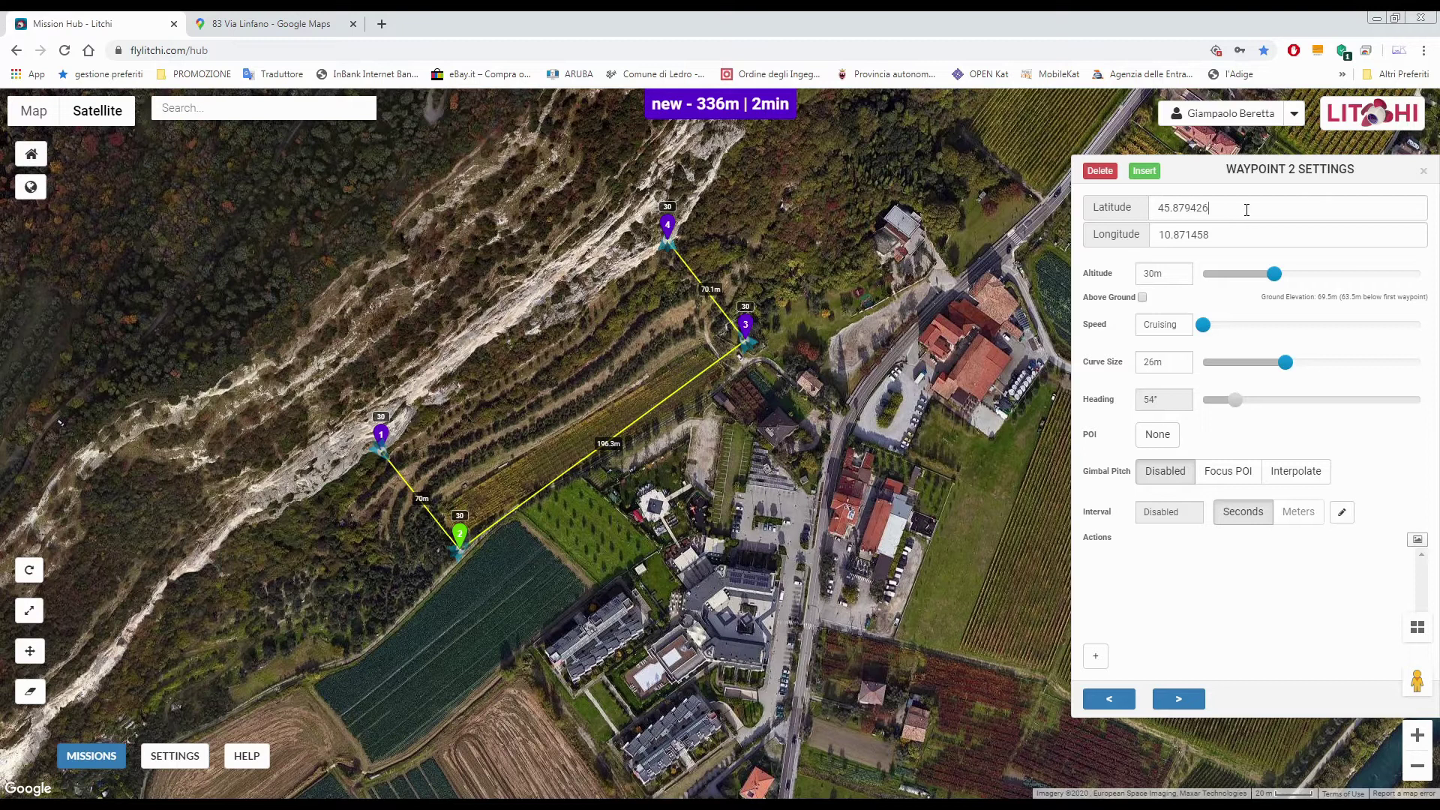
left_click(1221, 234)
left_click(1216, 209)
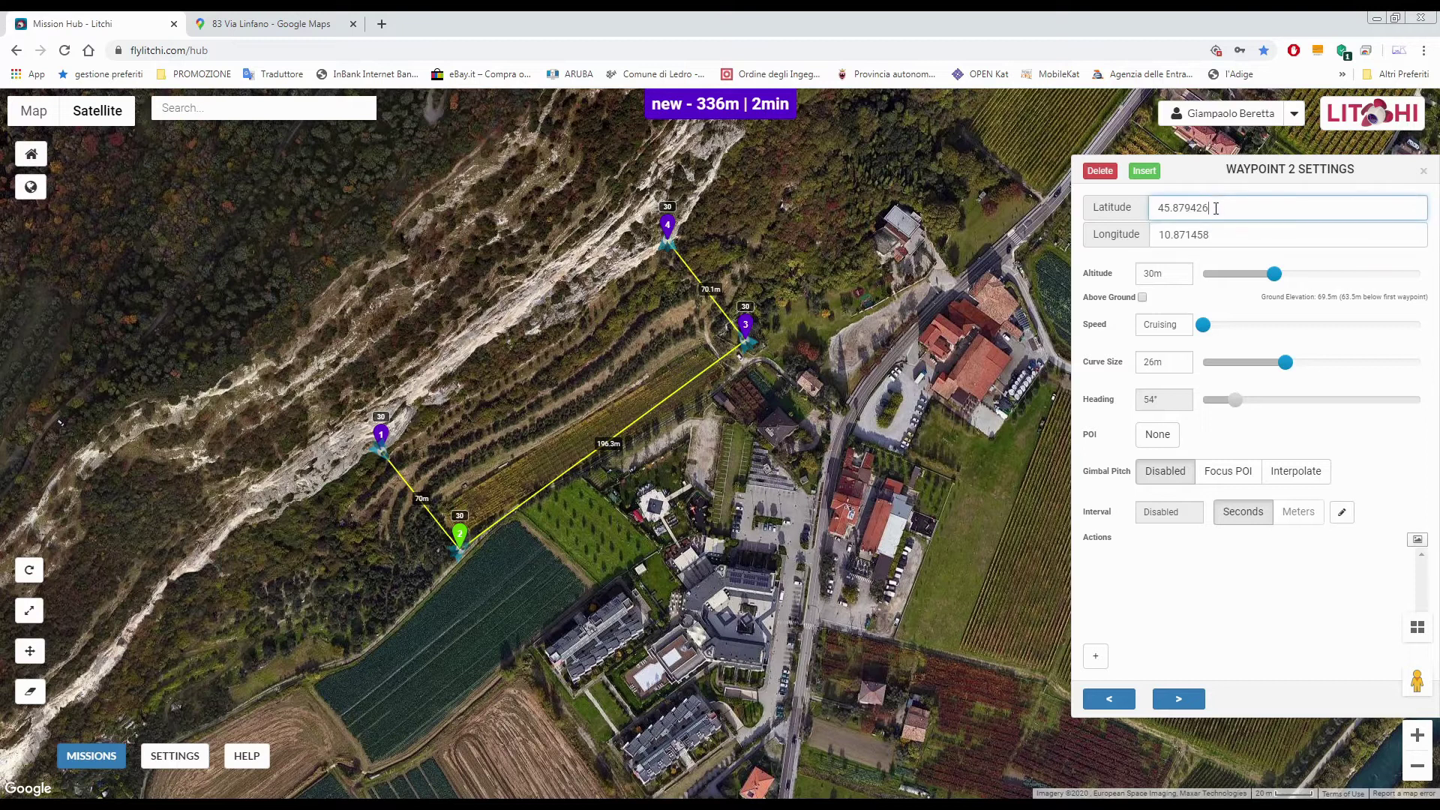
left_click(1218, 235)
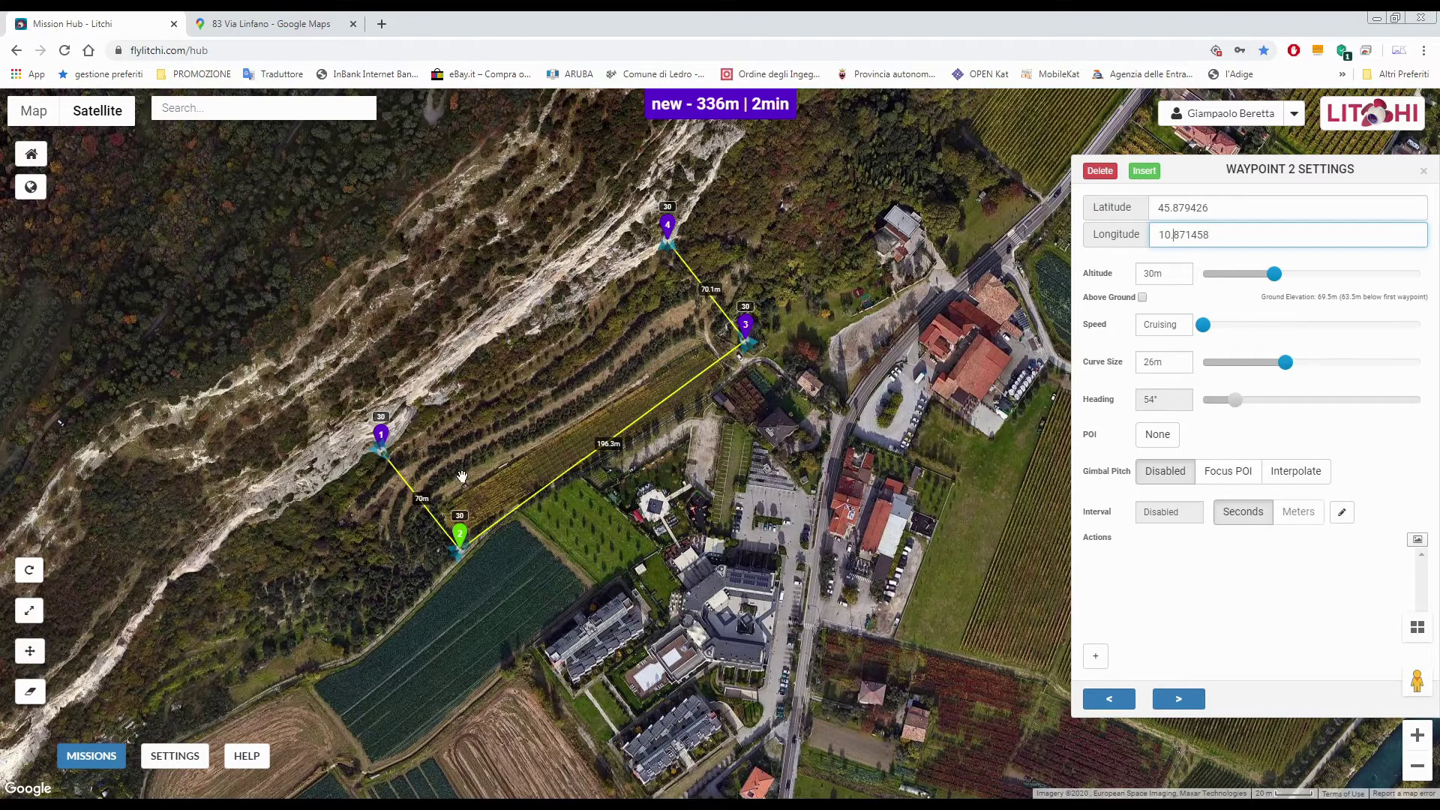
scroll(462, 477, "up", 1)
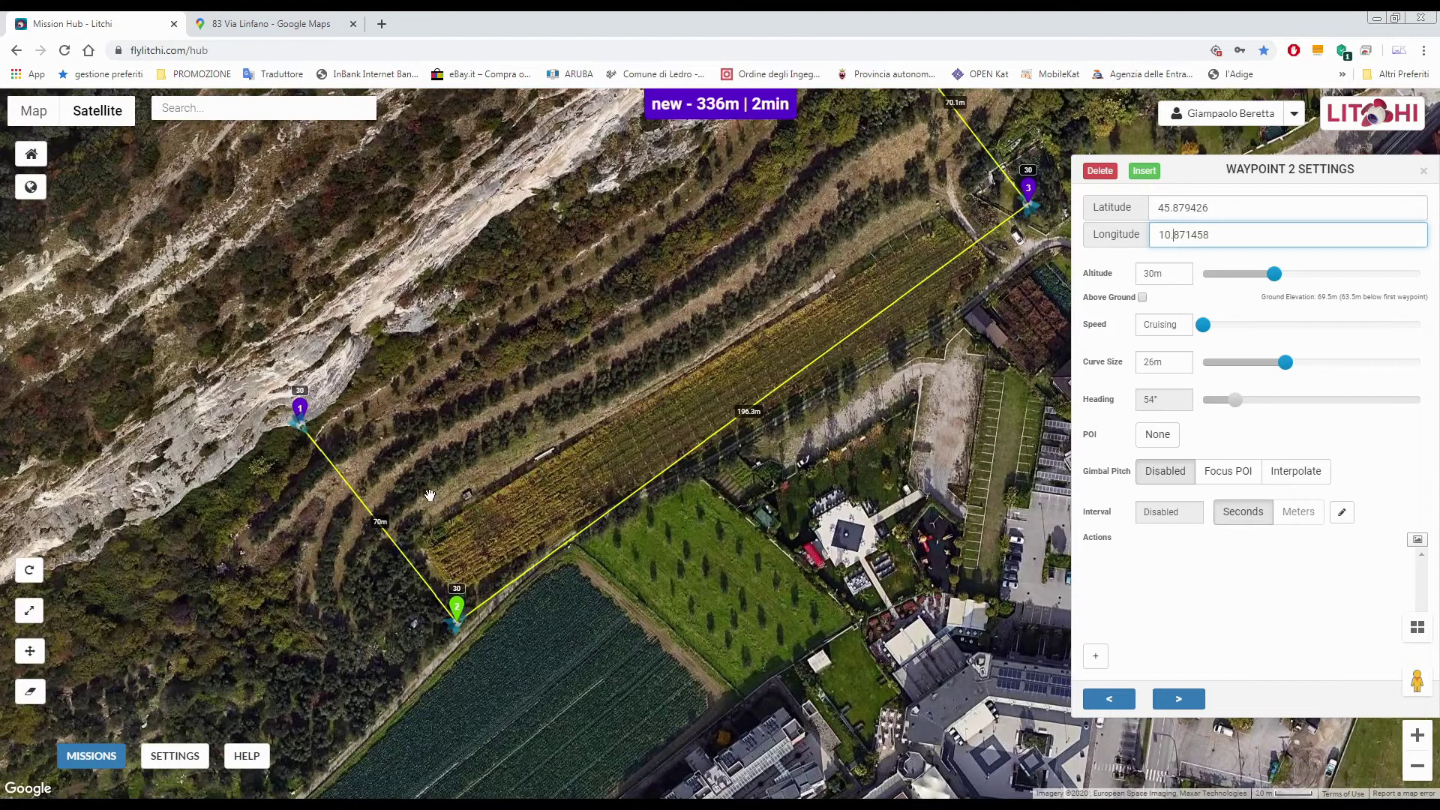
scroll(430, 495, "down", 1)
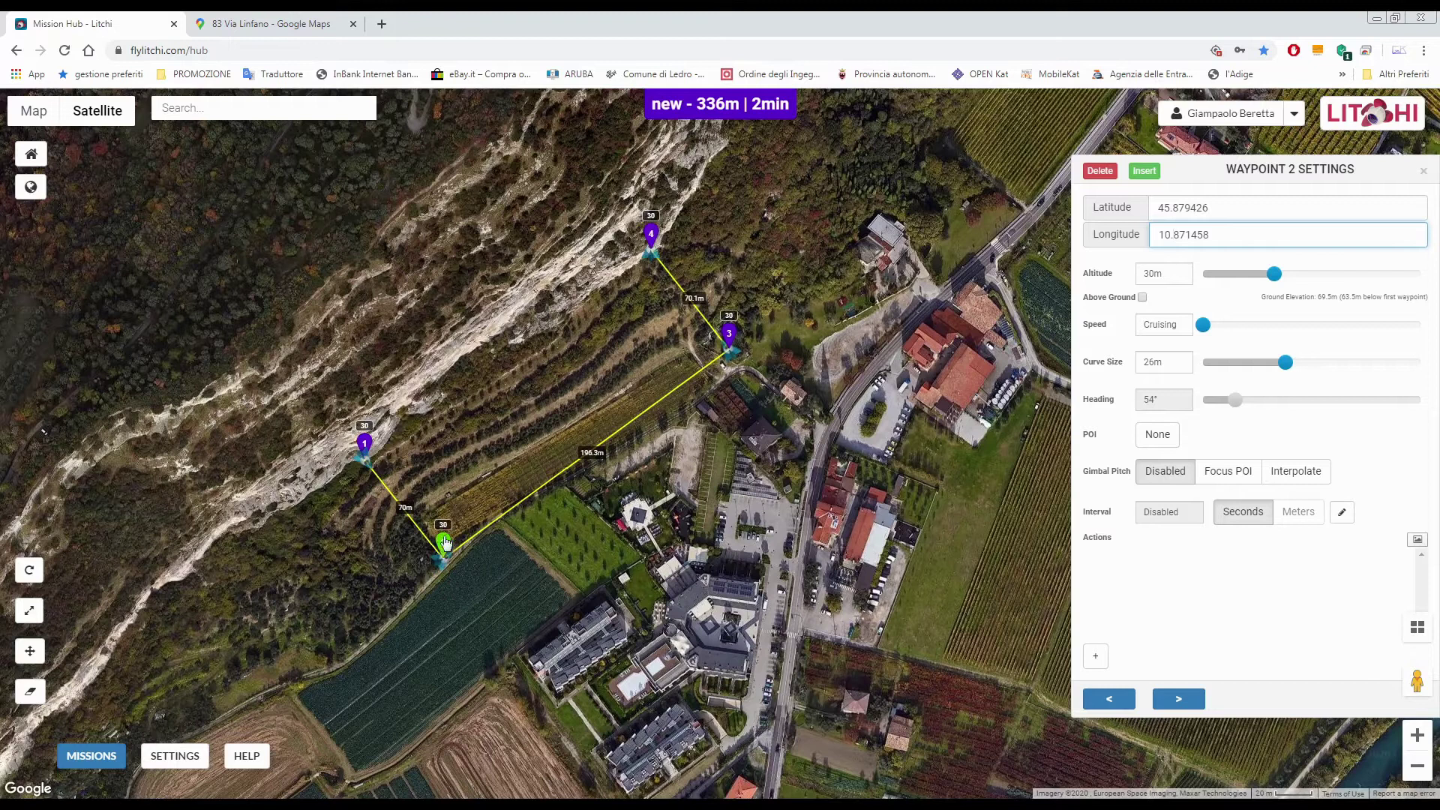
scroll(424, 525, "up", 1)
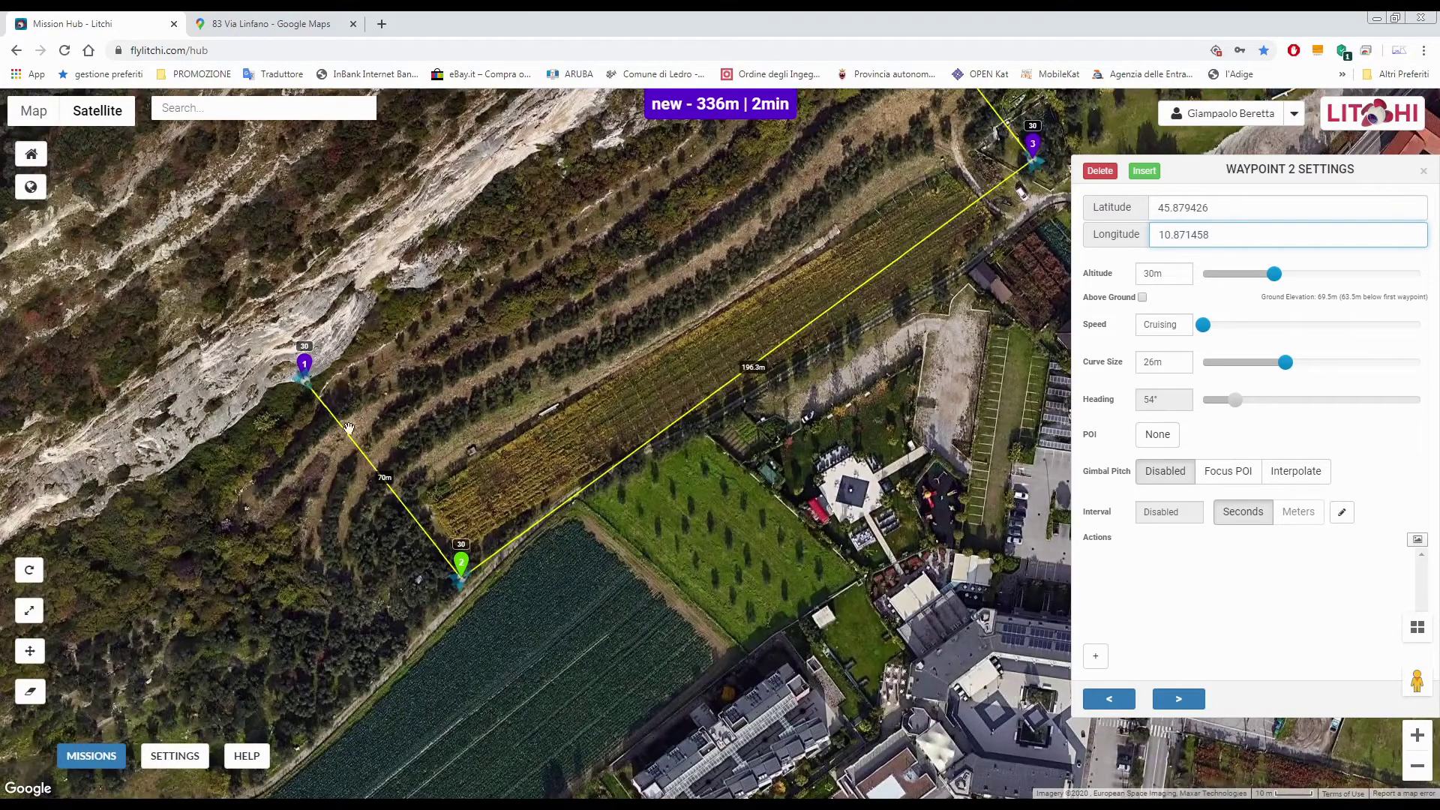
scroll(349, 428, "down", 1)
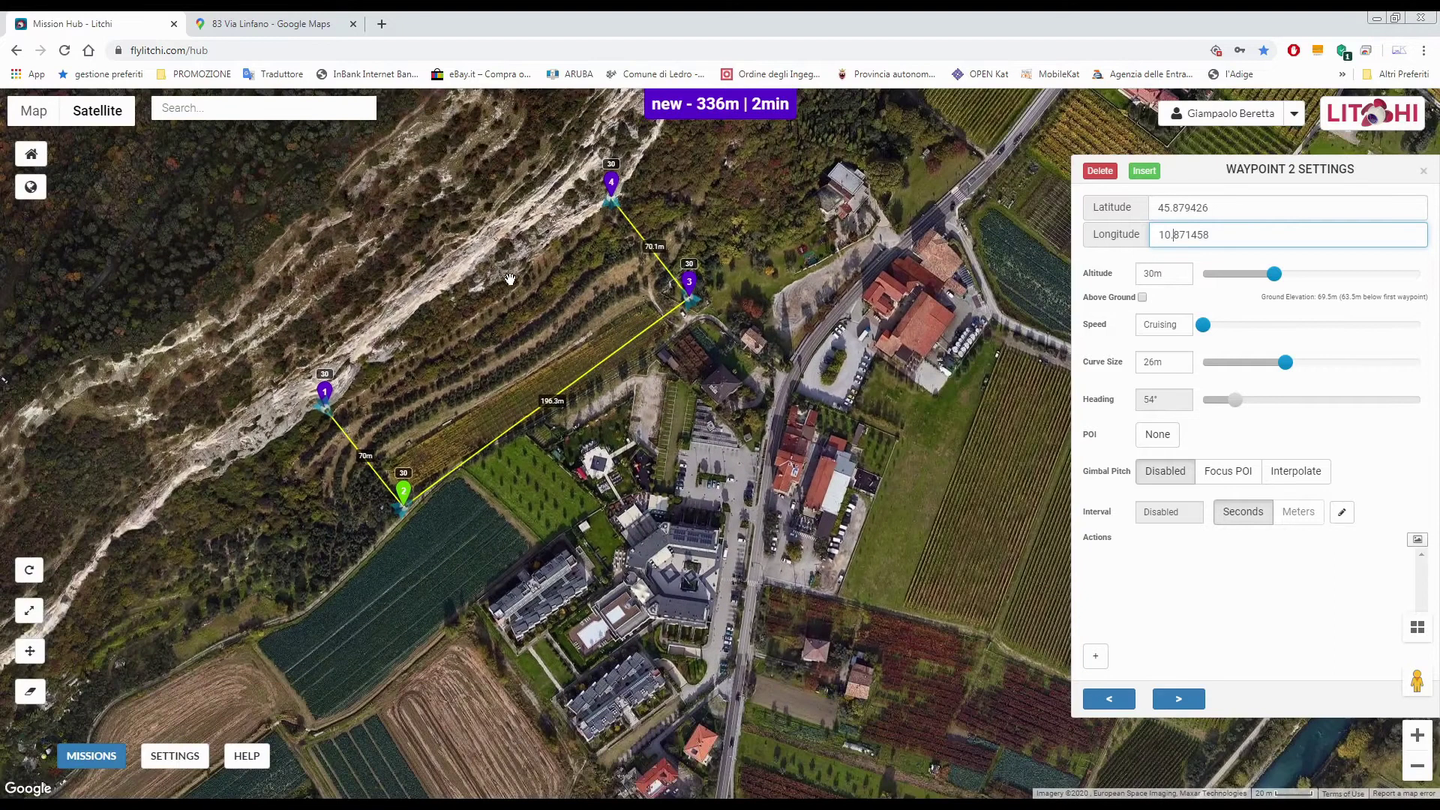
left_click_drag(542, 296, 450, 361)
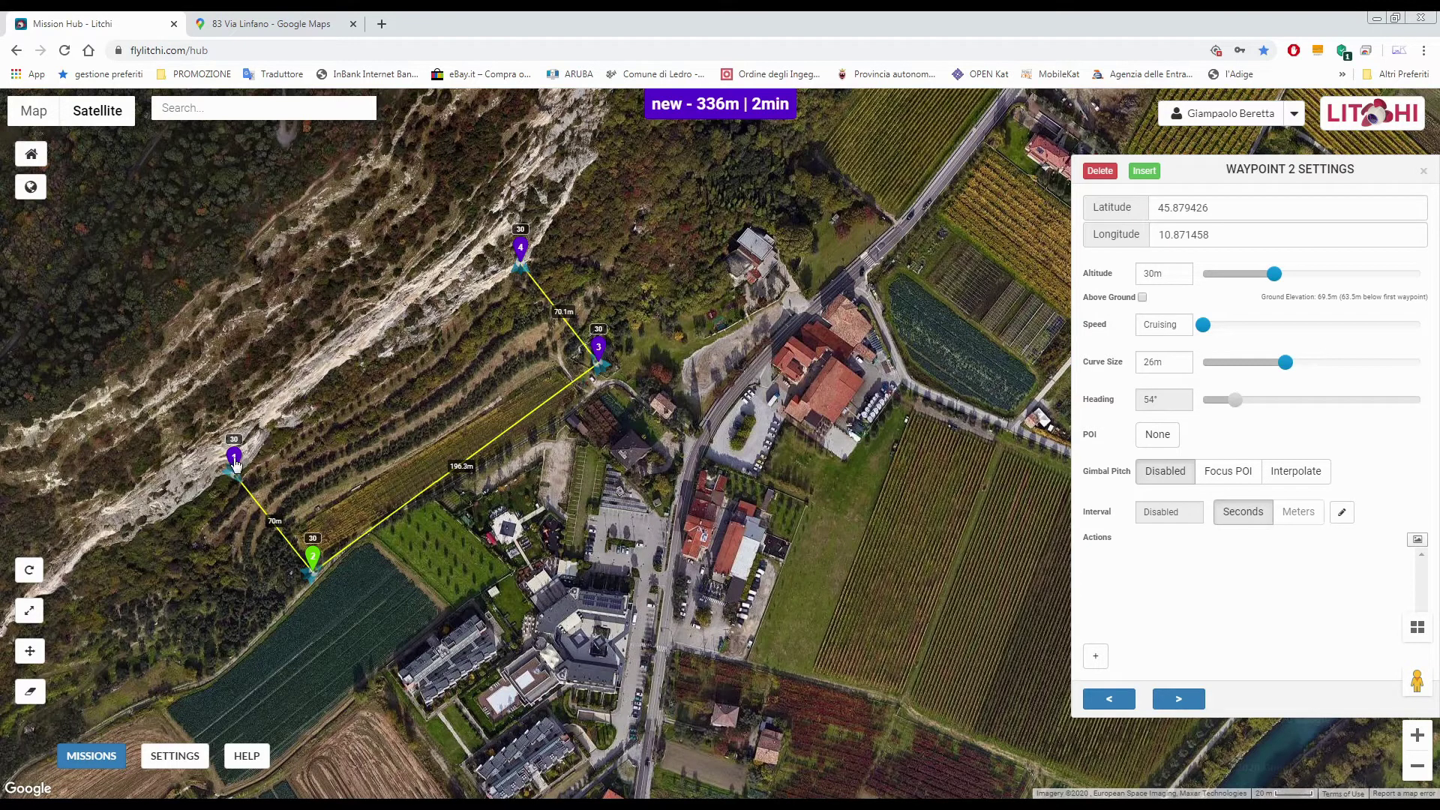
Move waypoint 1 from the cliff base to the car park beside the road and delete waypoint 4 at the cliff
left_click_drag(235, 464, 627, 510)
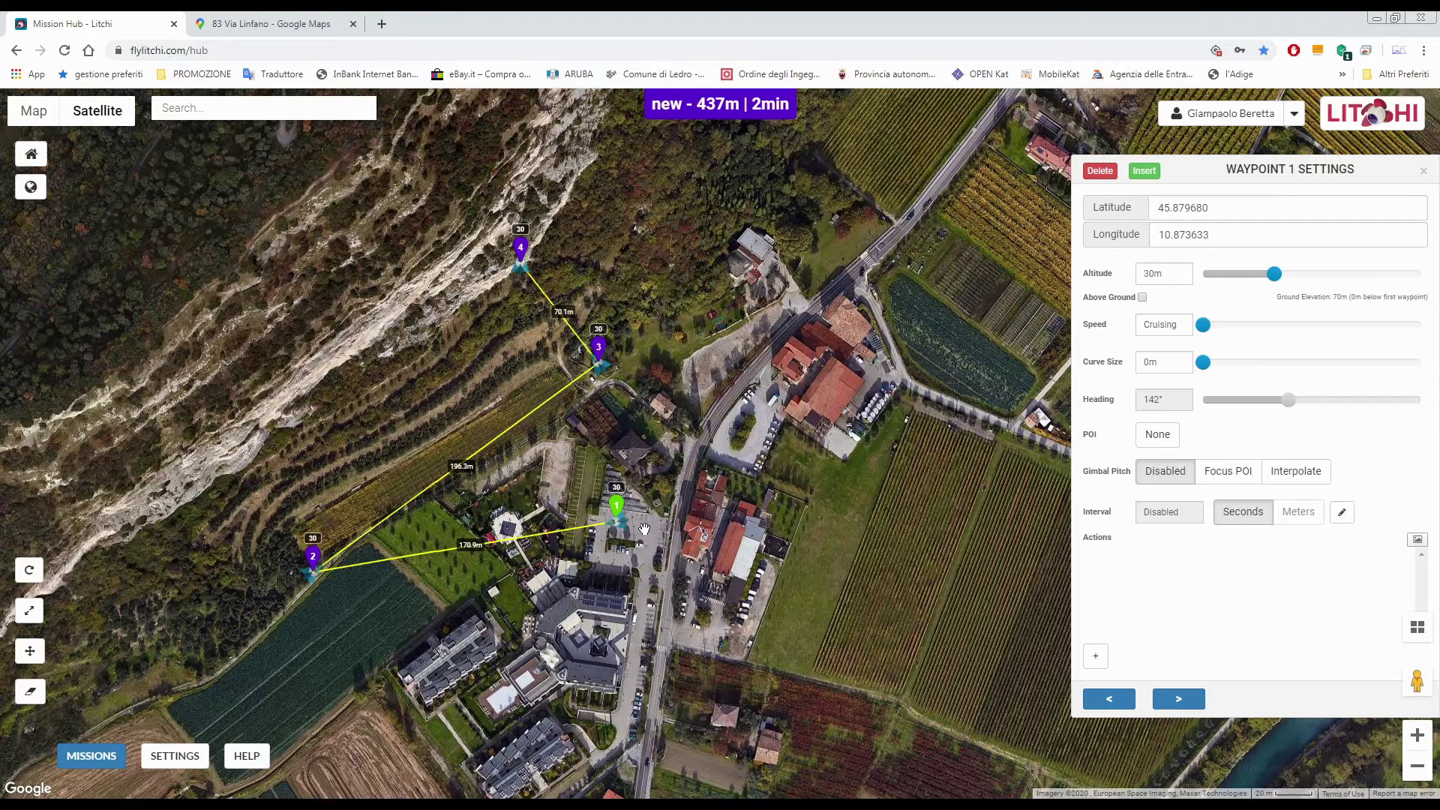
left_click(521, 249)
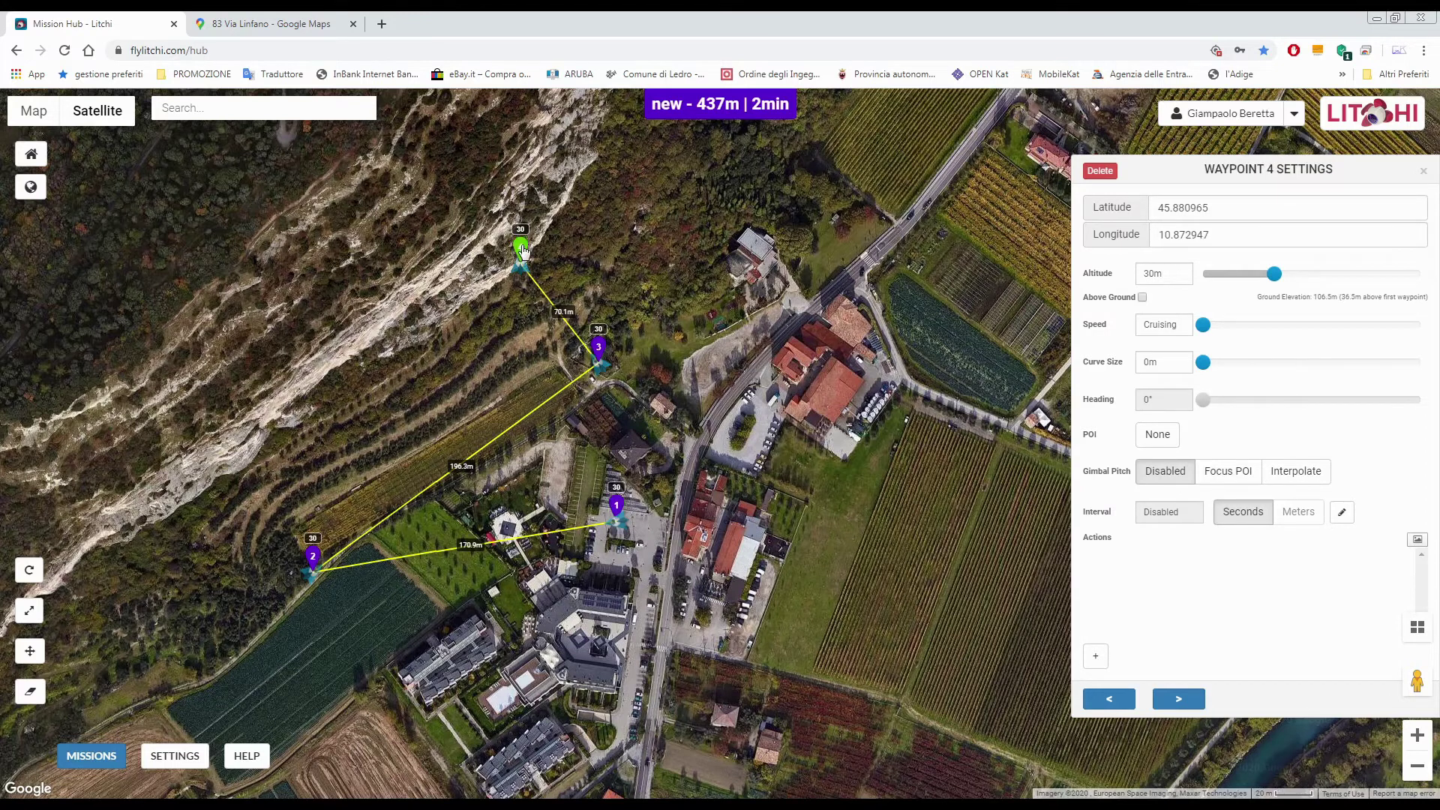
left_click(1098, 171)
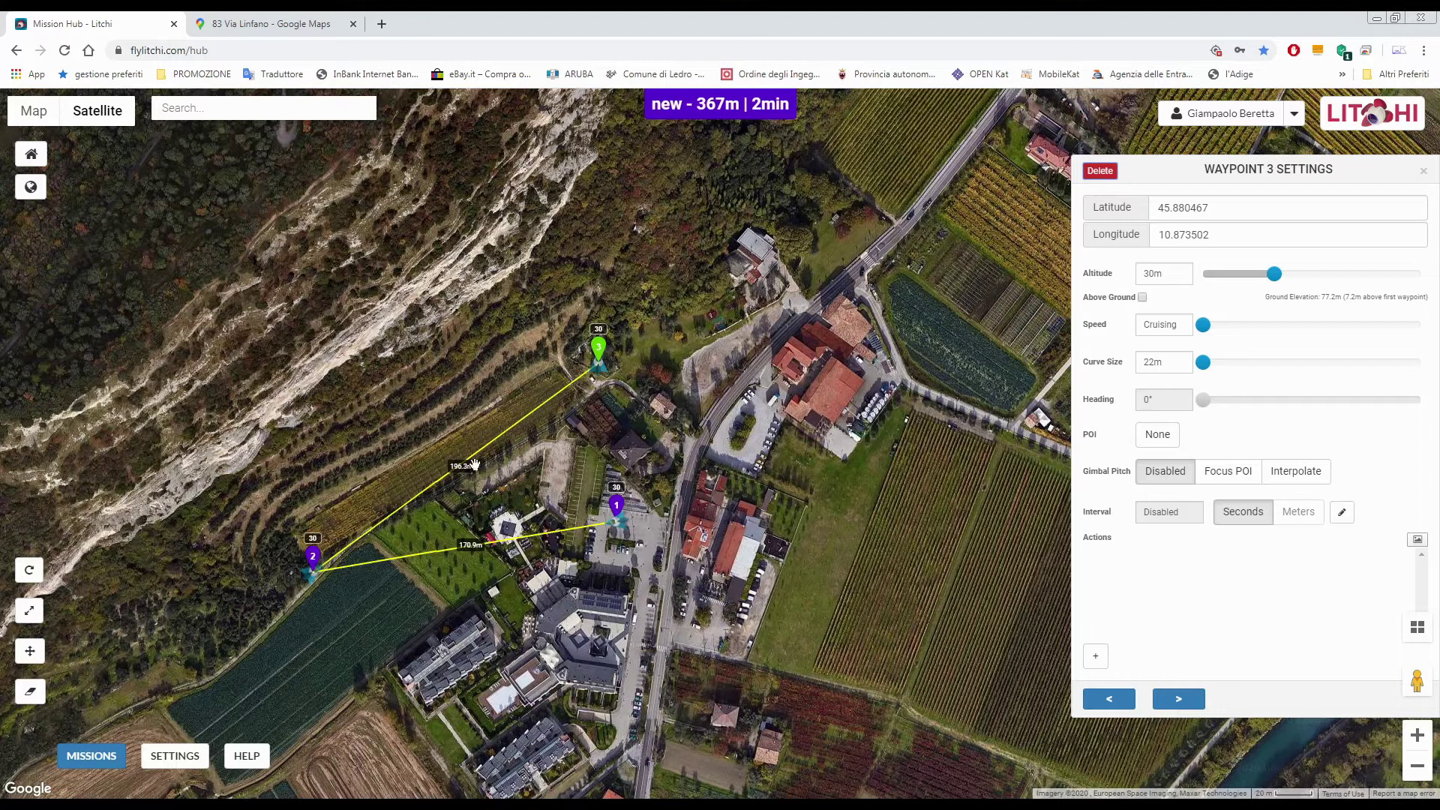
Batch-edit waypoints 2 and 3 to use the 30 m altitude above ground
left_click(313, 559, "ctrl")
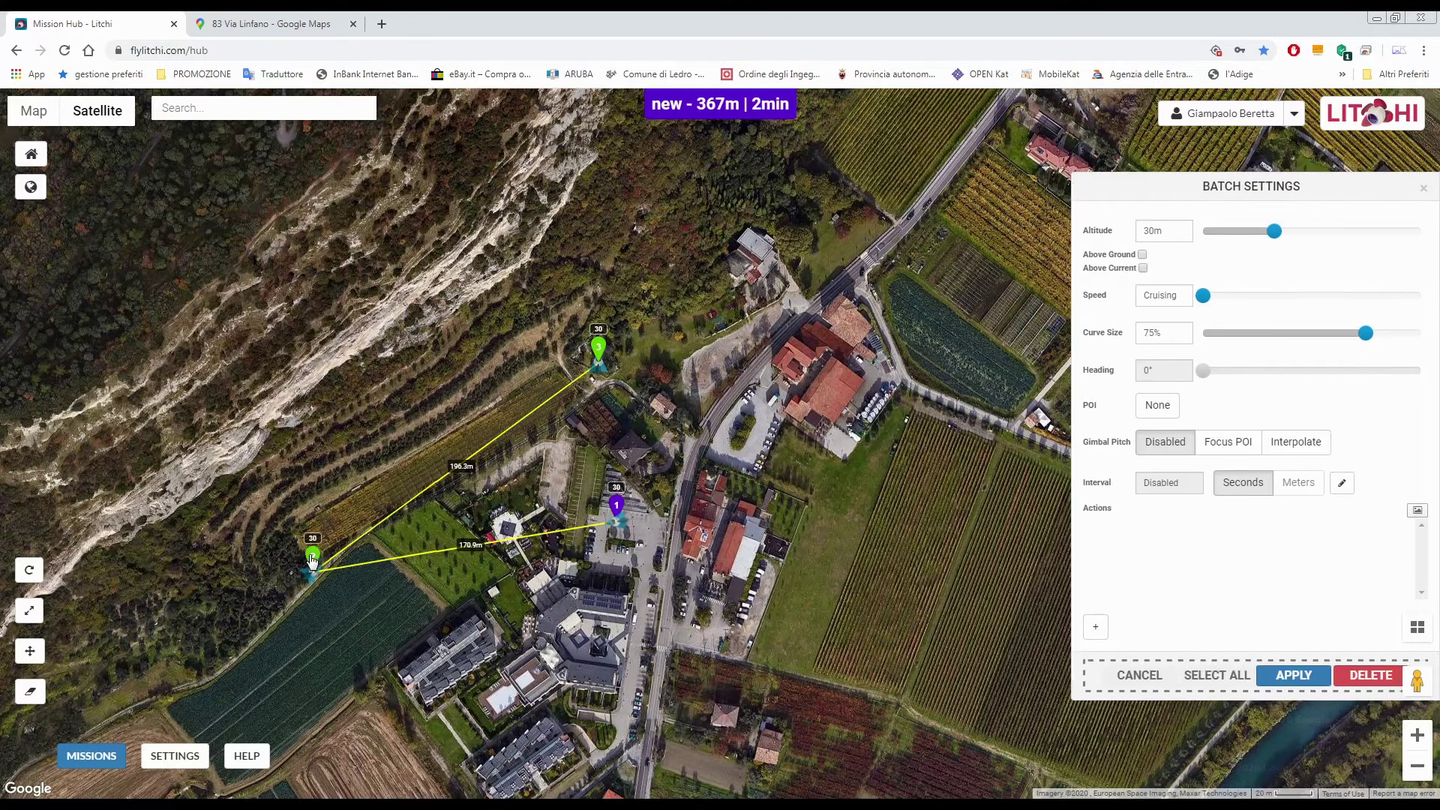
left_click(1142, 254)
left_click(1293, 675)
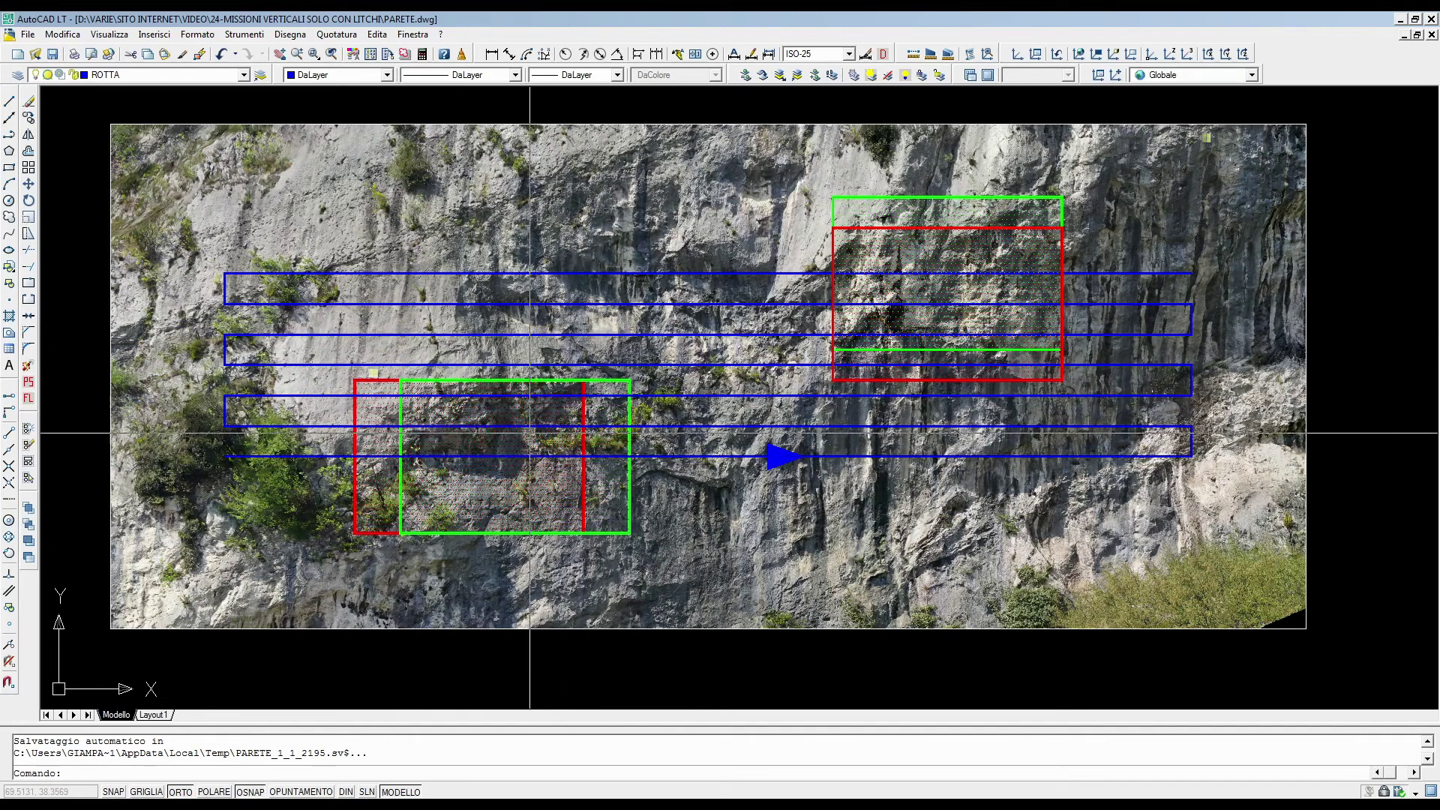
Switch to the AutoCAD drawing of the wall, shift the lower green photo frame slightly upward, and undo the move
left_click(28, 183)
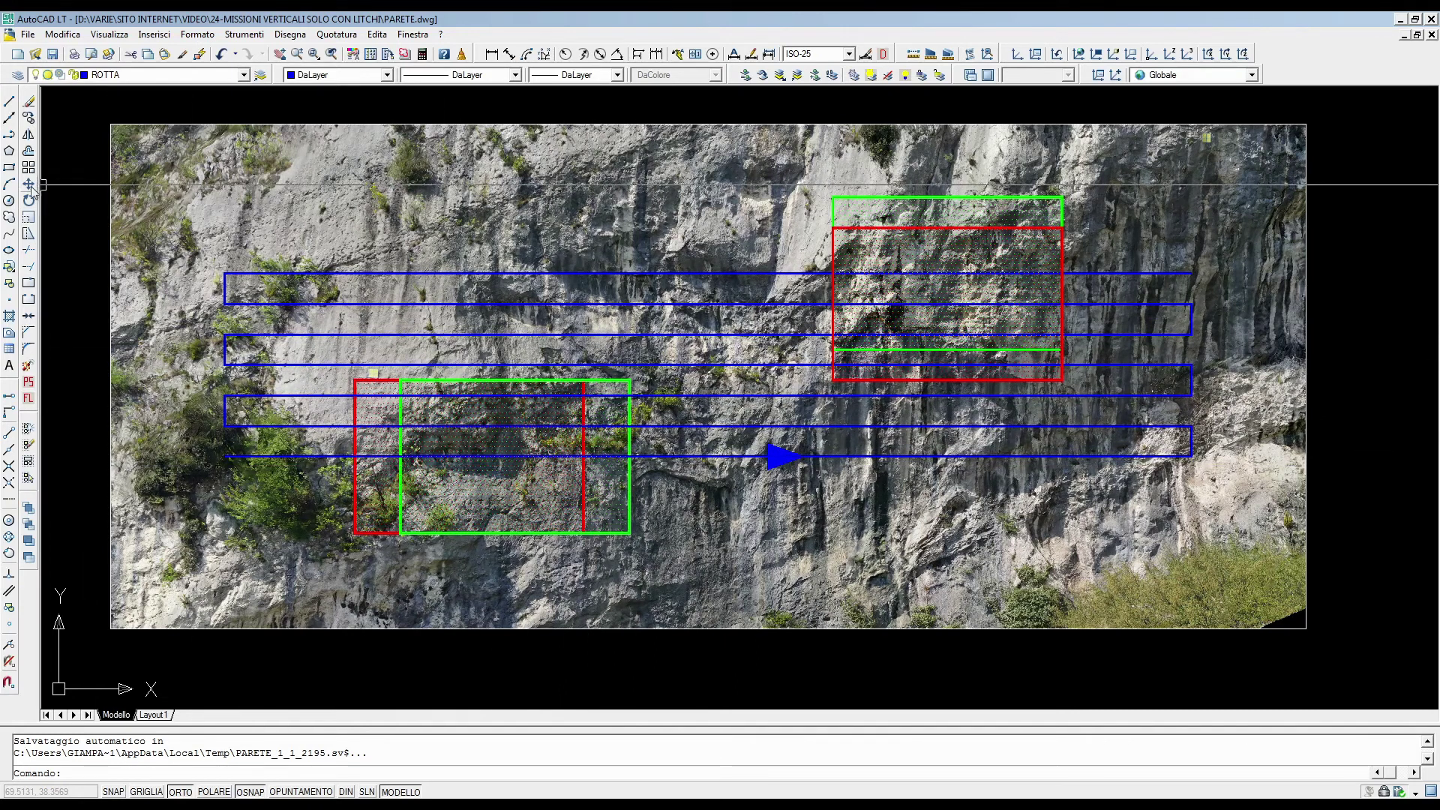
left_click(664, 568)
left_click(598, 523)
key("Return")
left_click(681, 575)
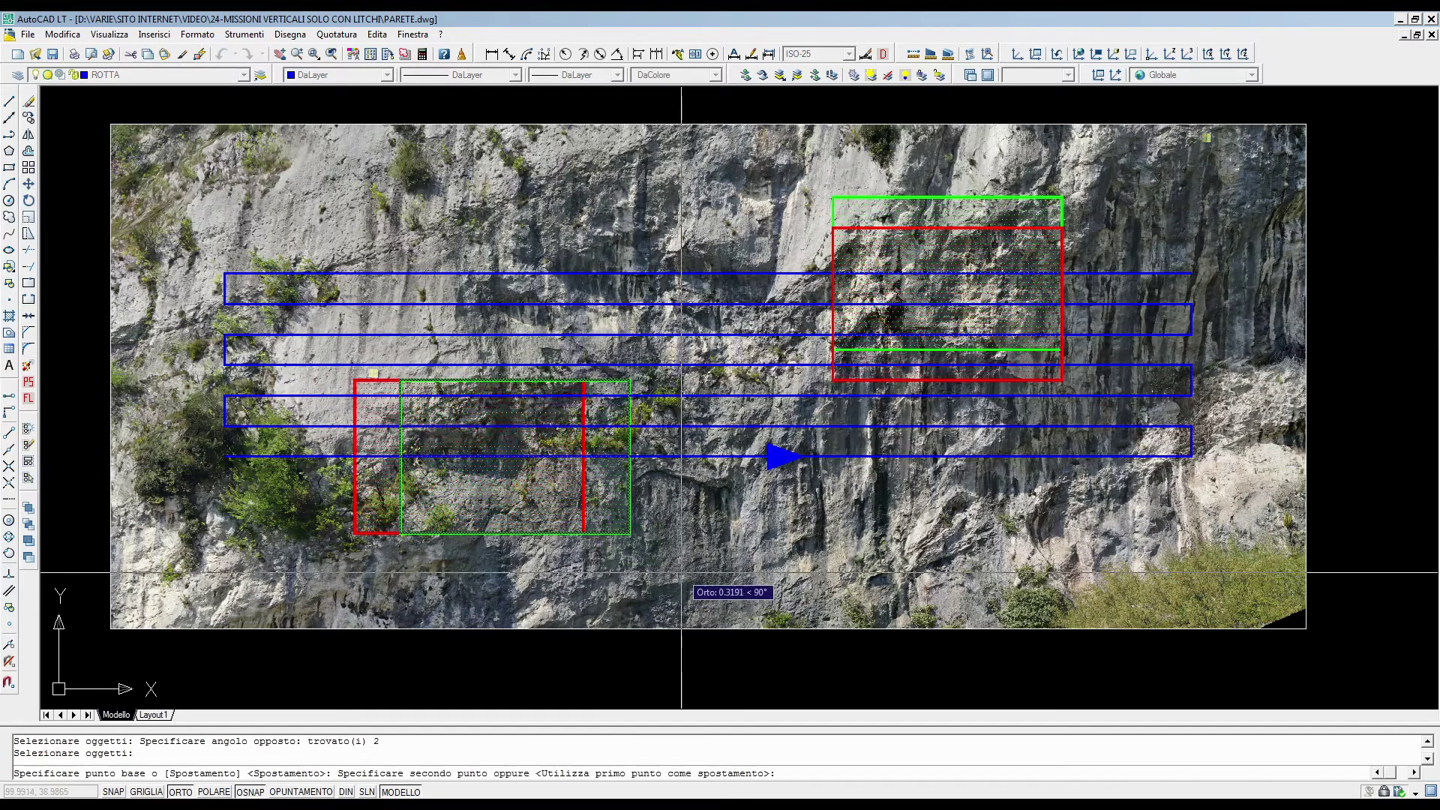
left_click(681, 558)
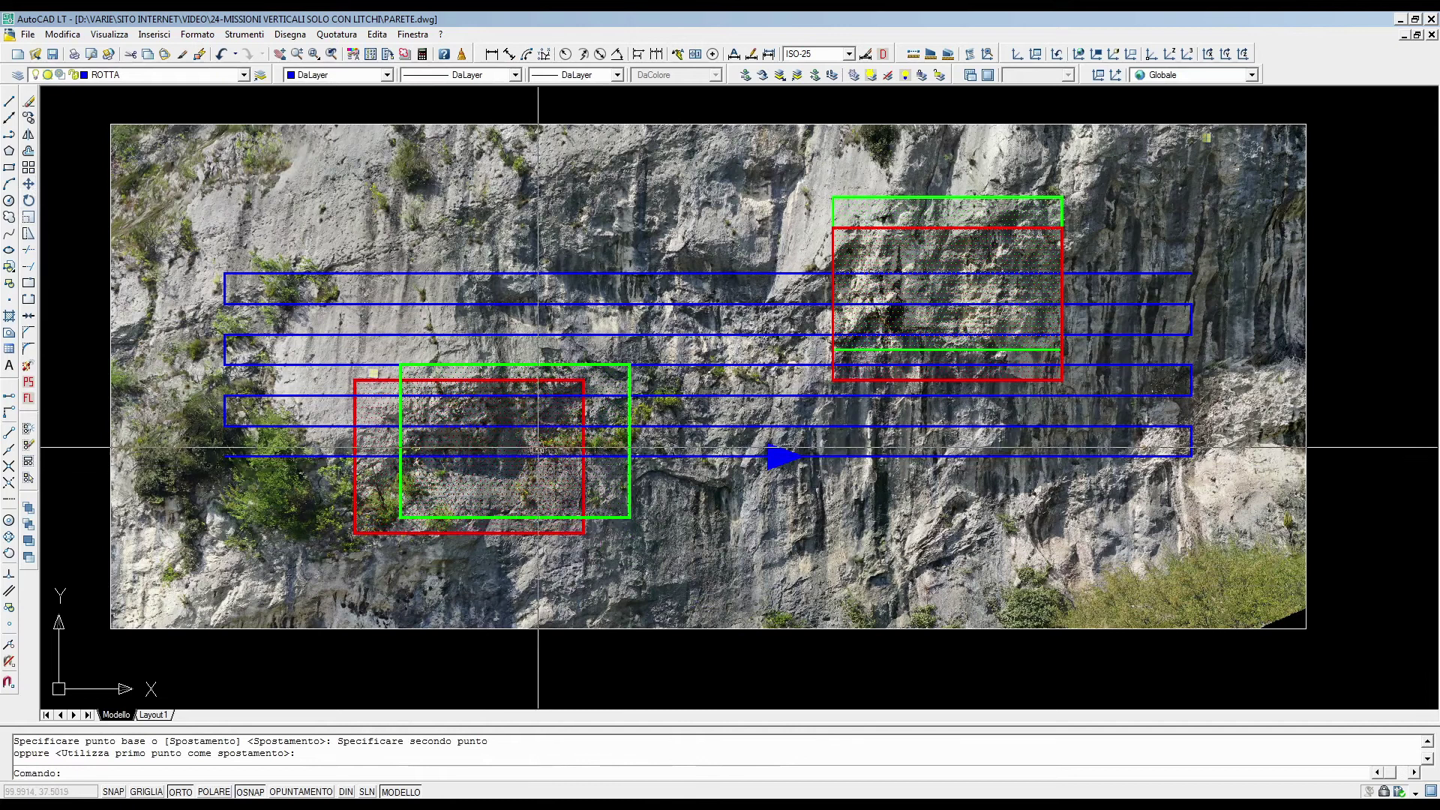
left_click(127, 124)
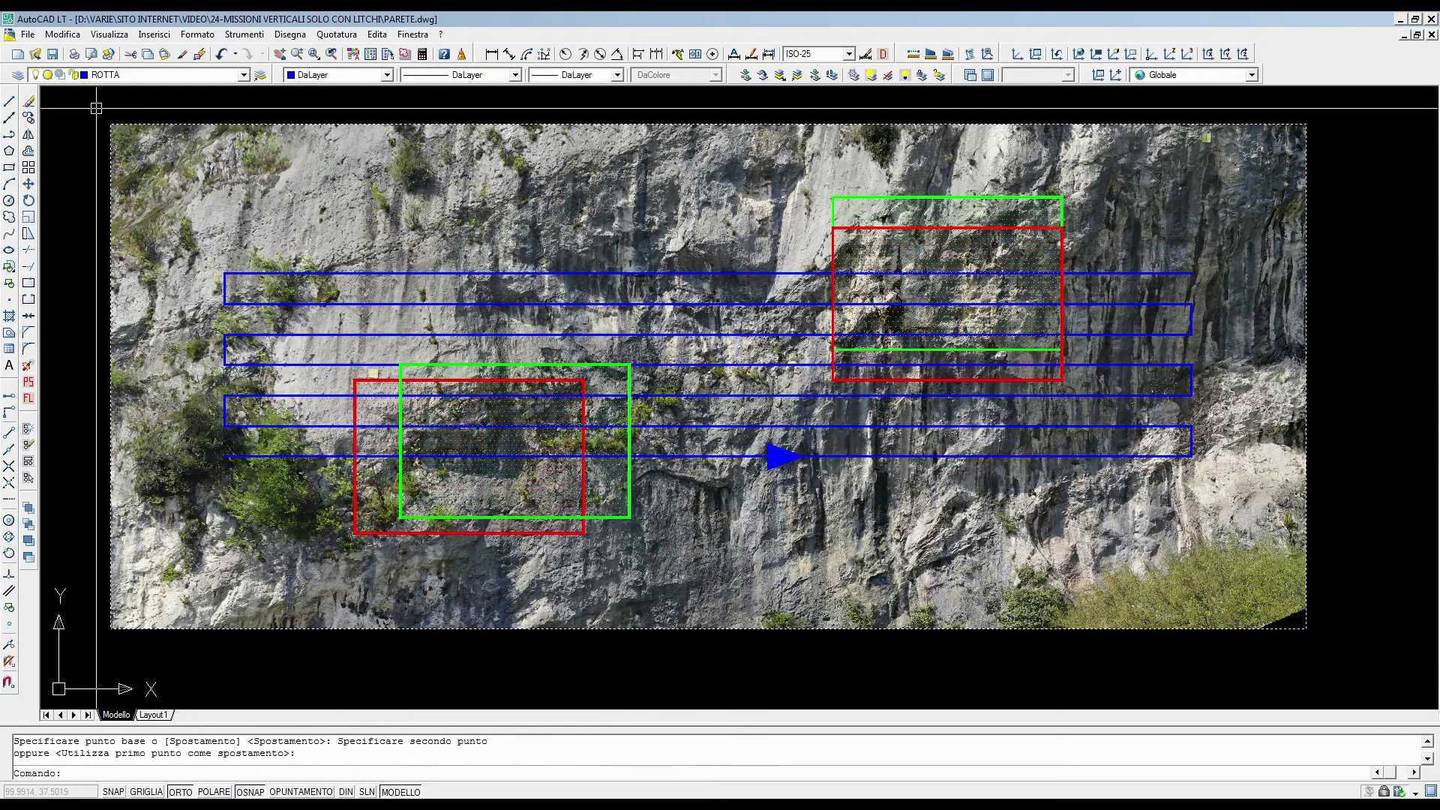
left_click(221, 53)
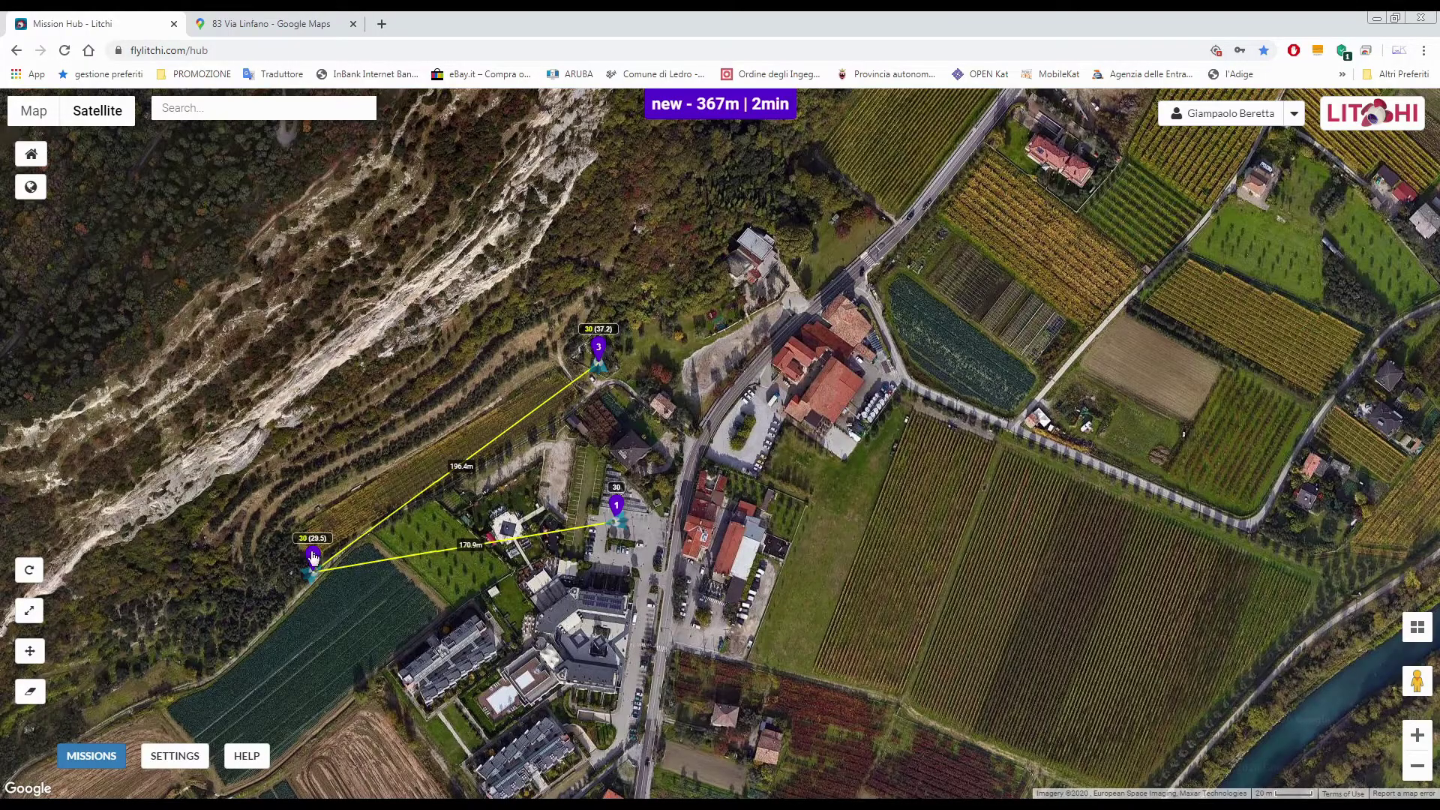
Return to the Litchi Mission Hub and turn off the above-ground altitude option for waypoints 2 and 3
left_click(313, 558)
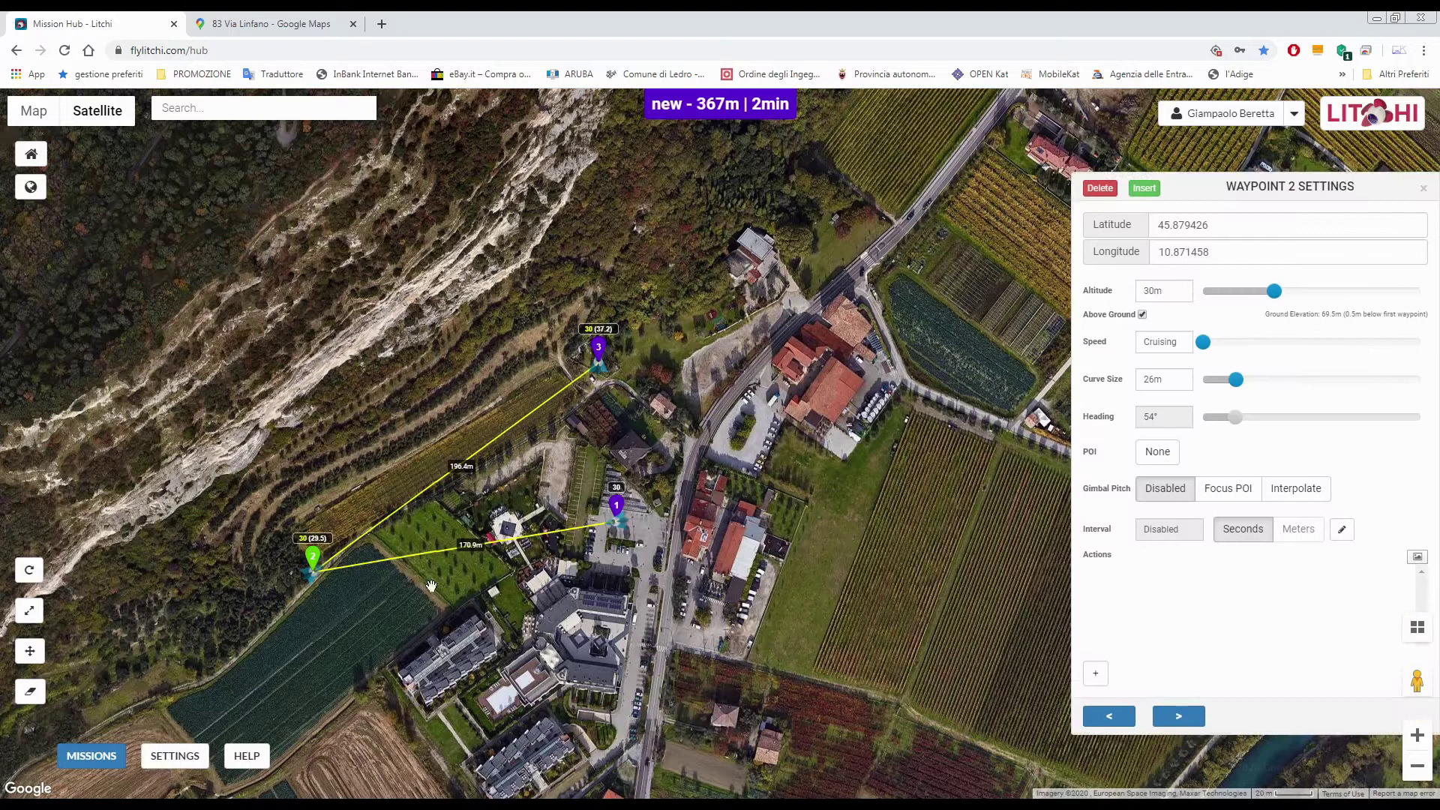
left_click(600, 351, "ctrl")
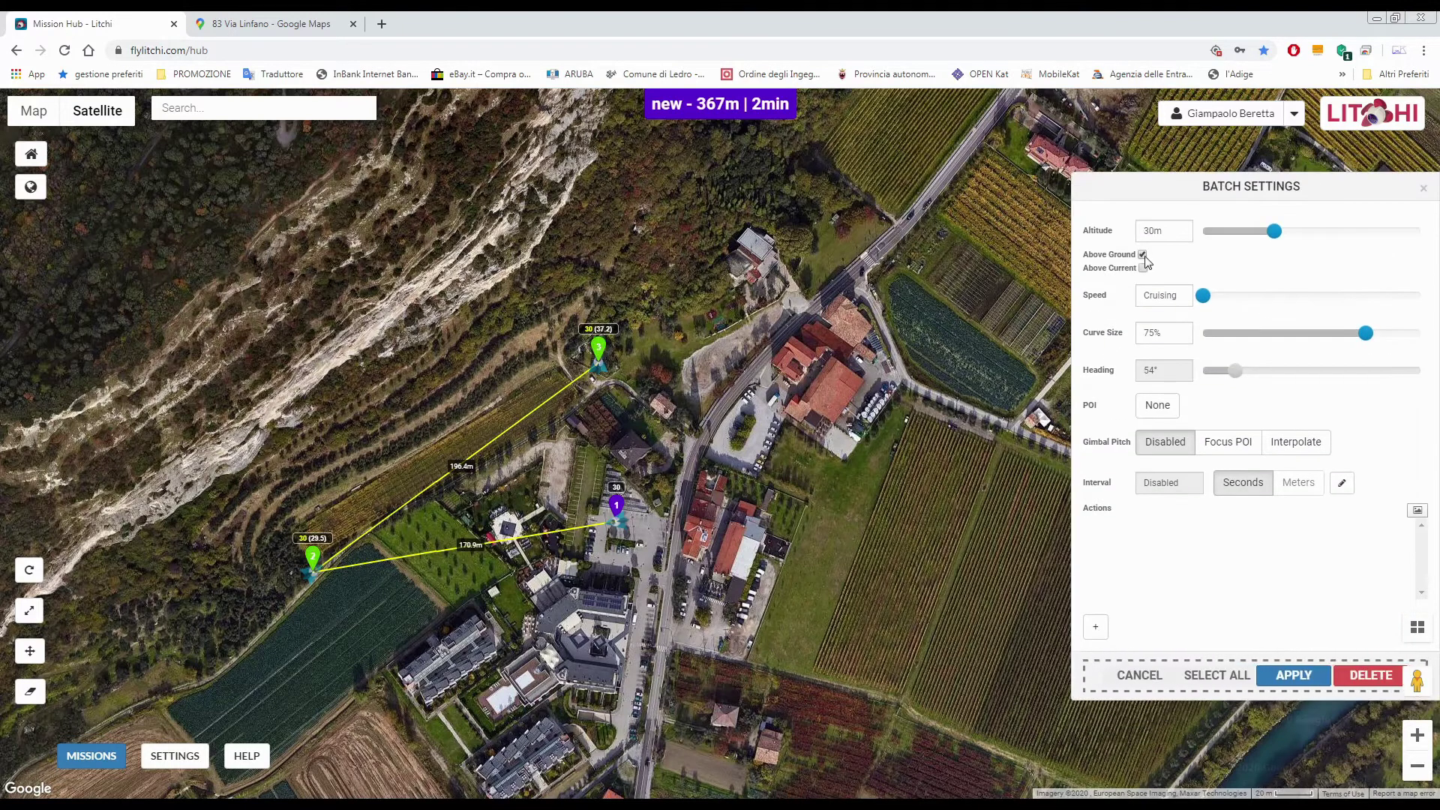
left_click(1294, 675)
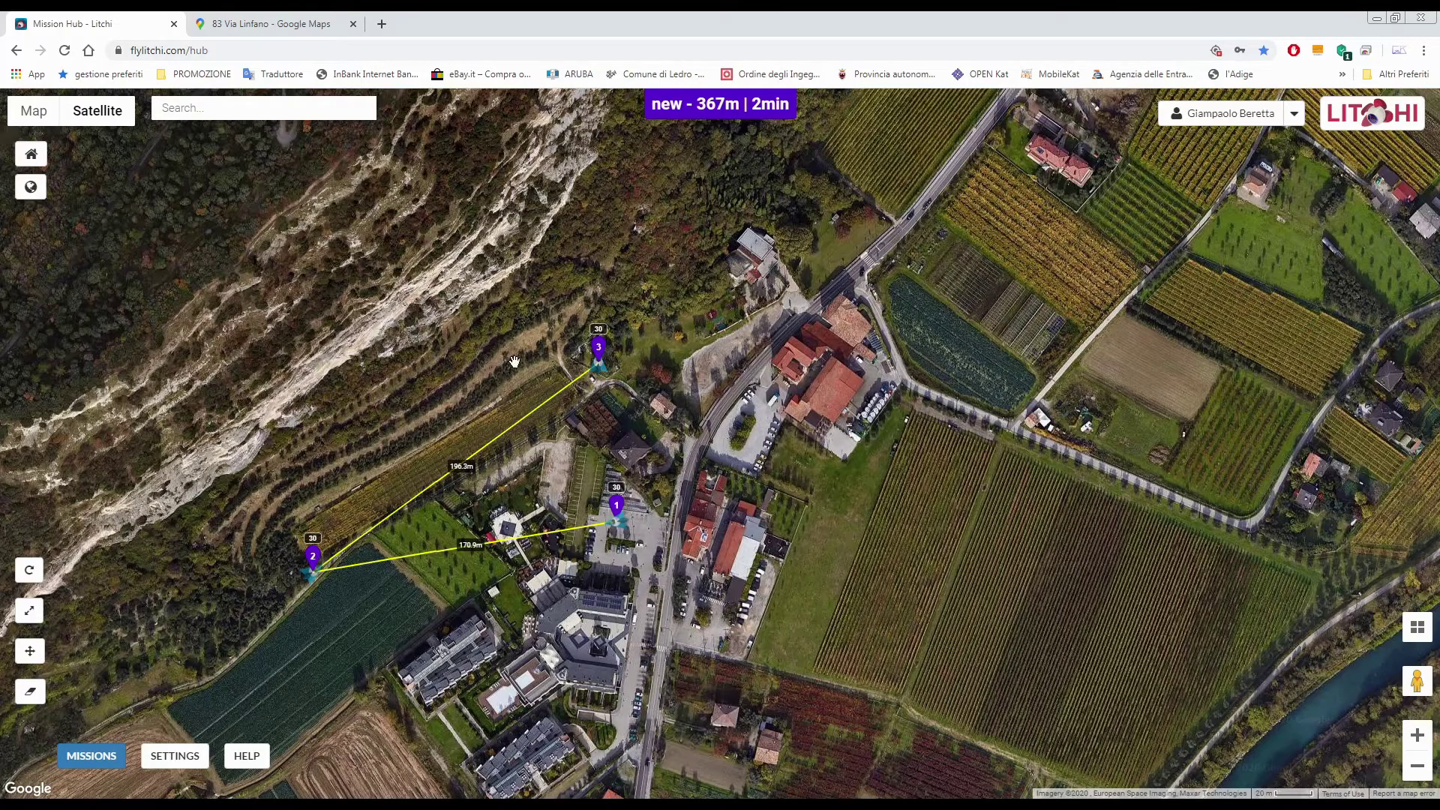
View the cliff face in Google Street View and return to the Litchi mission map
left_click(283, 24)
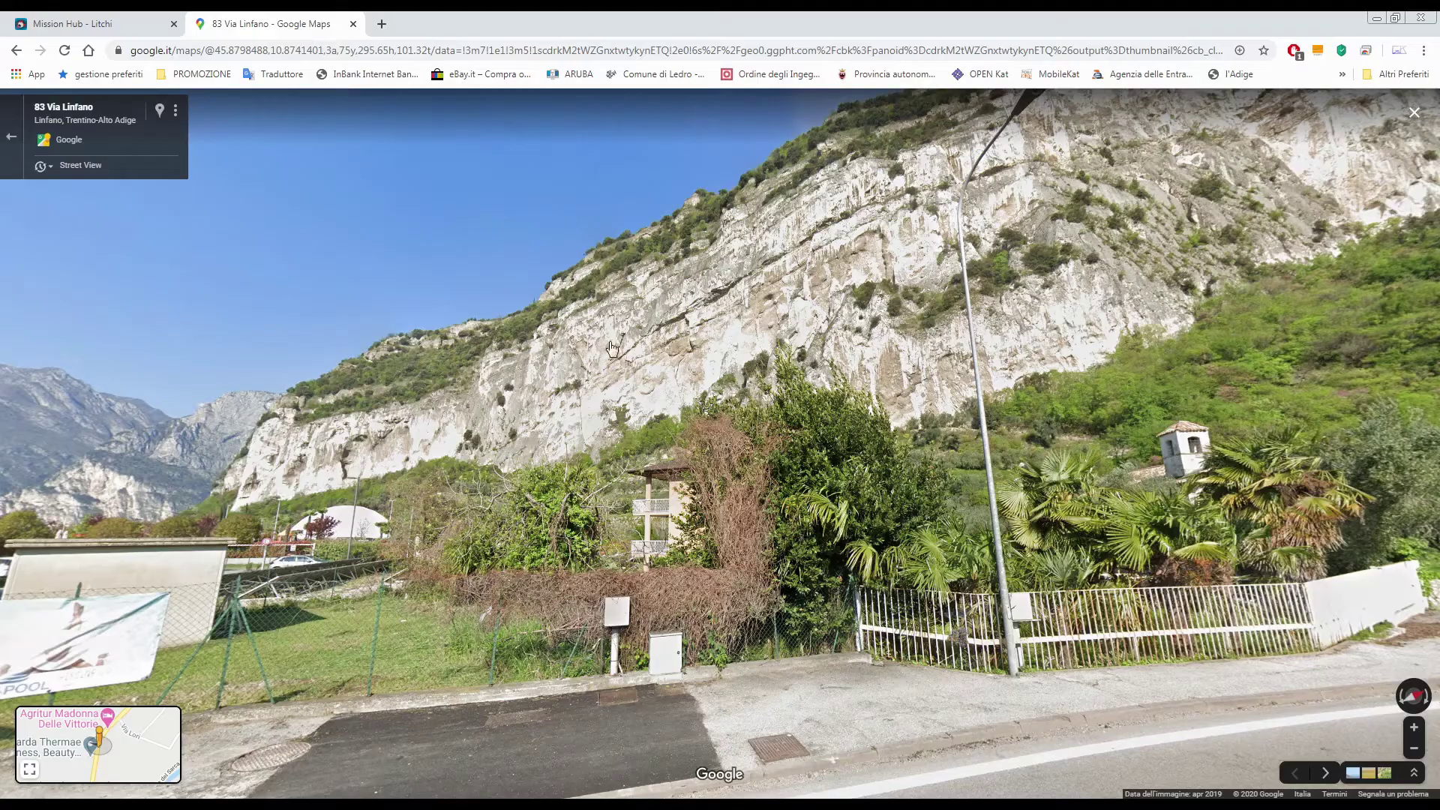
left_click(124, 27)
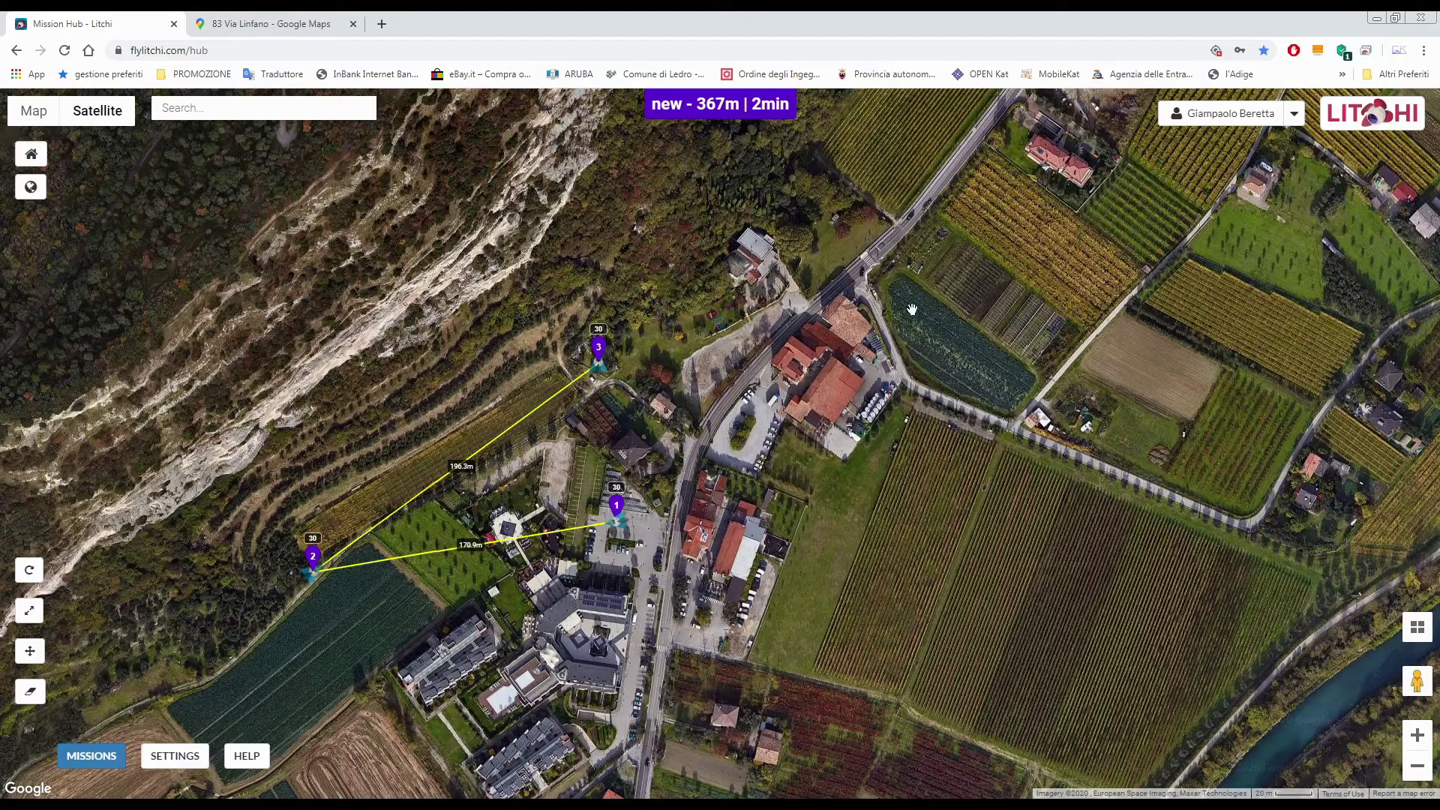
Place a trial waypoint 4 on the terraces below the cliff and move it beside waypoint 1 in the car park to check ground elevations
left_click(514, 351)
scroll(539, 328, "up", 1)
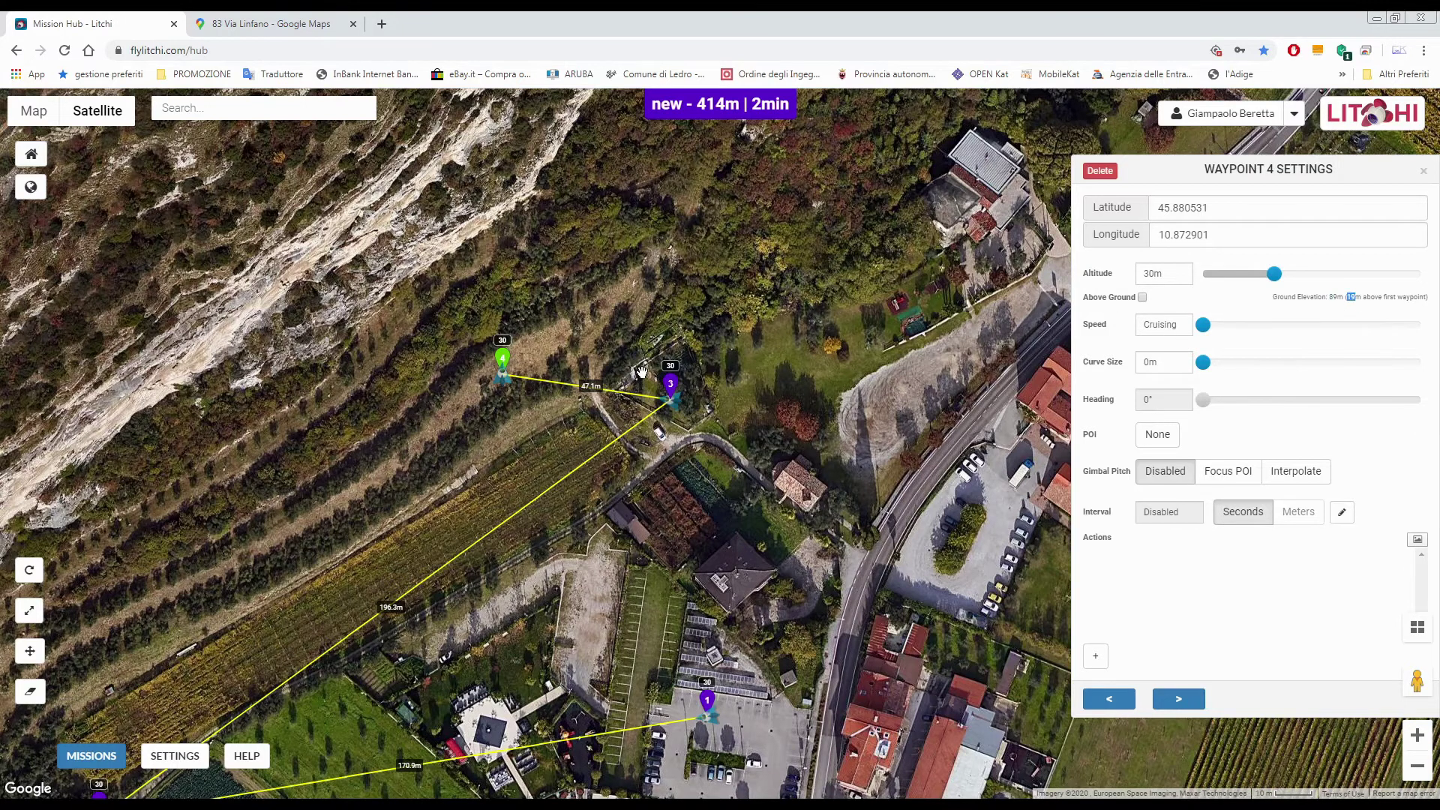
scroll(639, 382, "down", 1)
scroll(573, 390, "up", 1)
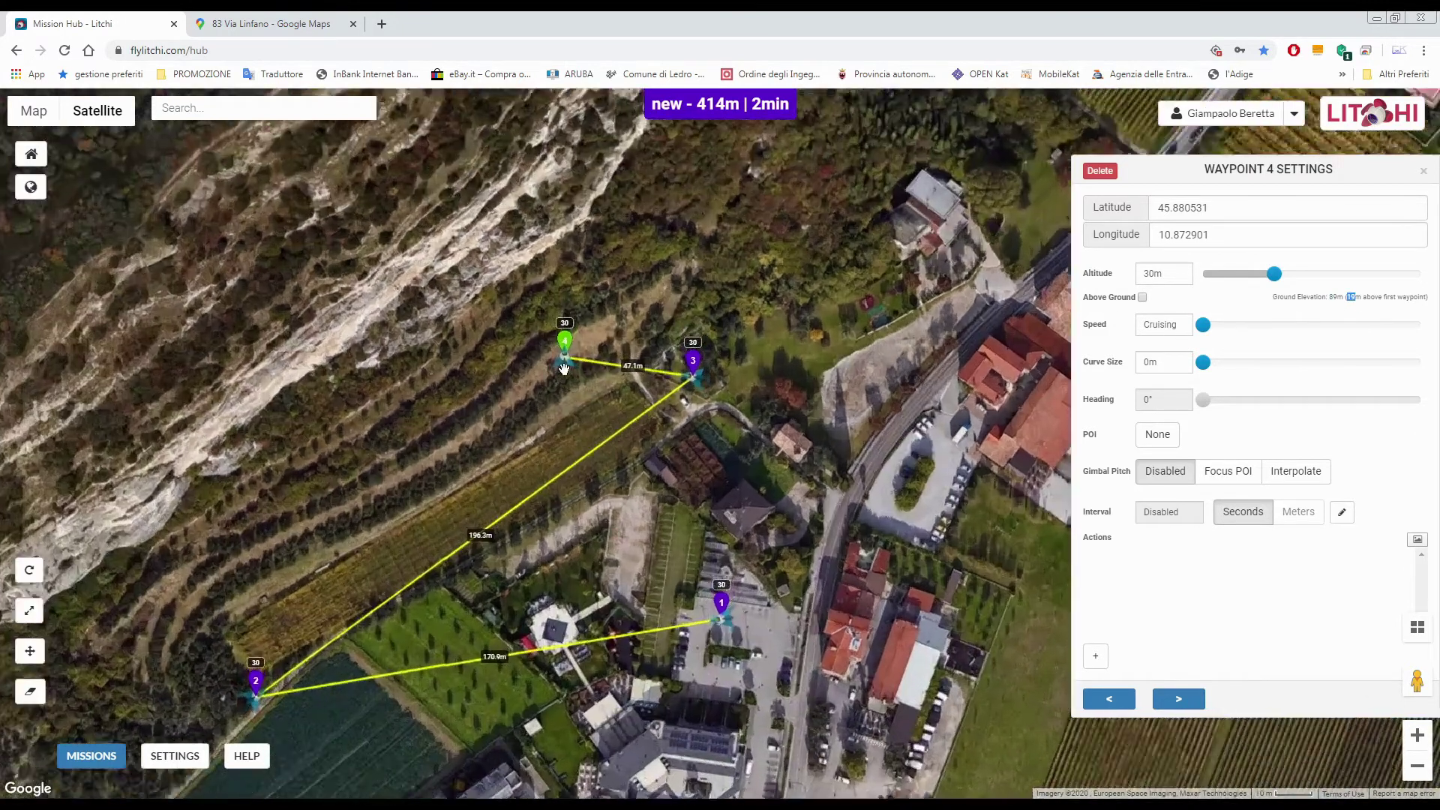
left_click_drag(561, 334, 811, 689)
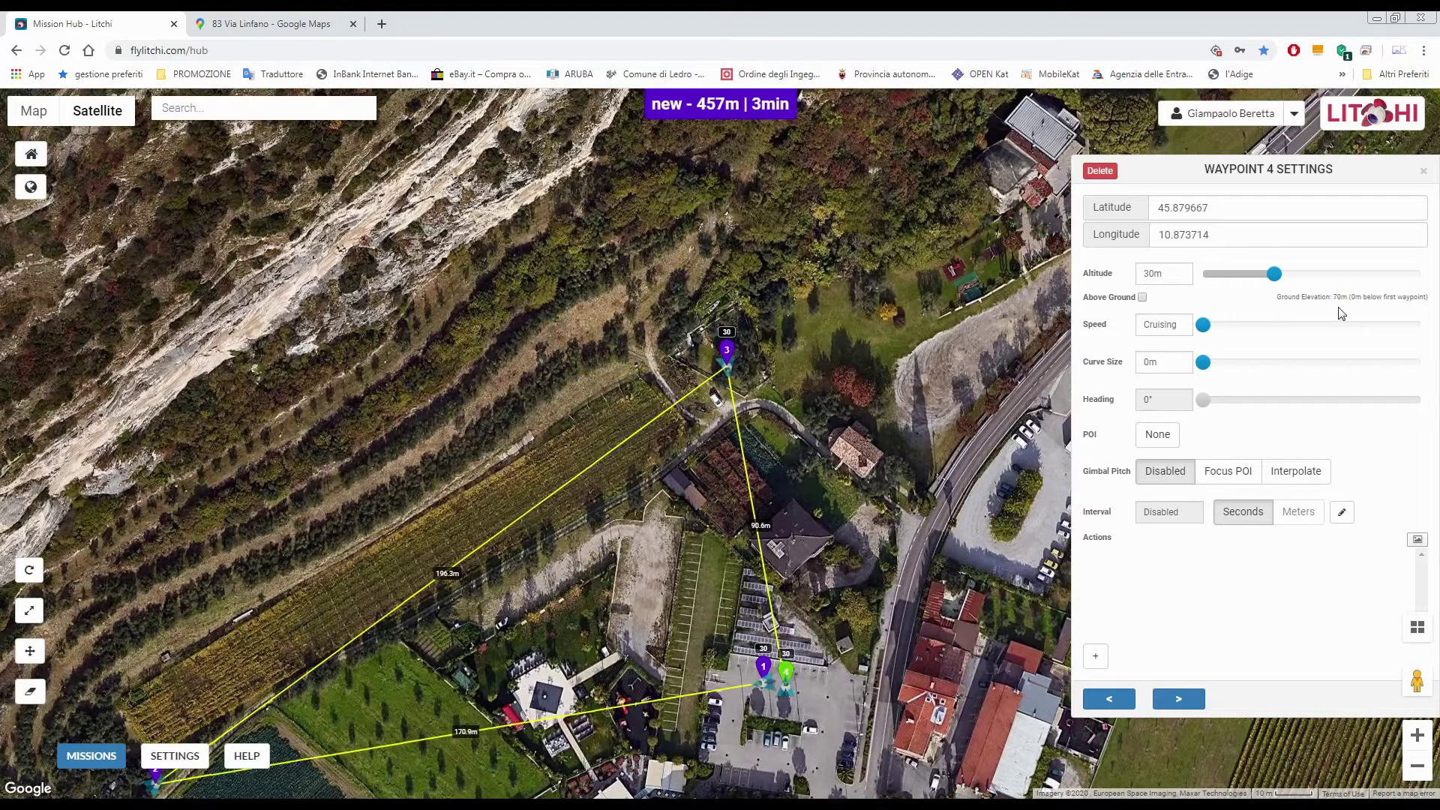
Move waypoint 4 to the cliff base, then to the top of the cliff to compare ground elevations, and delete it
scroll(984, 509, "down", 1)
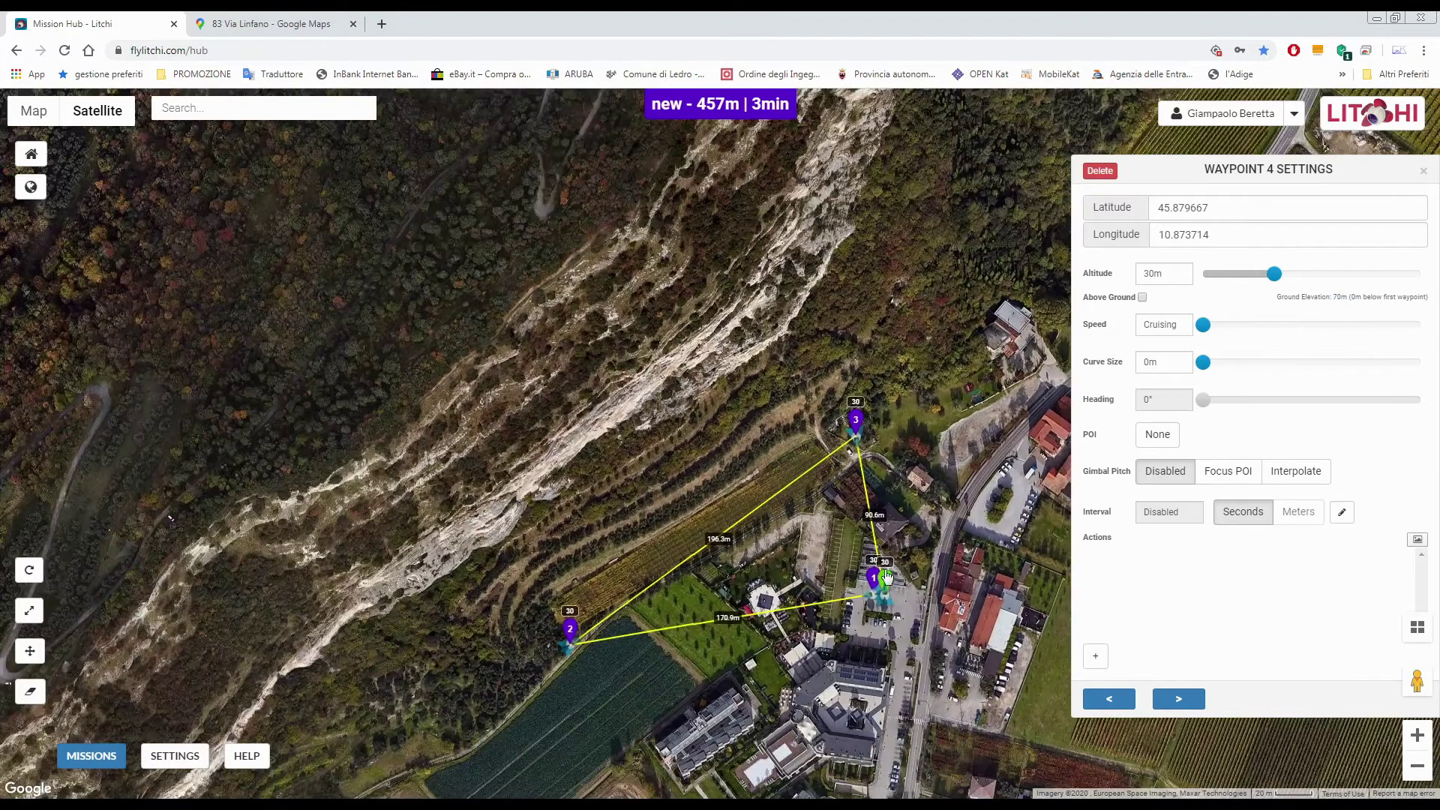
left_click_drag(888, 587, 654, 440)
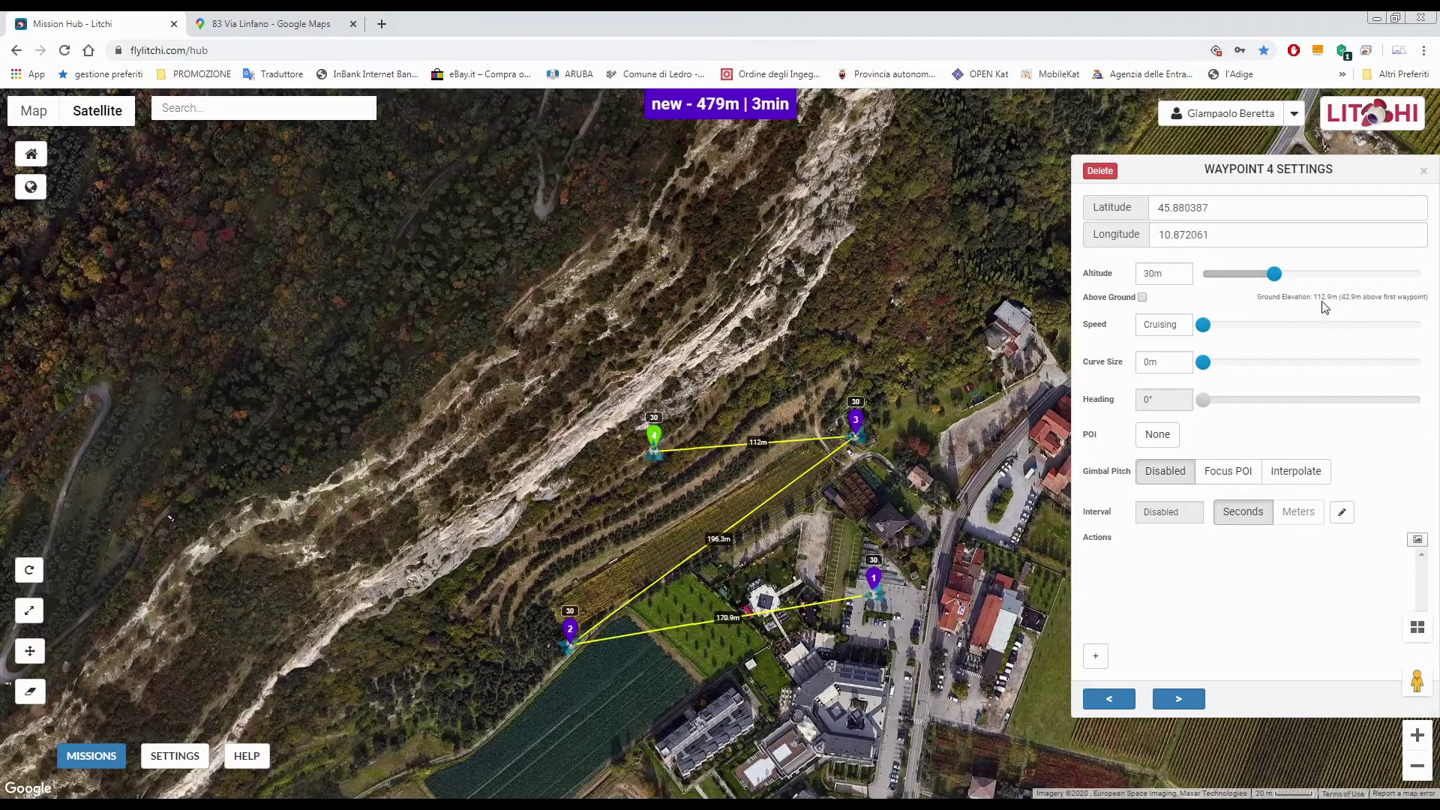
left_click_drag(656, 444, 491, 295)
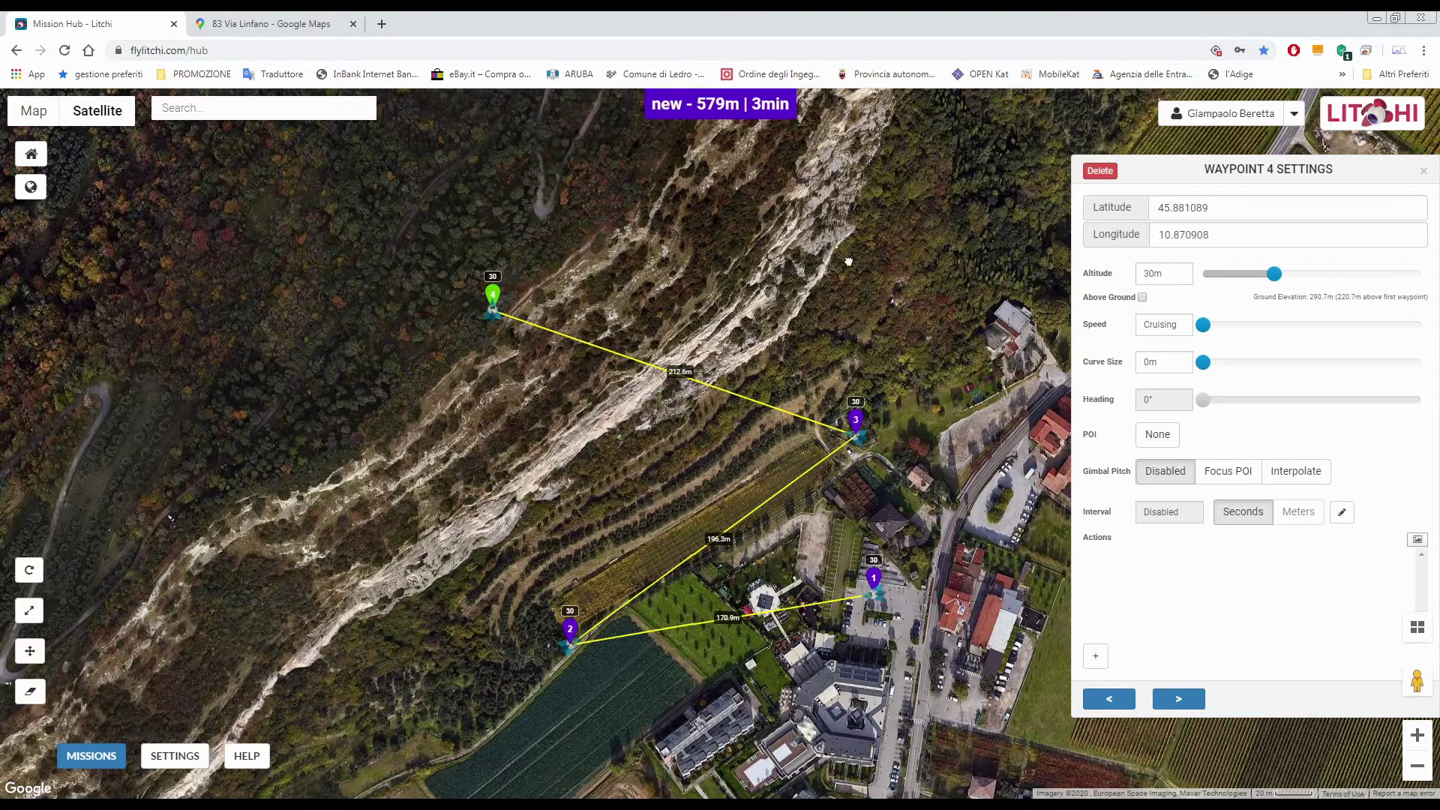
left_click_drag(896, 279, 652, 234)
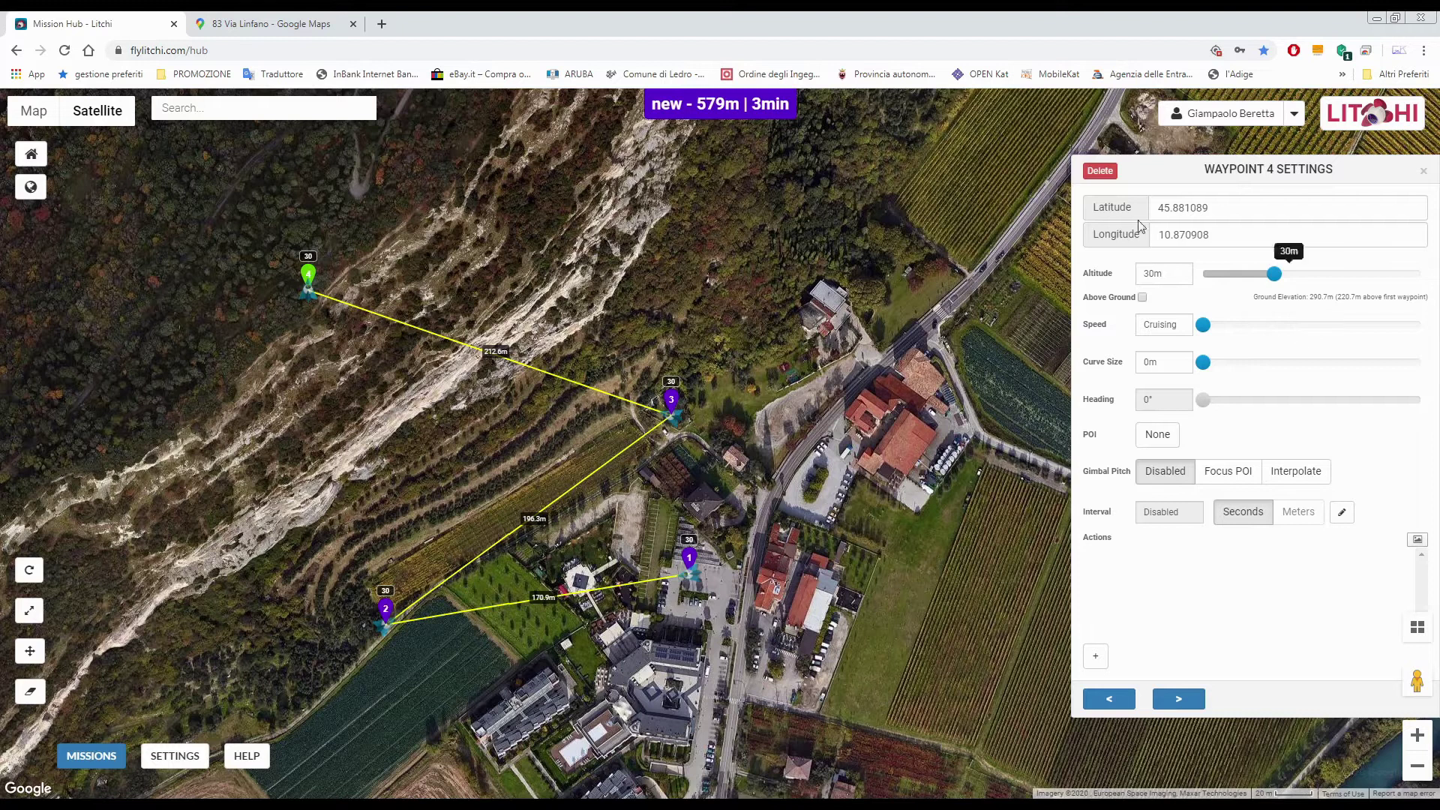
left_click(1099, 171)
Batch-set the altitude of waypoints 2 and 3 to 40 m
left_click_drag(778, 371, 790, 328)
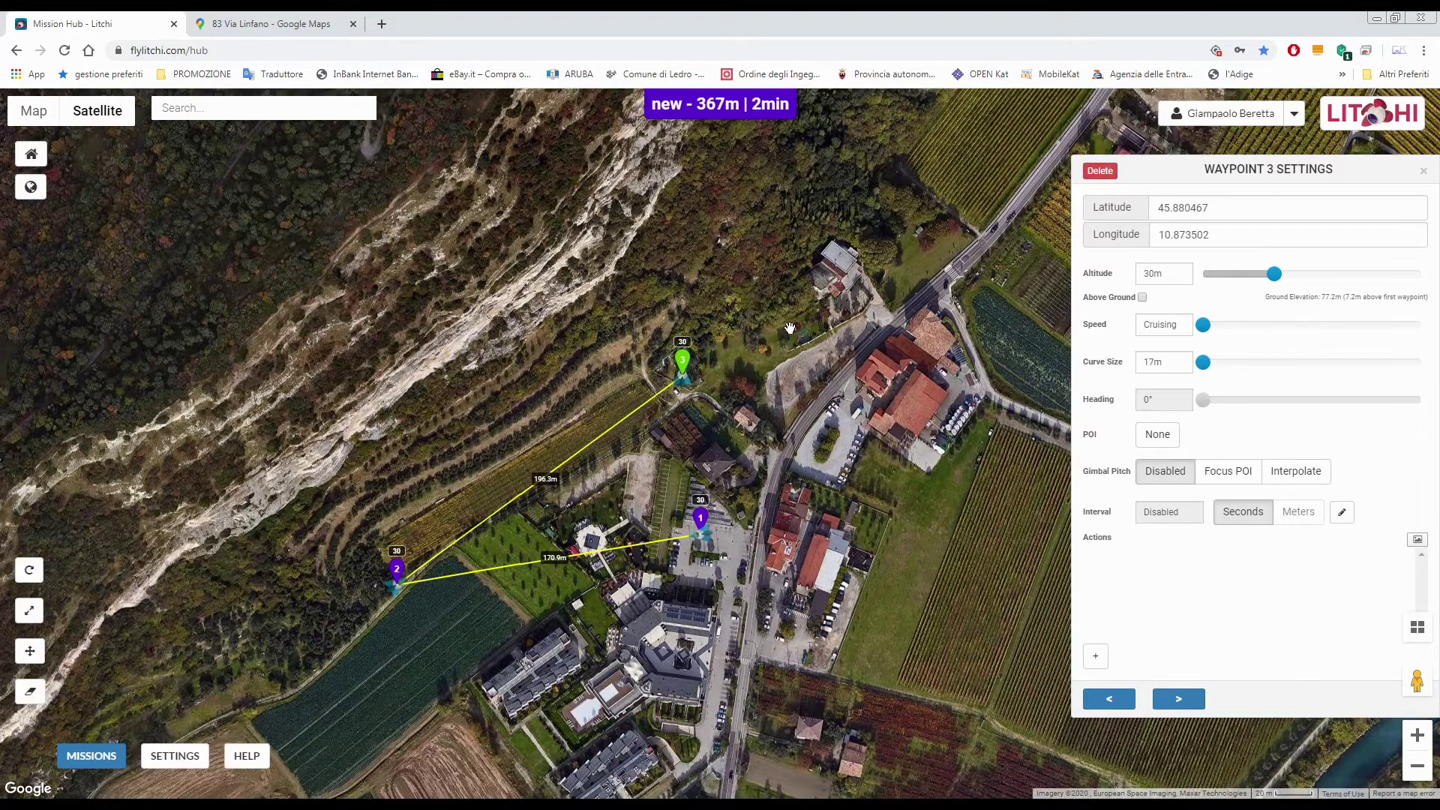
left_click_drag(723, 463, 680, 424)
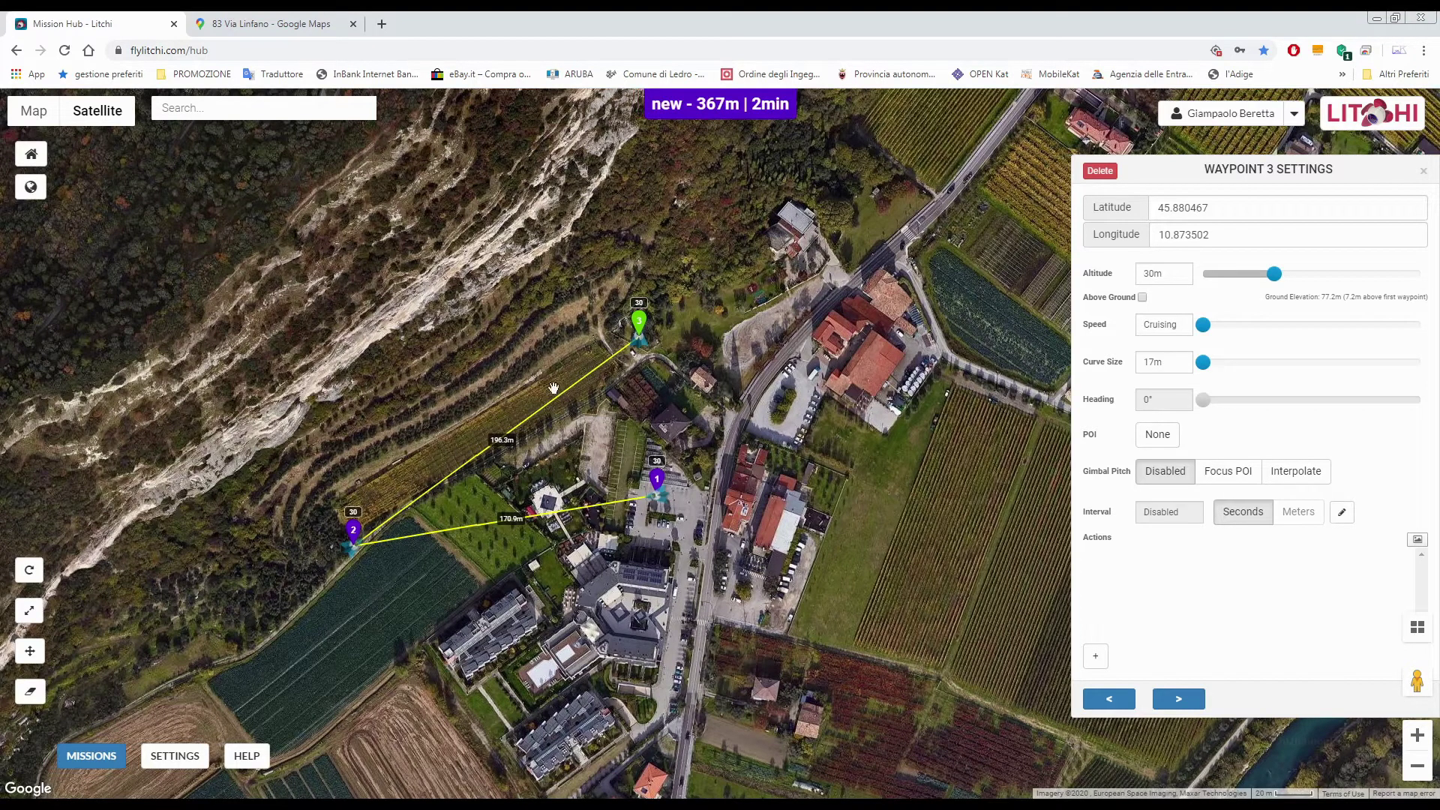
left_click(355, 530)
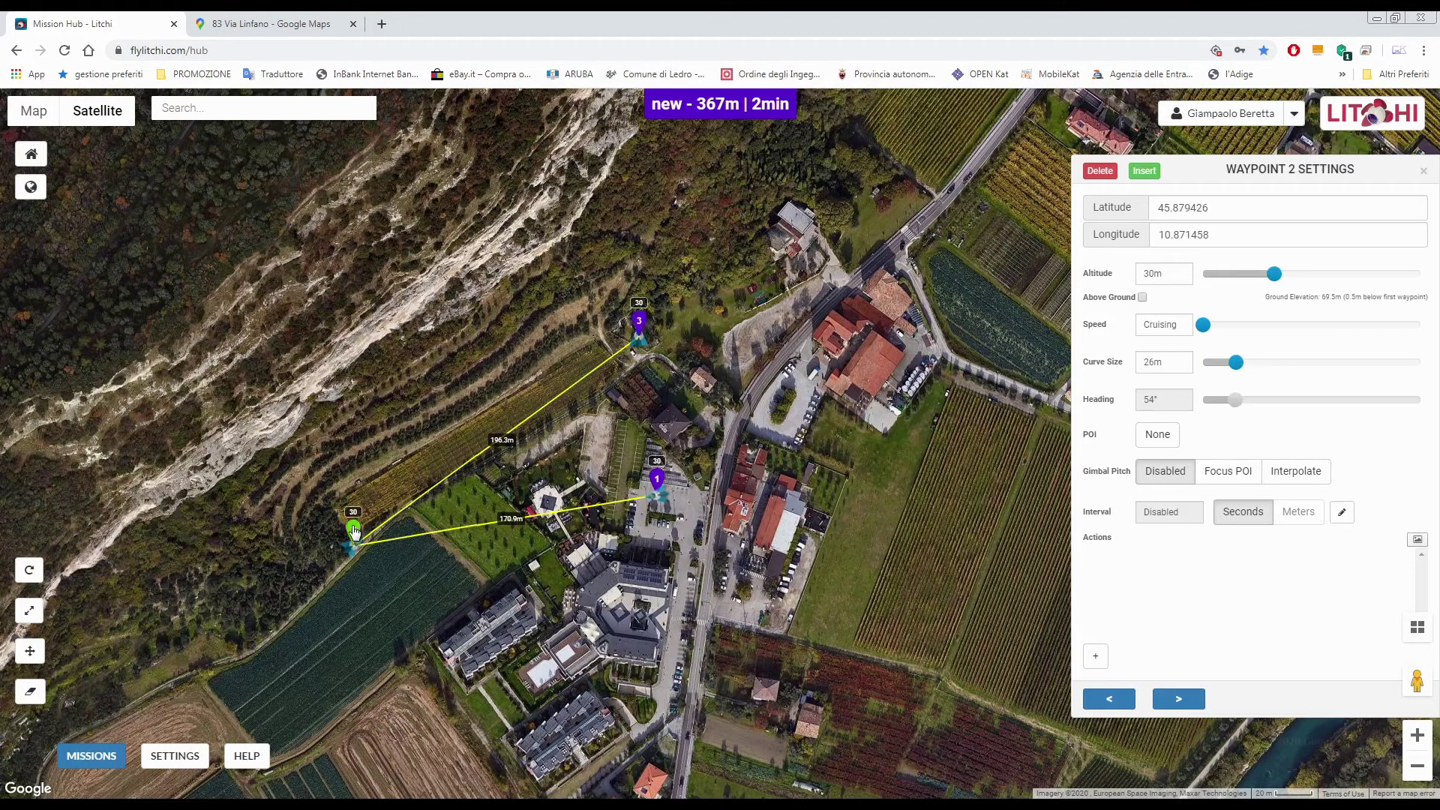
left_click(639, 324, "ctrl")
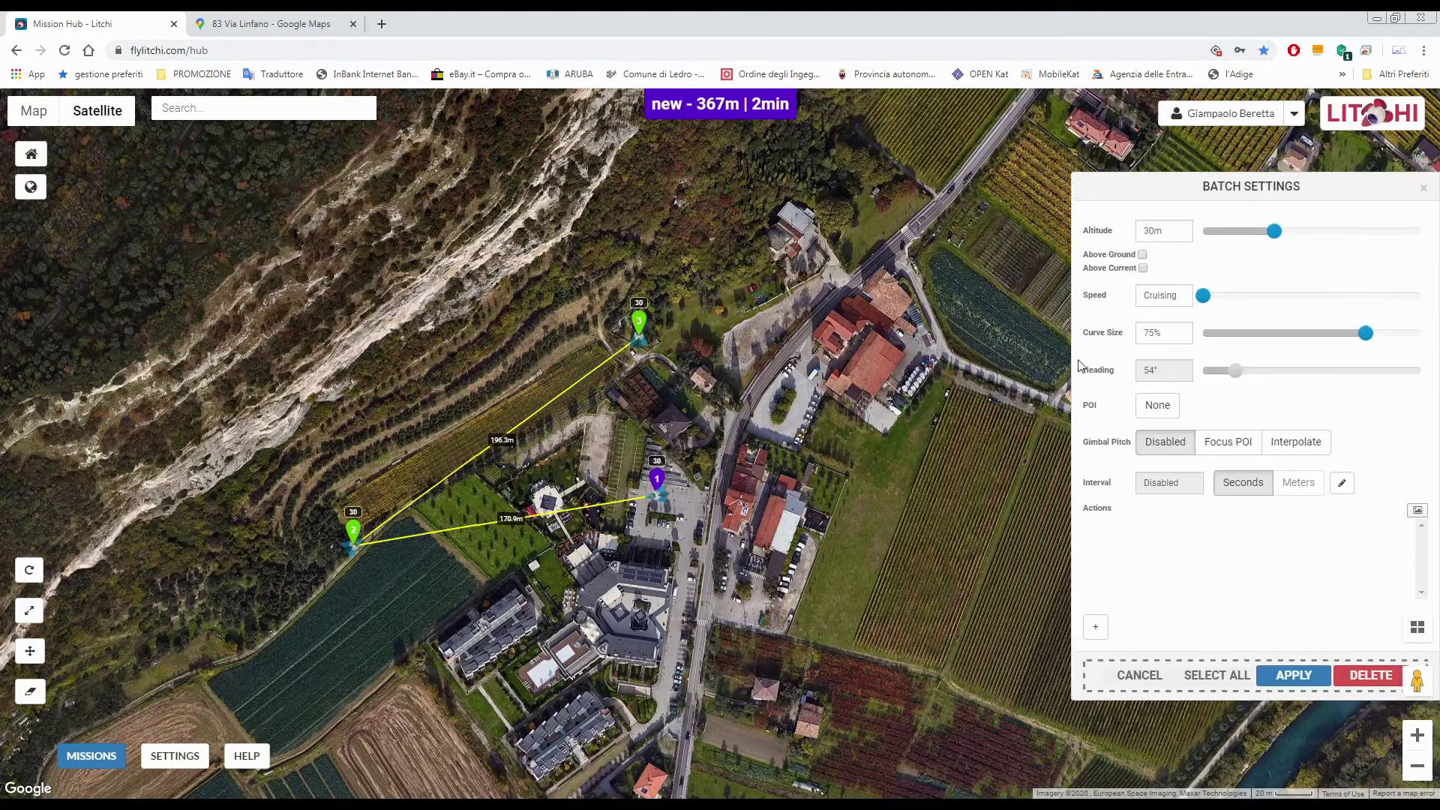
left_click(1174, 227)
type("40")
left_click(1294, 676)
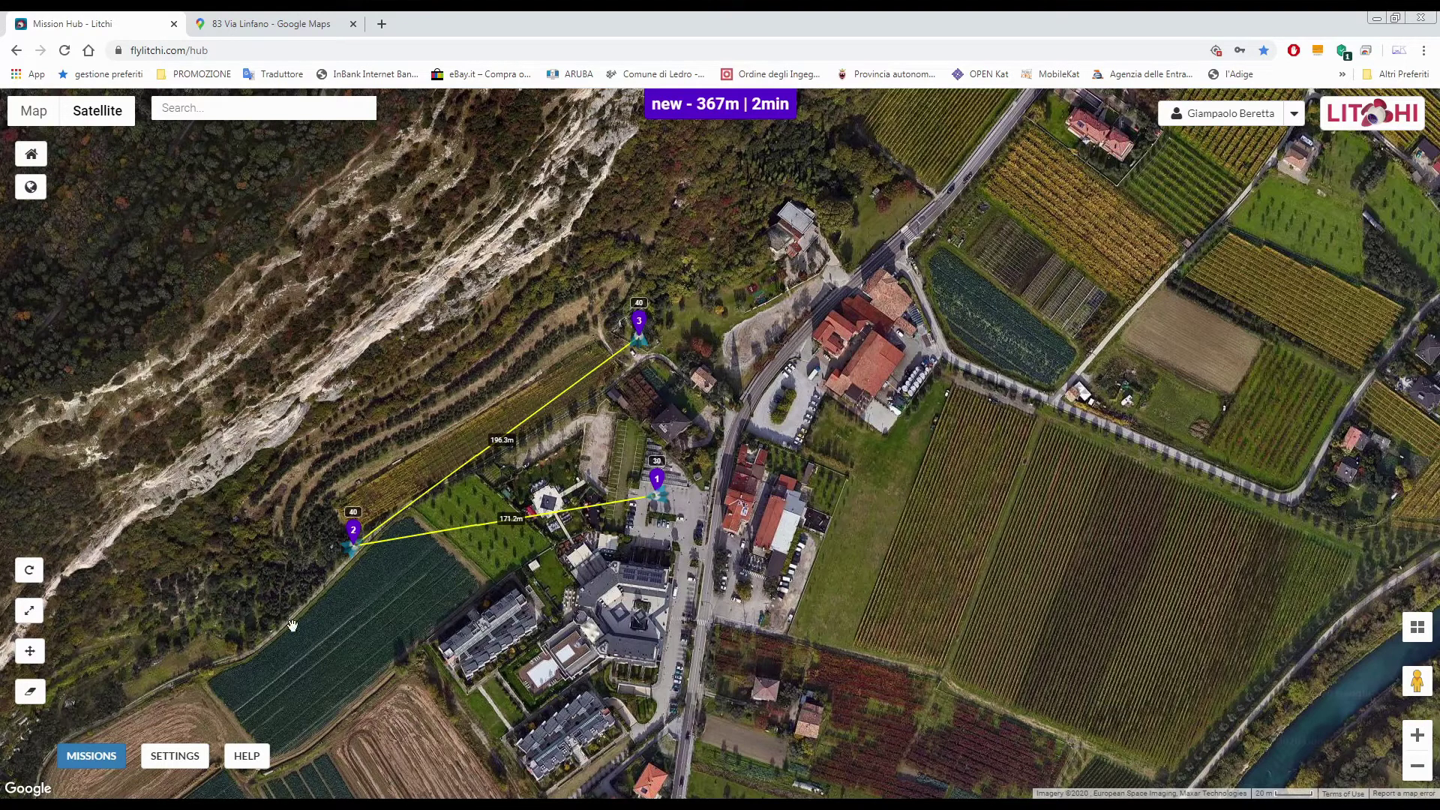
Export the mission as a CSV, replacing the existing litchi_mission.csv, and open the downloaded file in Excel
left_click(94, 756)
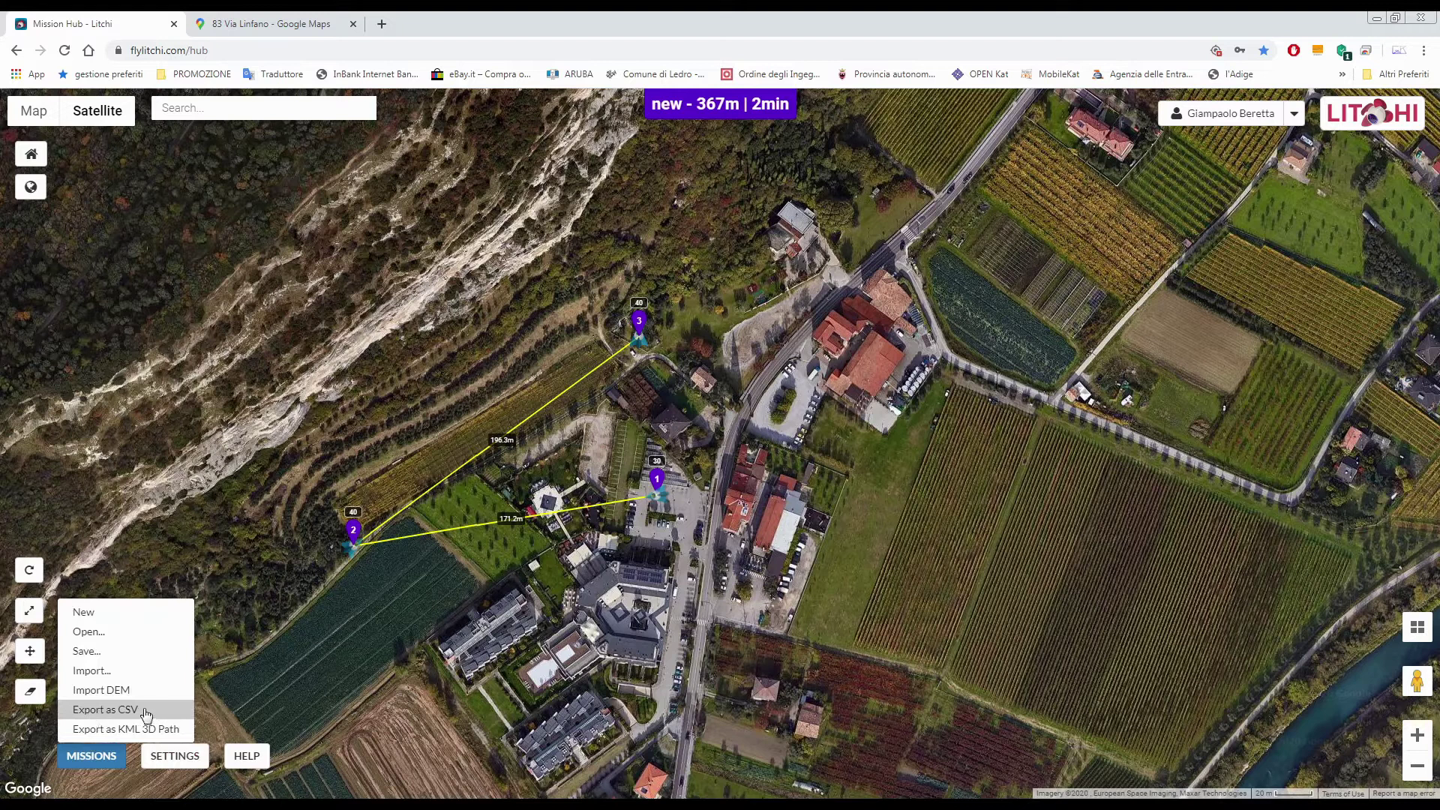
left_click(103, 710)
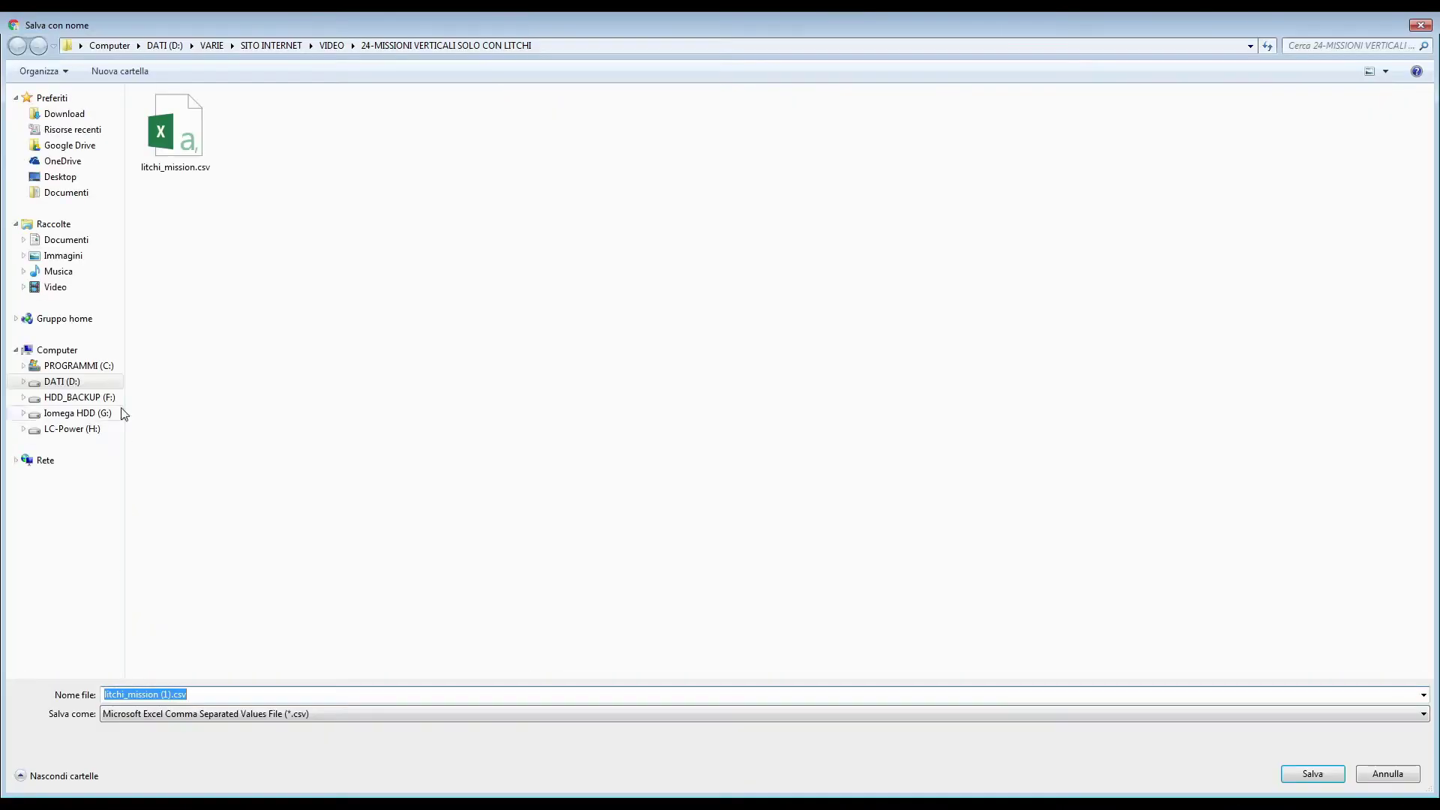
double_click(186, 130)
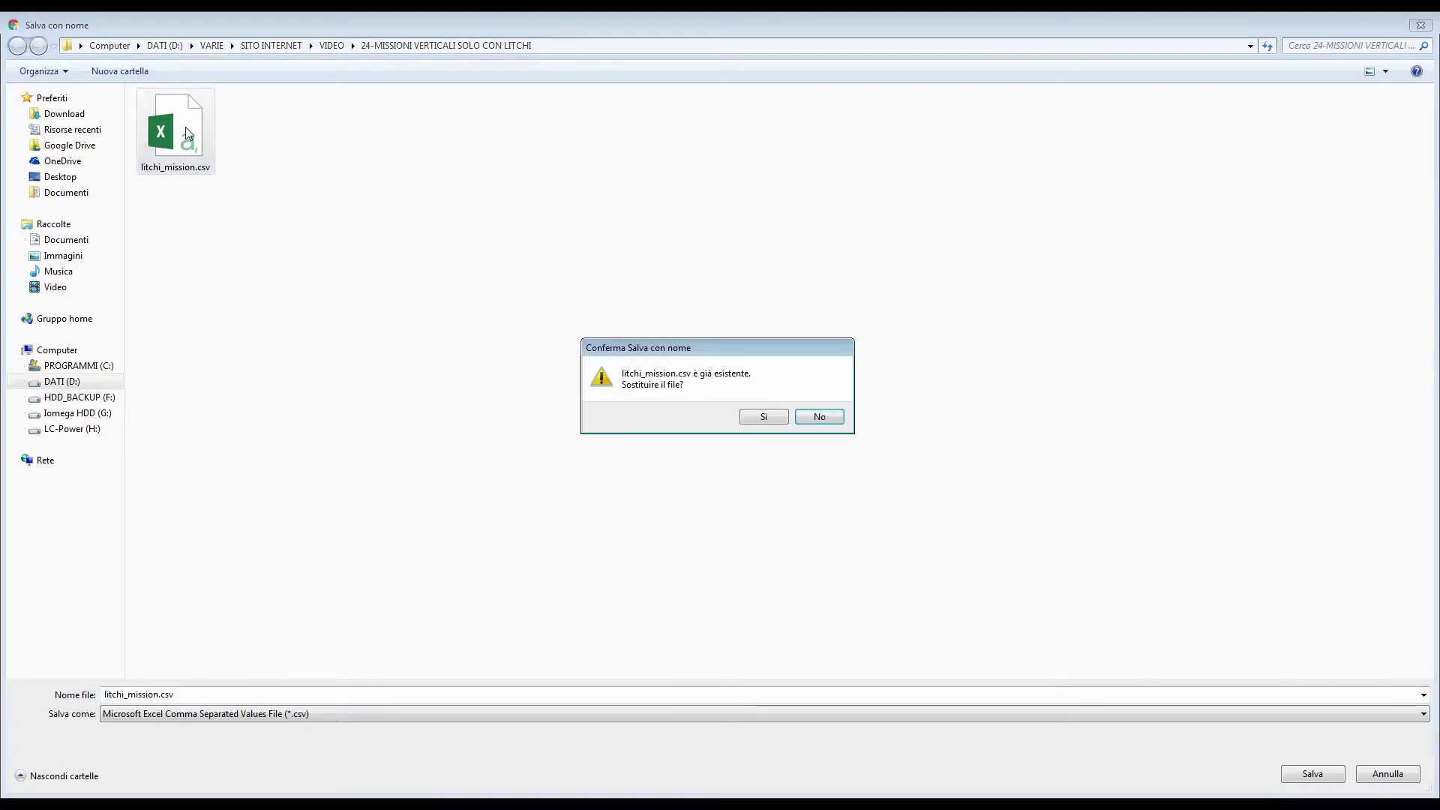
left_click(761, 417)
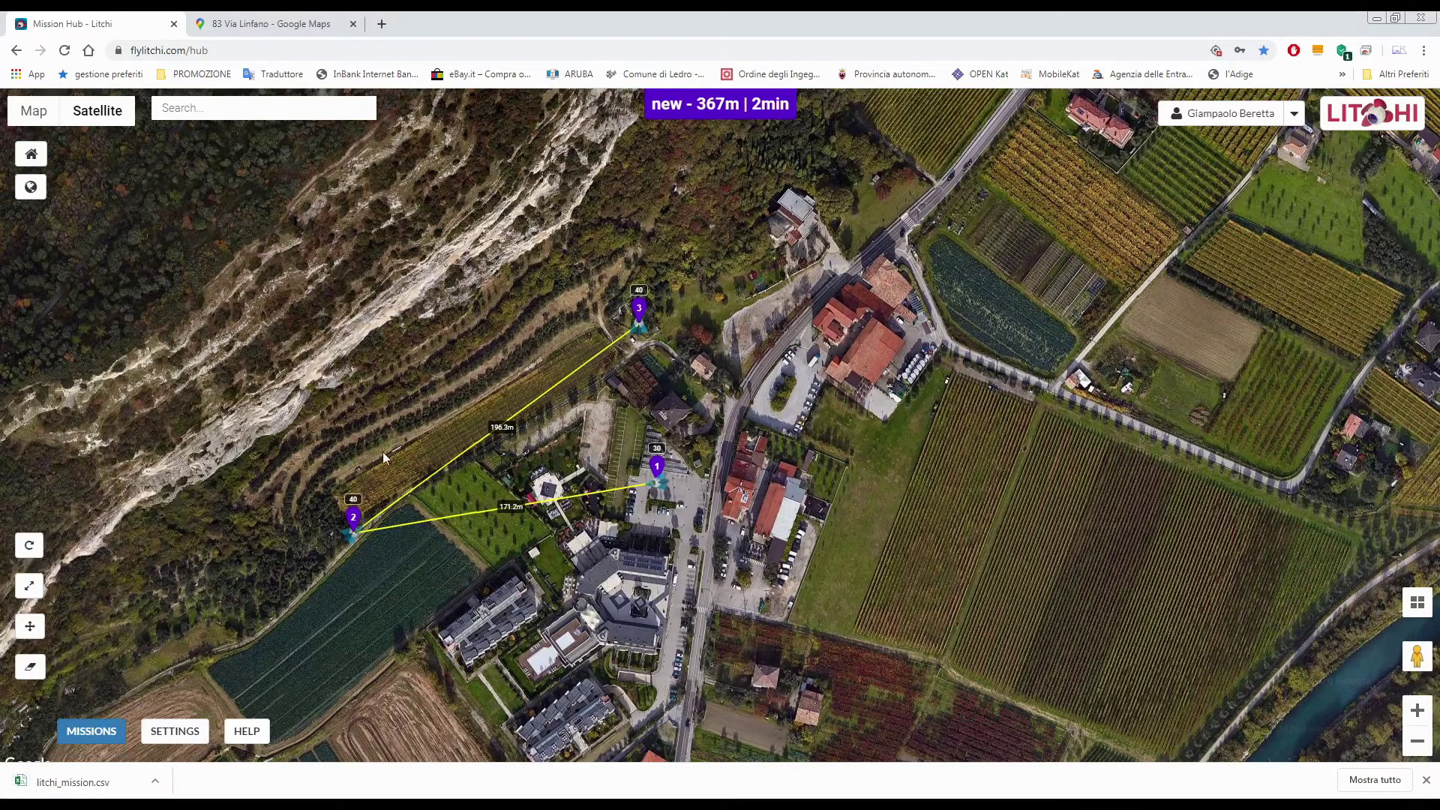
left_click(60, 791)
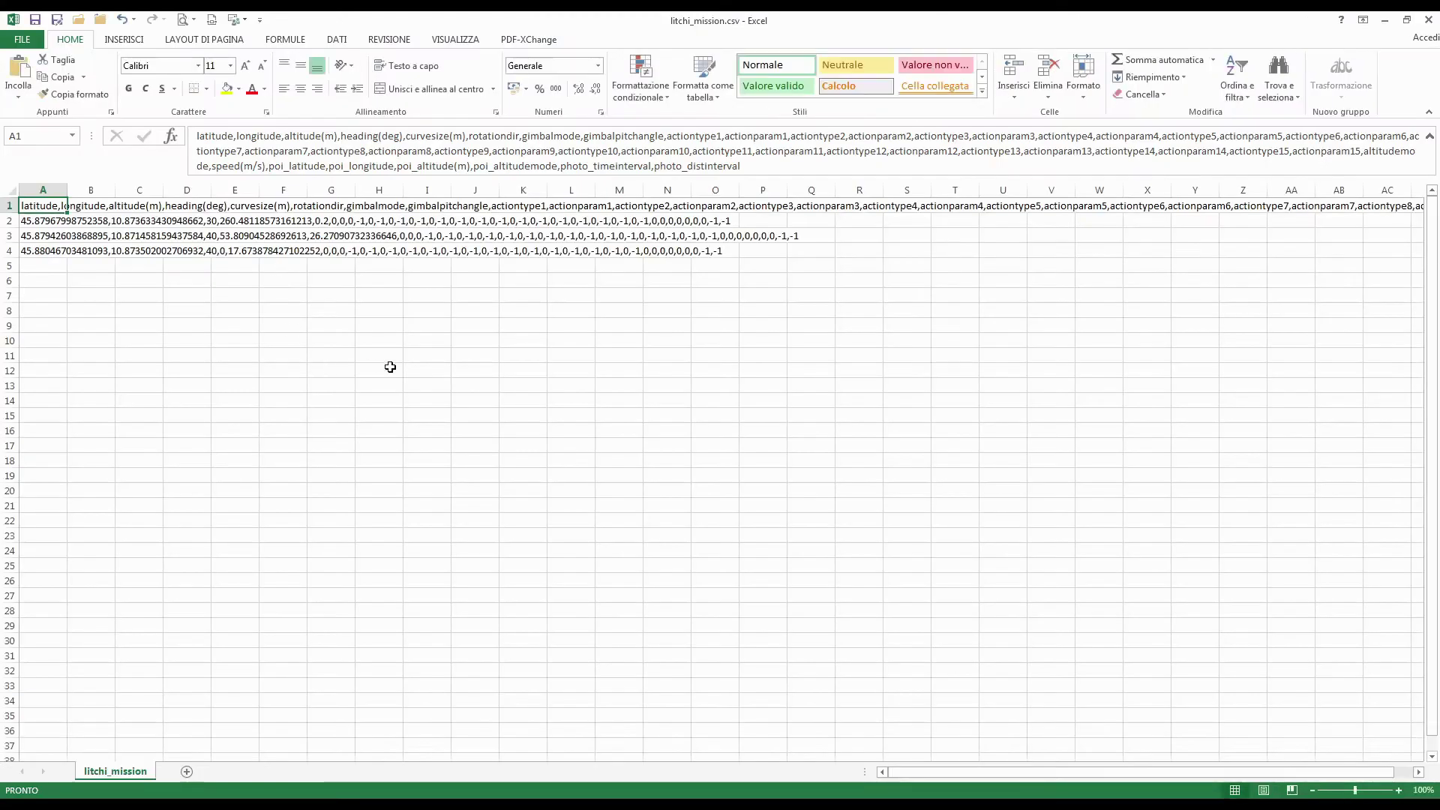
Fit column A's width to its contents and examine the header and the three waypoint rows
left_click(390, 367)
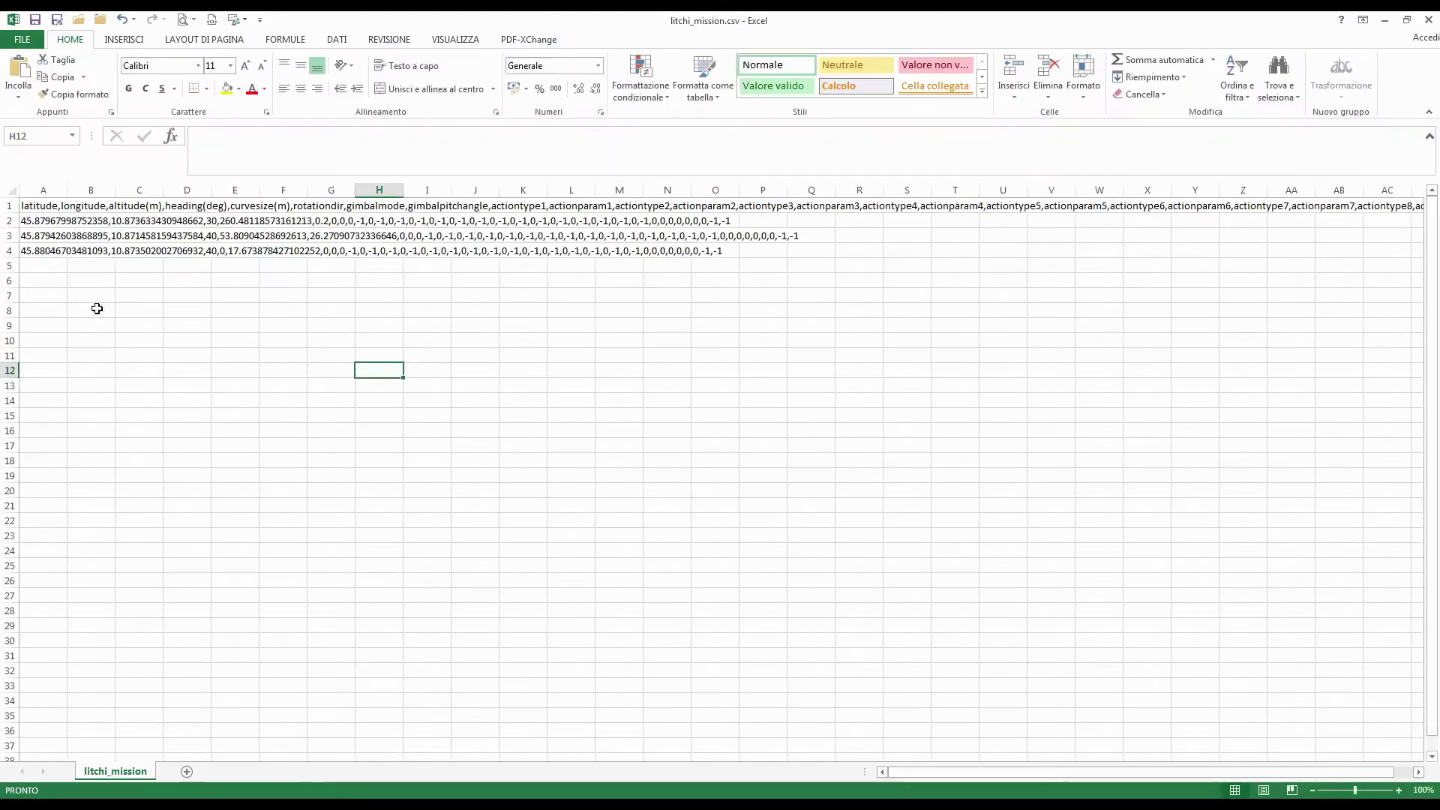
left_click(51, 189)
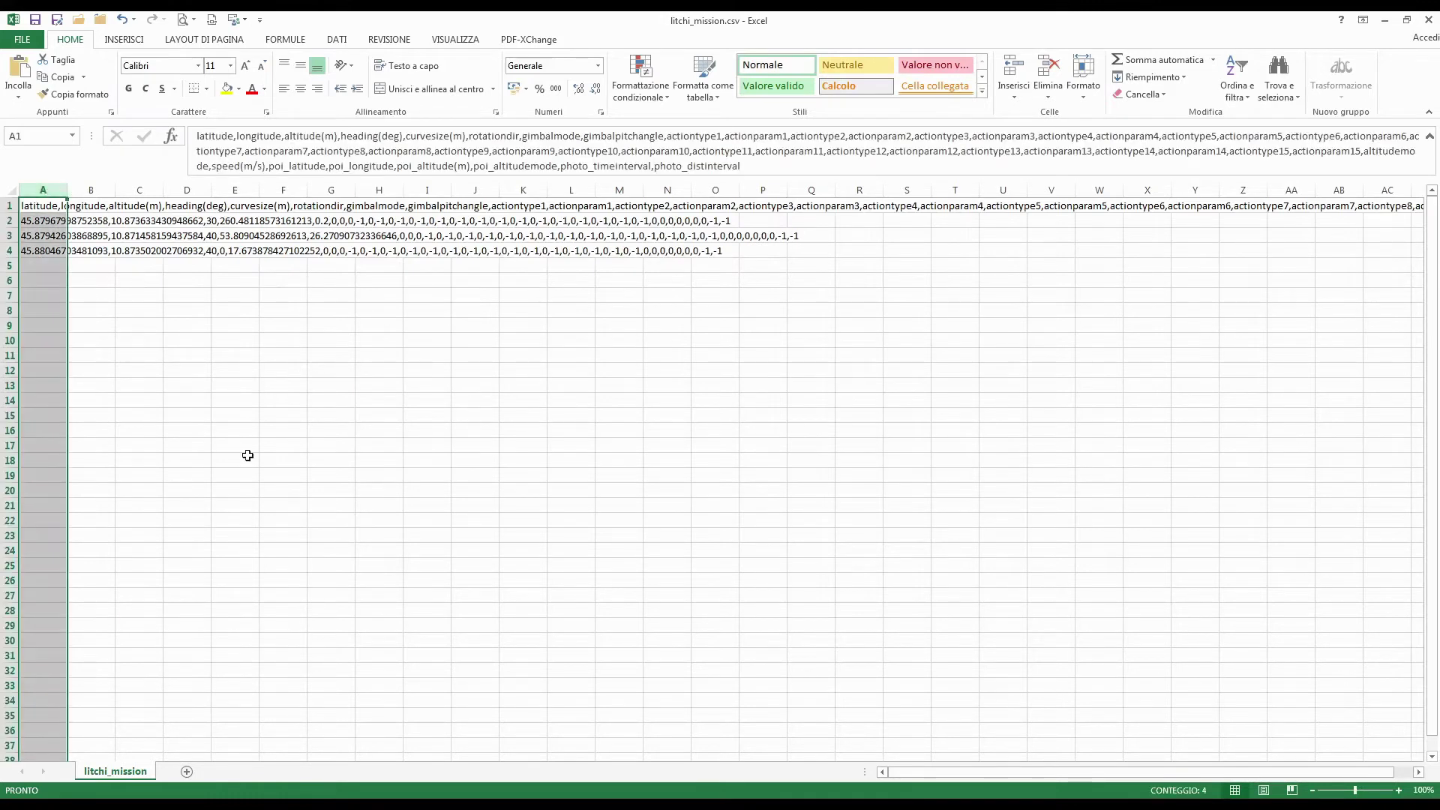
left_click(235, 430)
double_click(68, 186)
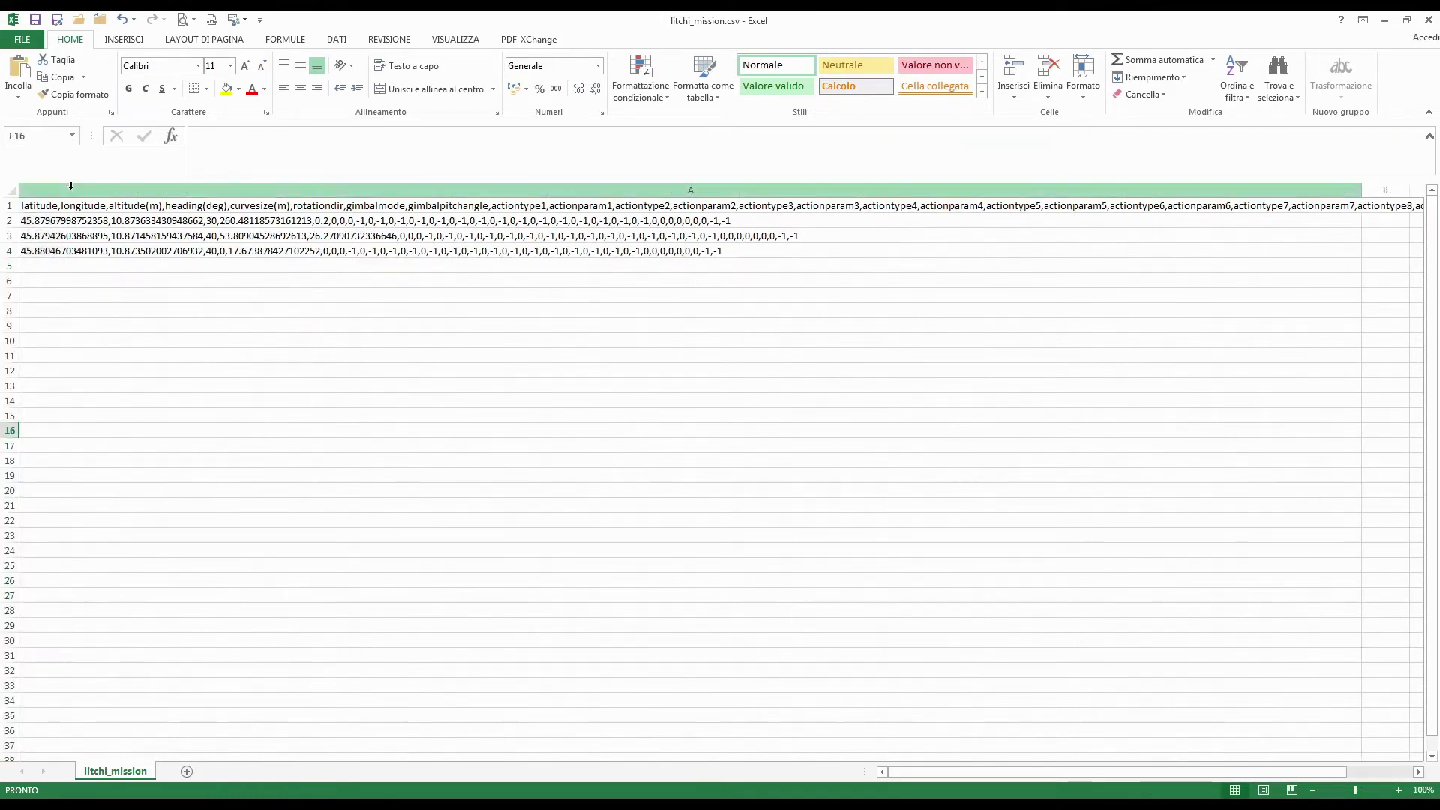
left_click(75, 205)
left_click(73, 221)
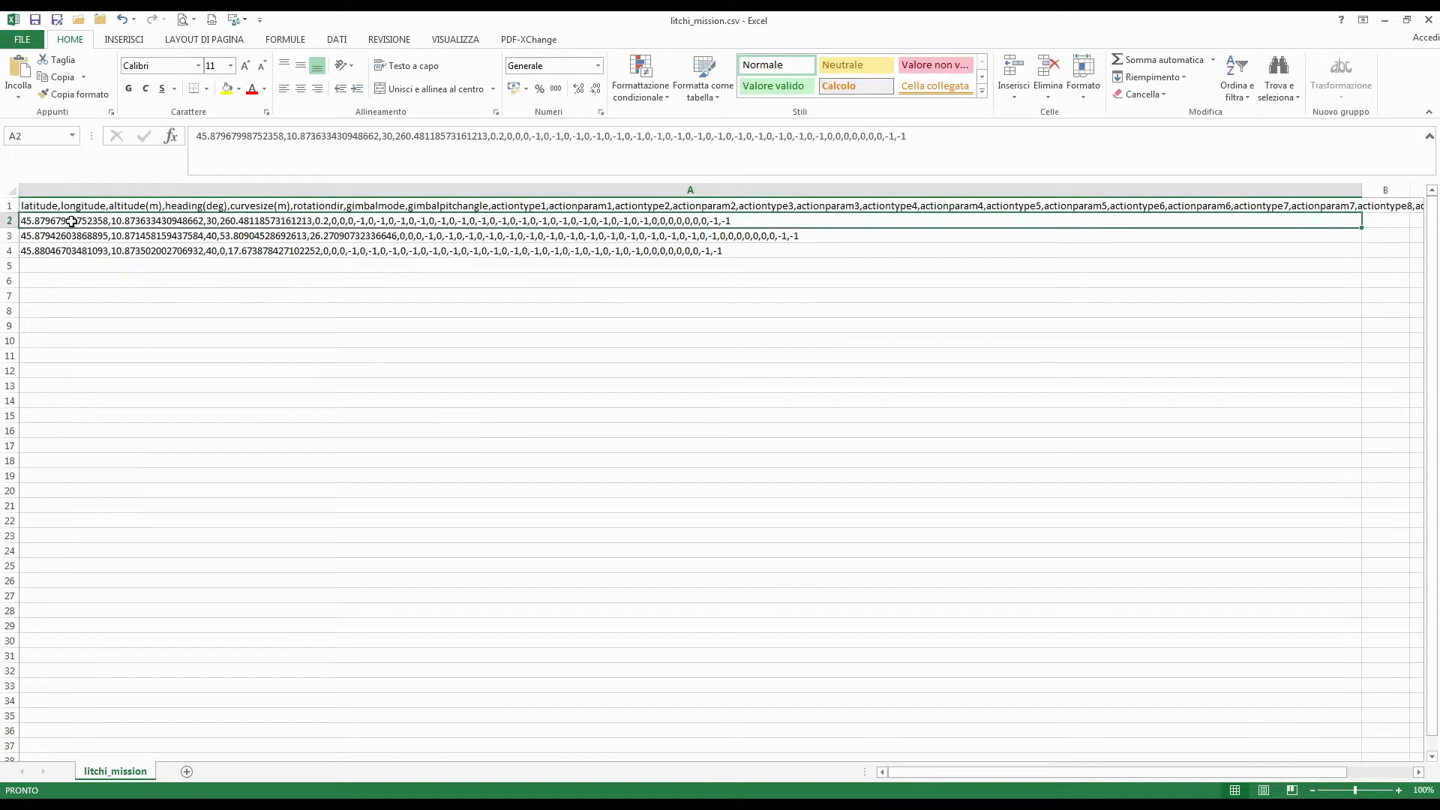
left_click(74, 236)
left_click(84, 252)
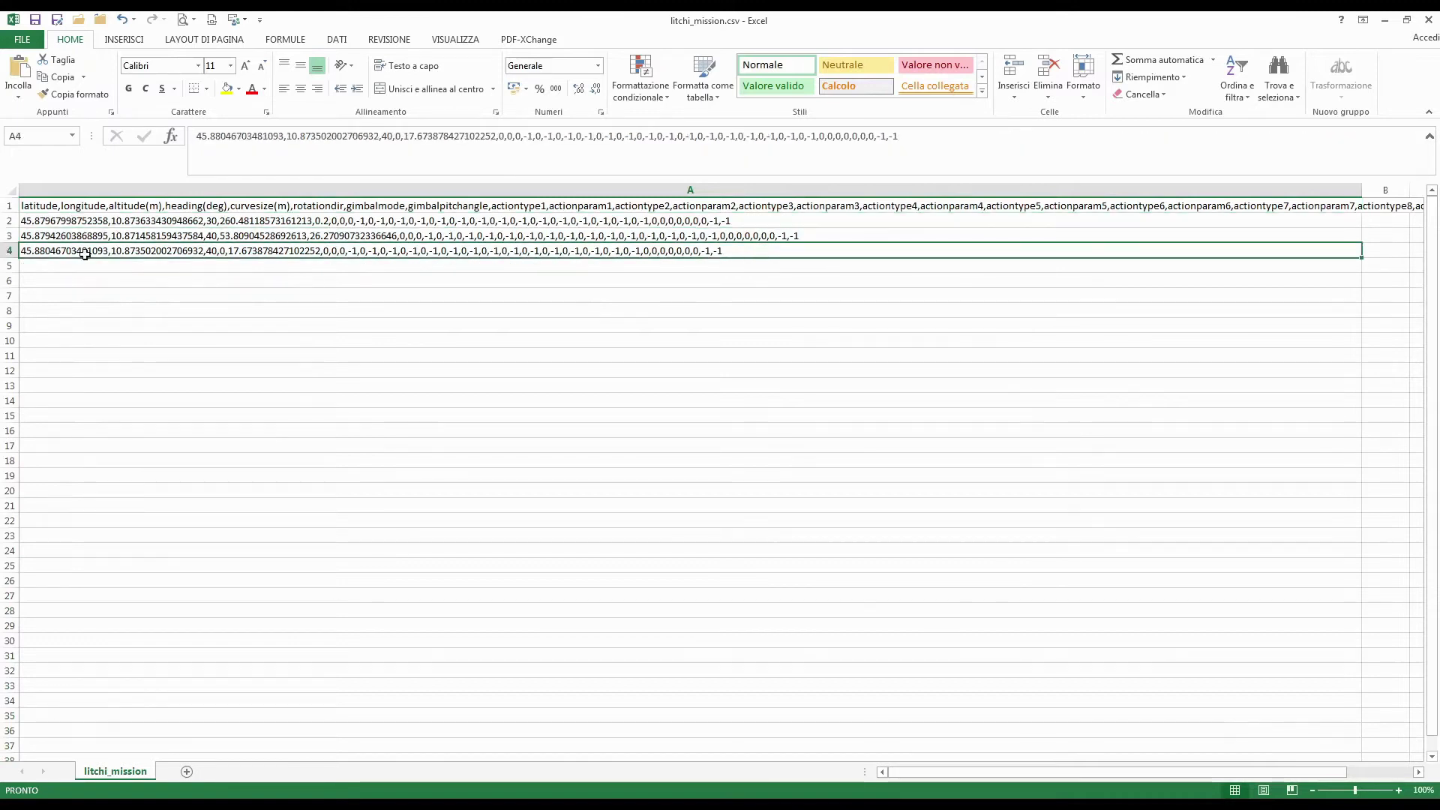
Split column A into separate columns with Text to Columns, as delimited data using only the comma as delimiter
left_click(60, 189)
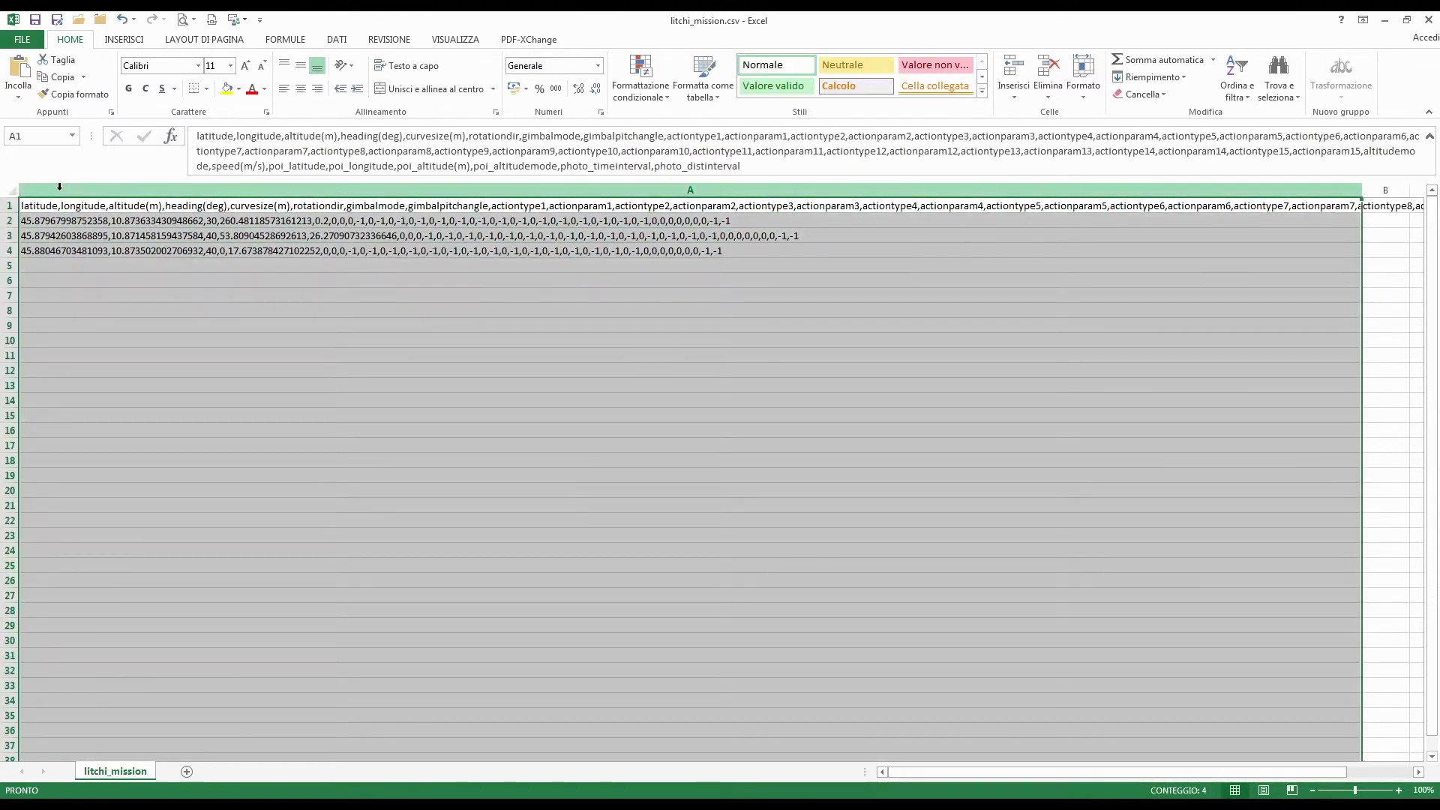
left_click(336, 41)
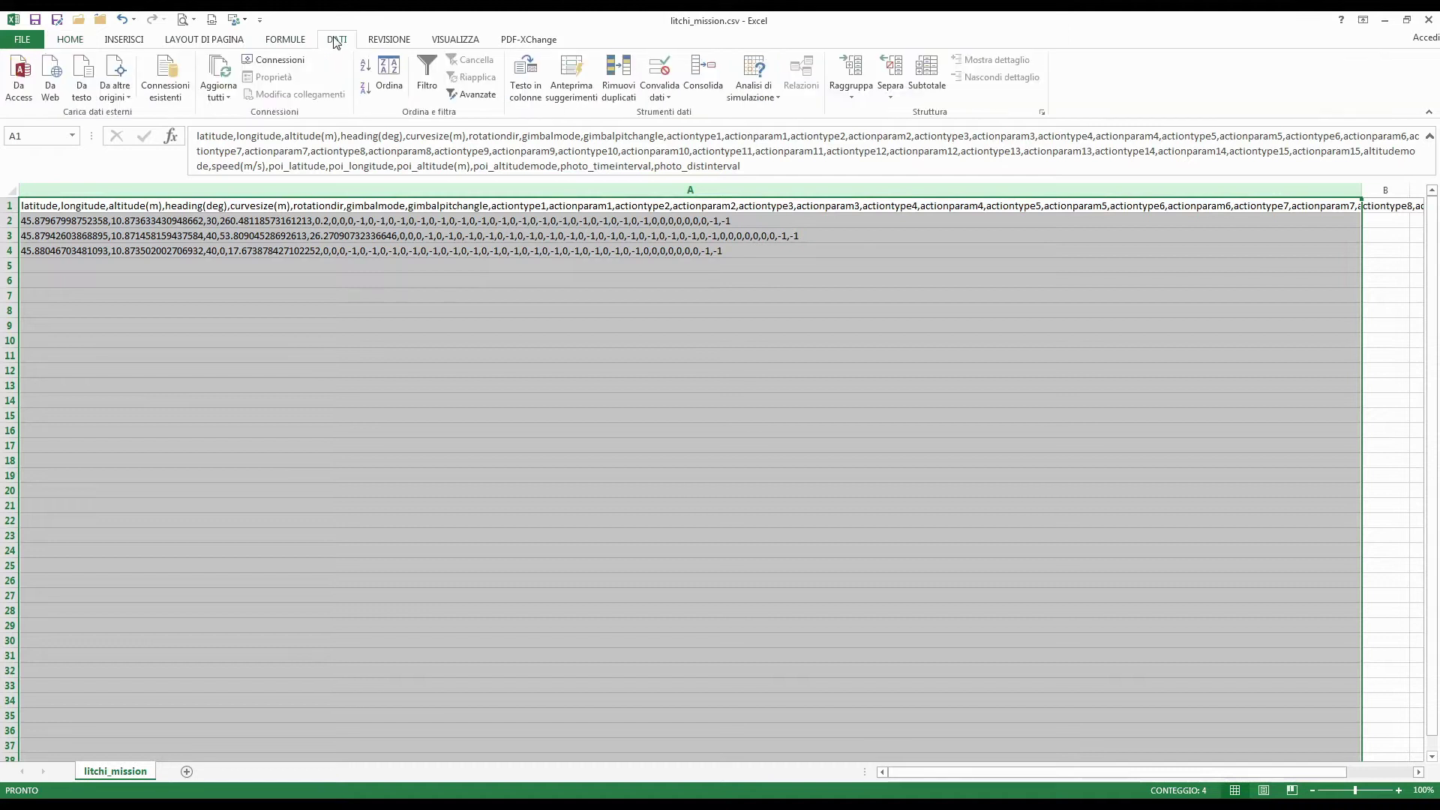
left_click(526, 83)
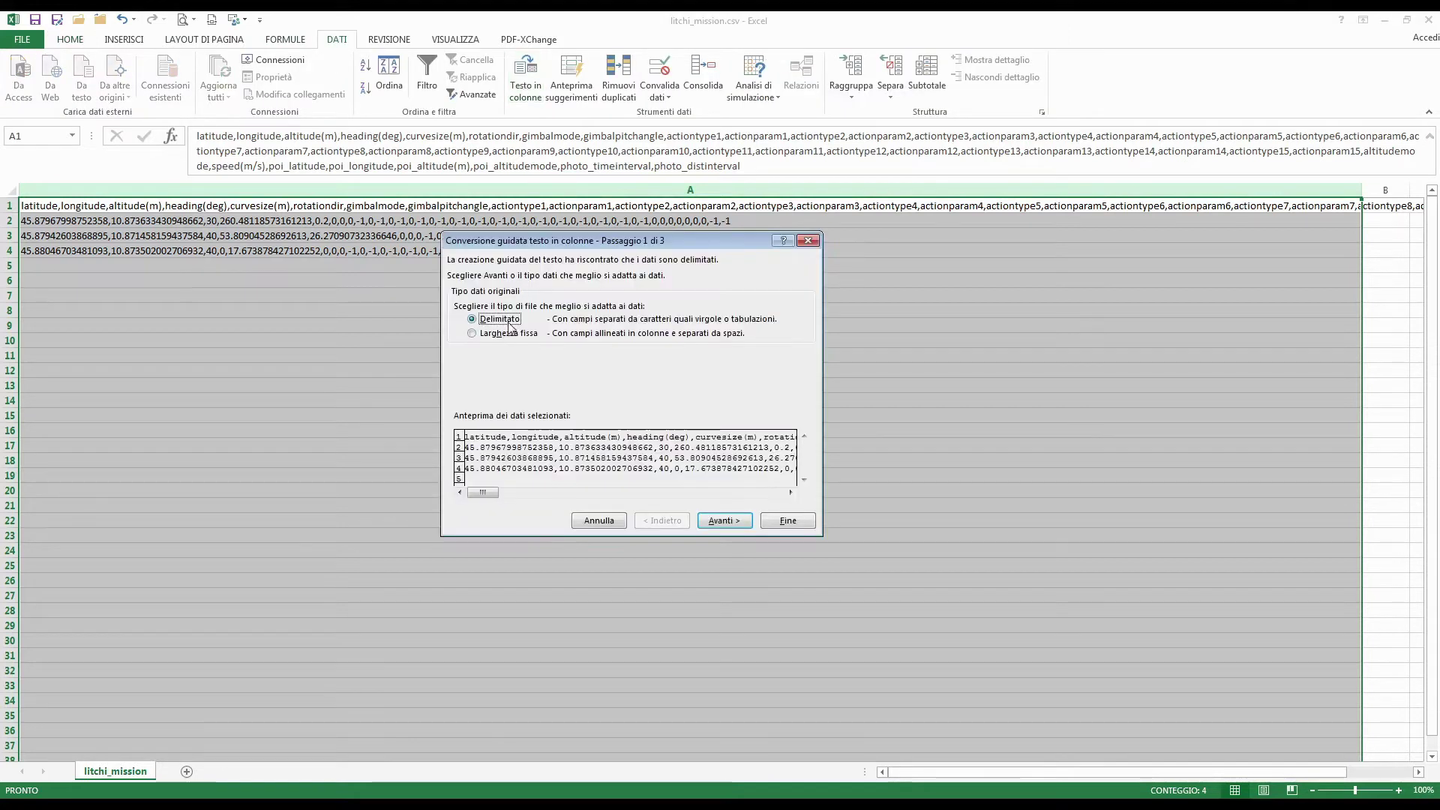
left_click(723, 521)
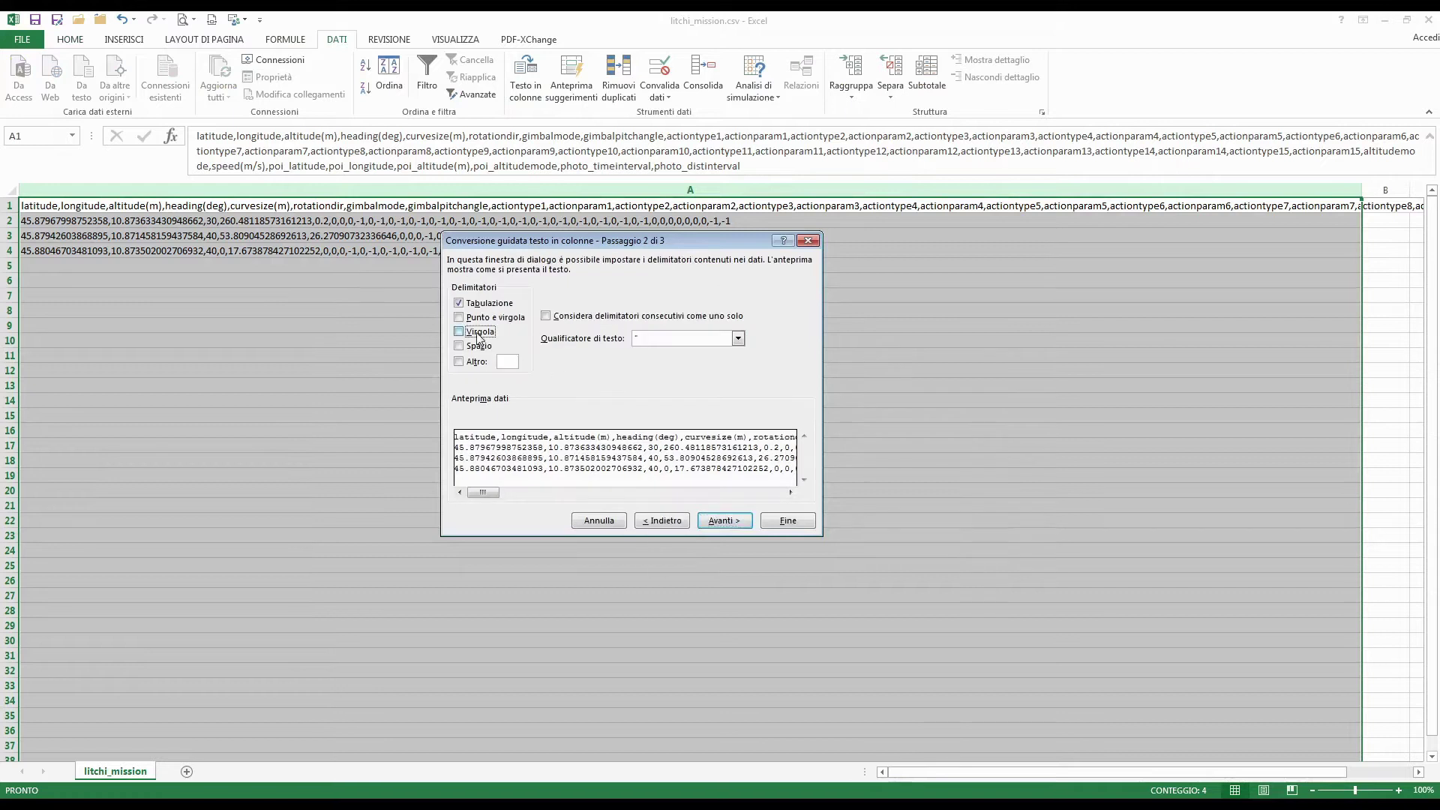
left_click(478, 336)
left_click(481, 304)
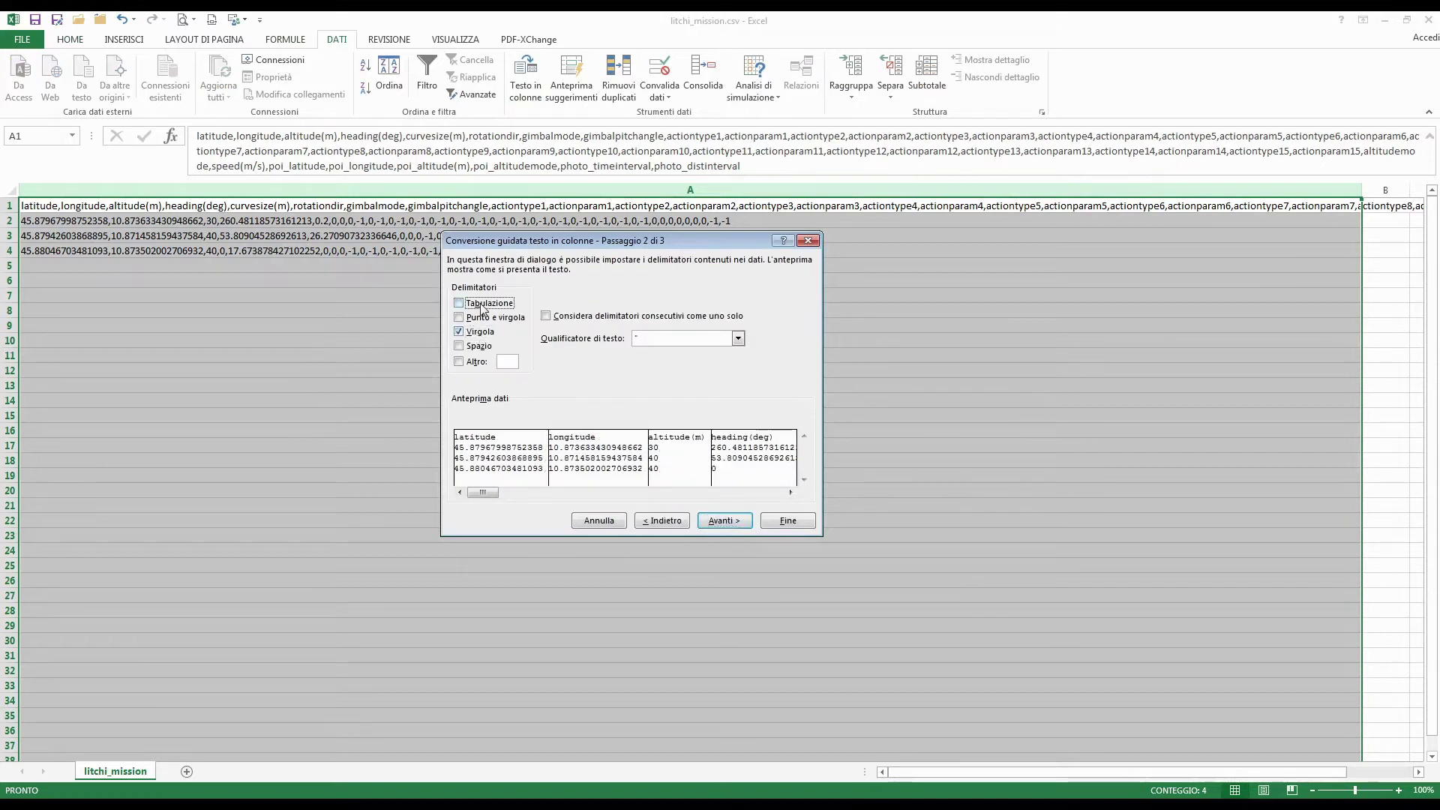
left_click(798, 526)
left_click(434, 384)
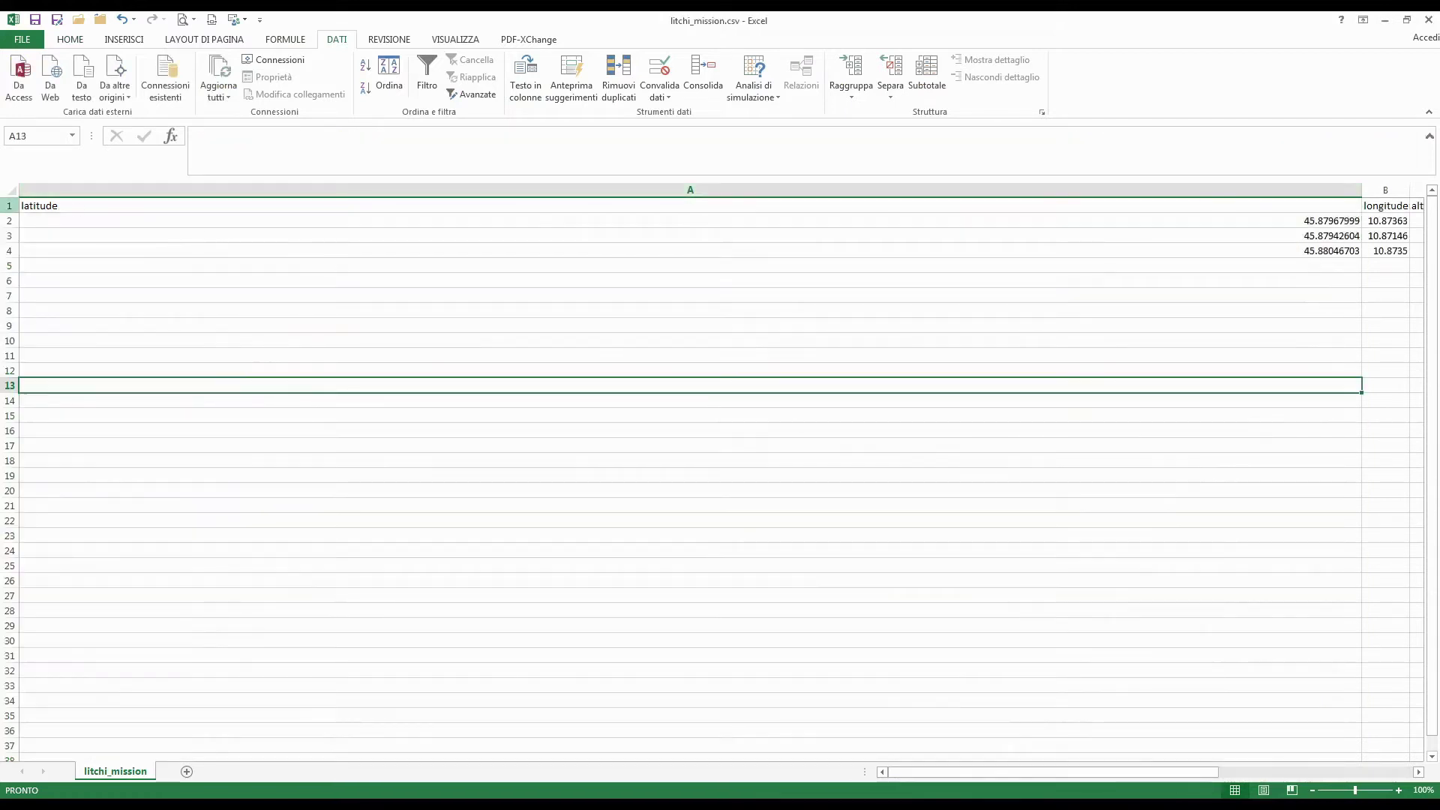
Auto-fit the width of all columns in the litchi_mission sheet to their contents
left_click(11, 189)
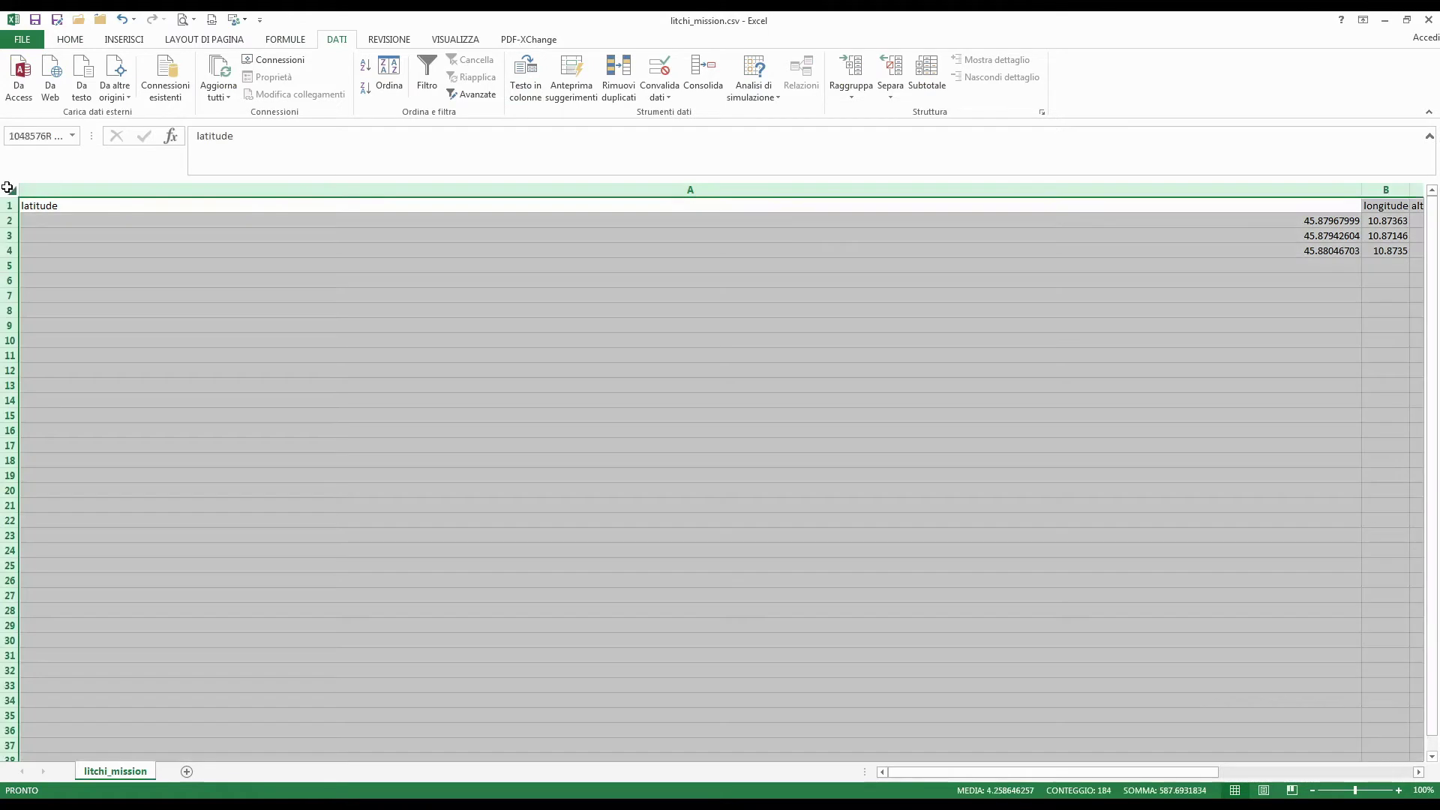
double_click(1363, 193)
left_click(512, 396)
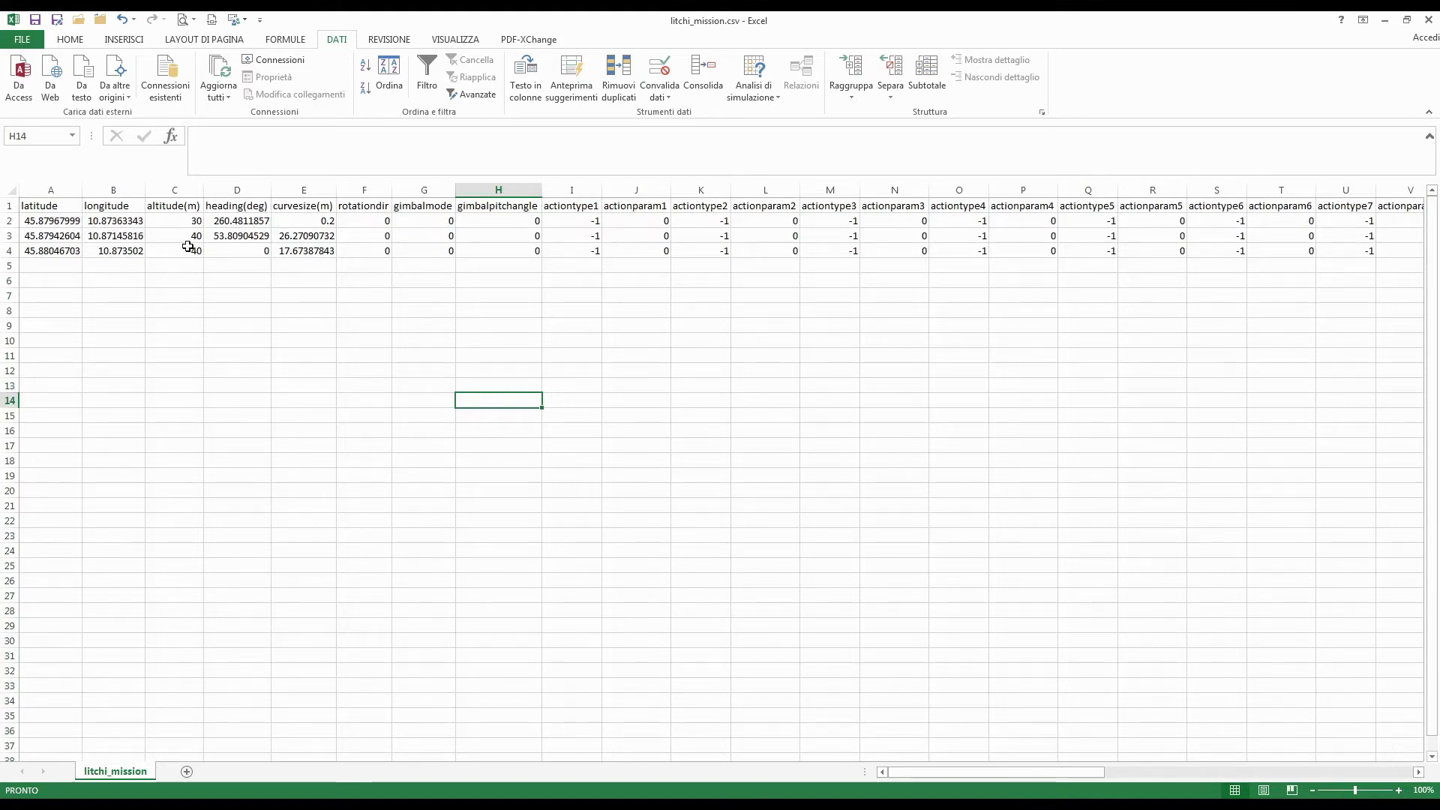
Check the three waypoints' values in the altitude(m) column
left_click(184, 221)
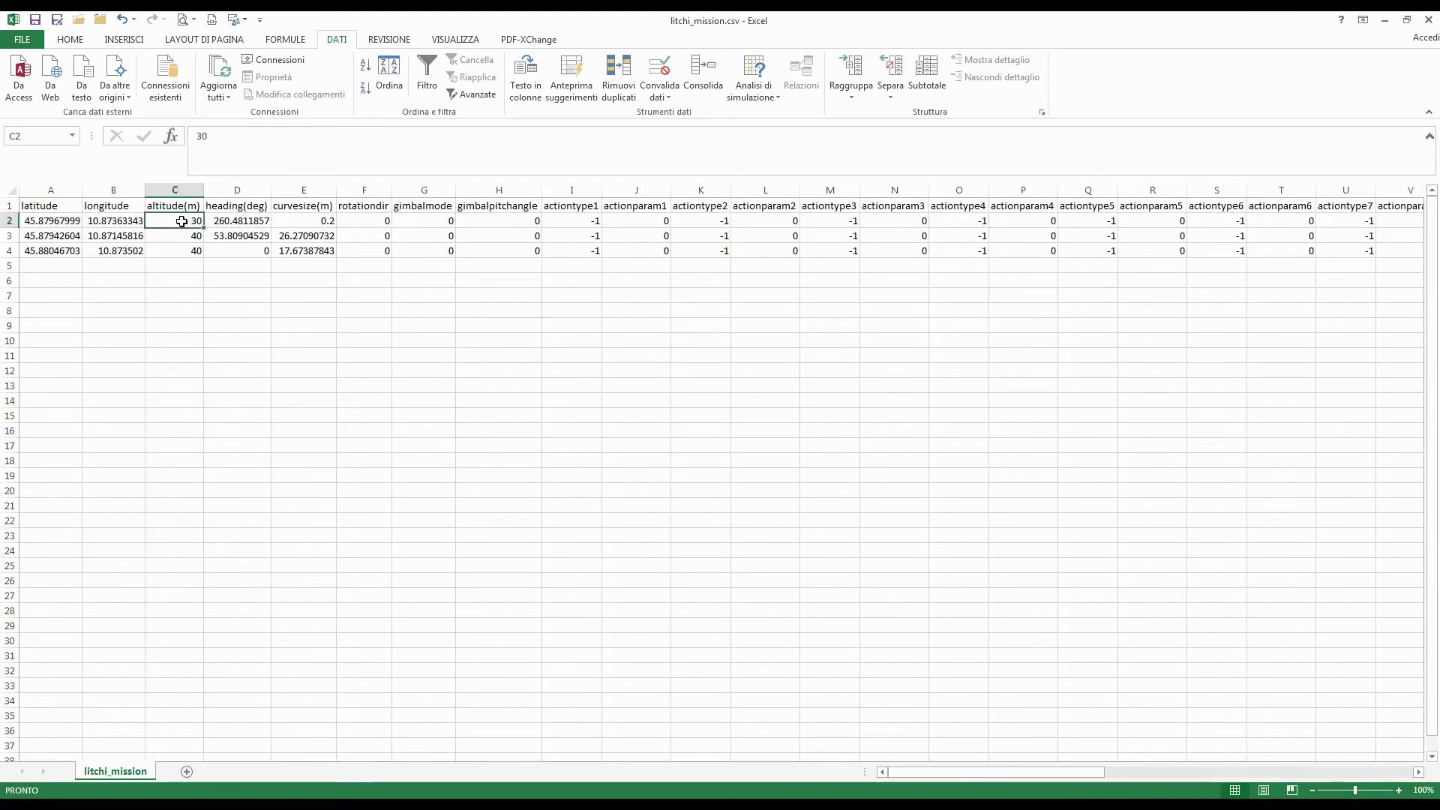
left_click(178, 238)
left_click(184, 248)
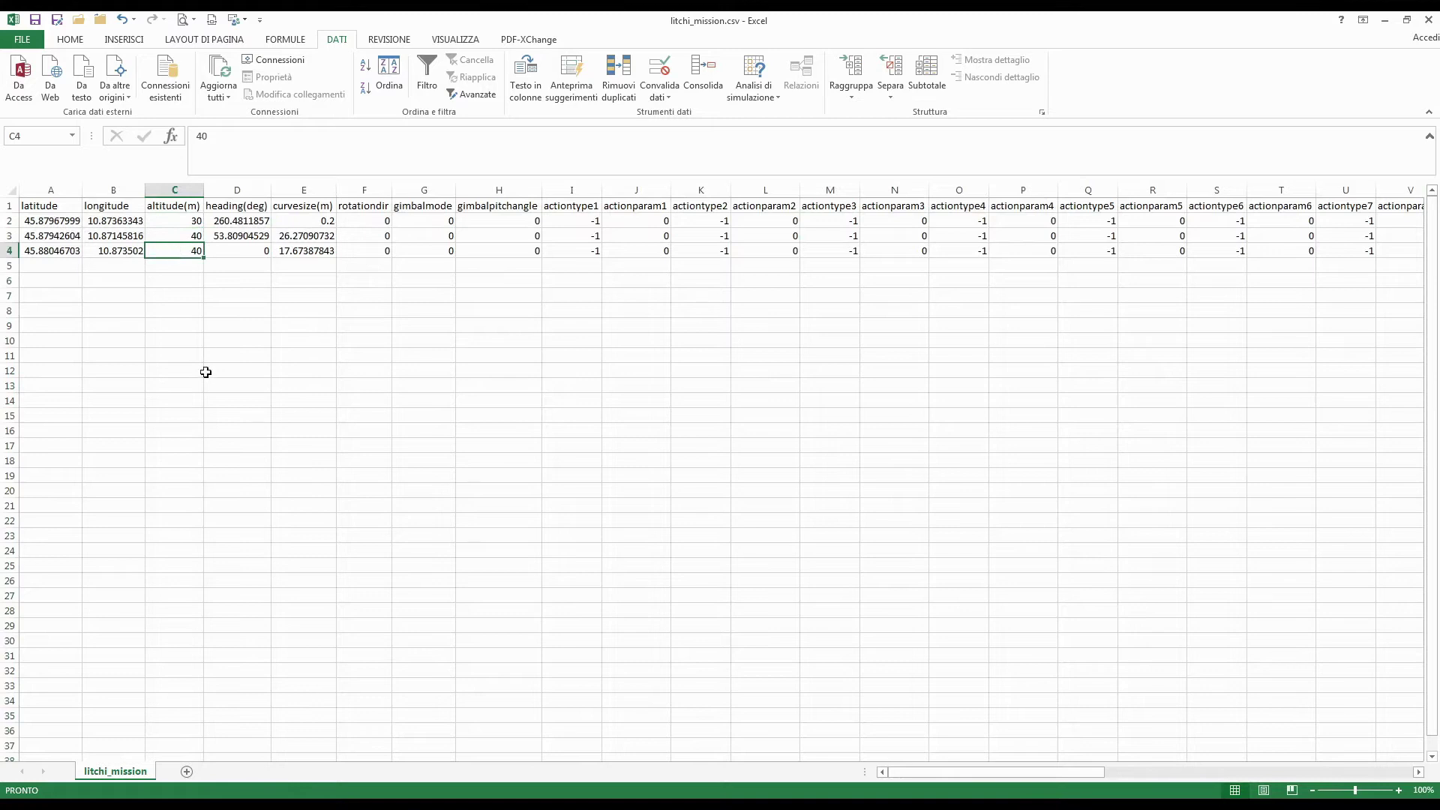
Insert an empty column before the latitude column and narrow it to about the width of the other columns
right_click(35, 191)
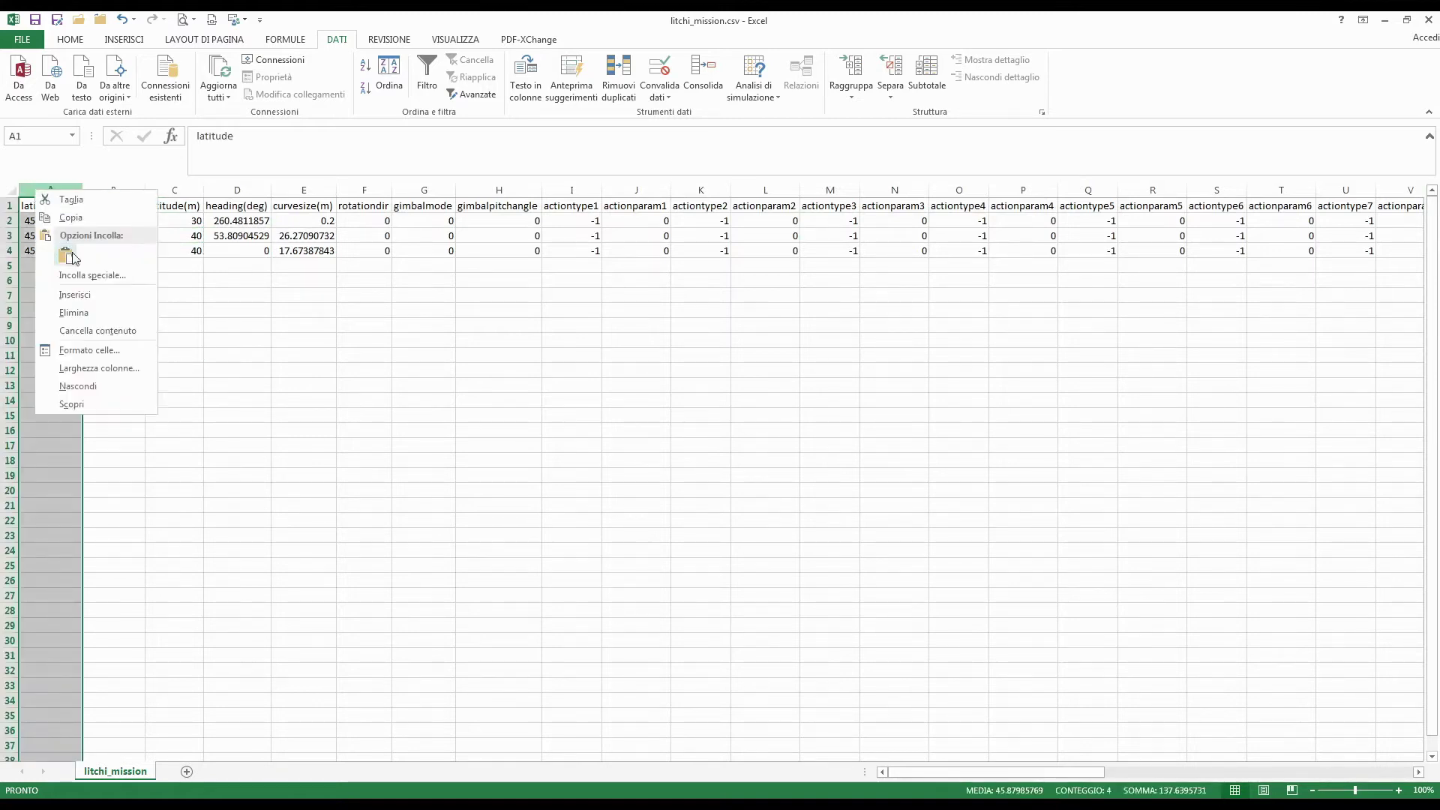
left_click(75, 295)
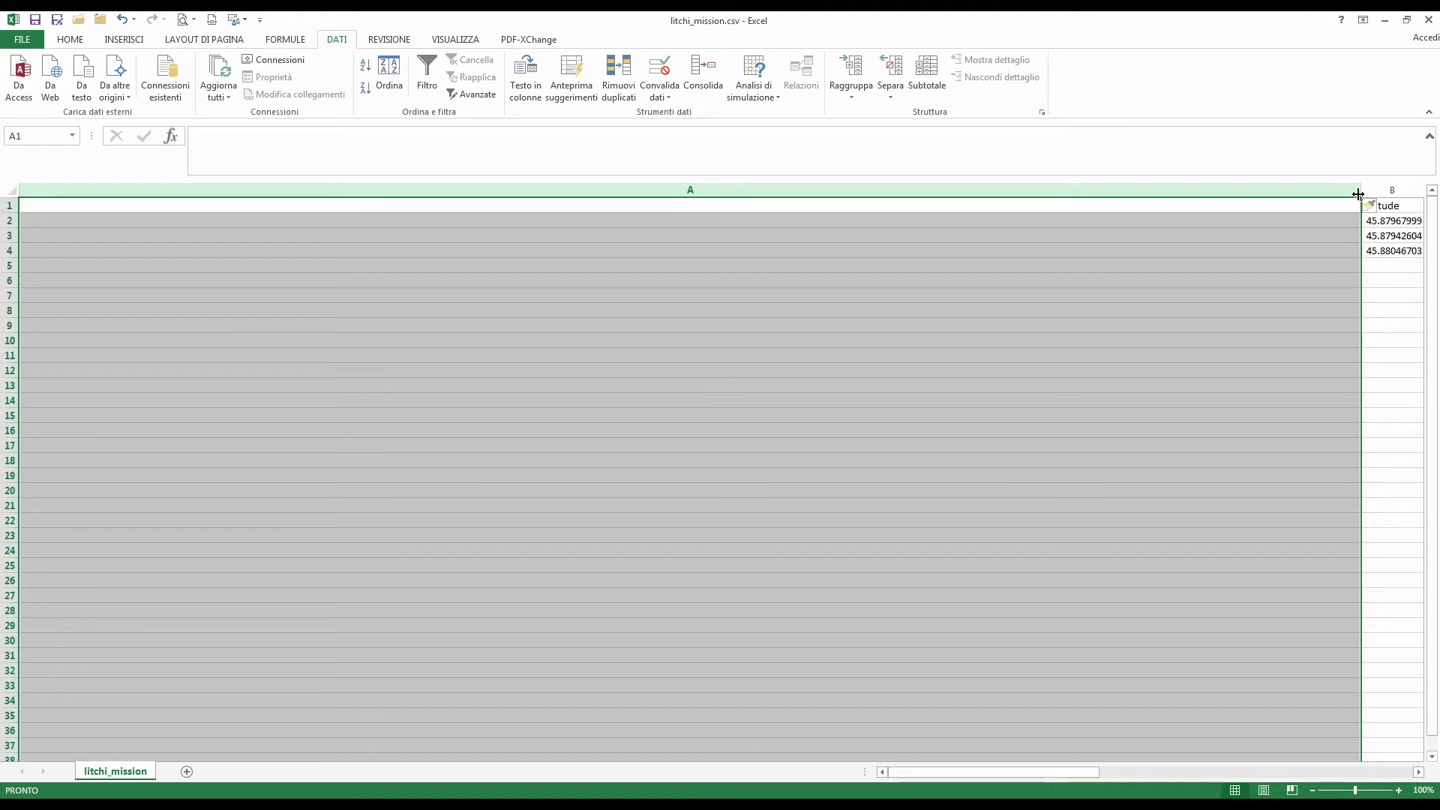
left_click_drag(1358, 194, 83, 233)
Number the three waypoints 1, 2 and 3 in cells A2 to A4 of the new column
left_click(75, 221)
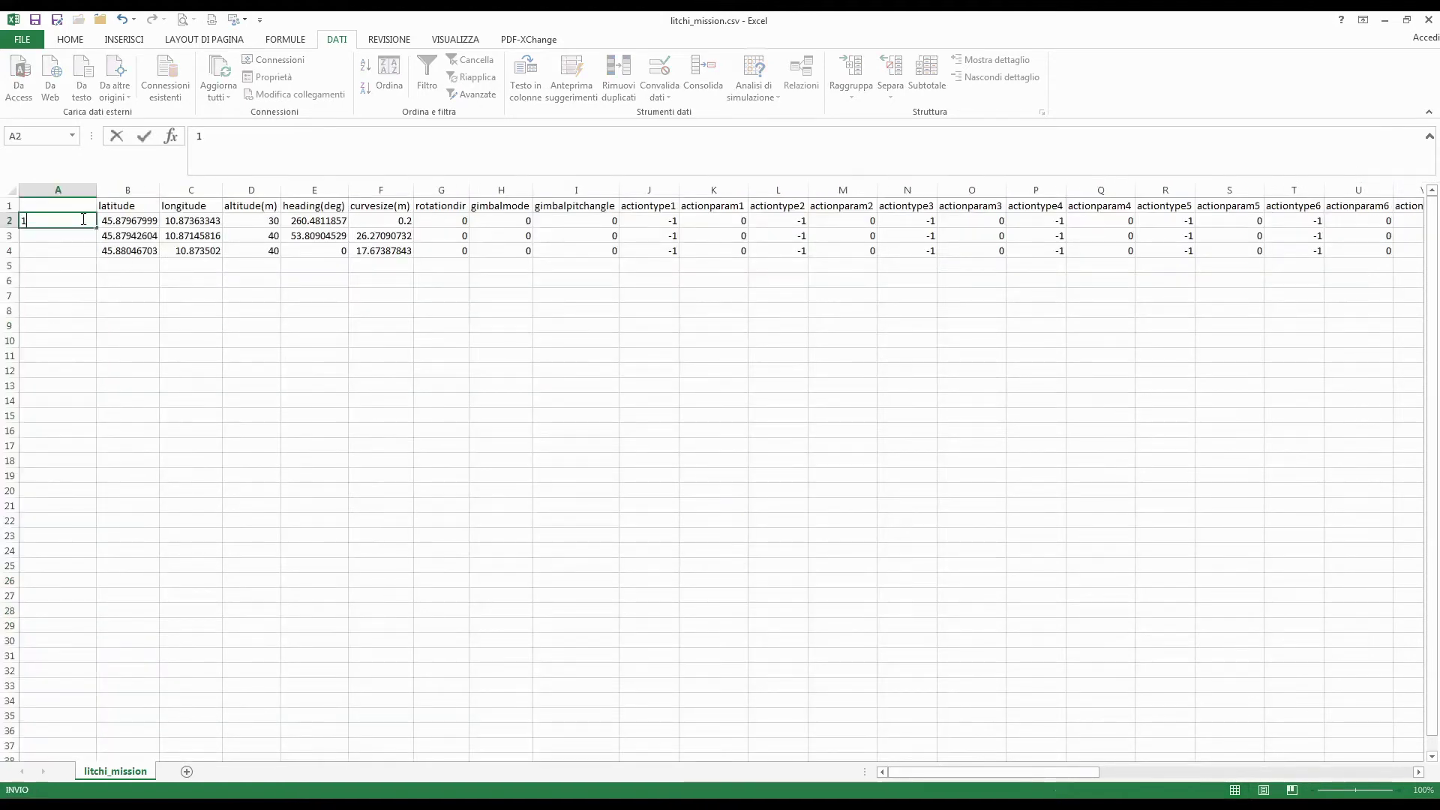
type("1")
key("Return")
type("2")
key("Return")
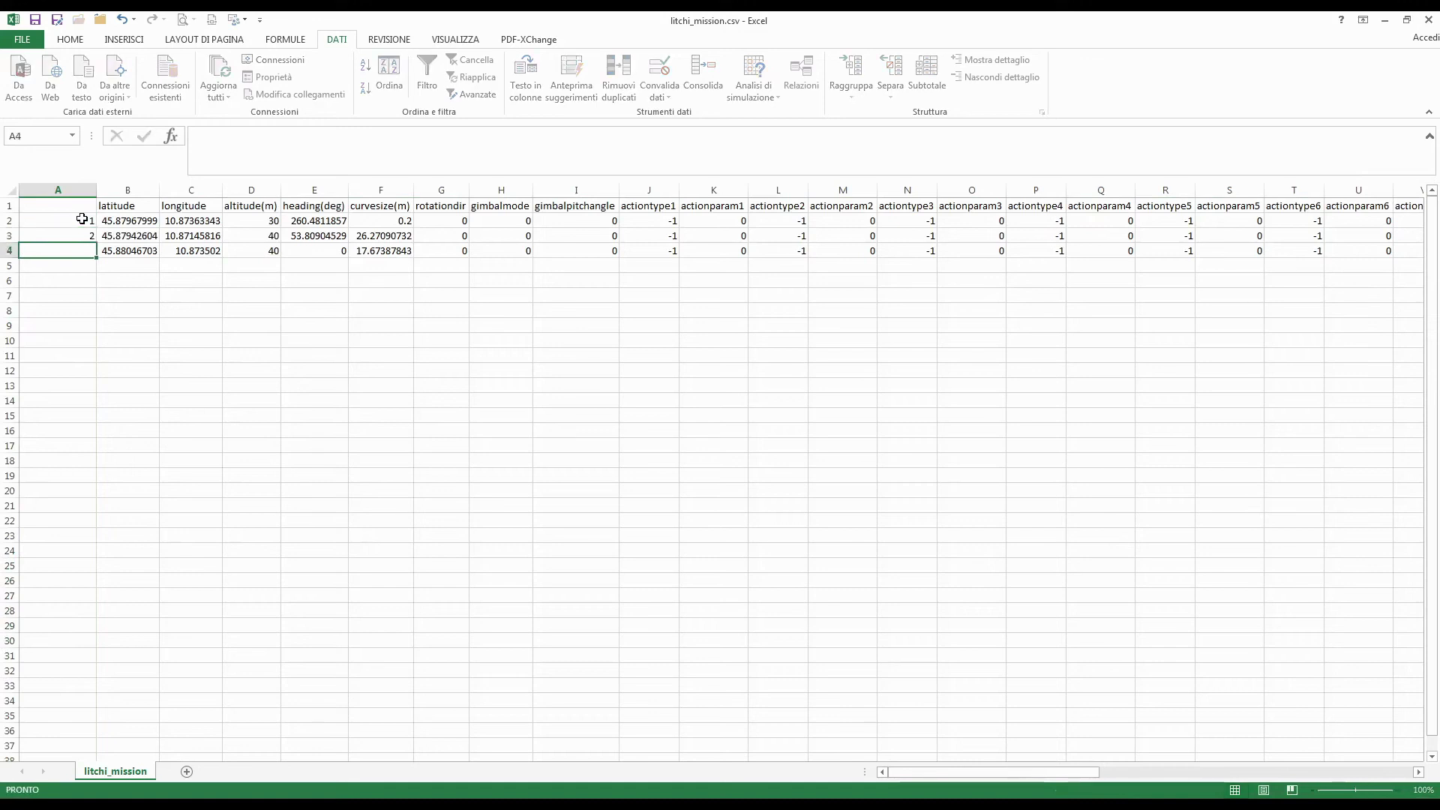
type("3")
key("Return")
left_click(208, 340)
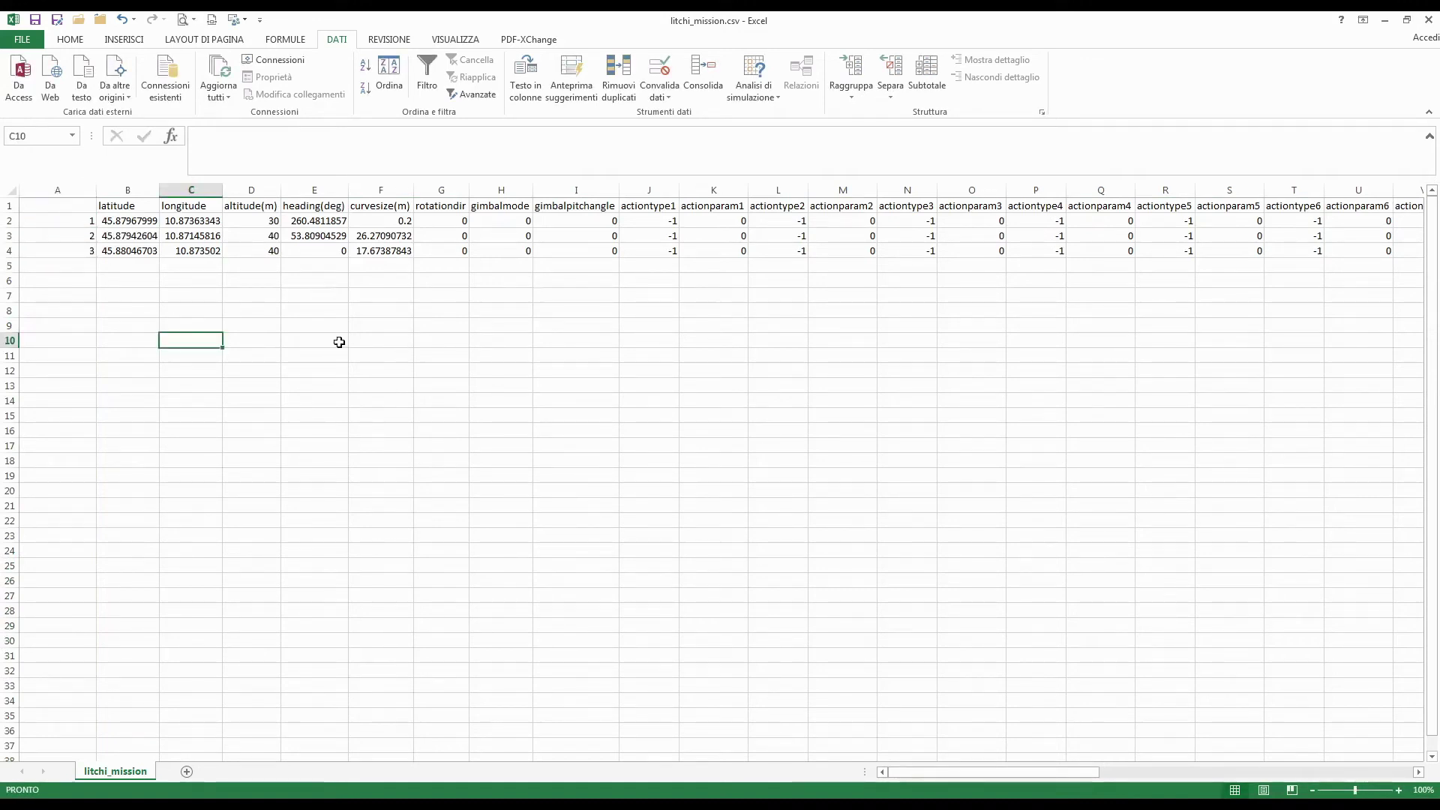
left_click(75, 344)
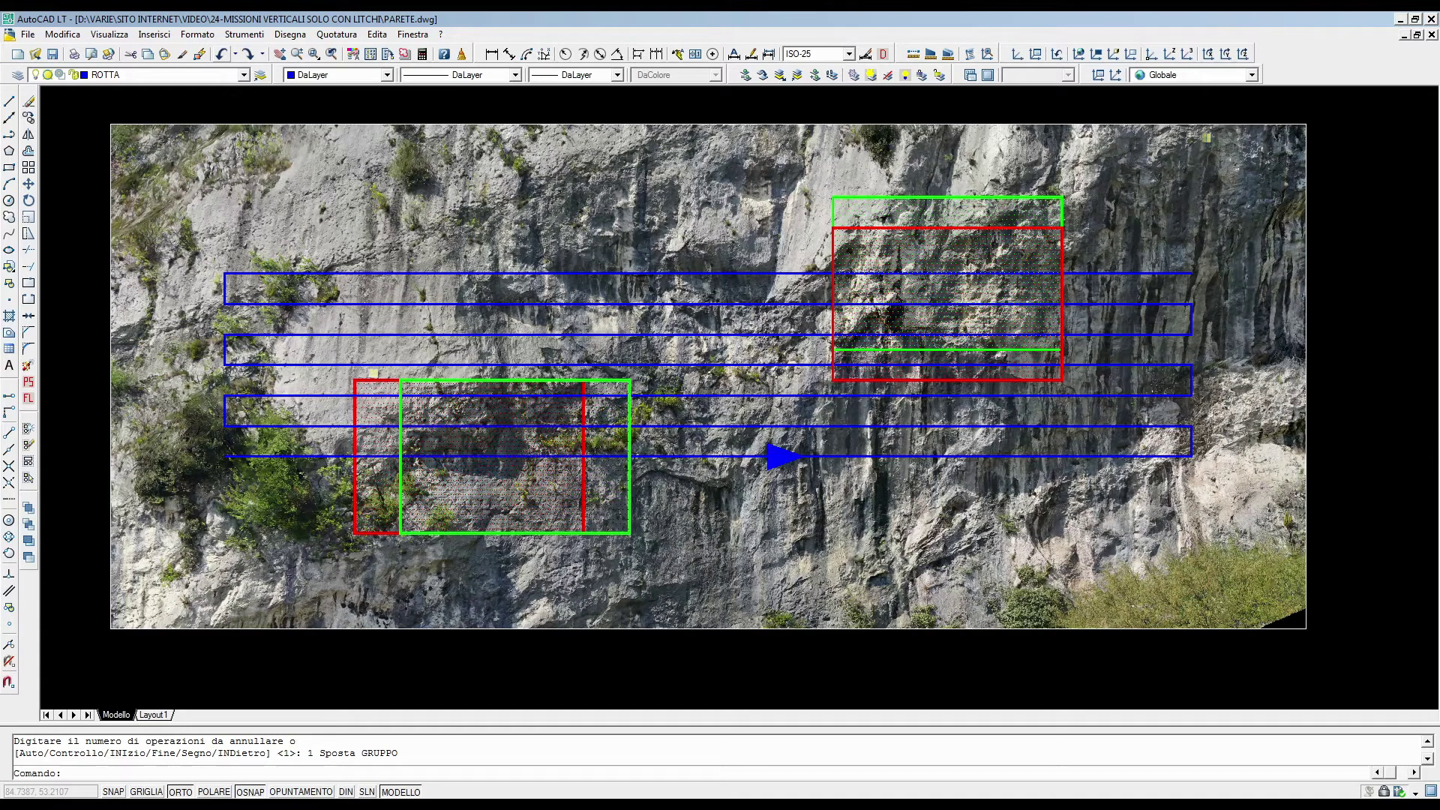
Examine the blue flight route over the rock face in AutoCAD and check the strip spacing in PIANIFICAZIONE MISSIONE.xlsx
scroll(449, 392, "down", 2)
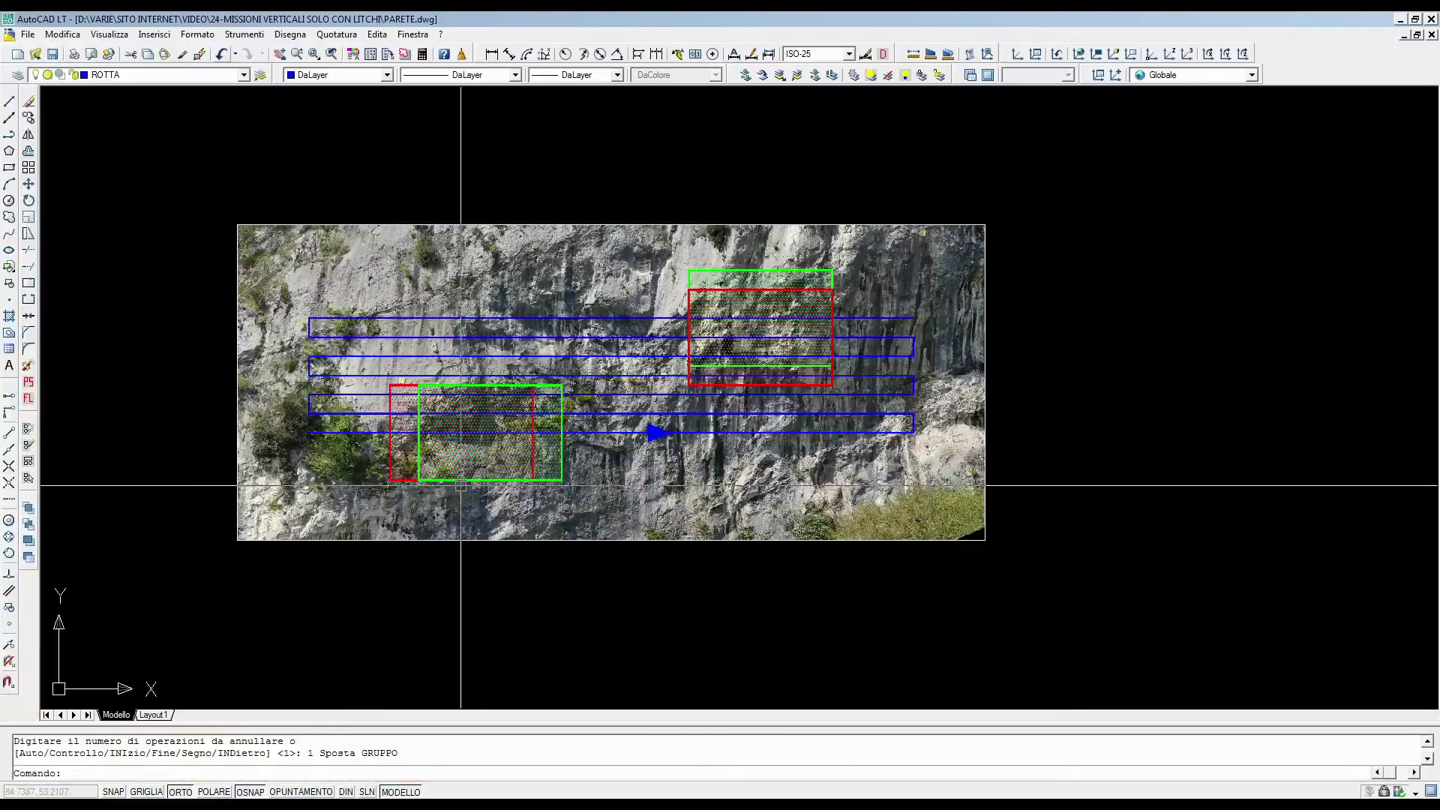
scroll(319, 430, "up", 3)
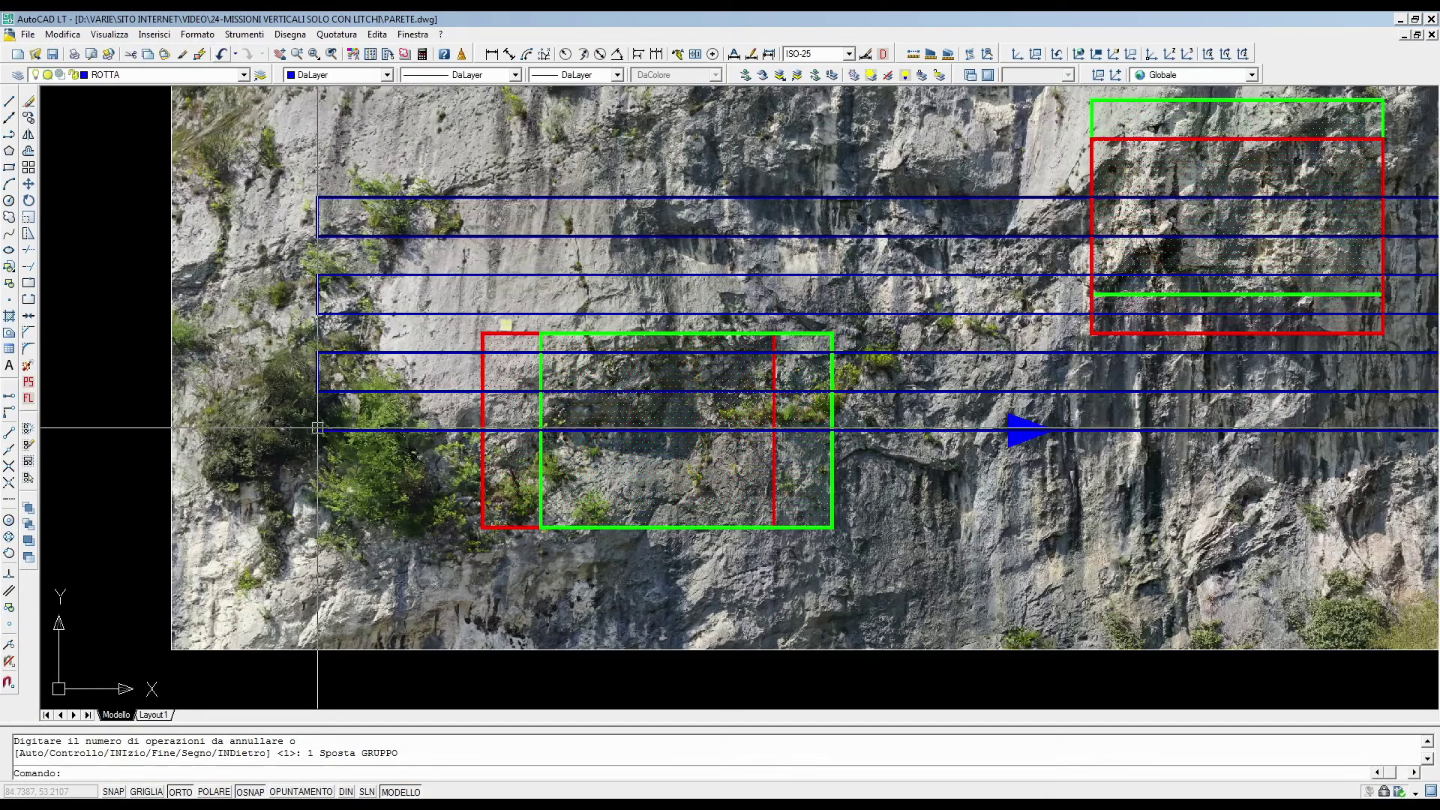
scroll(318, 429, "down", 2)
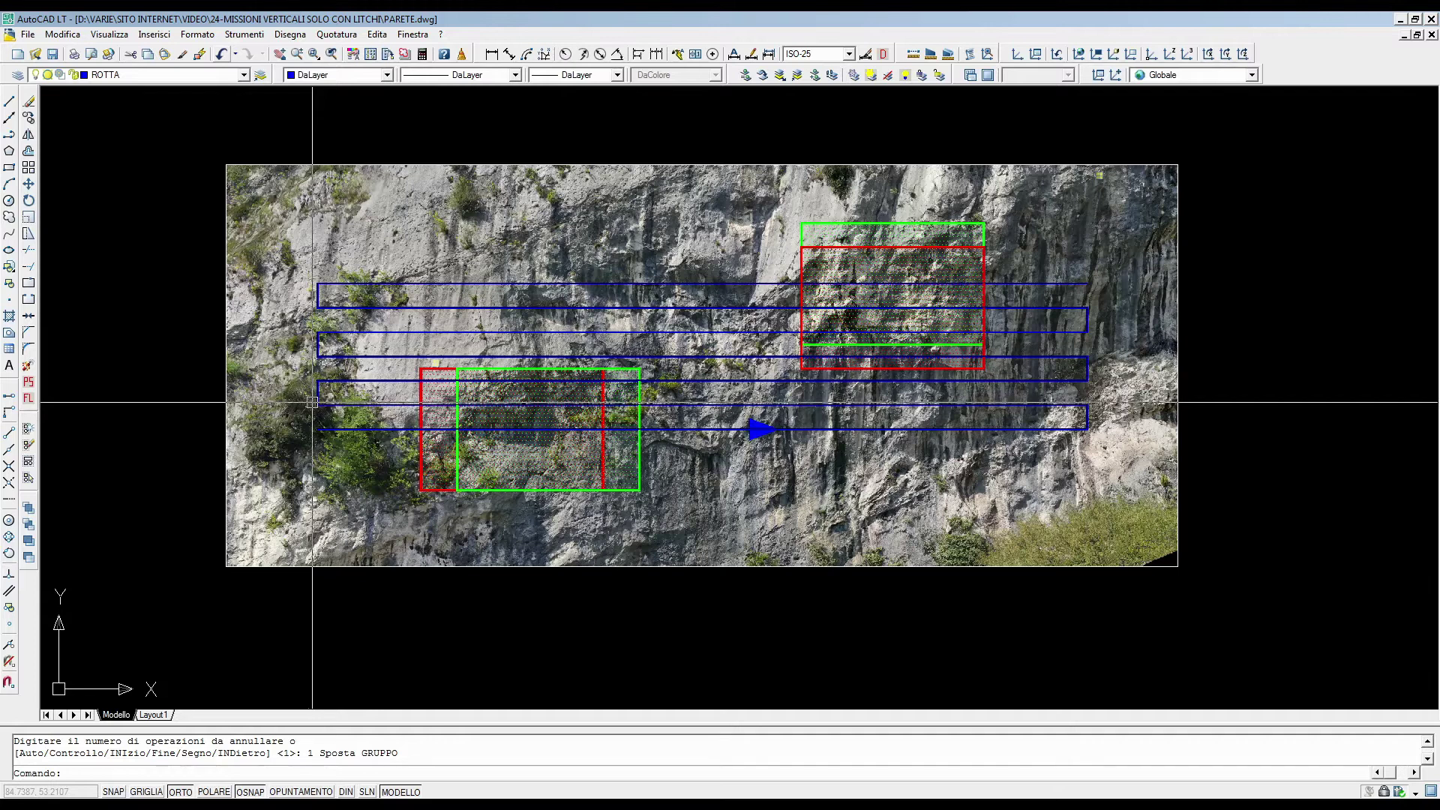
key("alt+Tab")
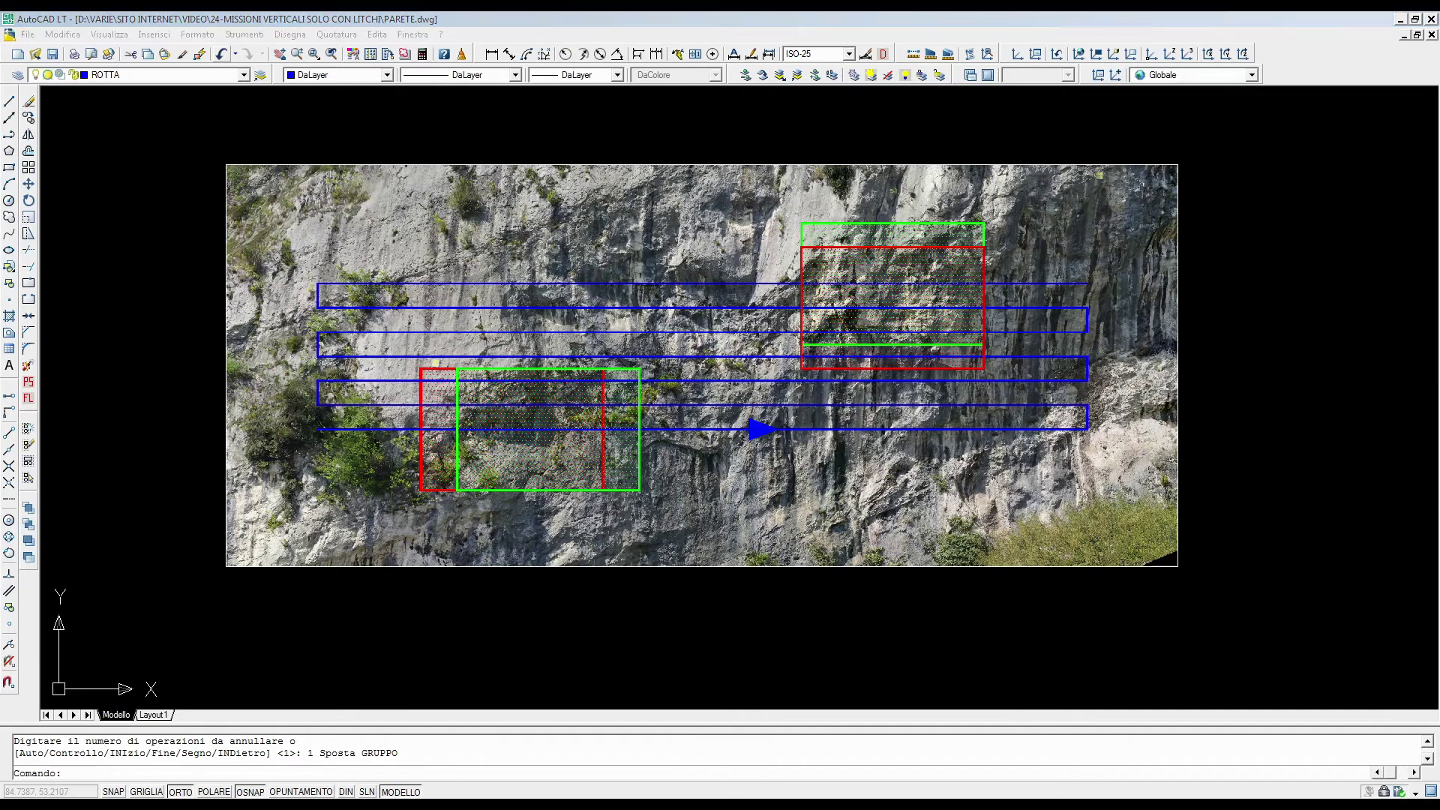
left_click(318, 533)
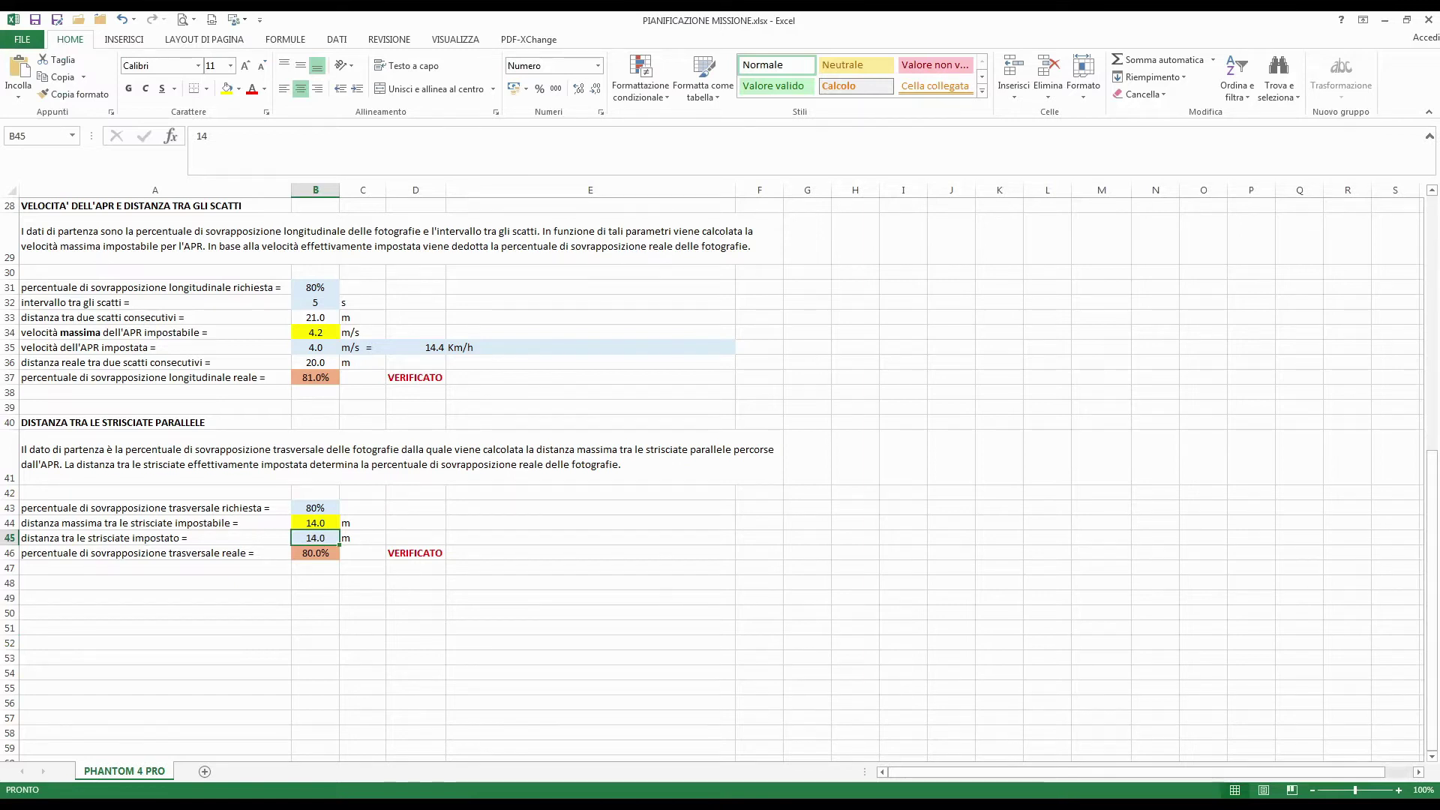
Return to litchi_mission.csv and create a copy of the litchi_mission sheet at the end of the workbook
key("alt+Tab")
left_click(316, 474)
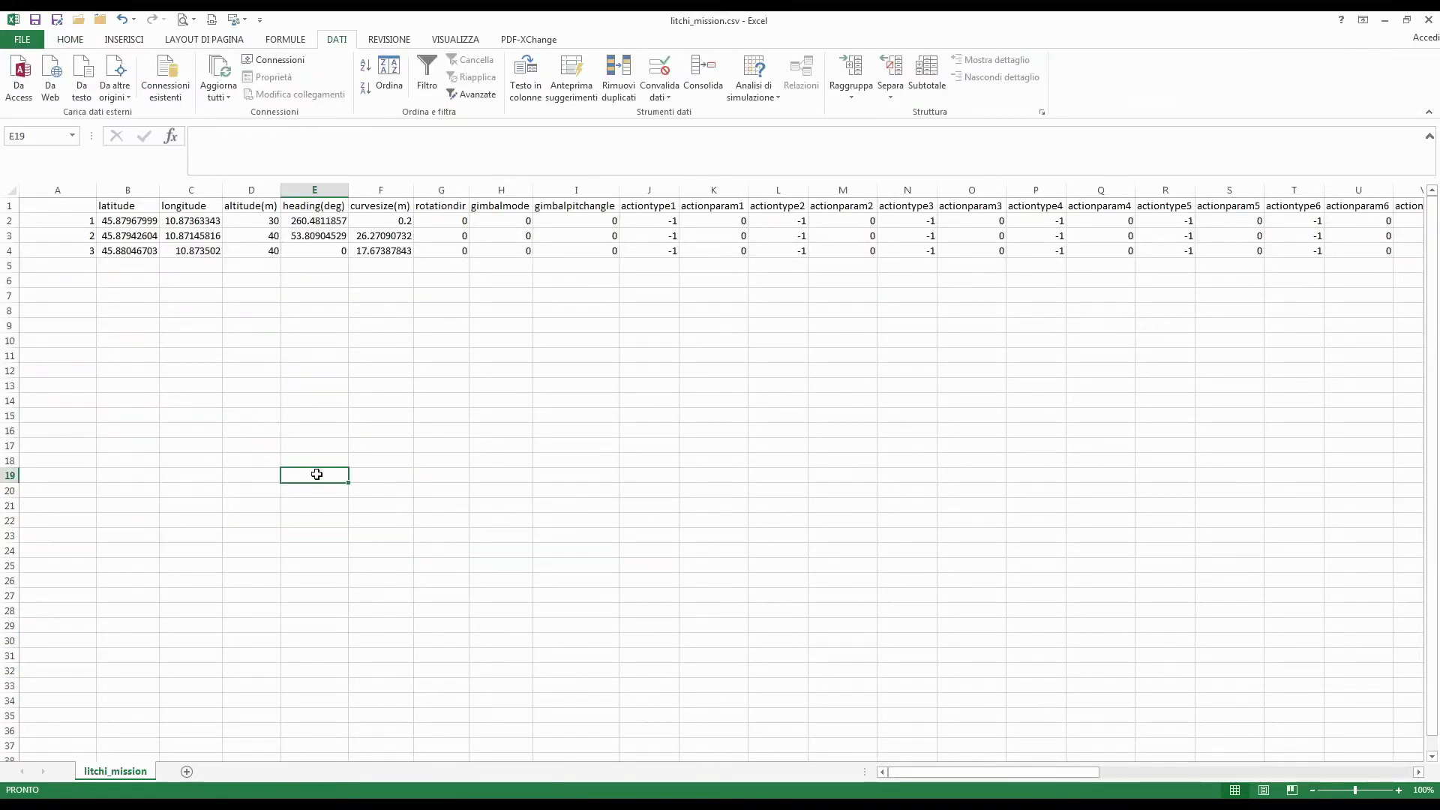
right_click(120, 779)
left_click(166, 654)
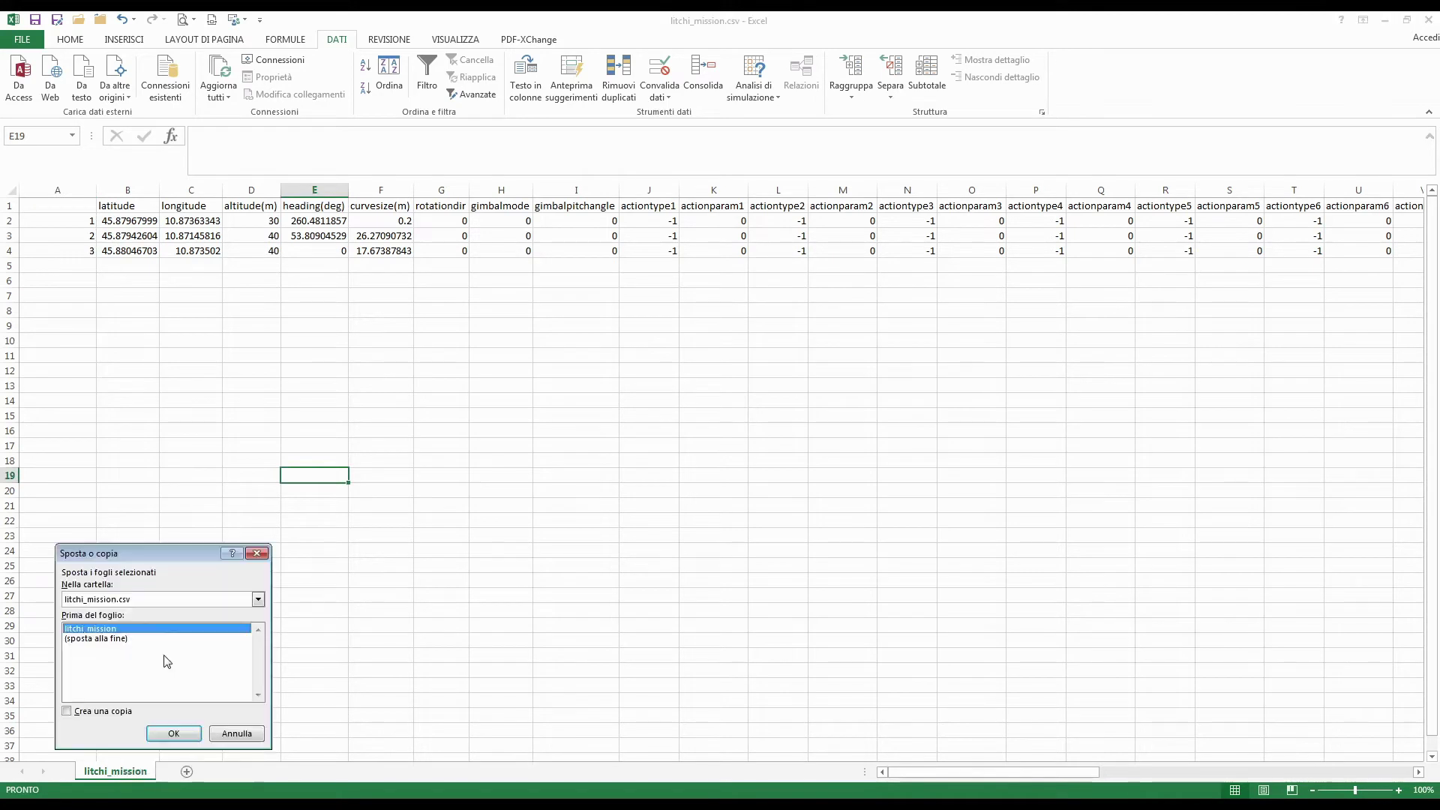
left_click(103, 639)
left_click(99, 711)
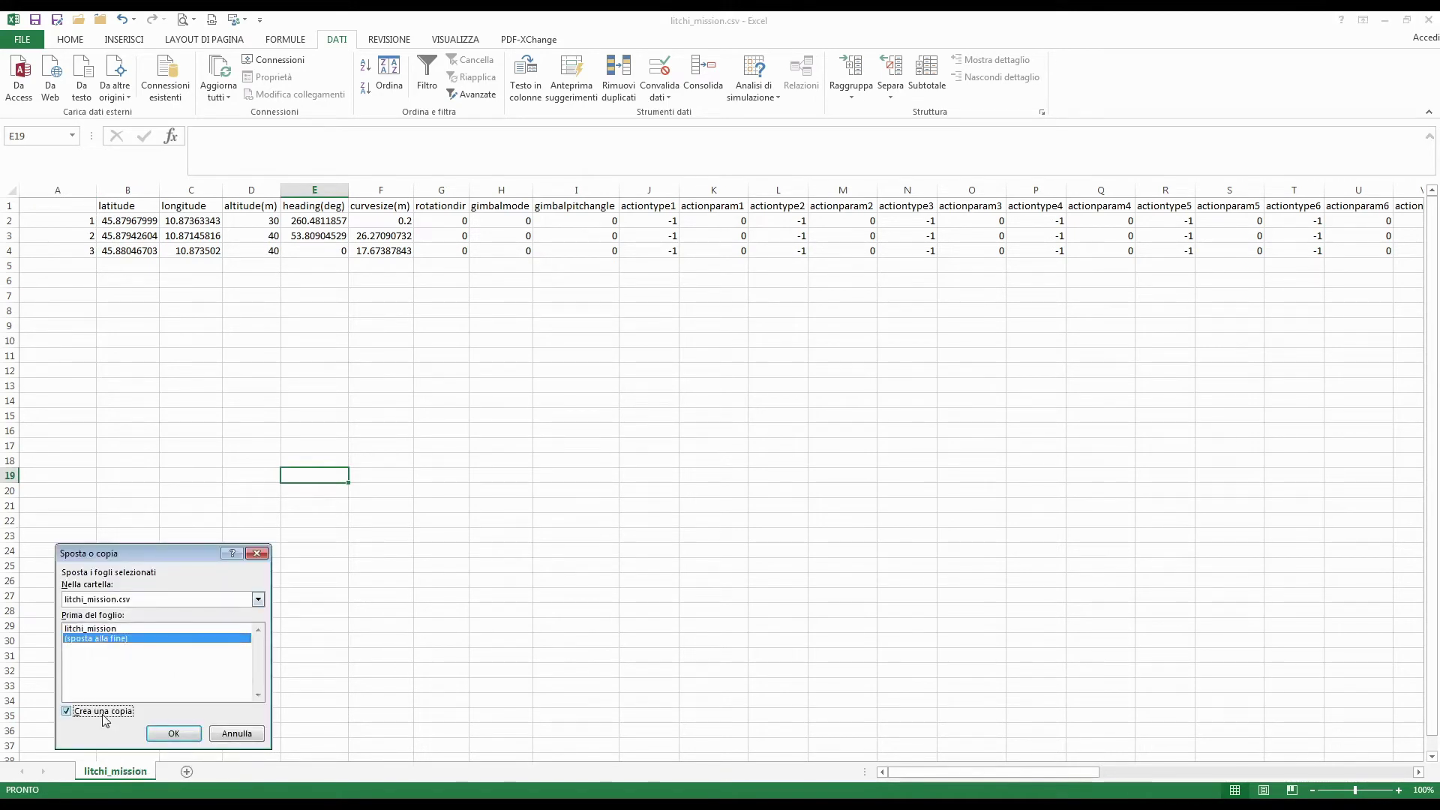
left_click(174, 733)
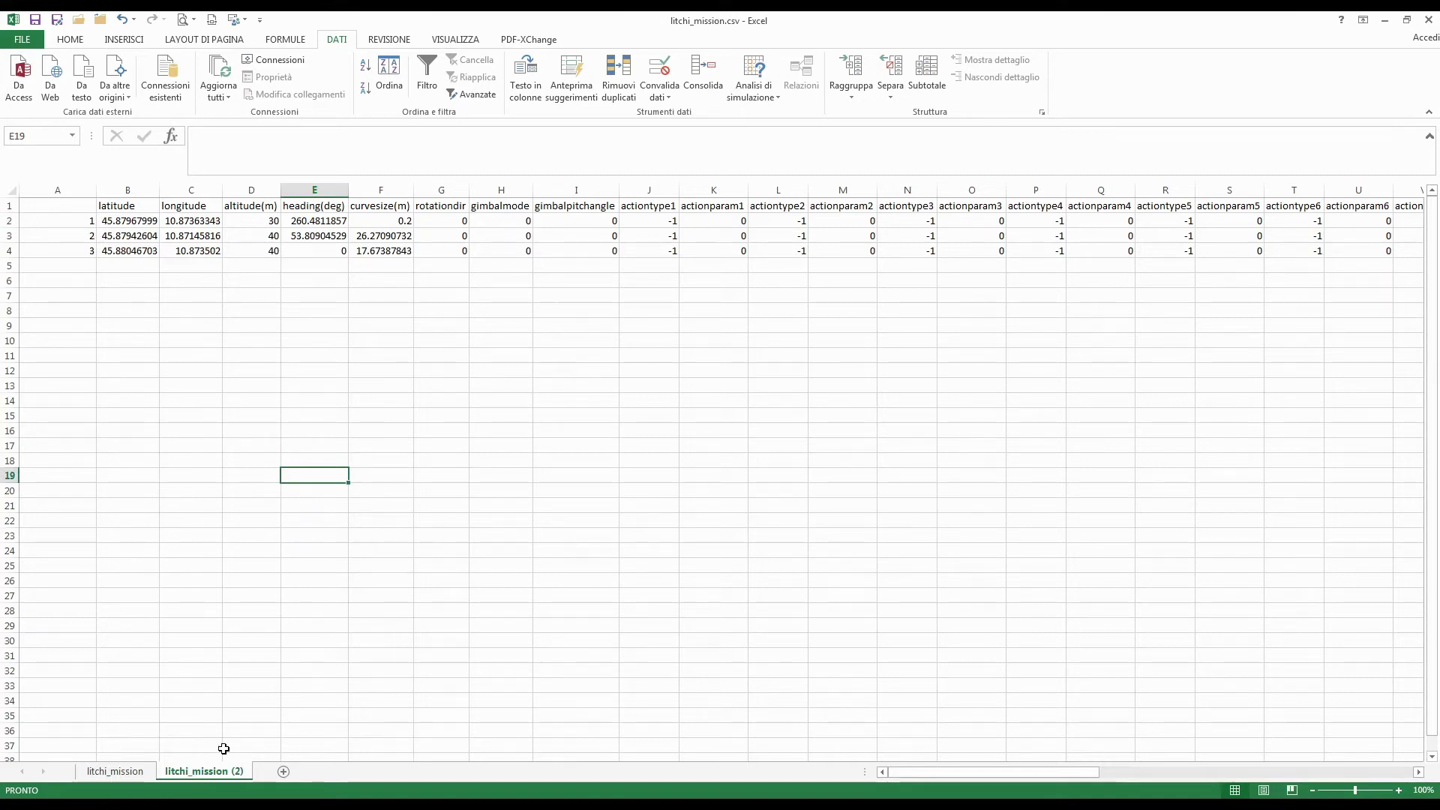
left_click(226, 701)
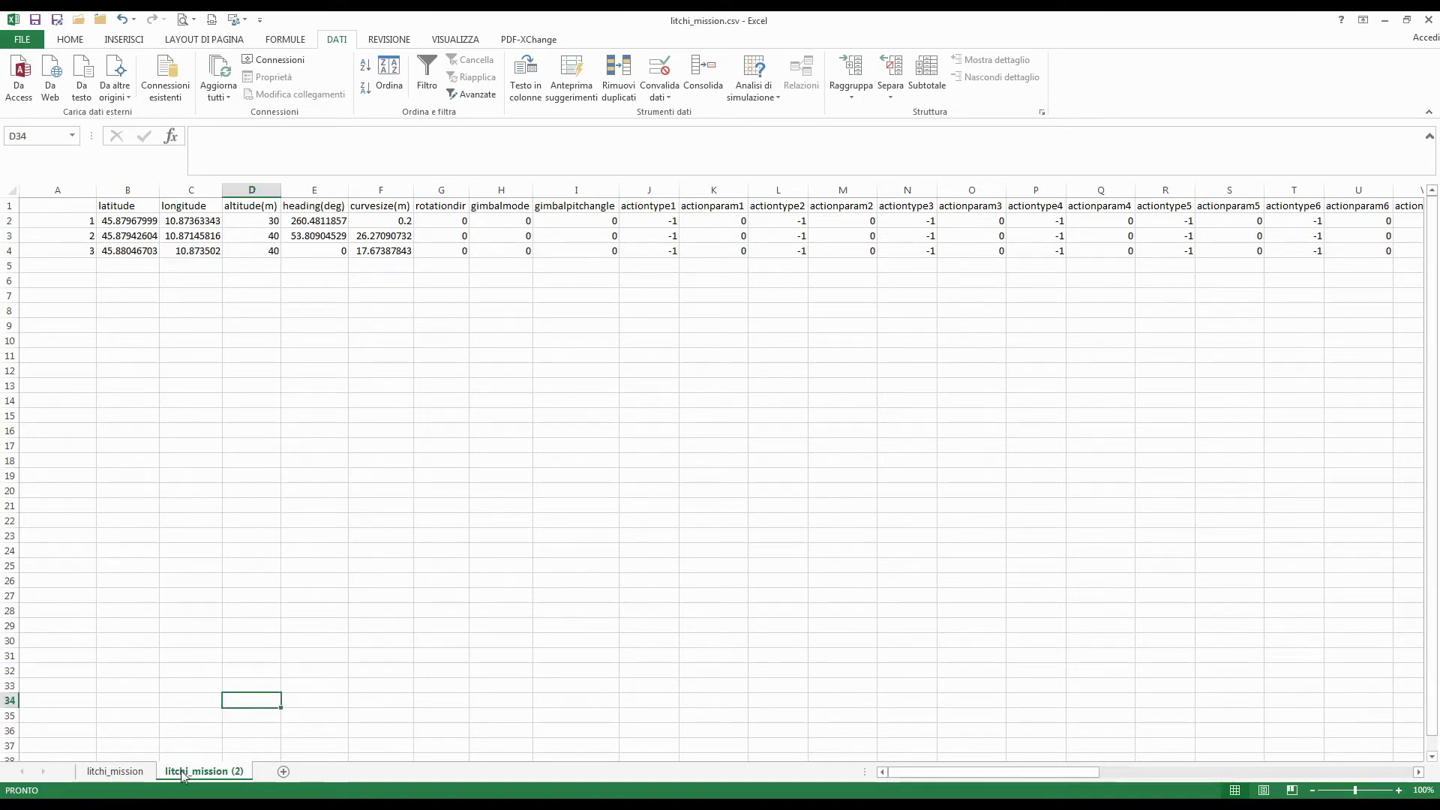
Delete waypoint 1's row from the copied sheet litchi_mission (2)
left_click(9, 221)
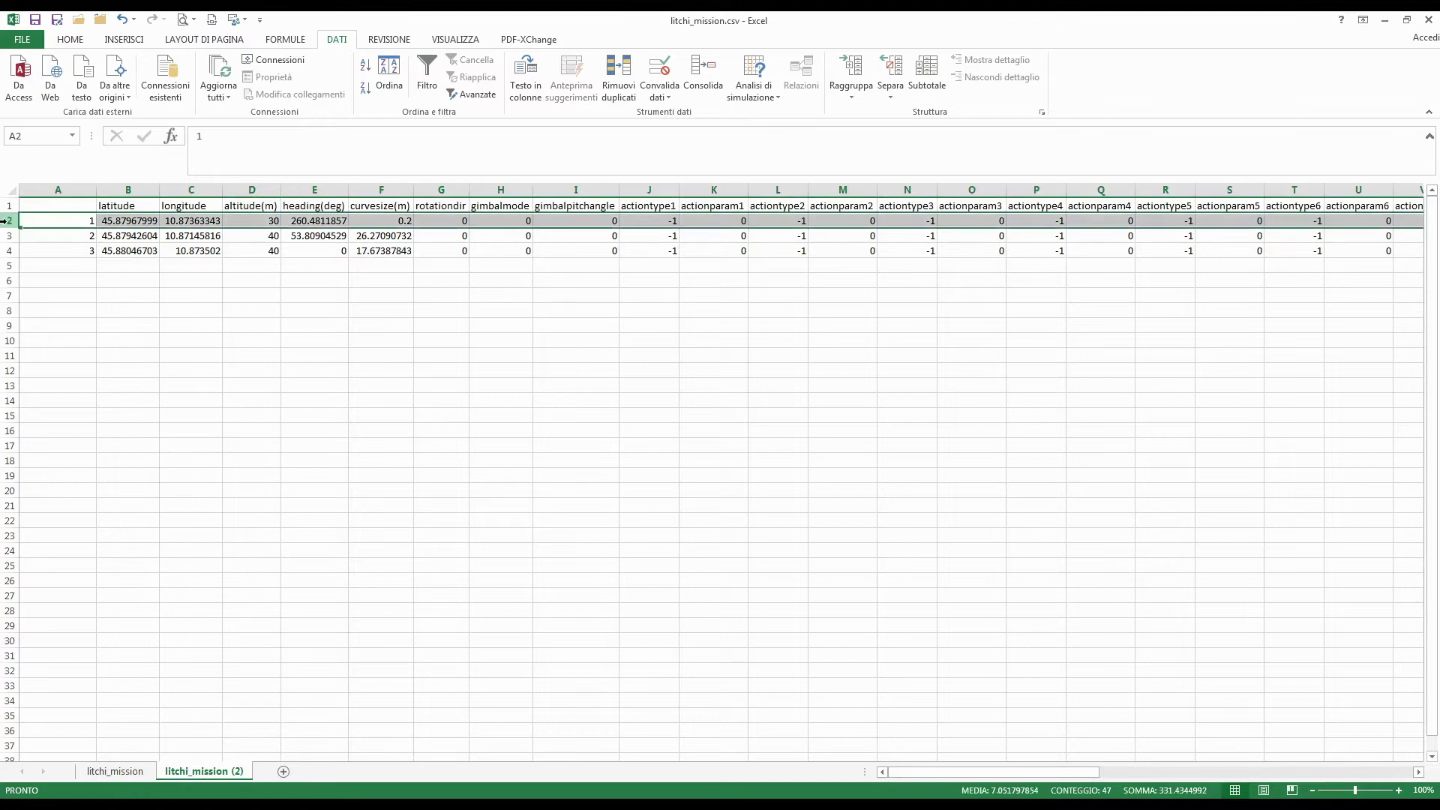
right_click(9, 222)
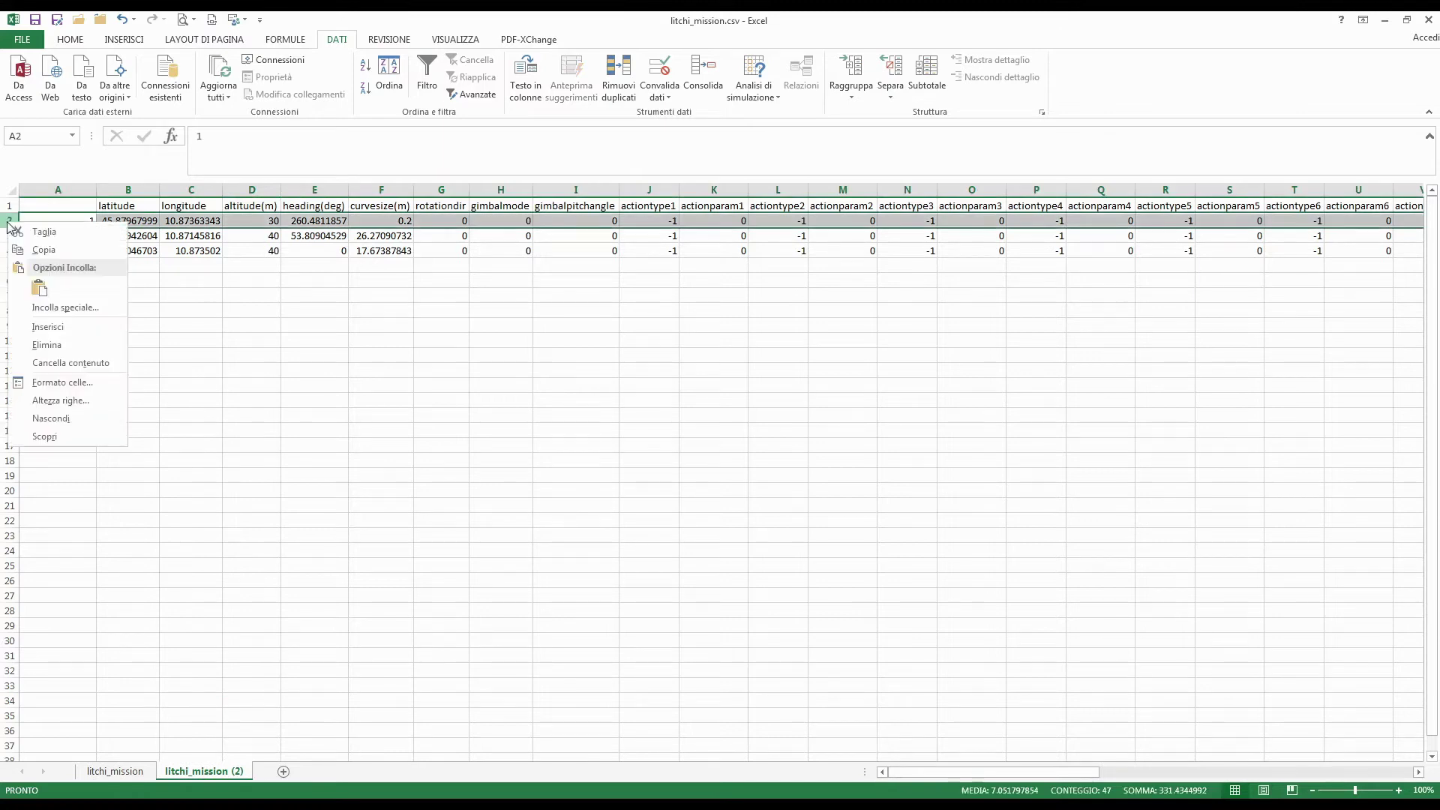
left_click(46, 345)
left_click(330, 399)
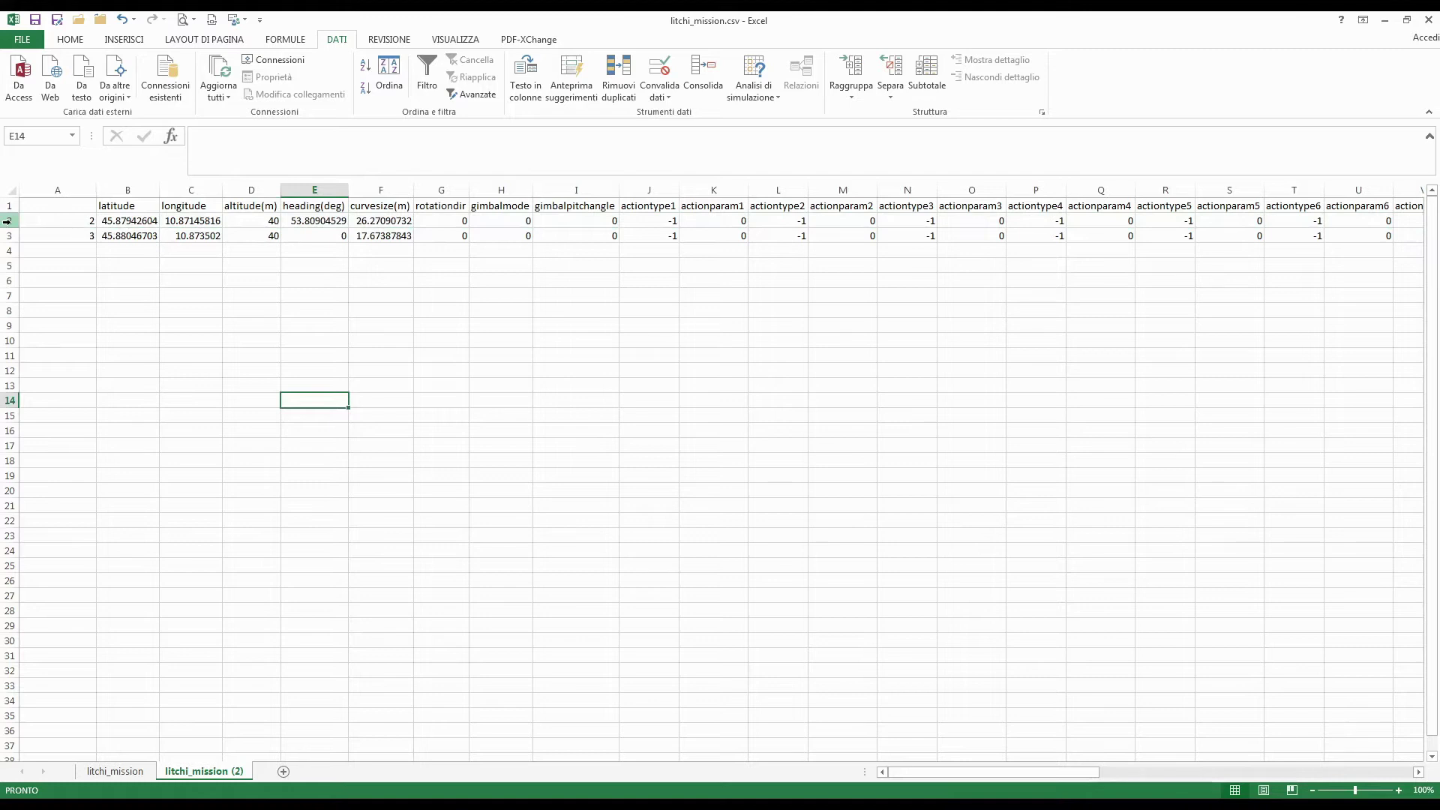
Sort the two remaining waypoint rows by column A from largest to smallest, expanding the selection to the adjacent data
left_click_drag(7, 221, 9, 237)
left_click(293, 370)
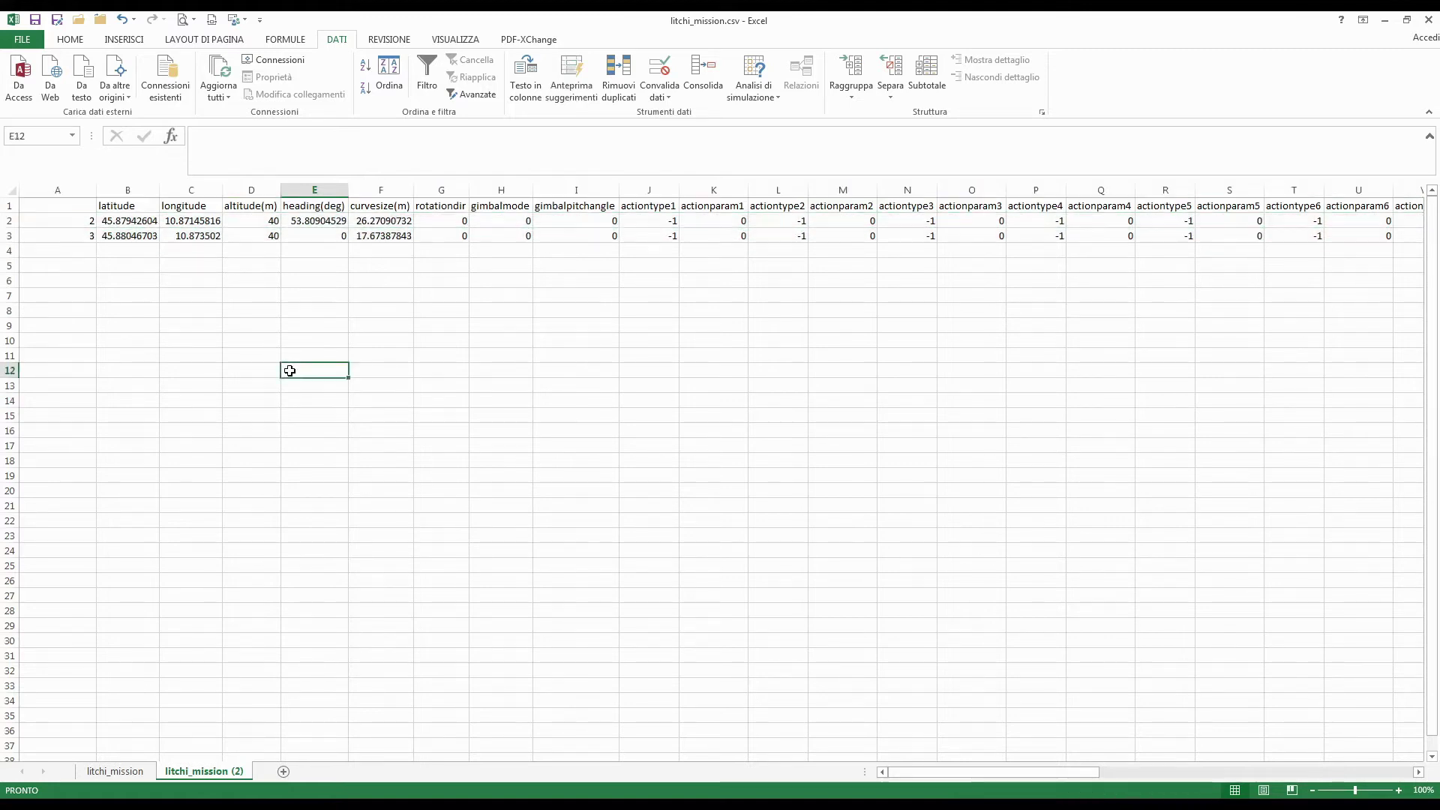
left_click(77, 190)
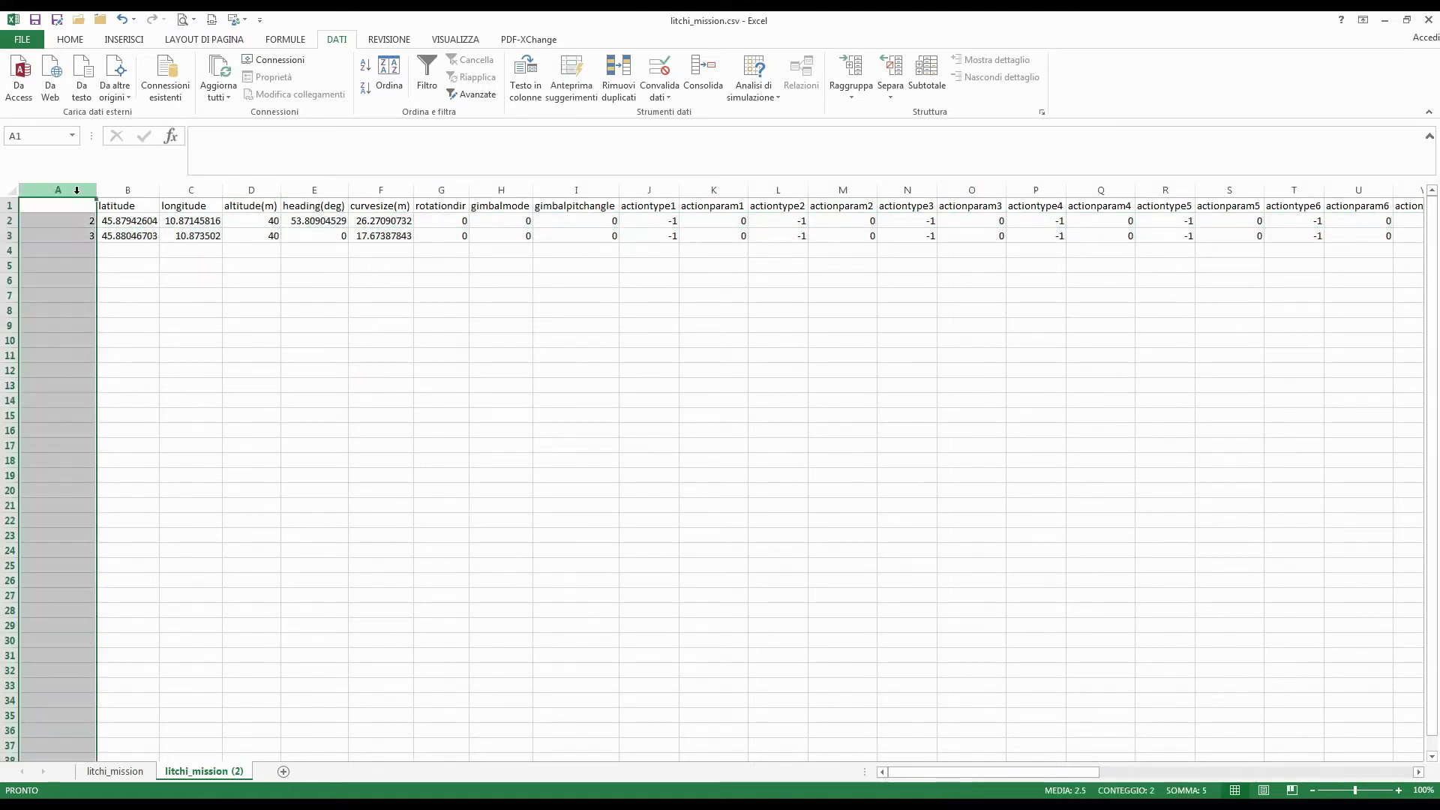
left_click(78, 41)
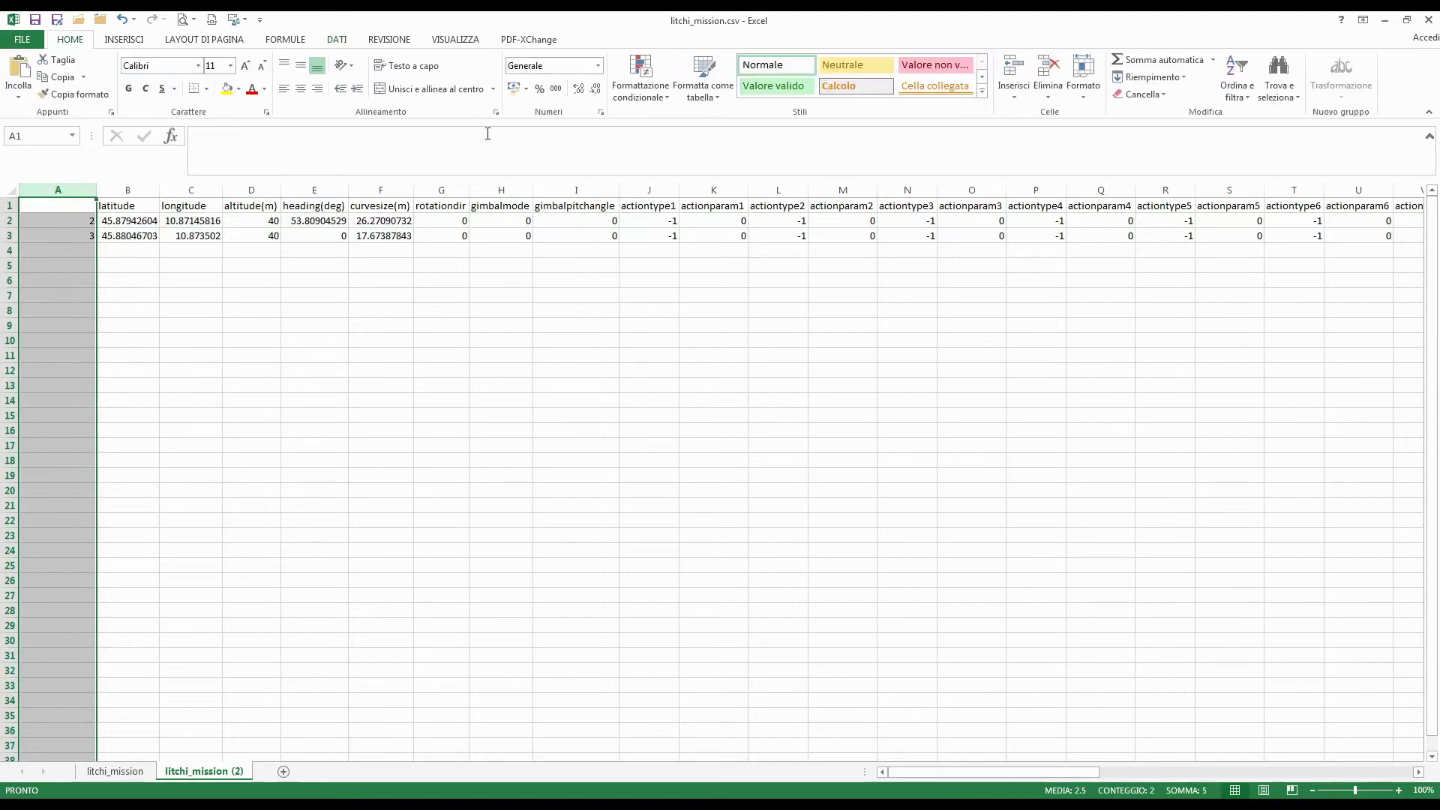
left_click(1246, 86)
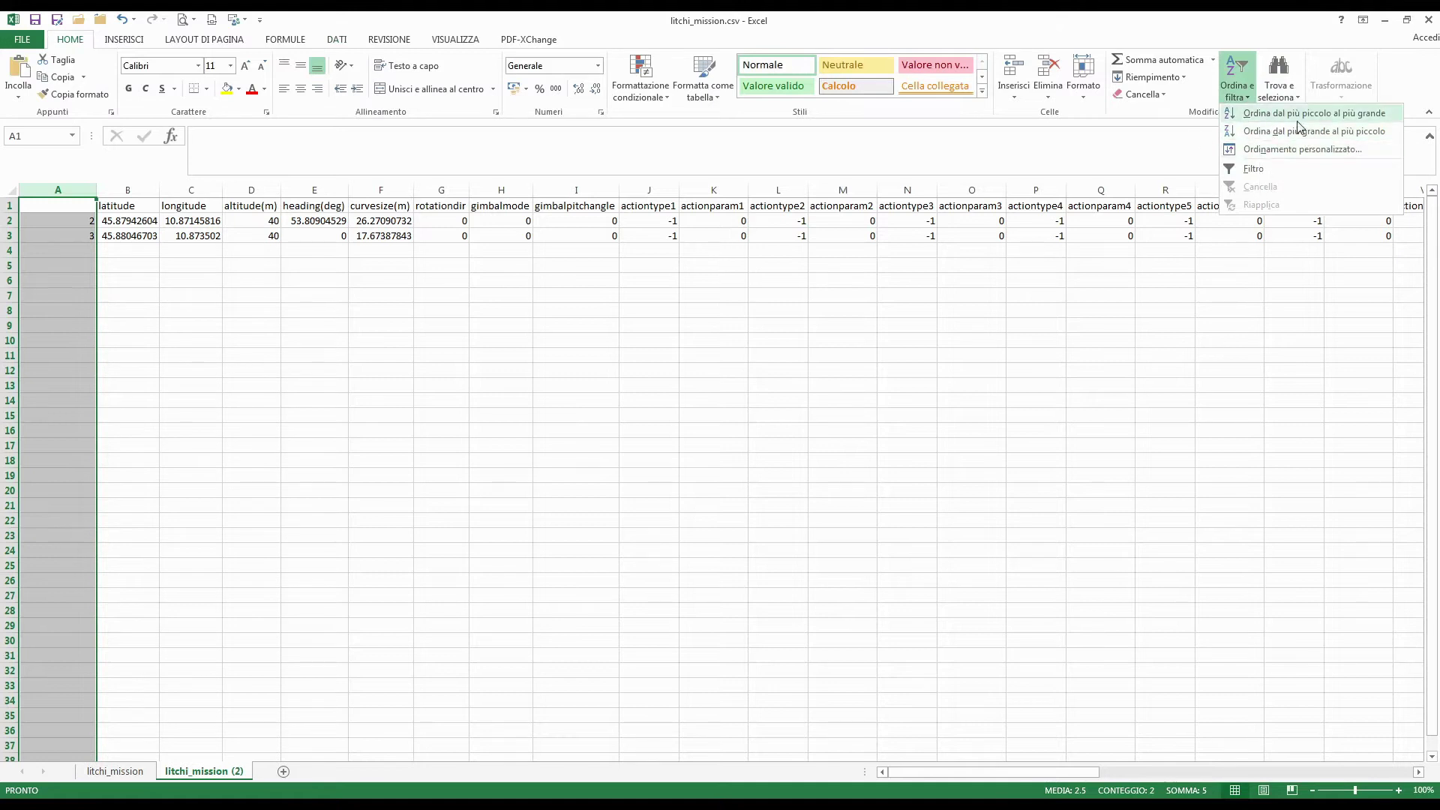
left_click(1367, 133)
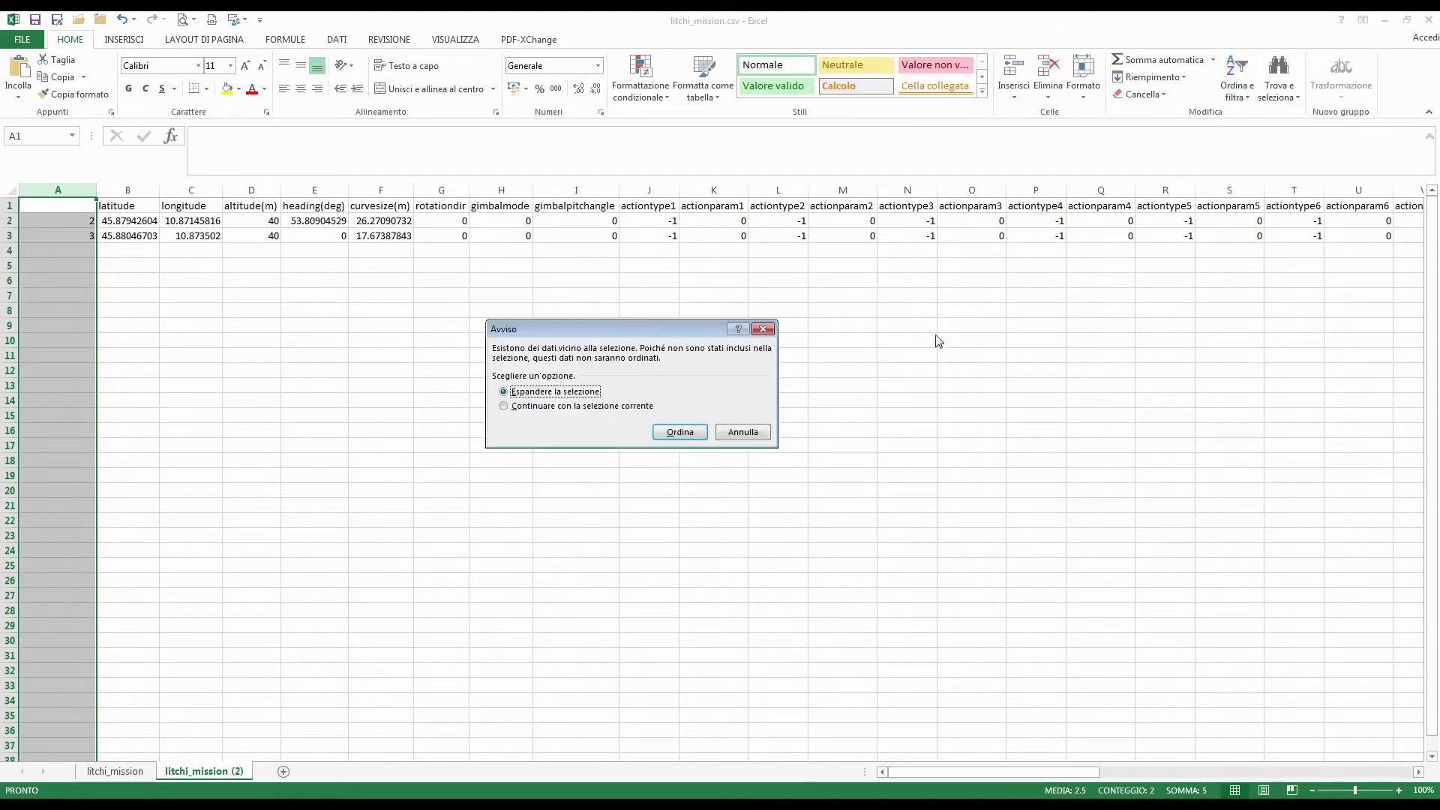
left_click(679, 433)
left_click(251, 443)
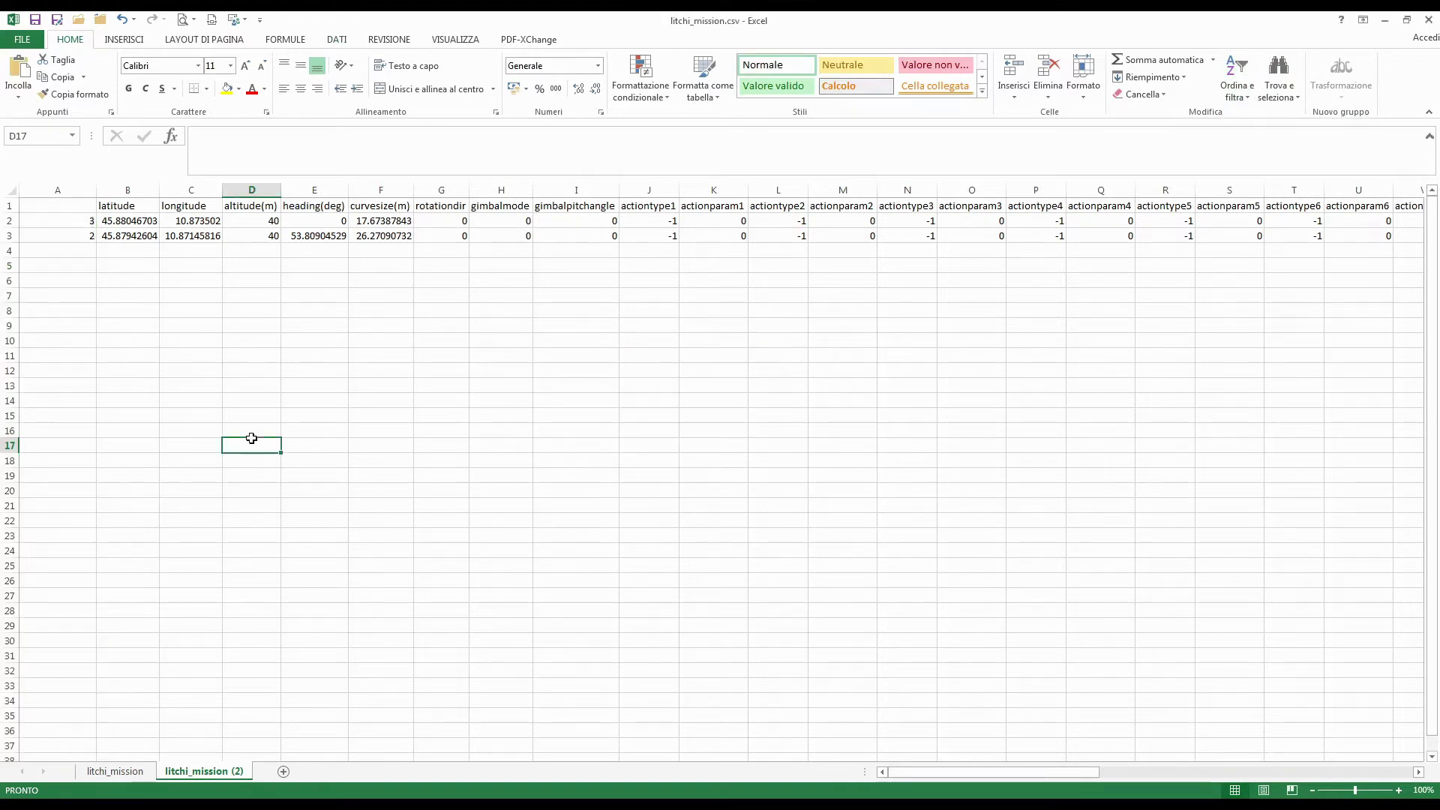
left_click(81, 220)
left_click(76, 237)
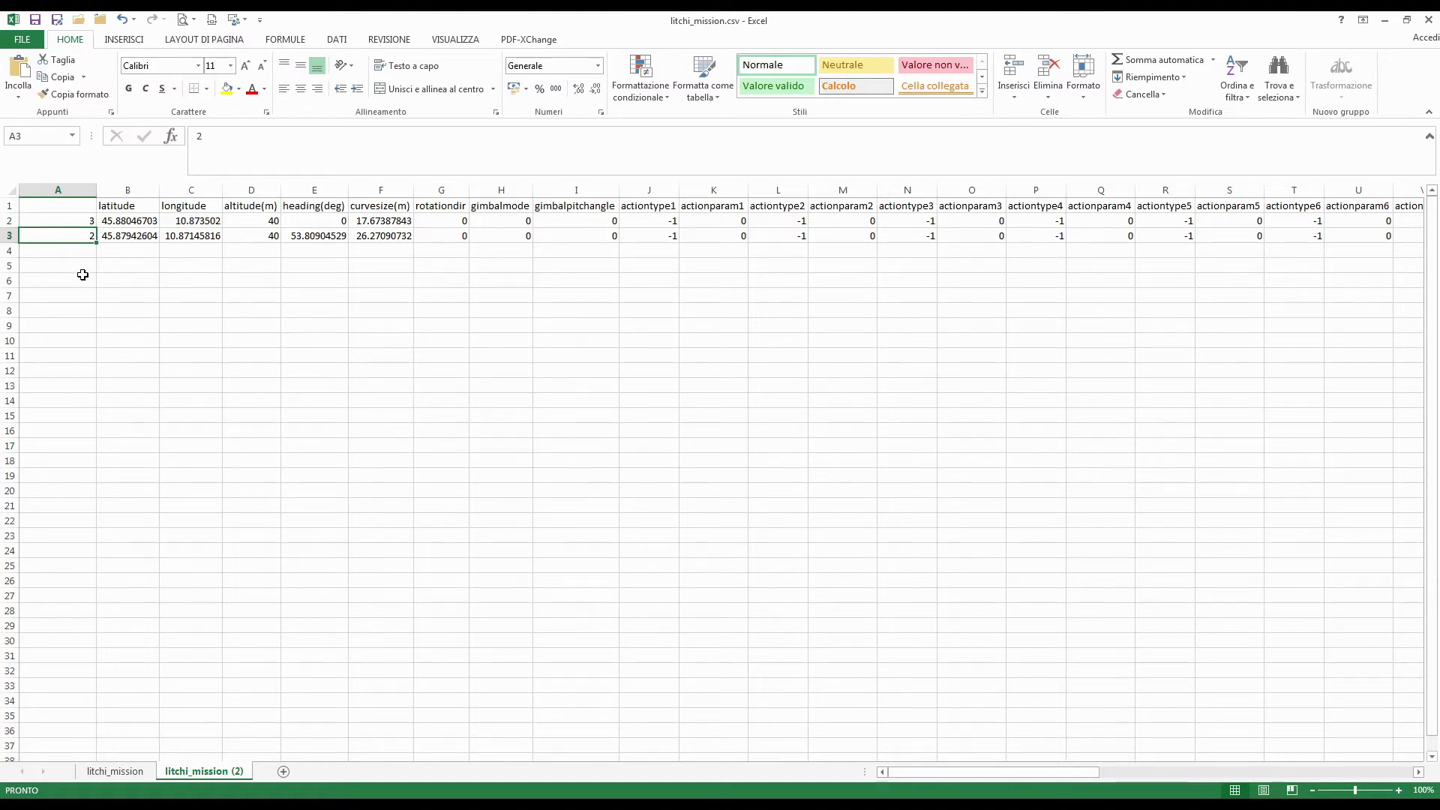
Copy the two waypoint rows from litchi_mission (2) and paste them into the litchi_mission sheet starting at cell A5
left_click(95, 294)
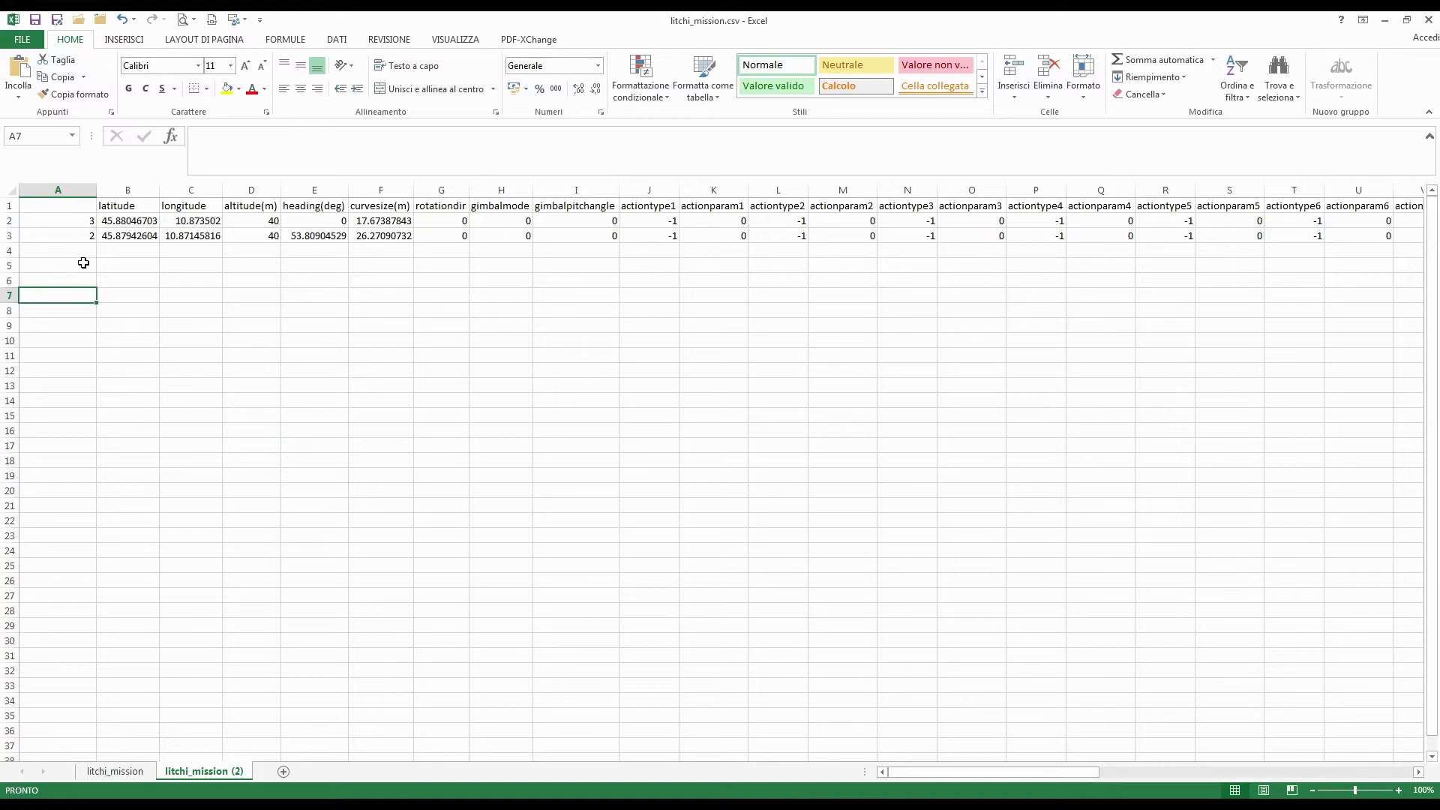
left_click_drag(81, 251, 78, 425)
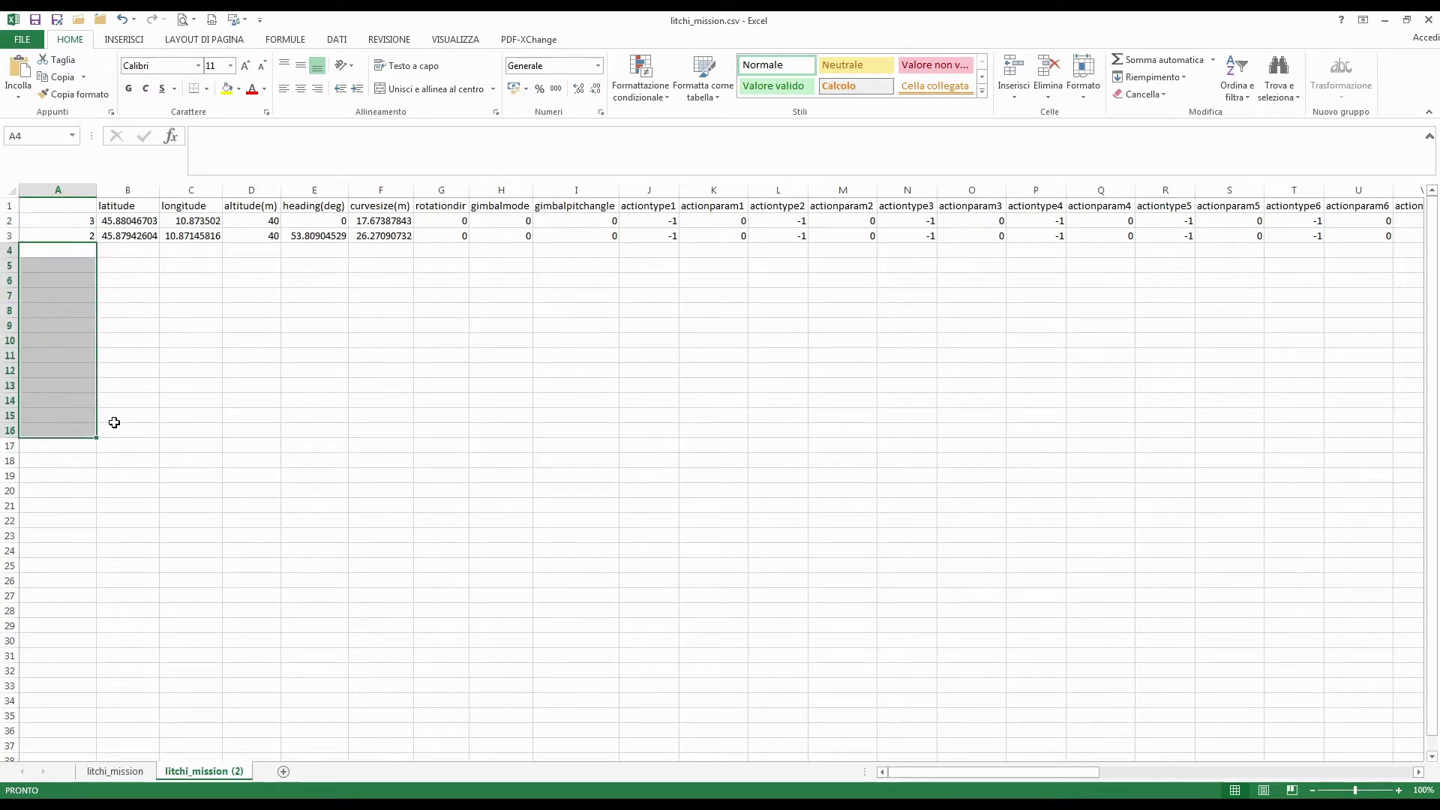
left_click(204, 401)
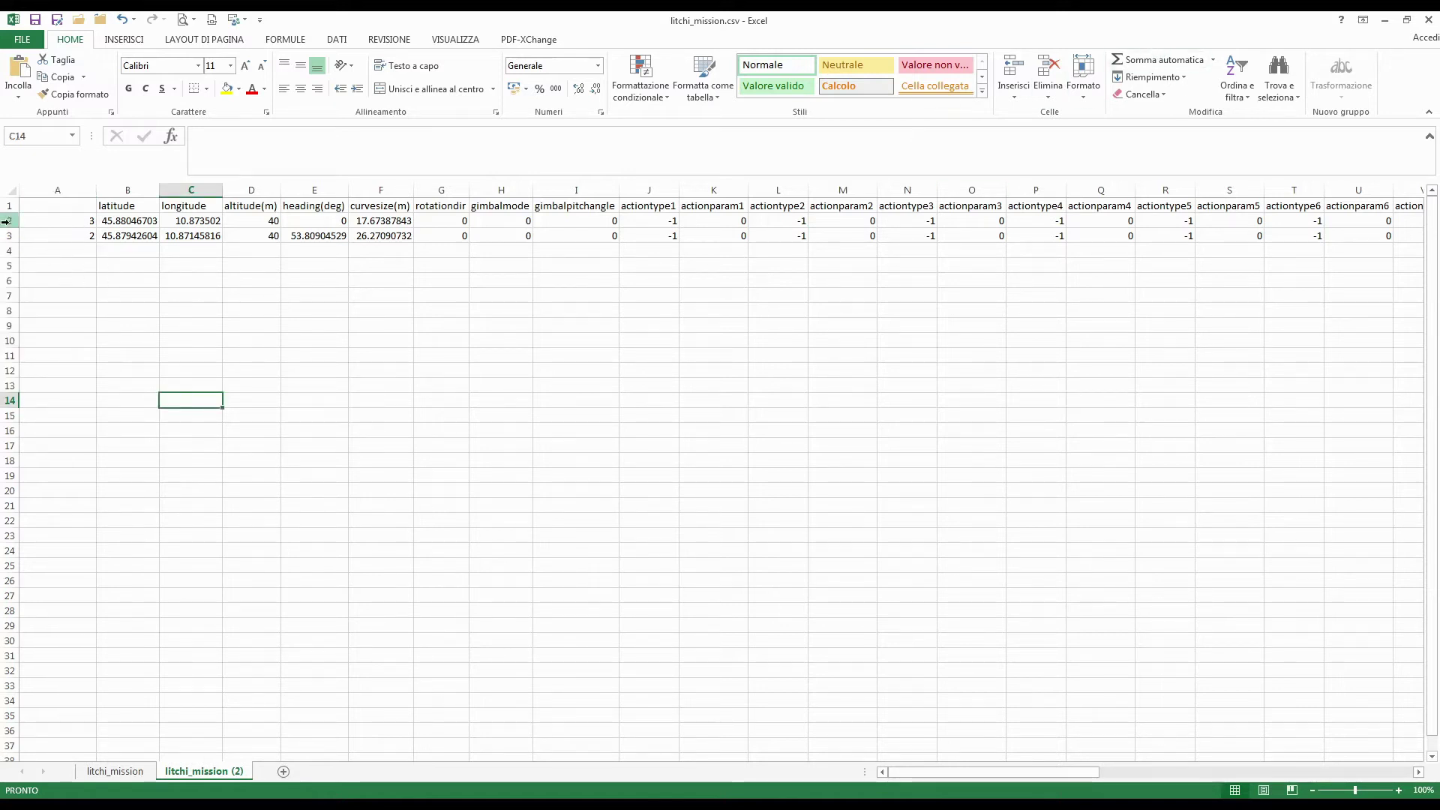
left_click_drag(9, 221, 9, 235)
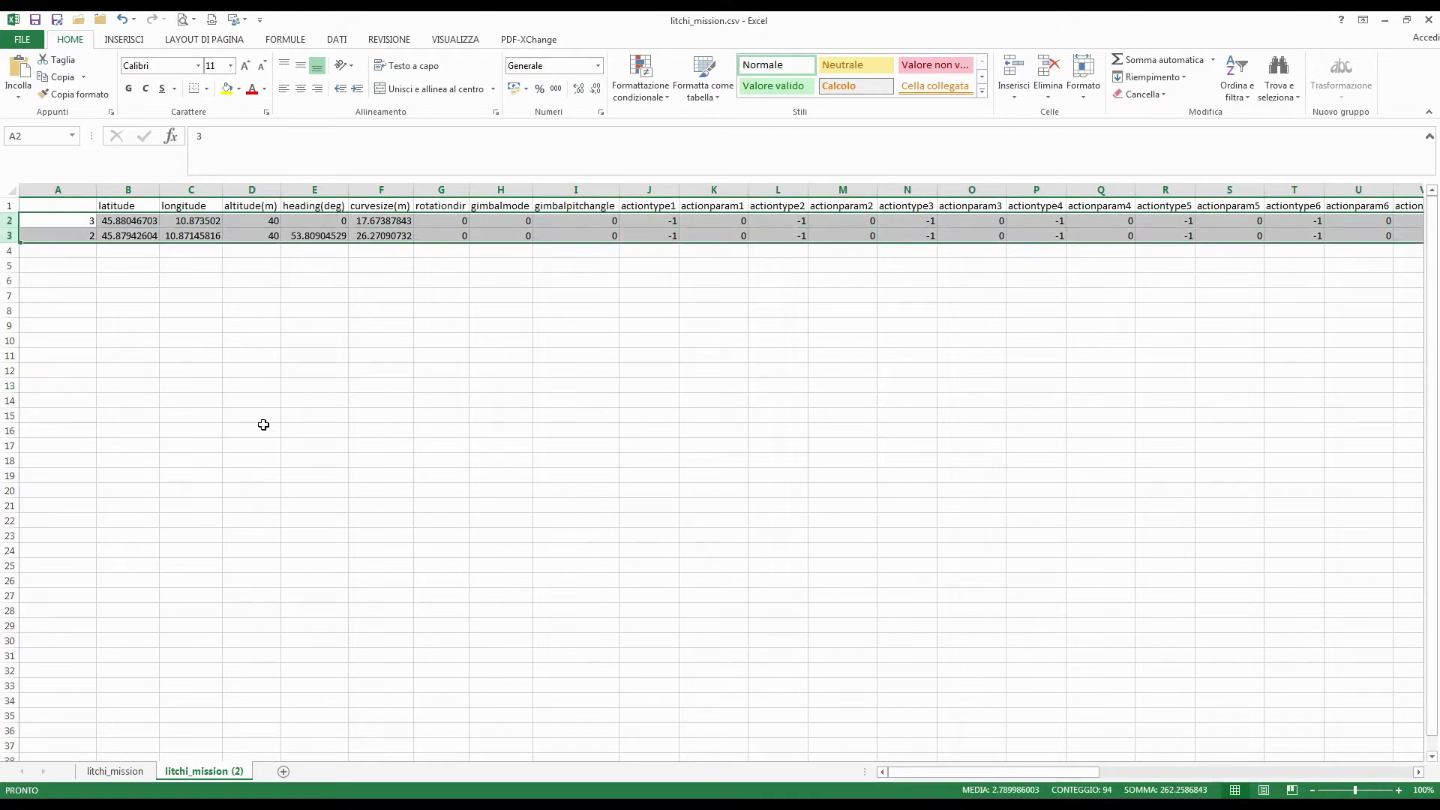
key("ctrl+c")
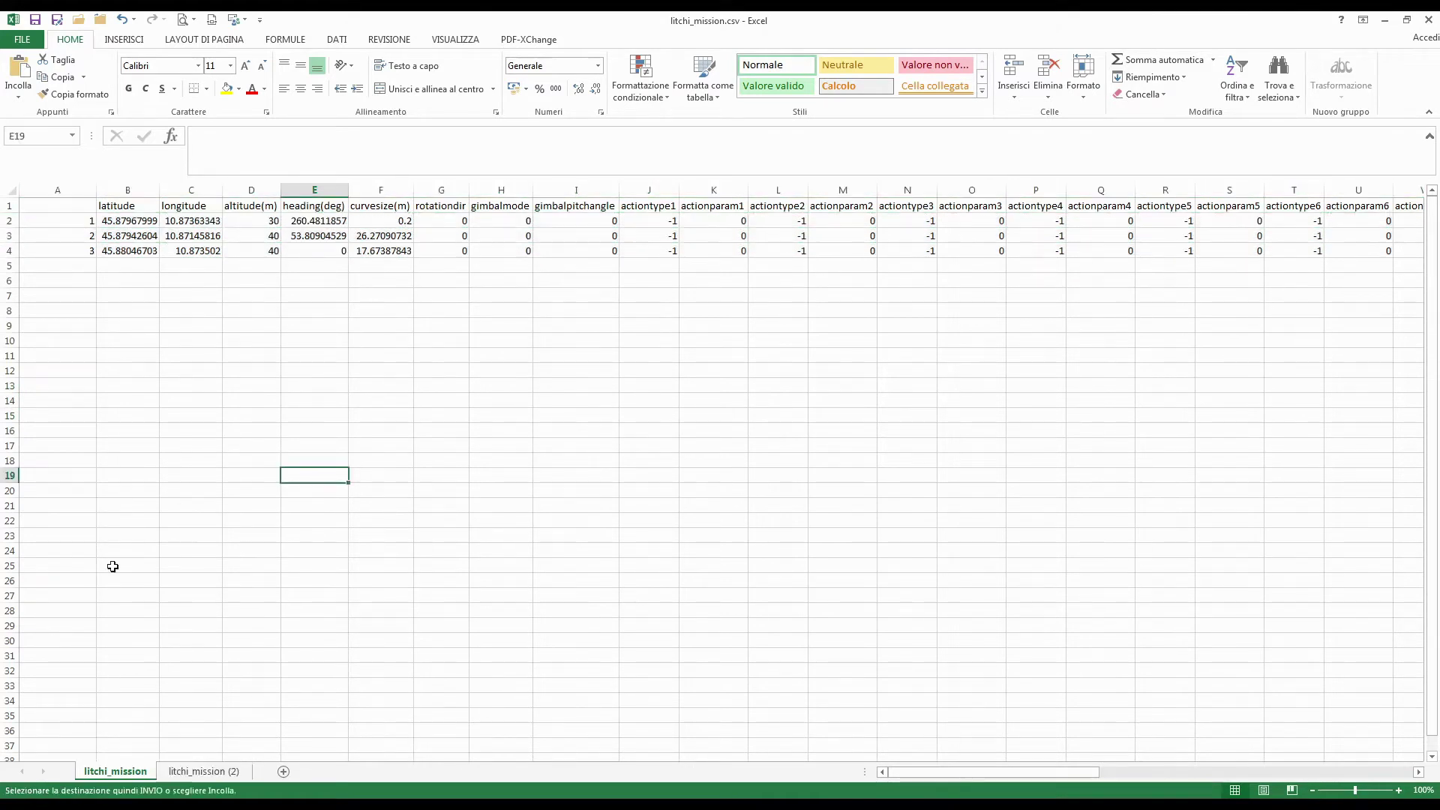
left_click(84, 267)
key("ctrl+v")
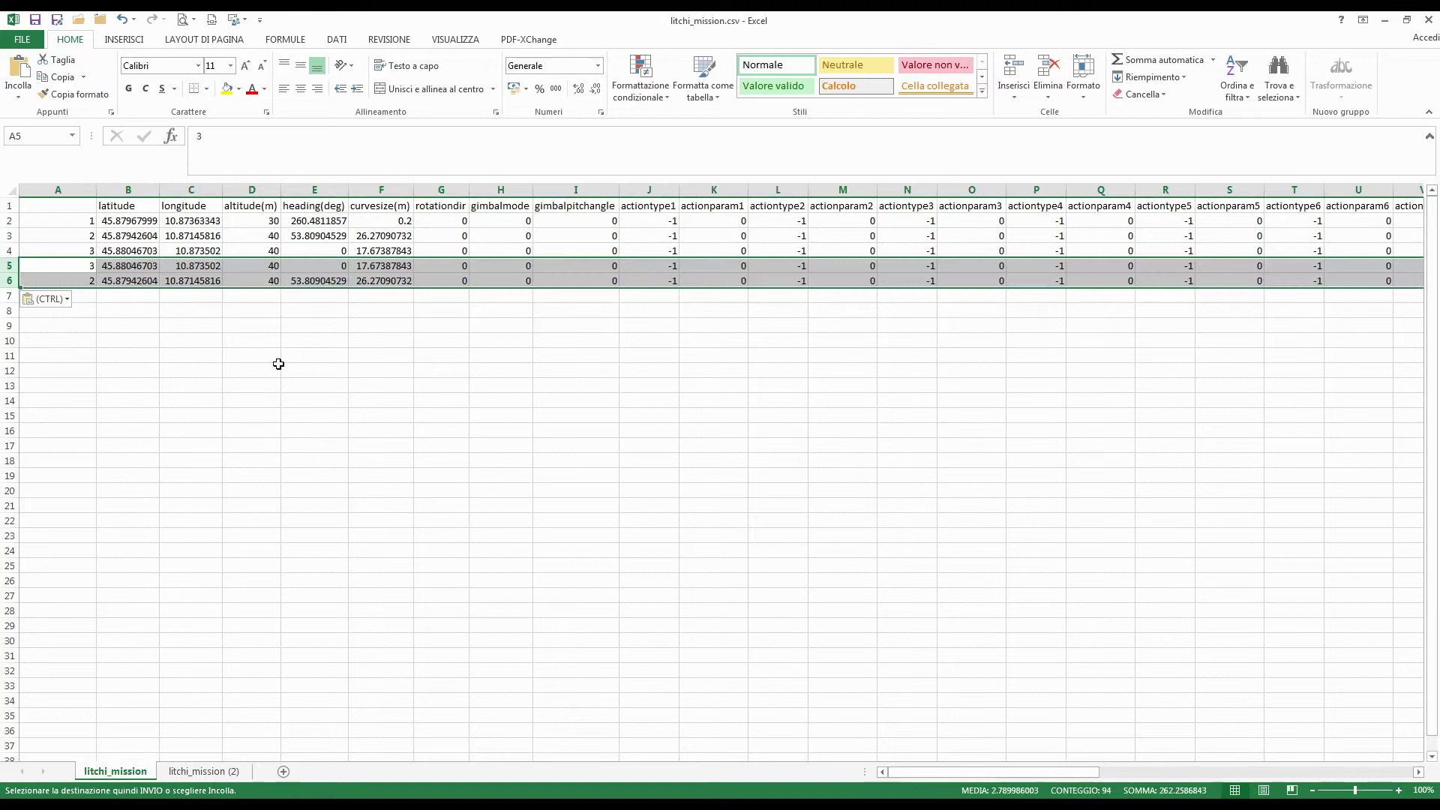
left_click(278, 366)
Set the altitude of the two pasted waypoints in cells D5 and D6 to 54 m
left_click(269, 264)
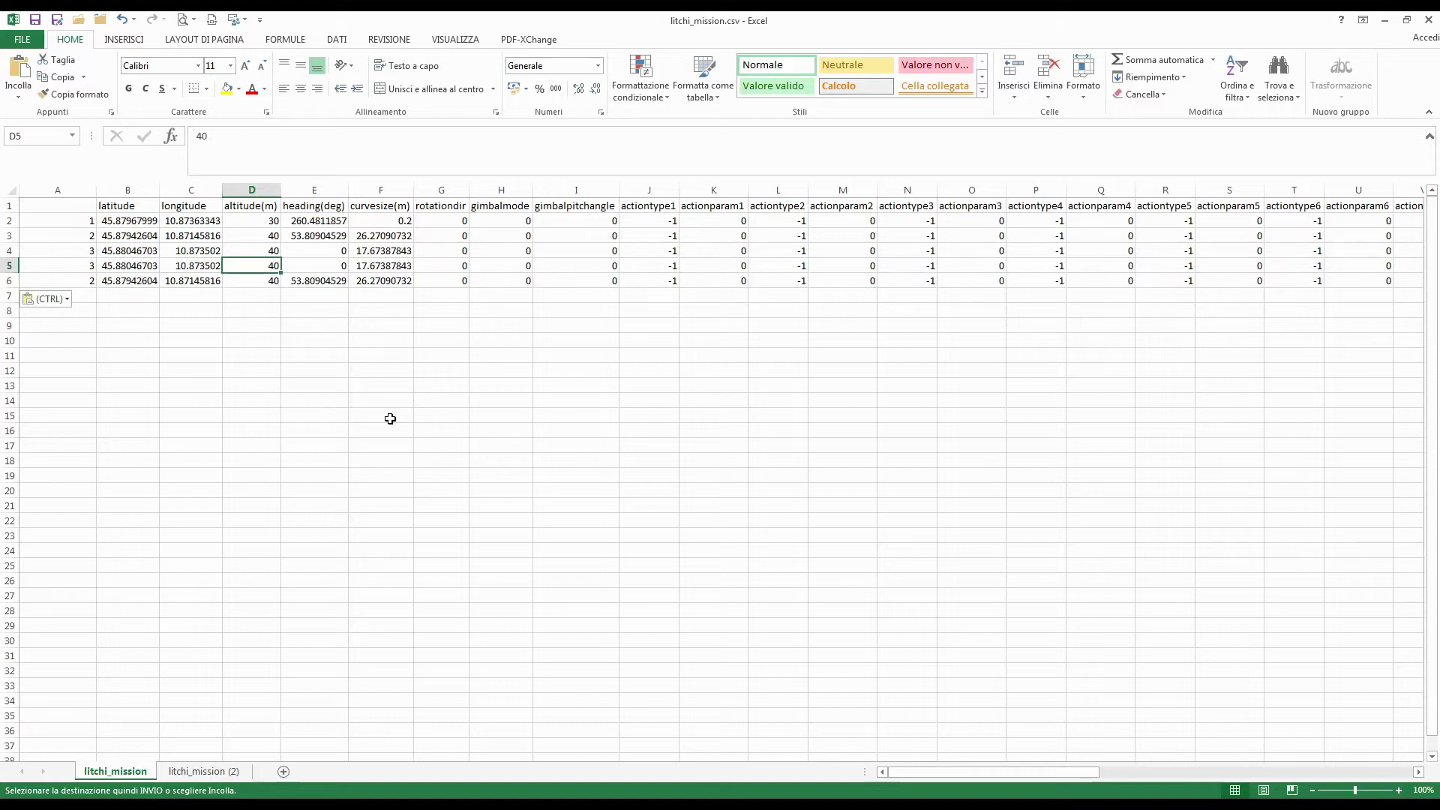
type("54")
key("Return")
type("54")
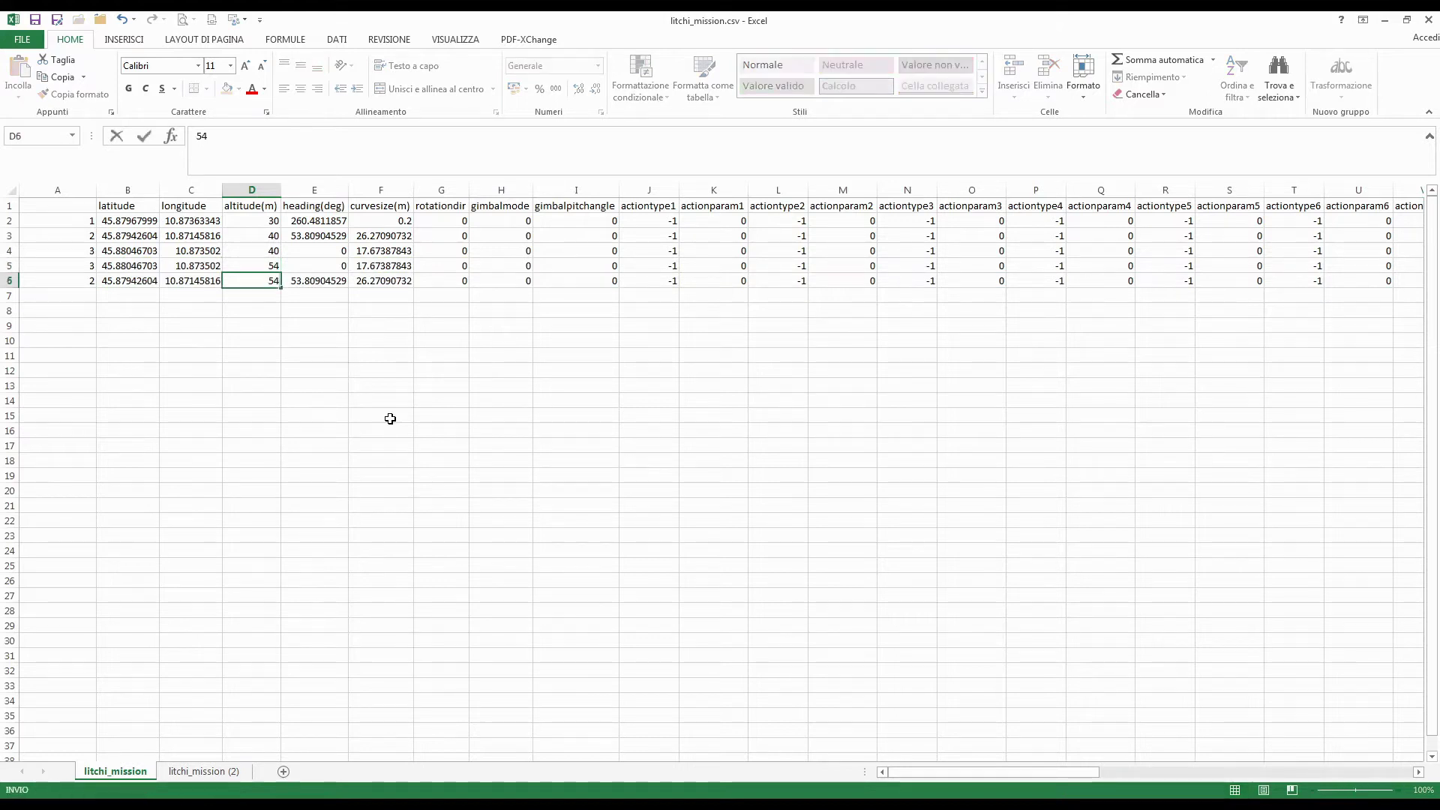
key("Return")
left_click(323, 430)
left_click(265, 260)
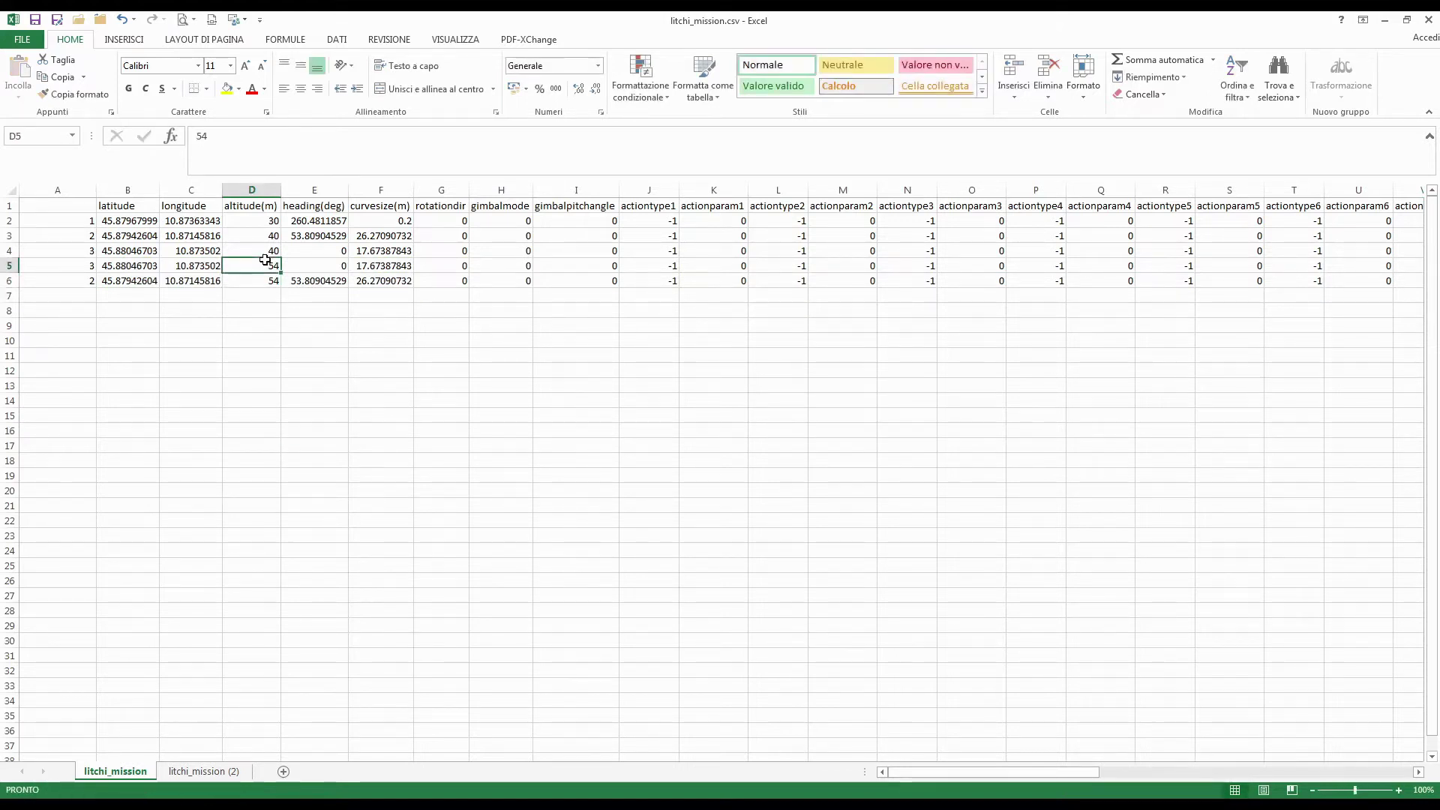
Switch to Litchi Mission Hub, open waypoint 2's settings and set the mission's heading mode to Custom (WD)
left_click(362, 475)
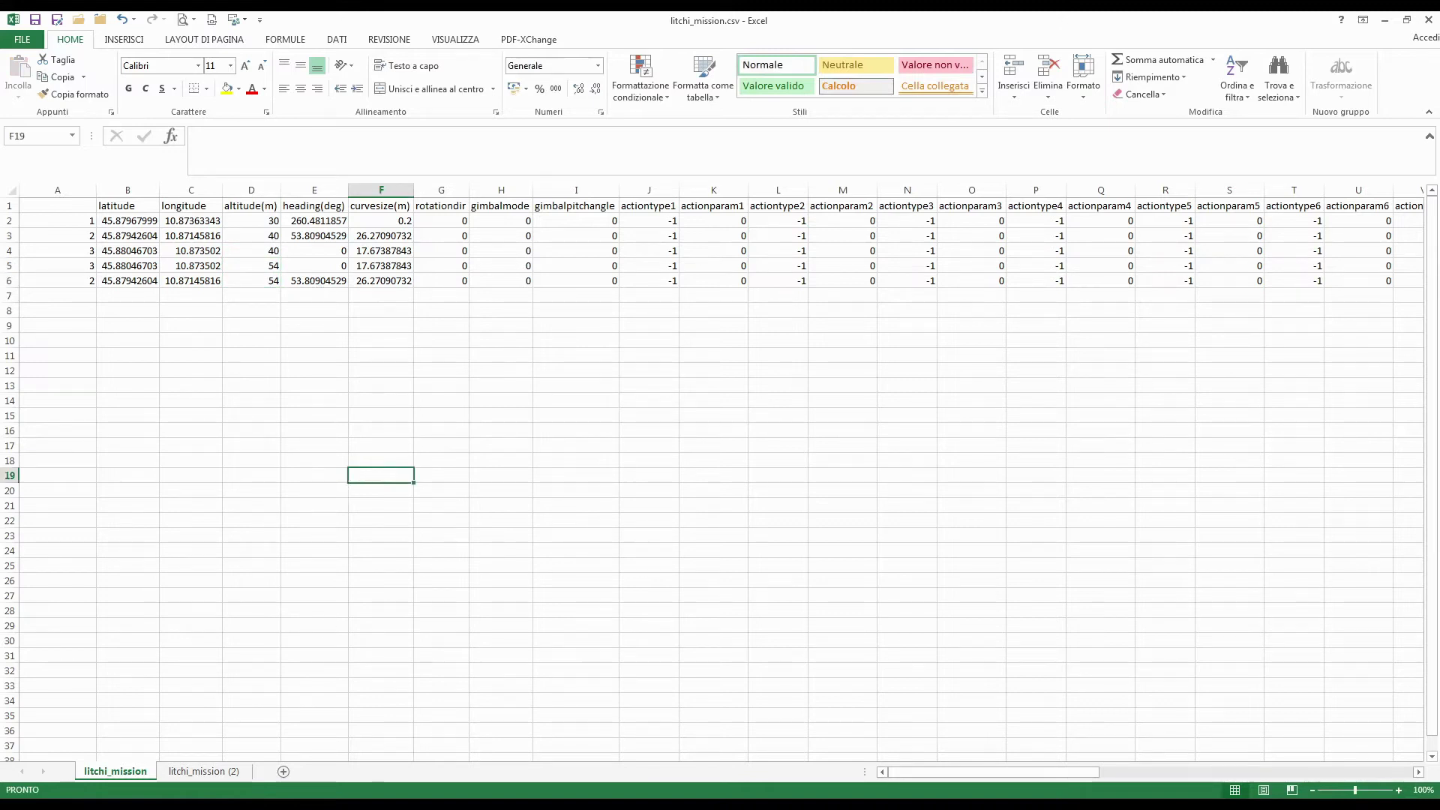
key("alt+Tab")
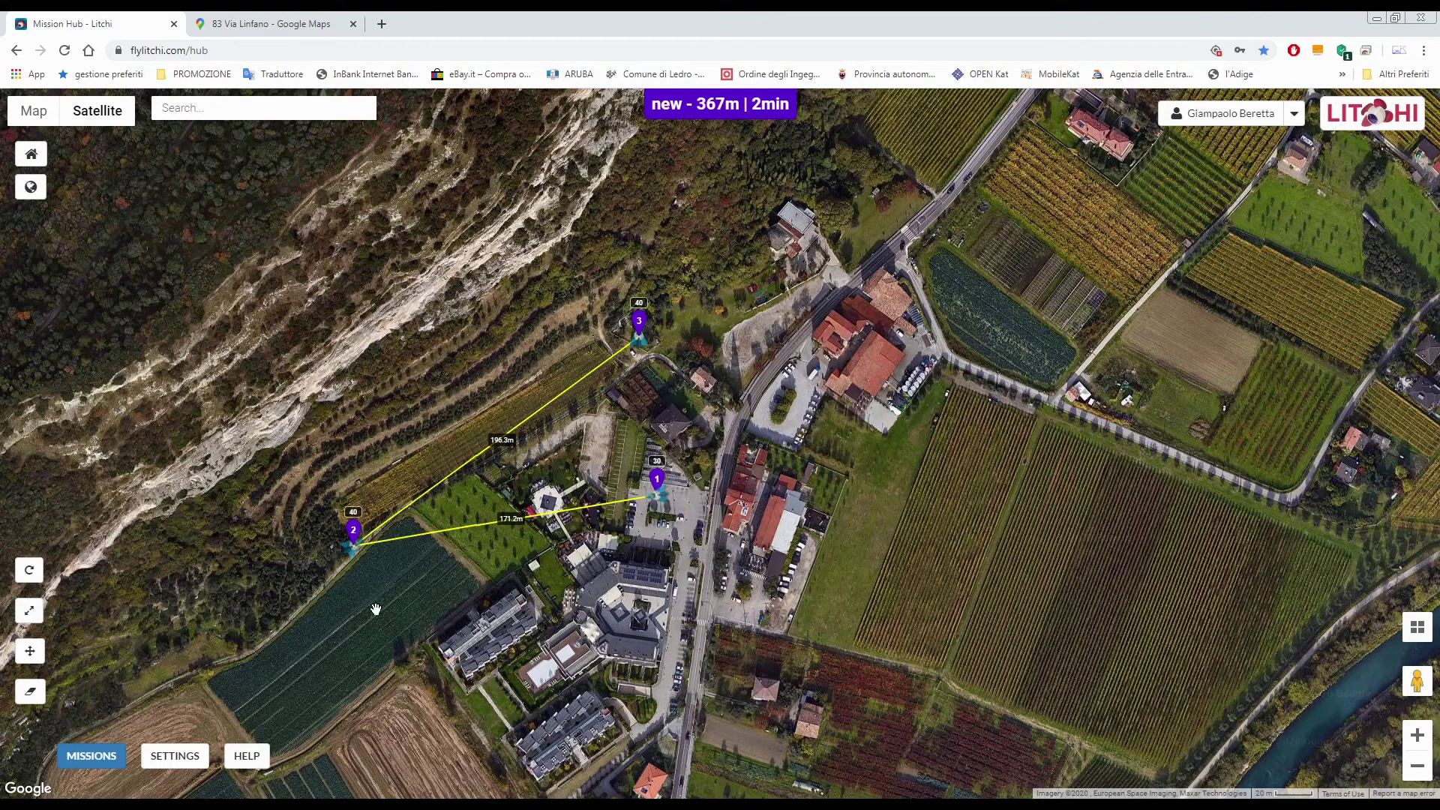
left_click(353, 545)
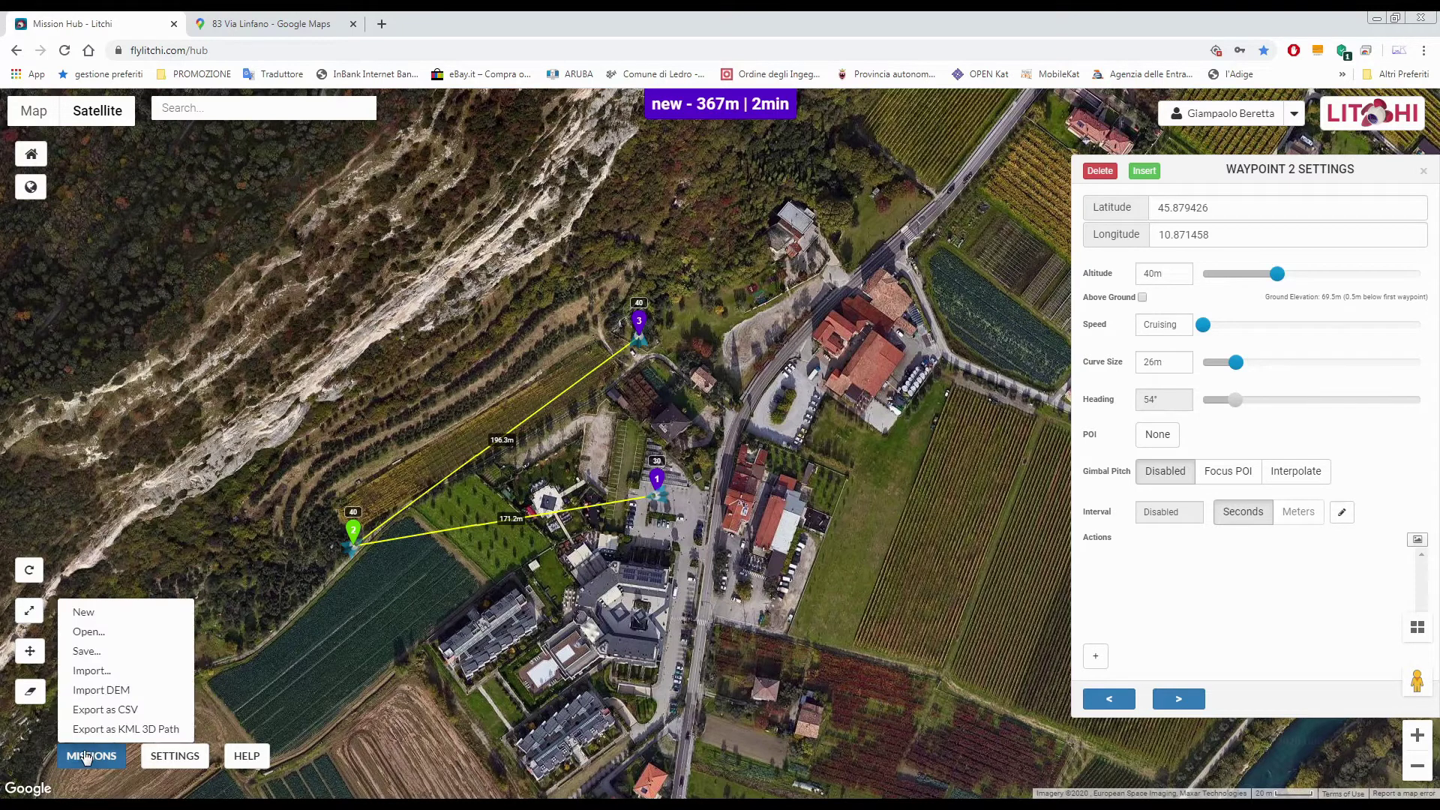
left_click(190, 760)
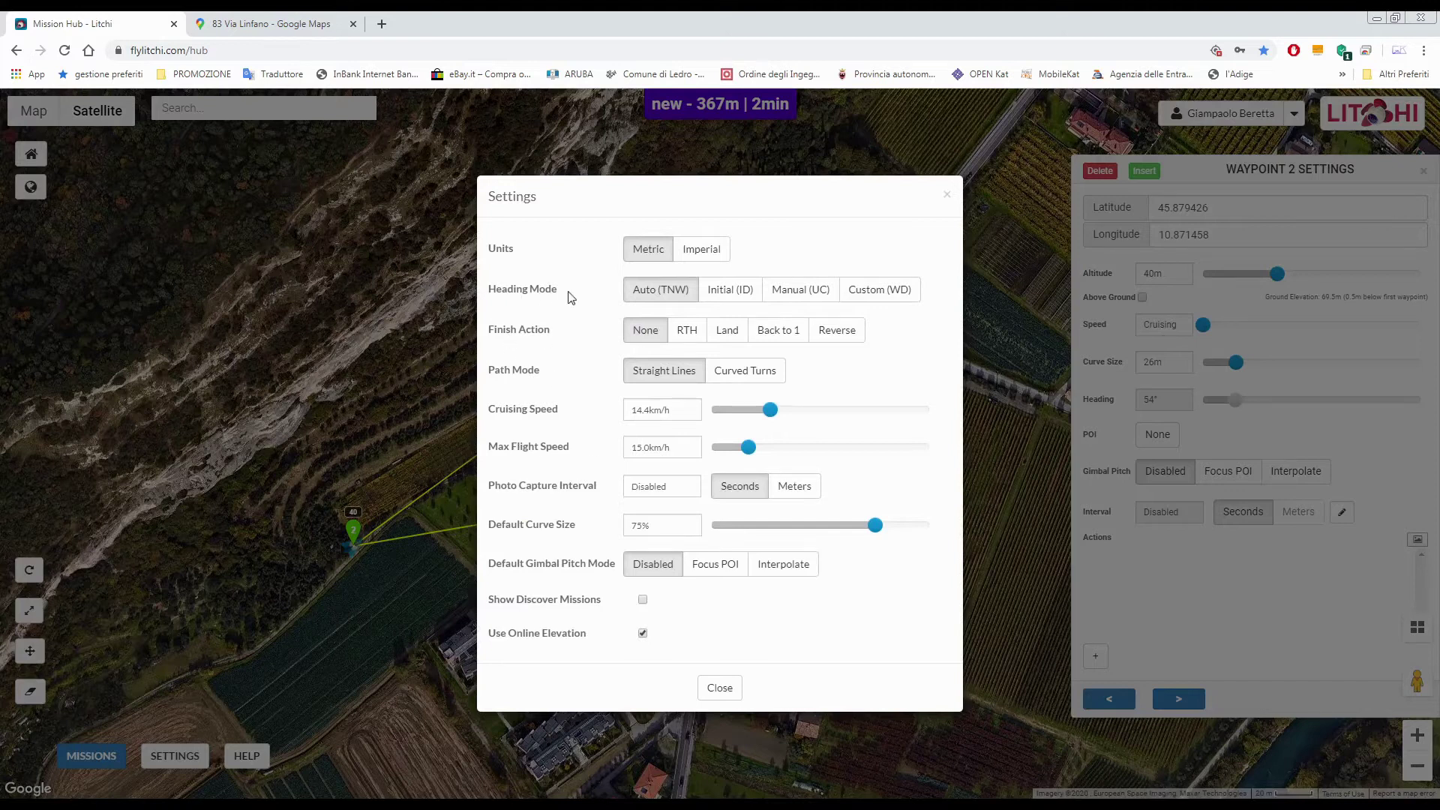
left_click(900, 293)
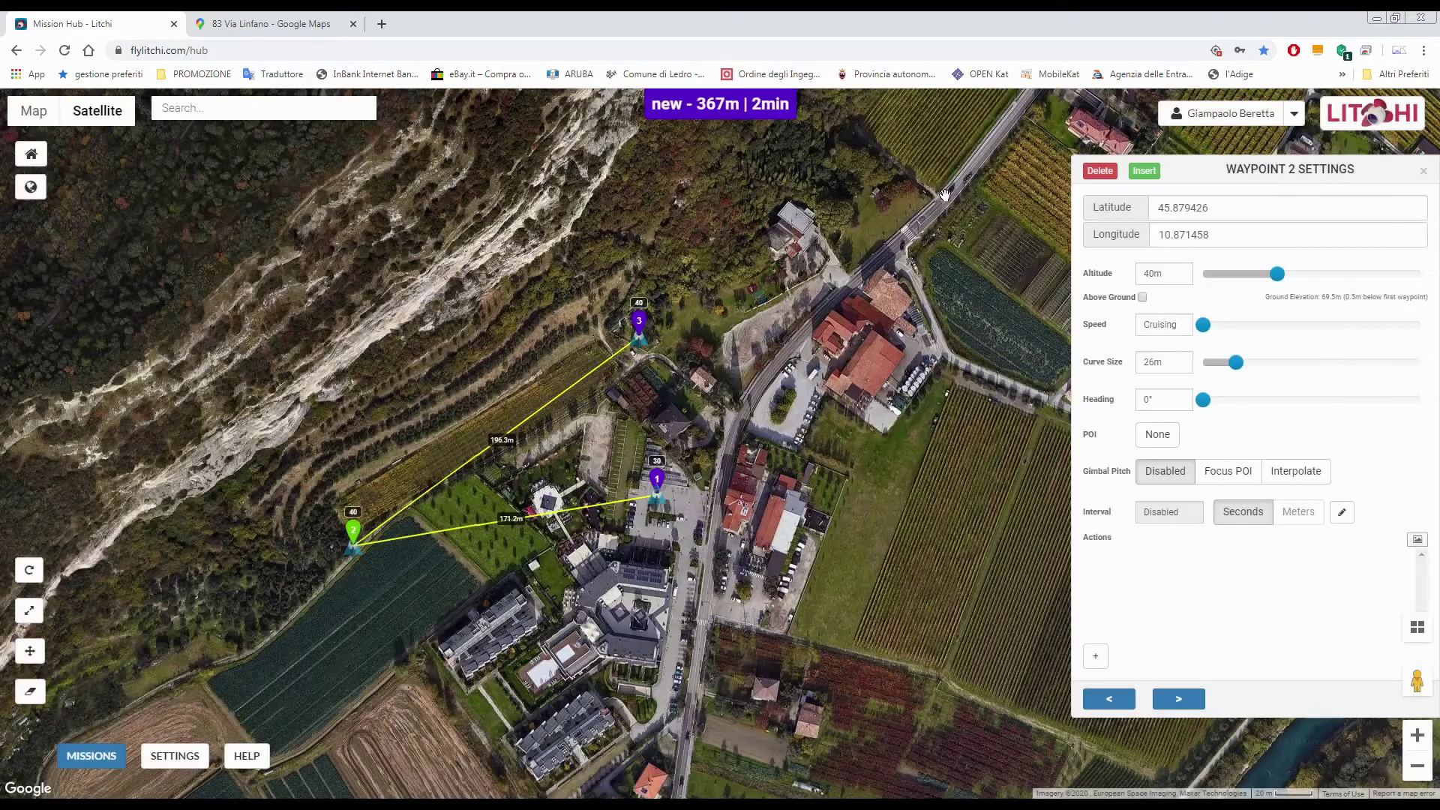
left_click(946, 198)
Try adjusting waypoint 2's heading, leave it at 0°, and set its curve size to 29 m
mouse_move(1204, 402)
mouse_move(1204, 403)
left_mouse_down()
mouse_move(1347, 403)
mouse_move(1200, 402)
left_mouse_up()
mouse_move(1203, 402)
left_mouse_down()
mouse_move(1375, 407)
mouse_move(1200, 410)
left_mouse_up()
mouse_move(1203, 400)
left_mouse_down()
mouse_move(1399, 410)
mouse_move(1200, 411)
left_mouse_up()
mouse_move(1251, 404)
left_click_drag(1244, 367, 1248, 368)
mouse_move(1205, 410)
mouse_move(1206, 408)
left_mouse_down()
mouse_move(1406, 404)
mouse_move(1199, 408)
left_mouse_up()
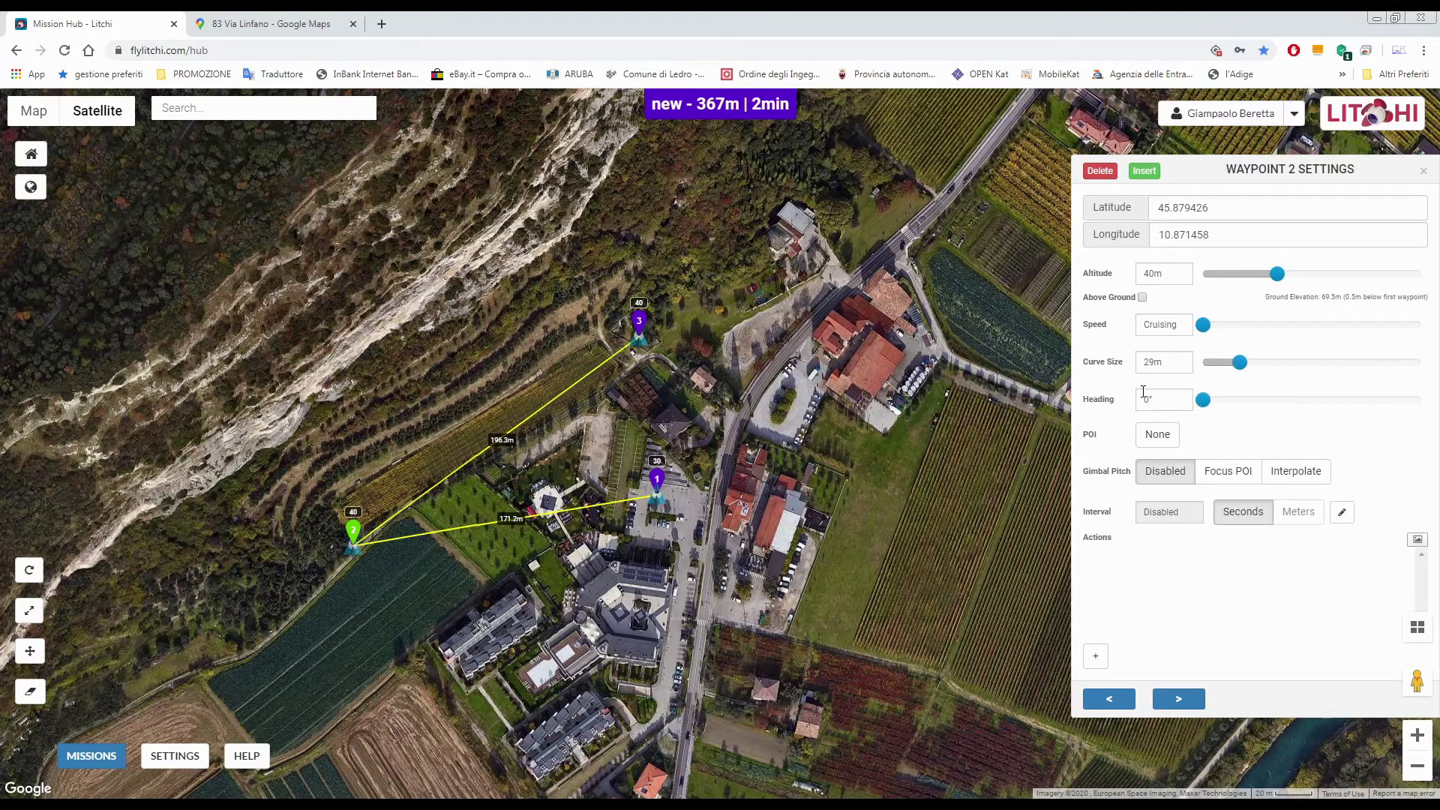
Set the mission's heading mode back to Auto (TNW) and check waypoint 2's heading
left_click(175, 759)
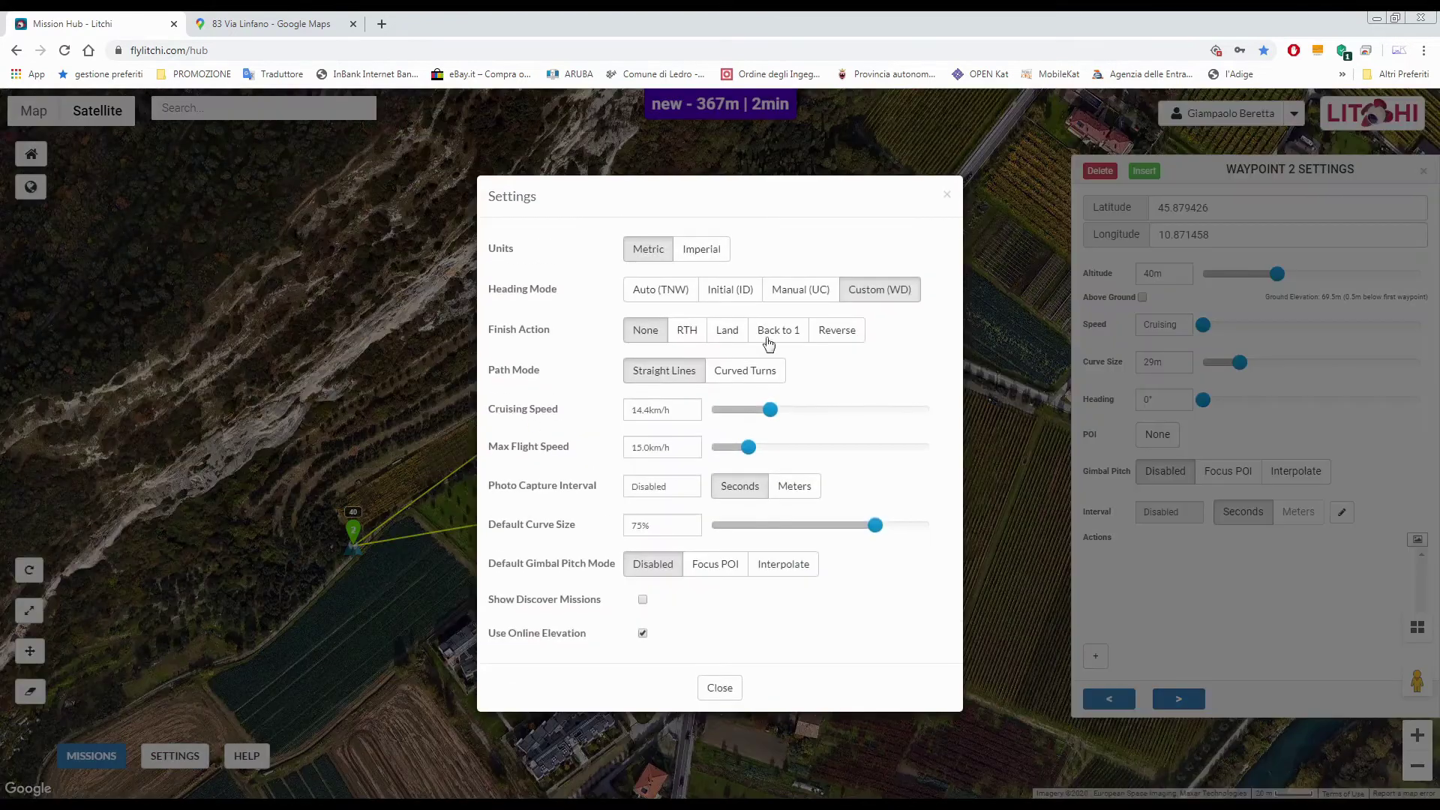
left_click(670, 291)
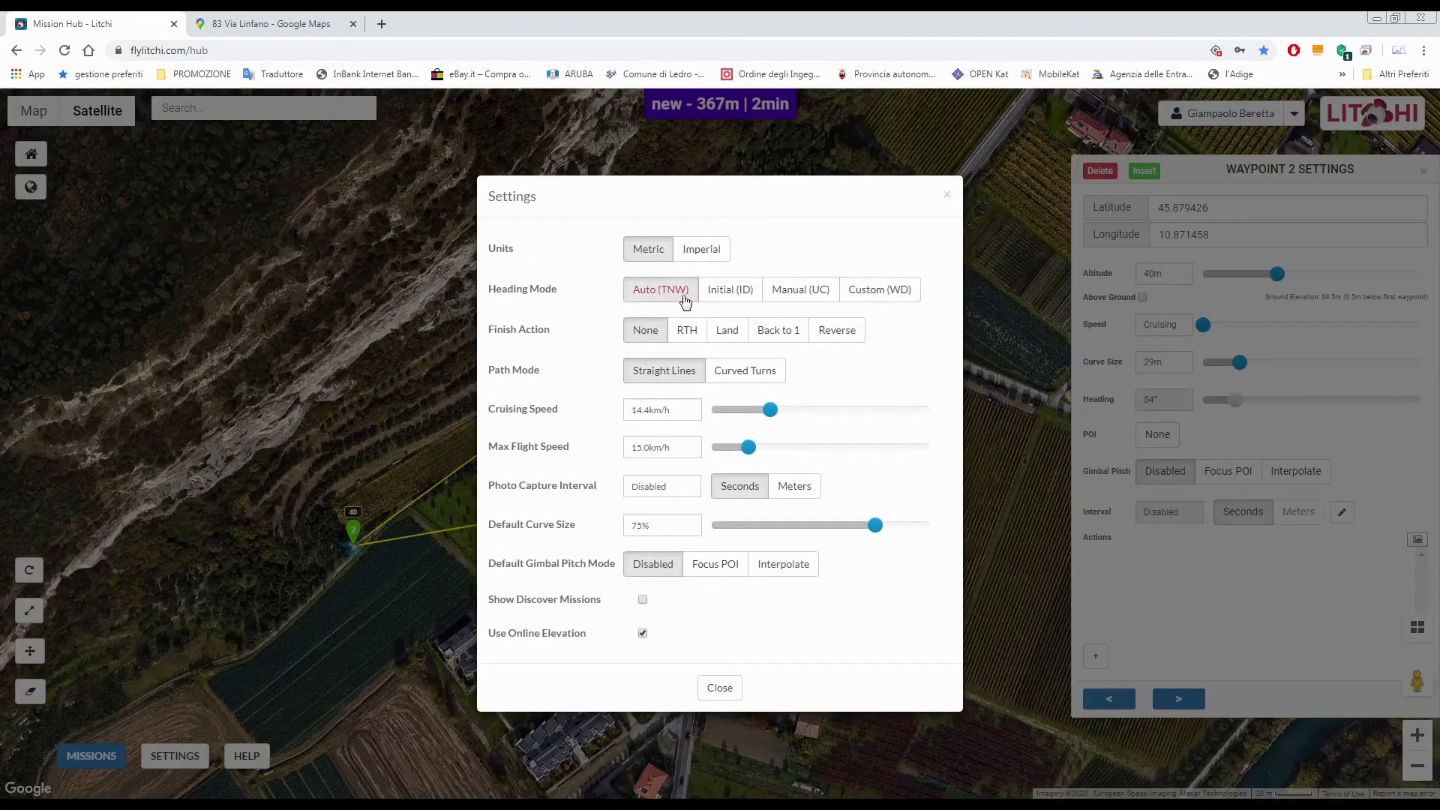
left_click(718, 689)
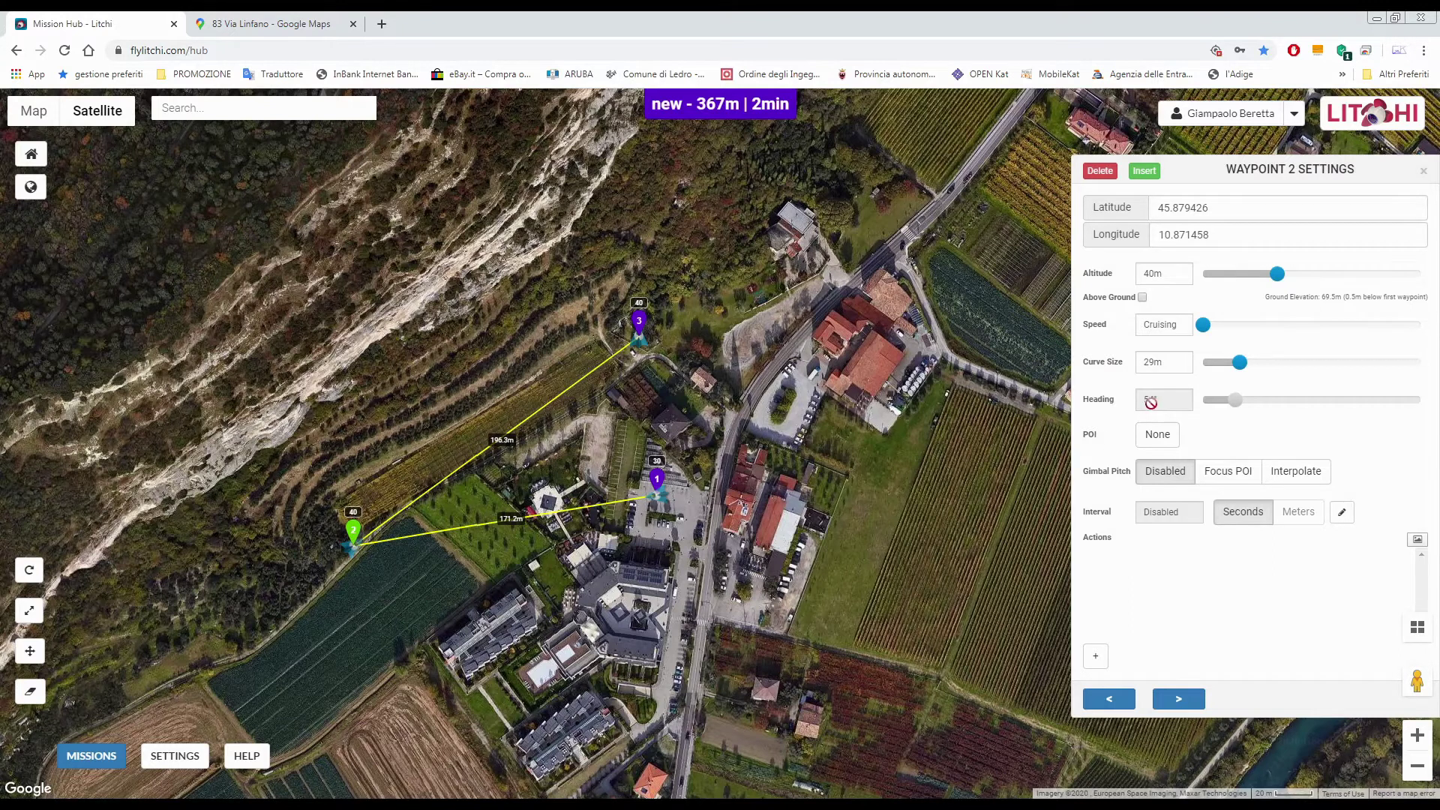
mouse_move(1262, 411)
Switch to litchi_mission.csv in Excel and add 270 to the heading in E3 with the formula =53.8090452869261+270
key("alt+Tab")
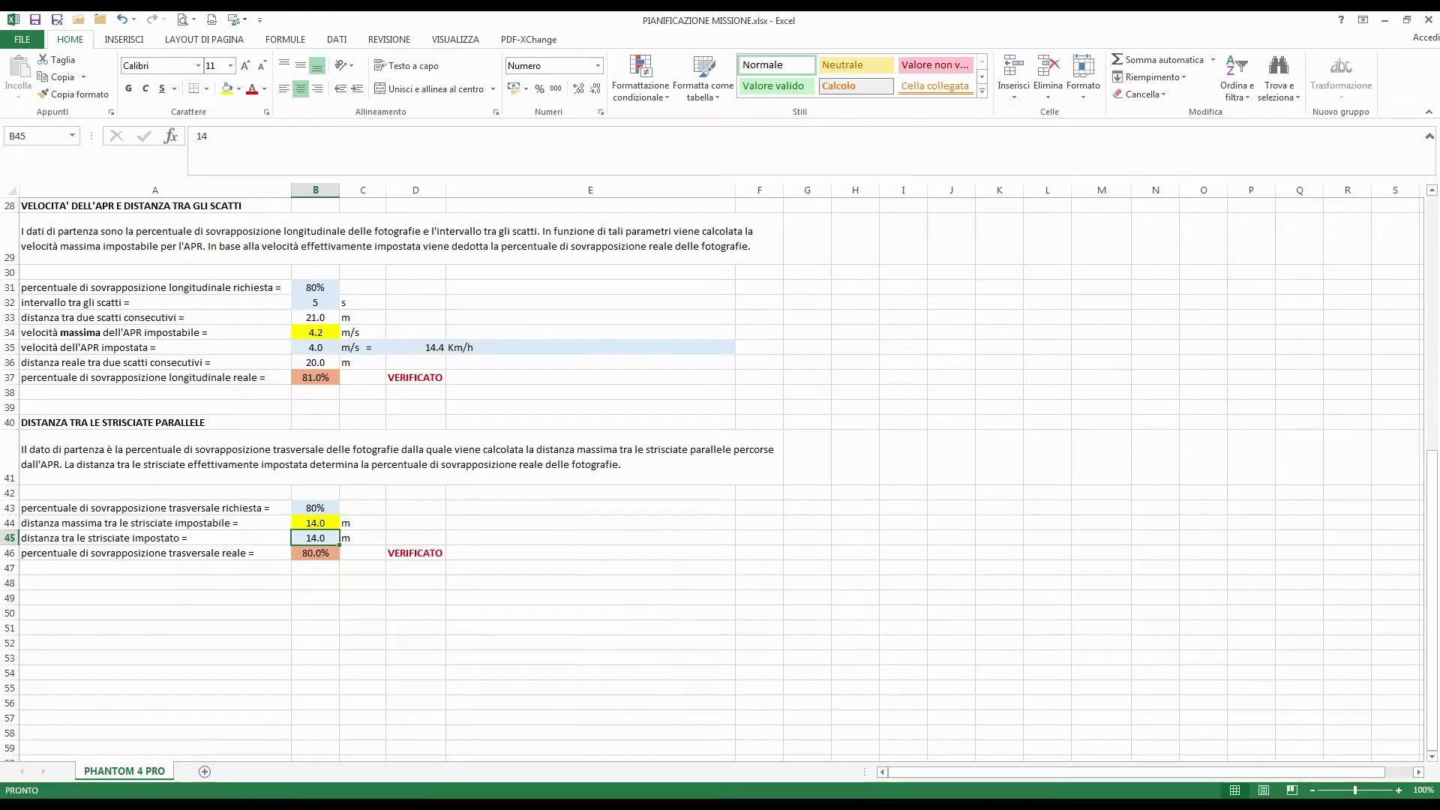
key("alt+Tab")
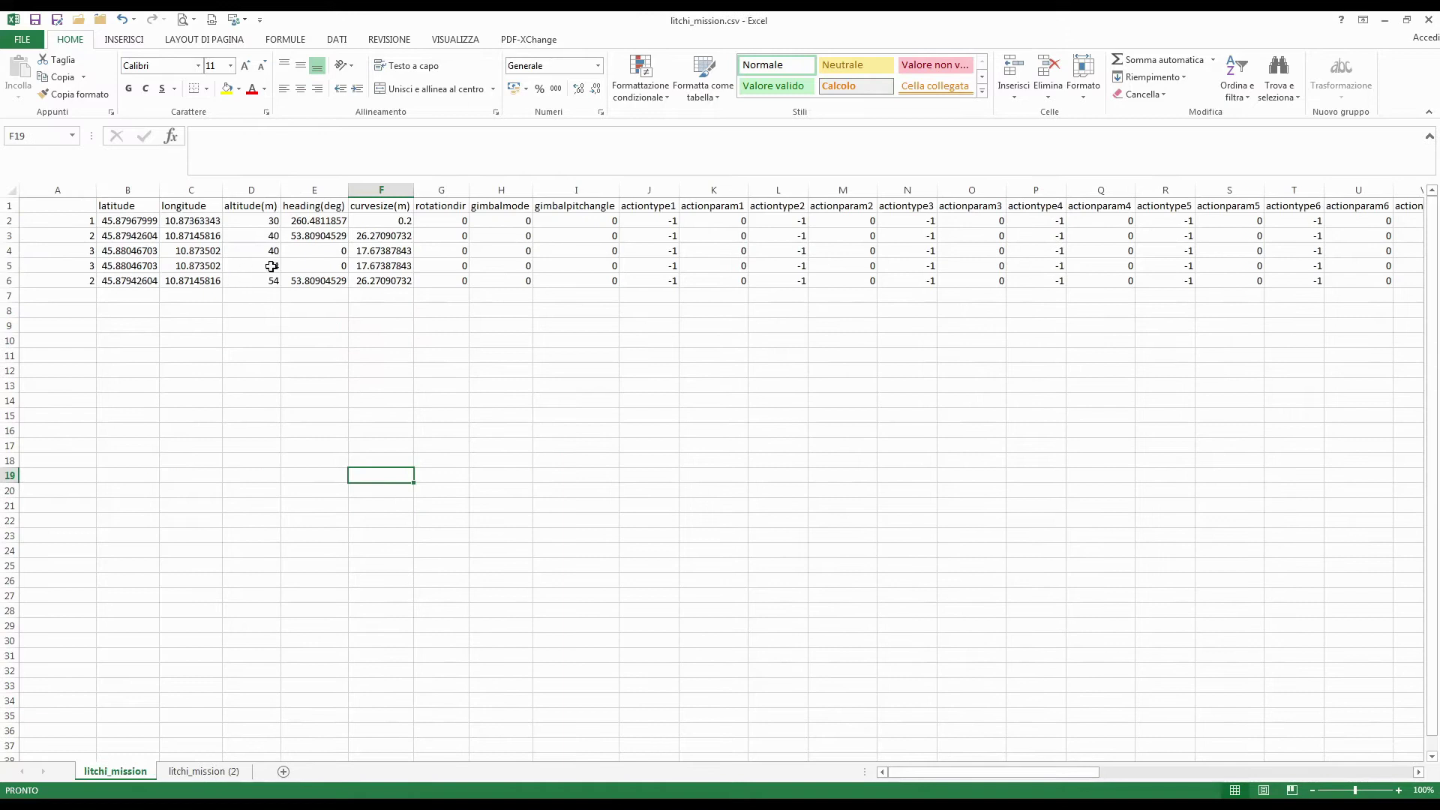
left_click(314, 234)
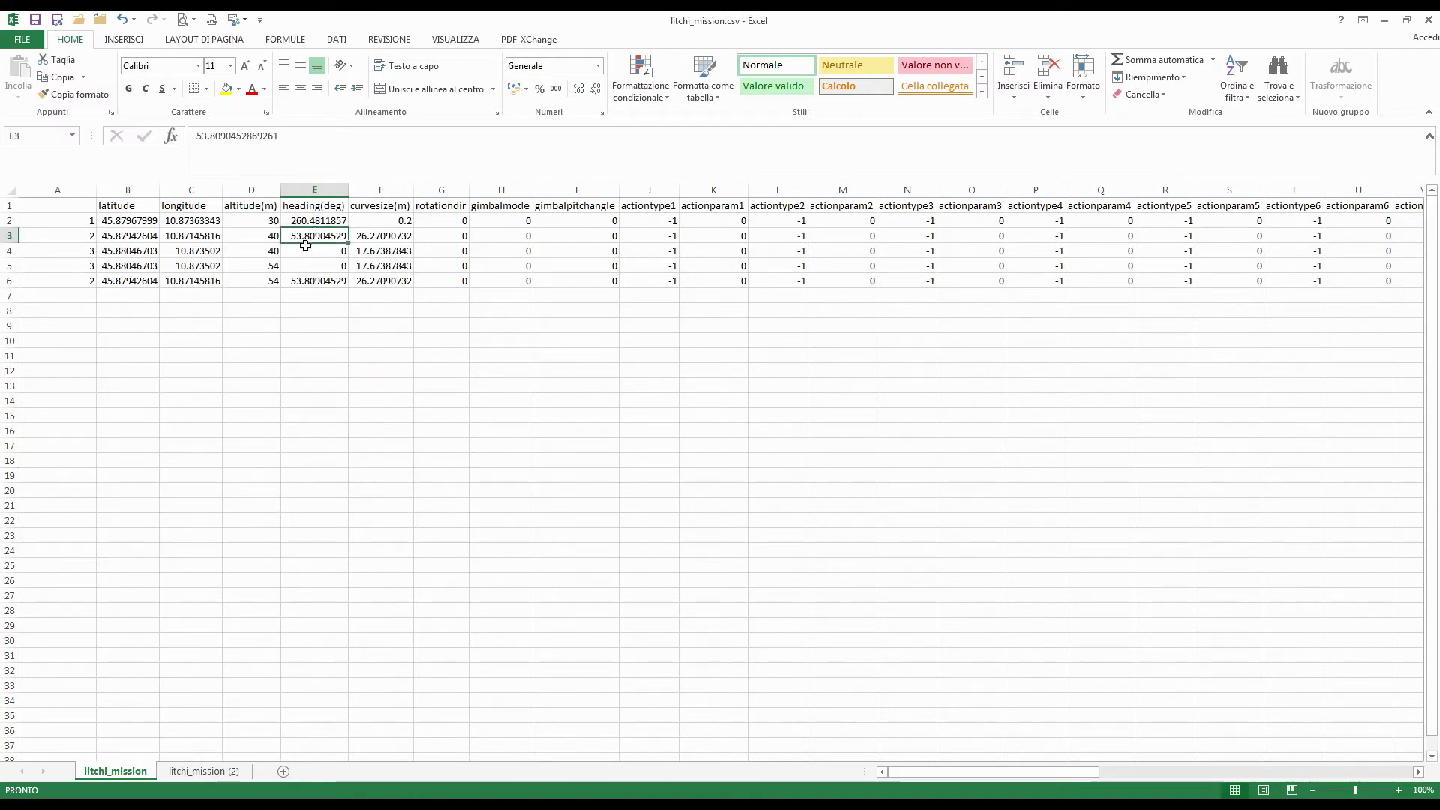
left_click(195, 135)
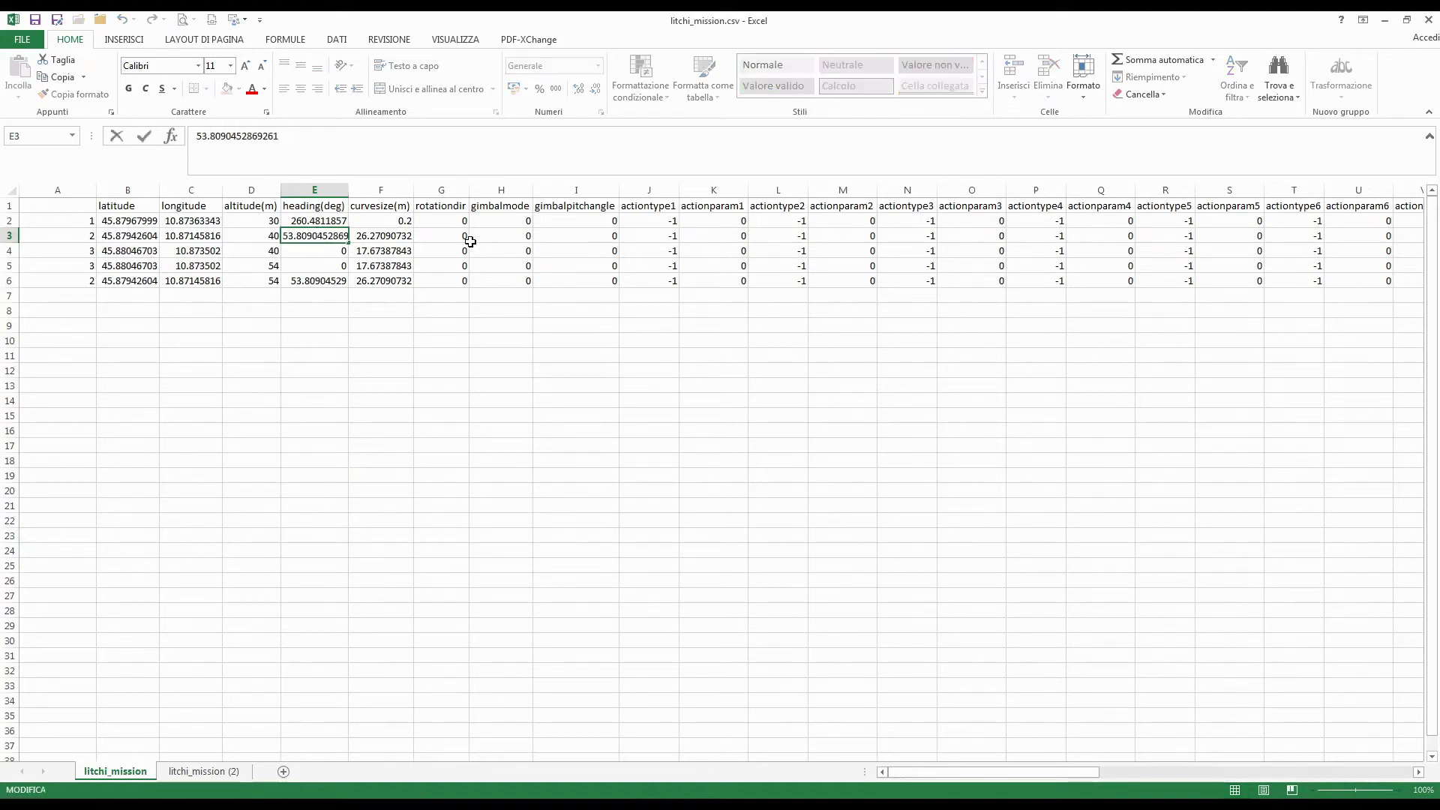
type("=")
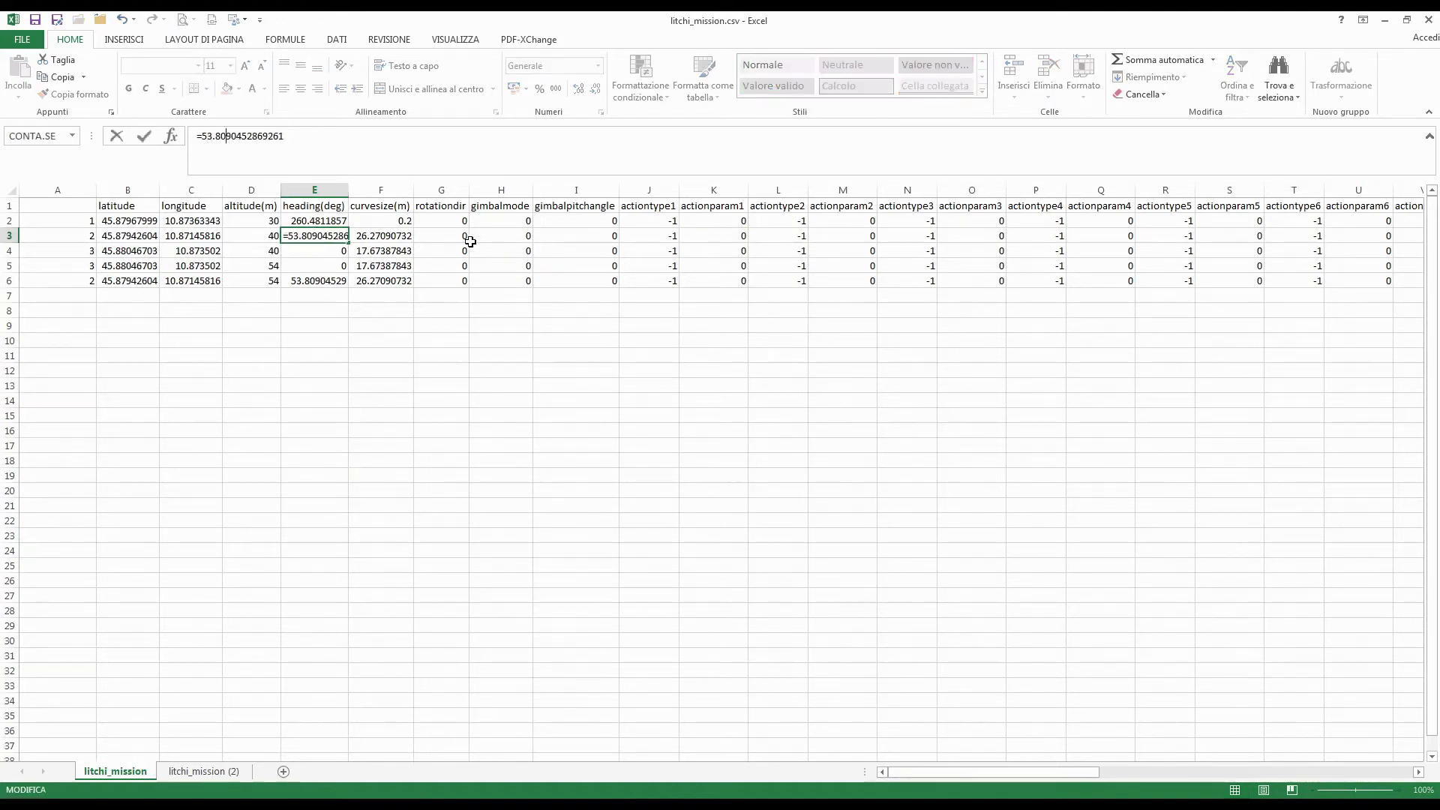
key("End")
type("+180")
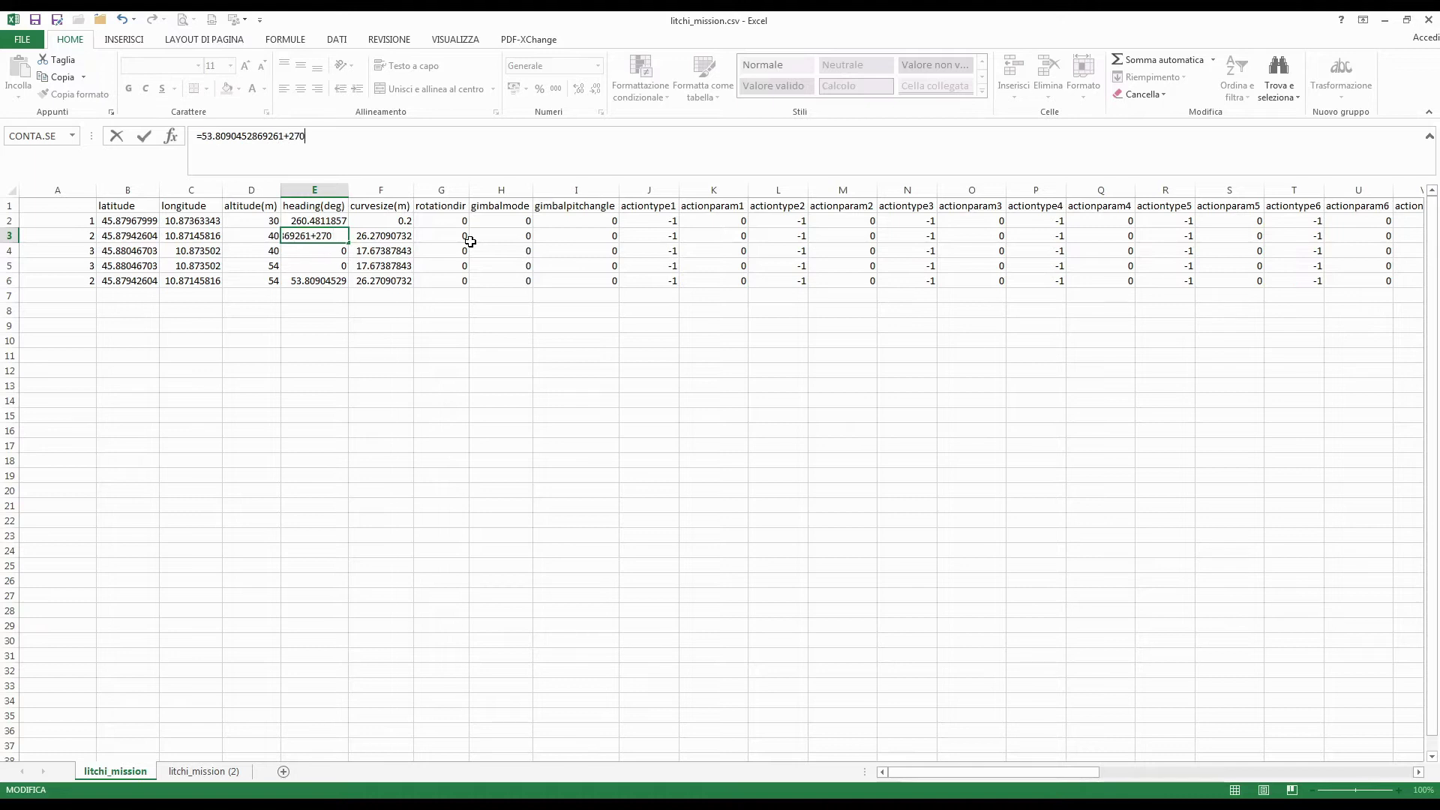
key("Return")
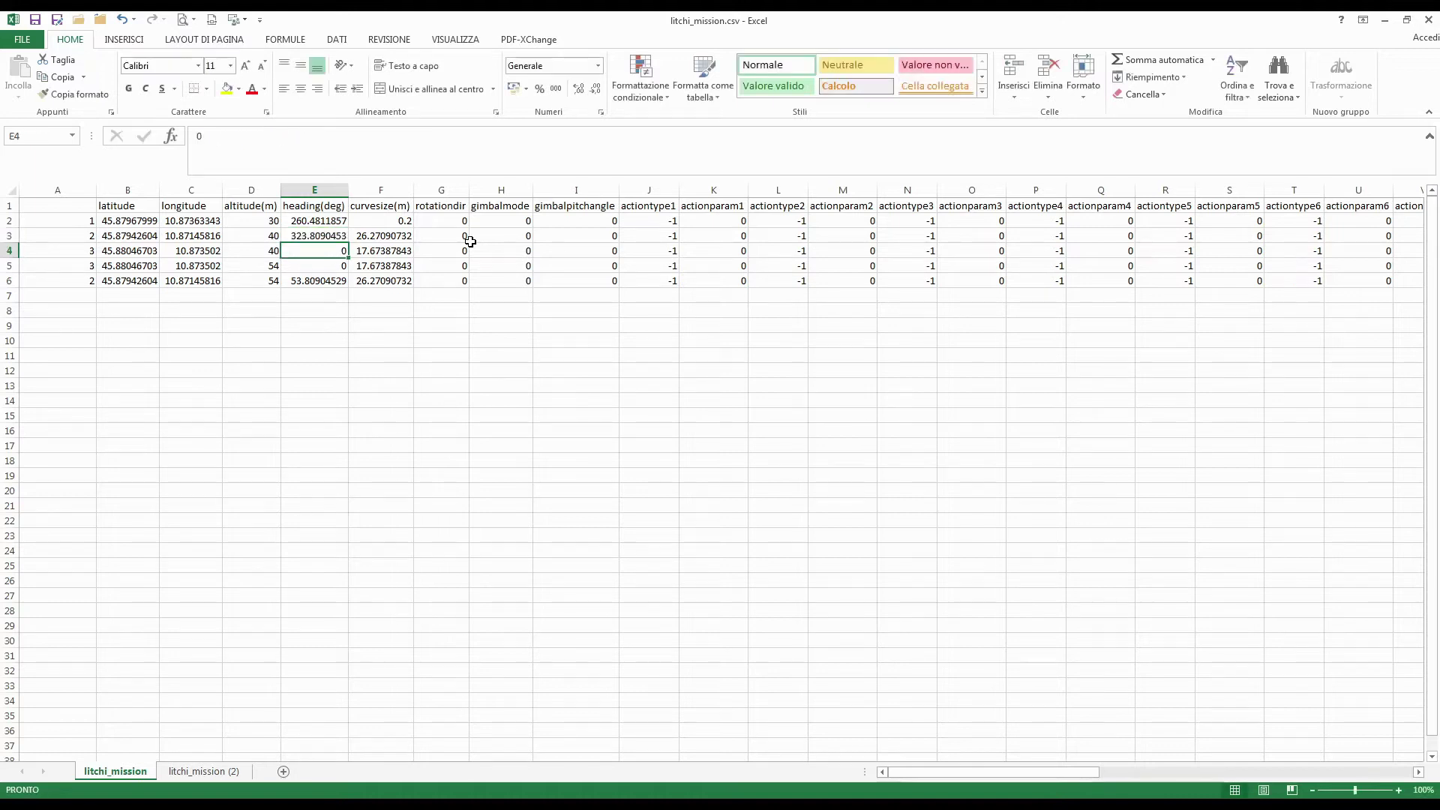
Link the heading in E4 to E3 with the formula =E3 and fill it down through E6
left_click(301, 234)
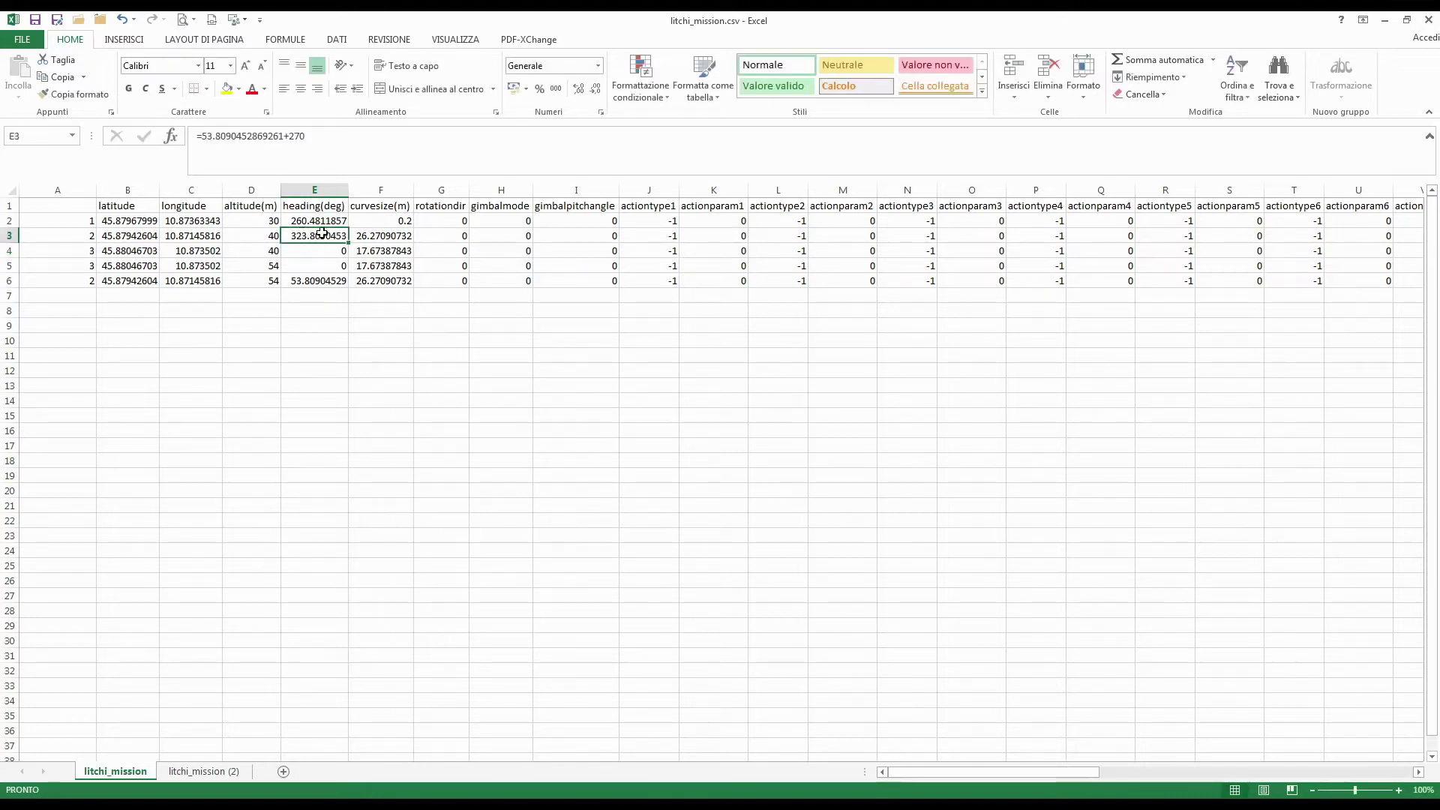
left_click(316, 222)
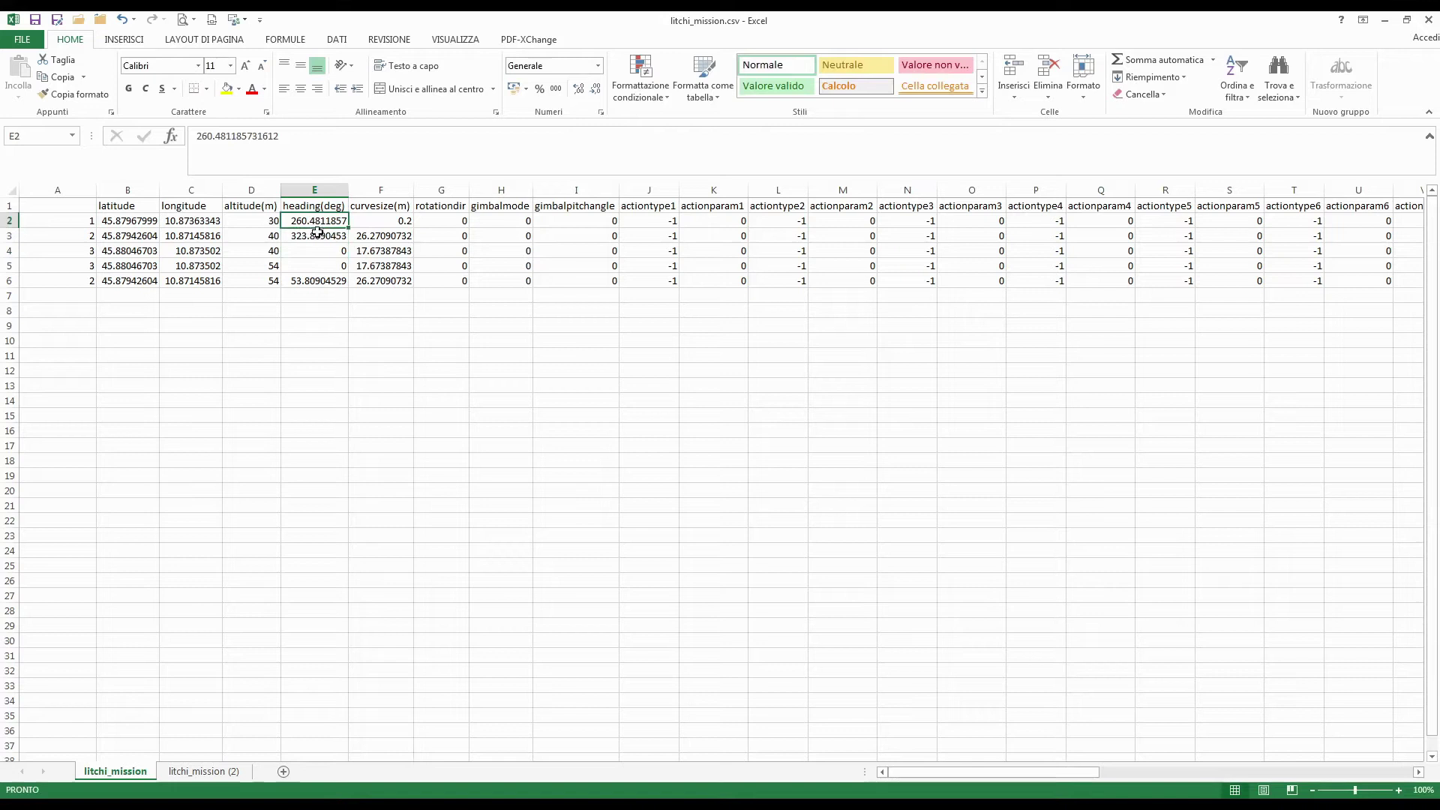
left_click(319, 235)
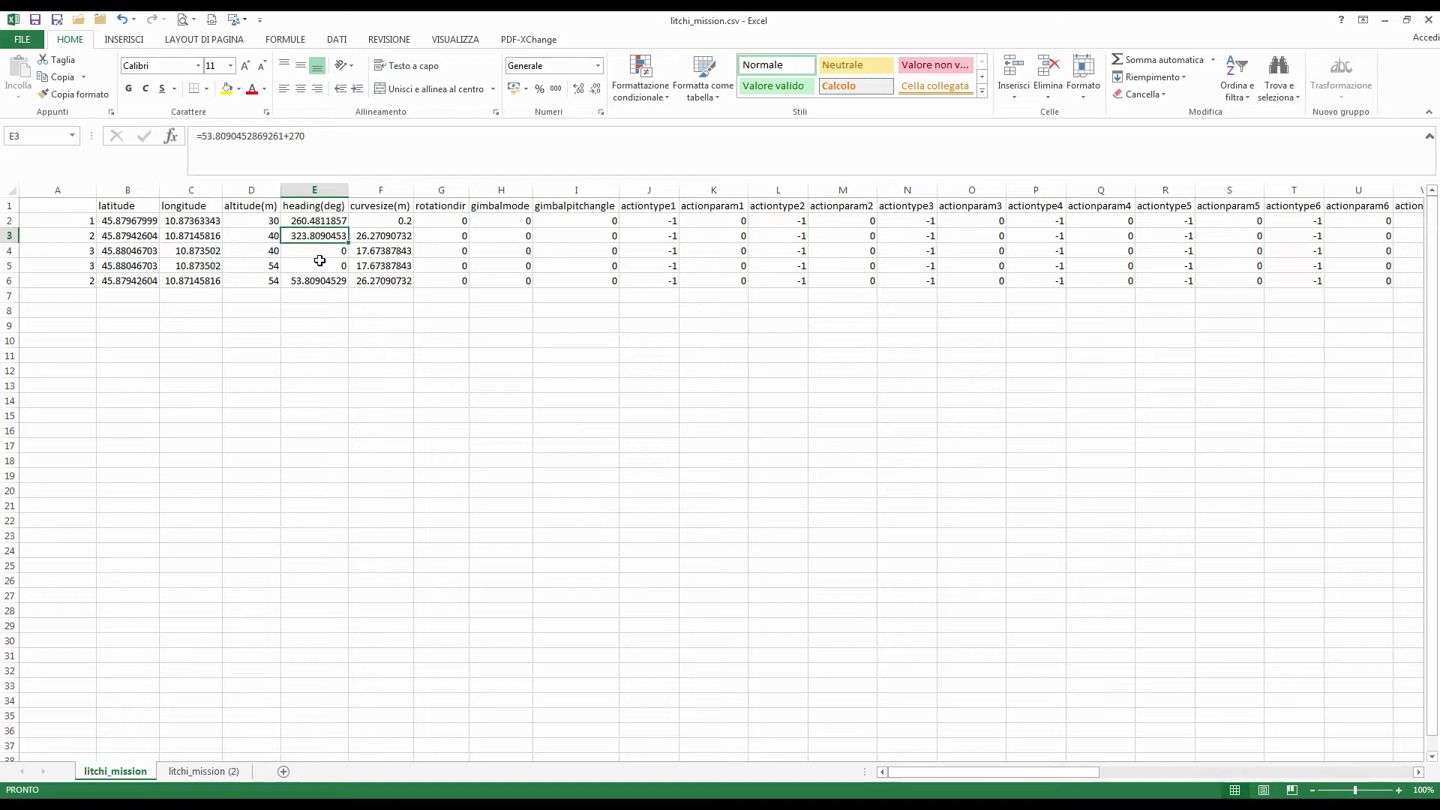
left_click(319, 249)
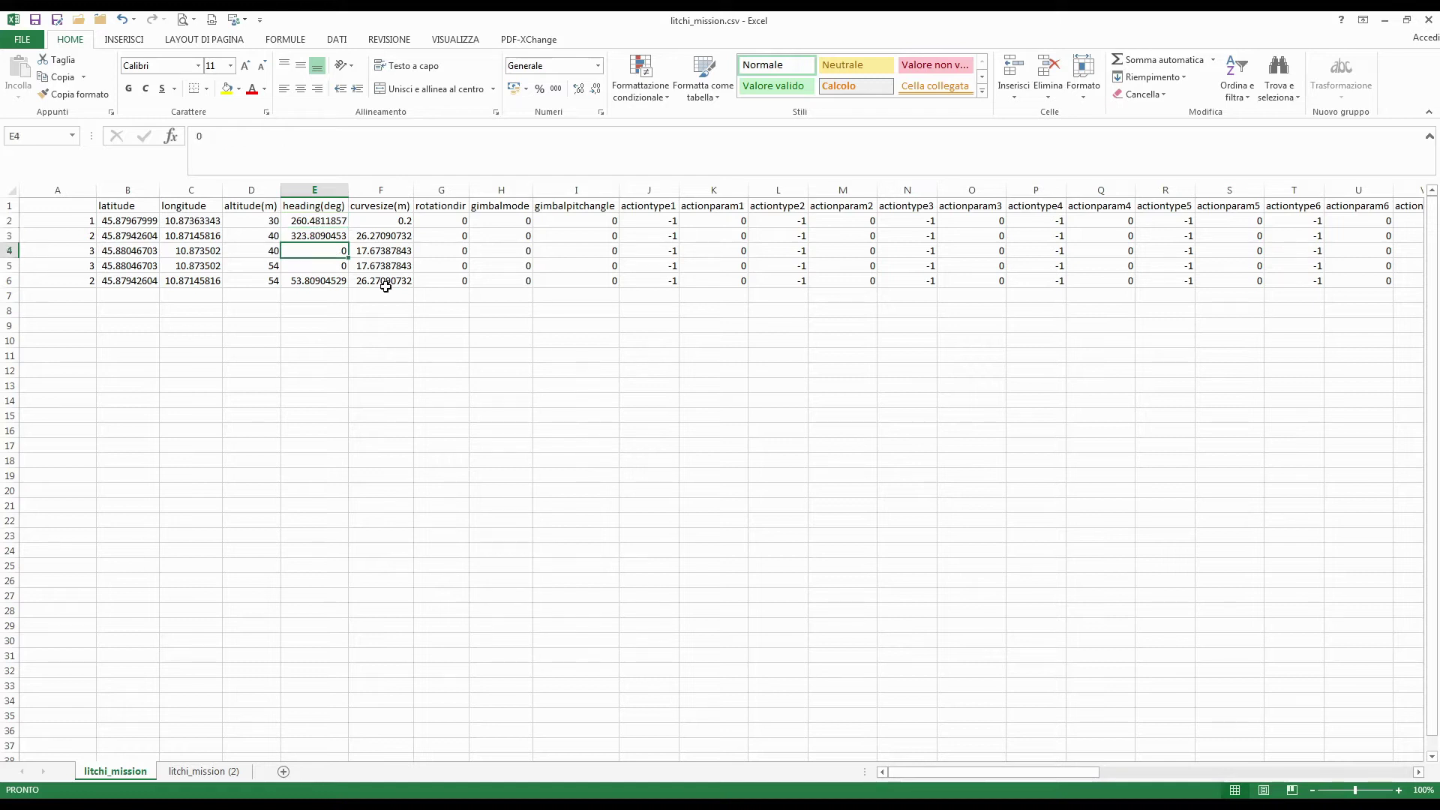
type("=")
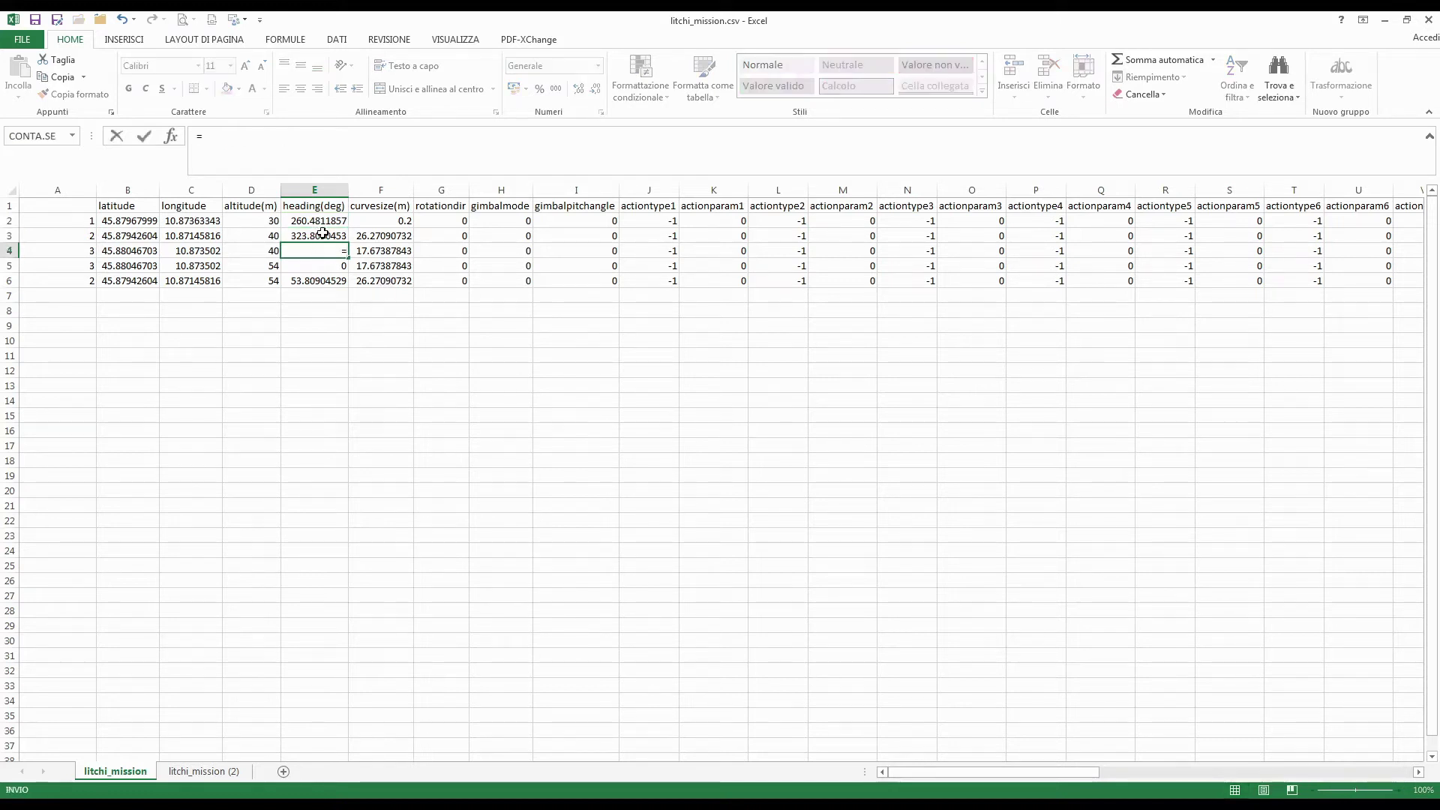
left_click(322, 234)
key("Return")
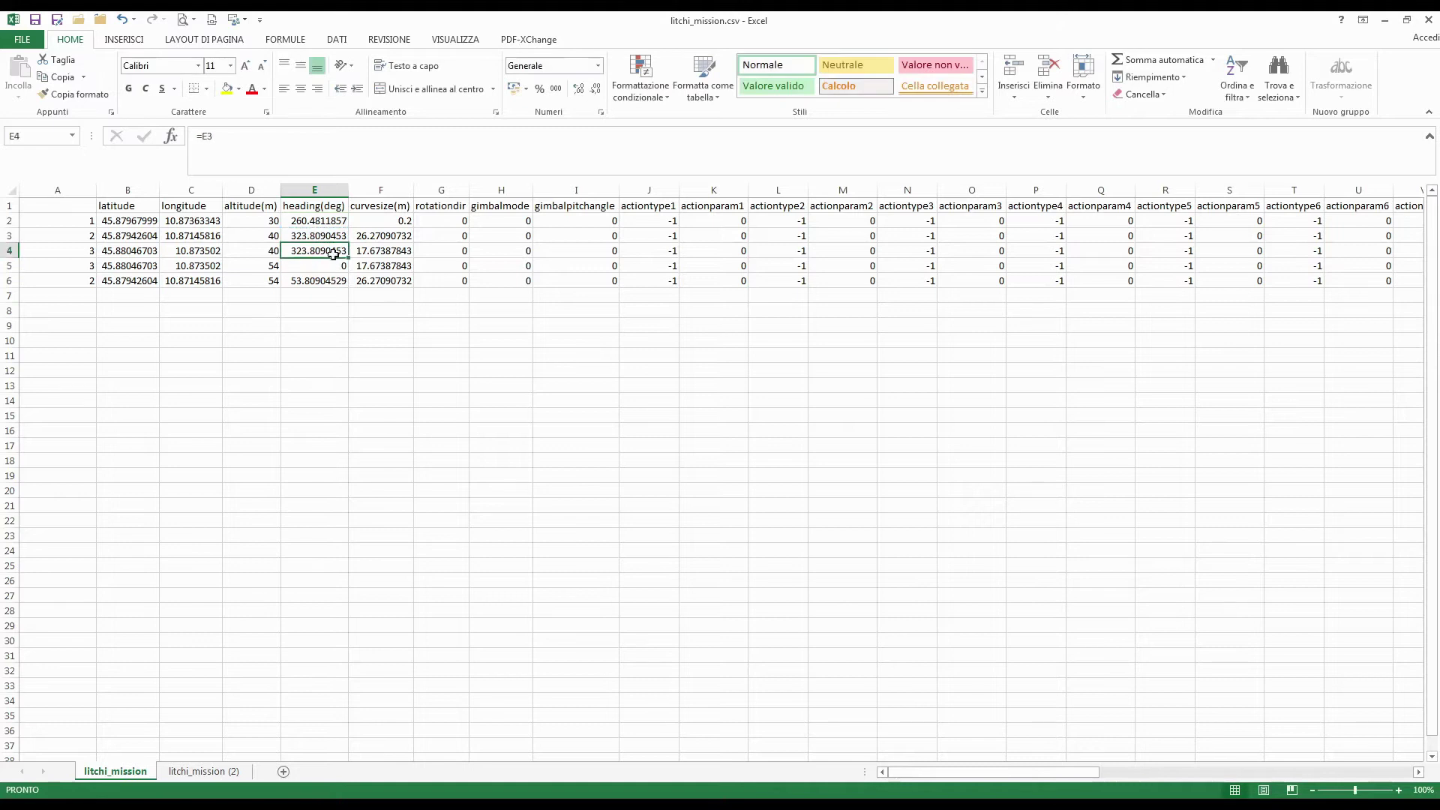
left_click(330, 252)
left_click_drag(349, 259, 349, 285)
left_click(375, 388)
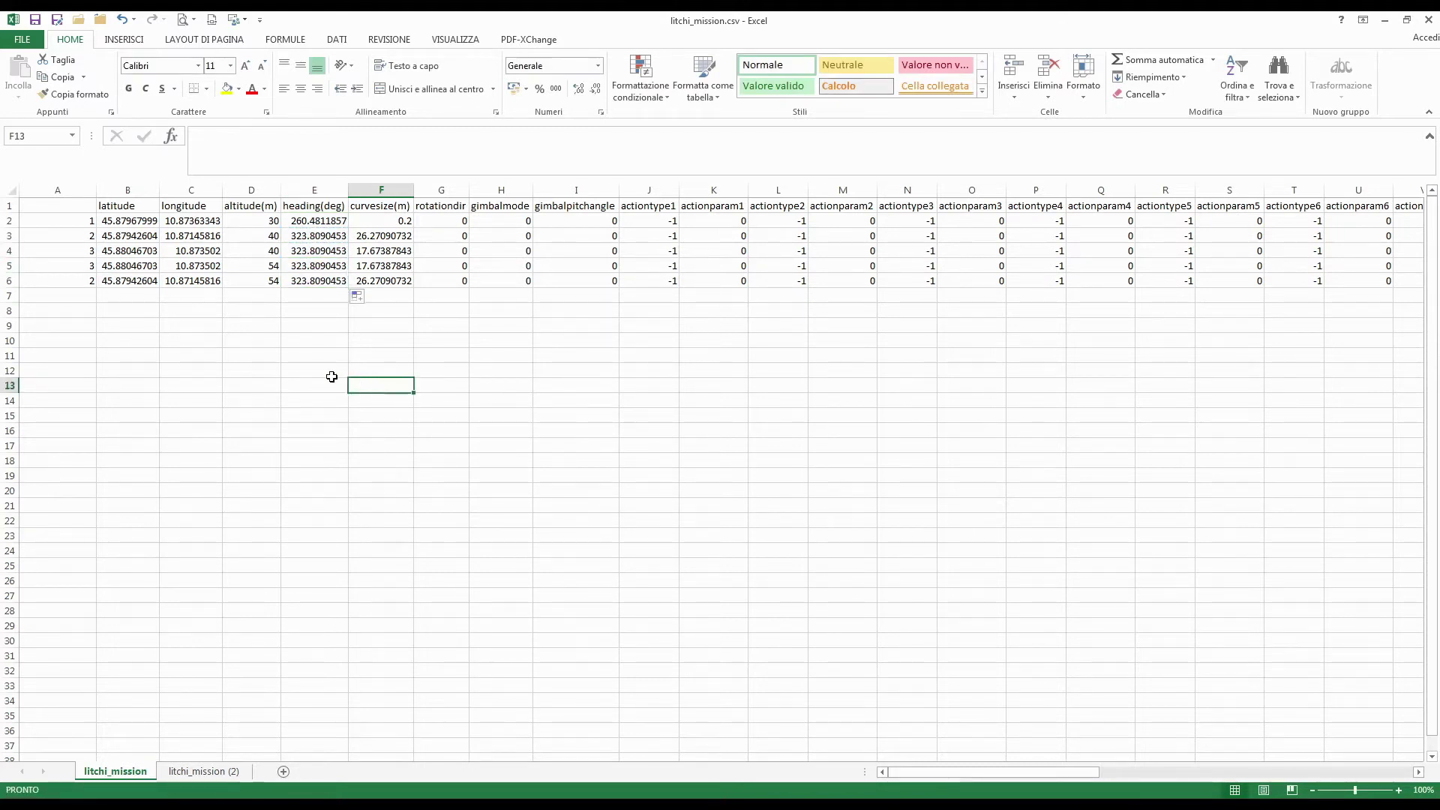
left_click(291, 416)
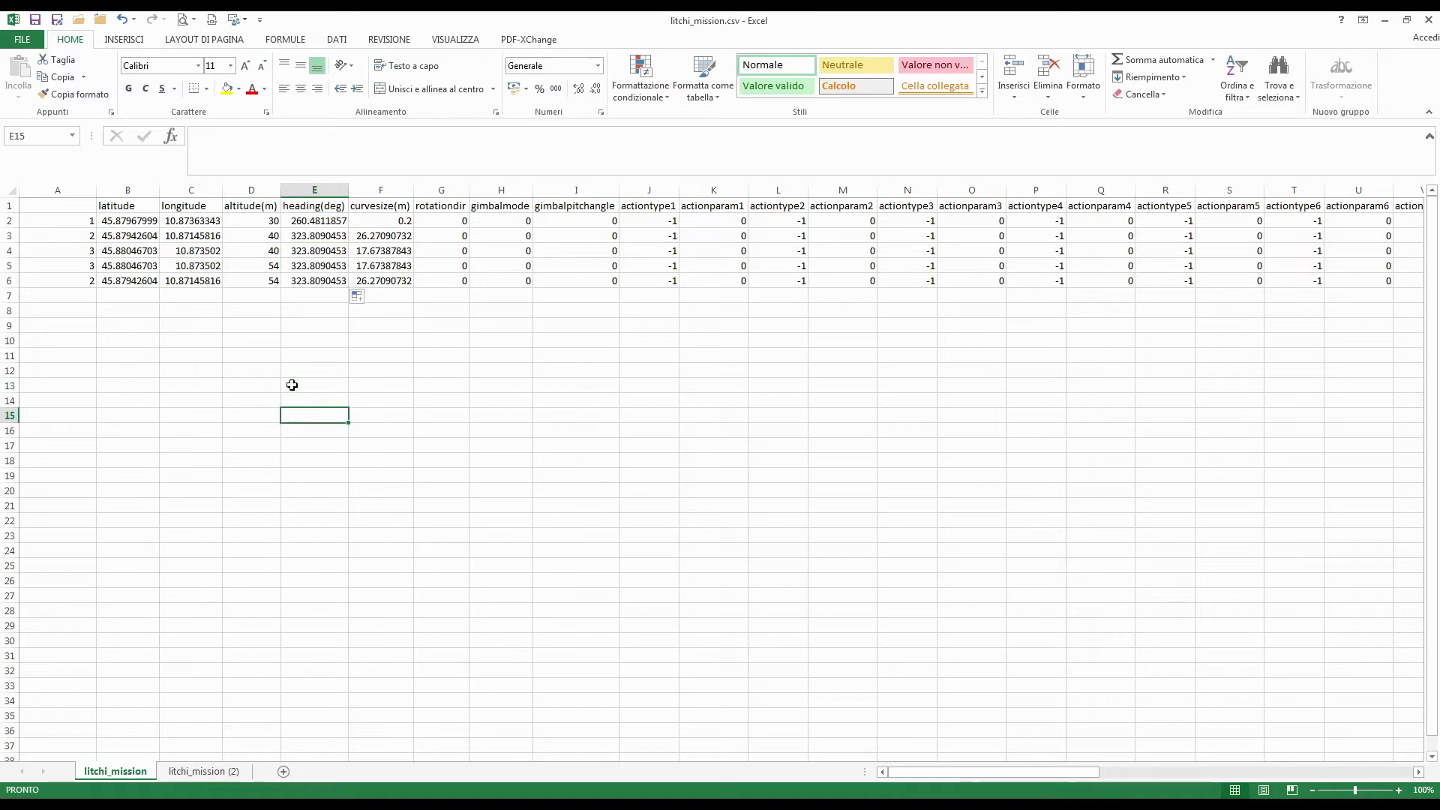
Replace the heading formulas in E2:E6 with their values by copying the range and pasting values only in place
left_click(323, 237)
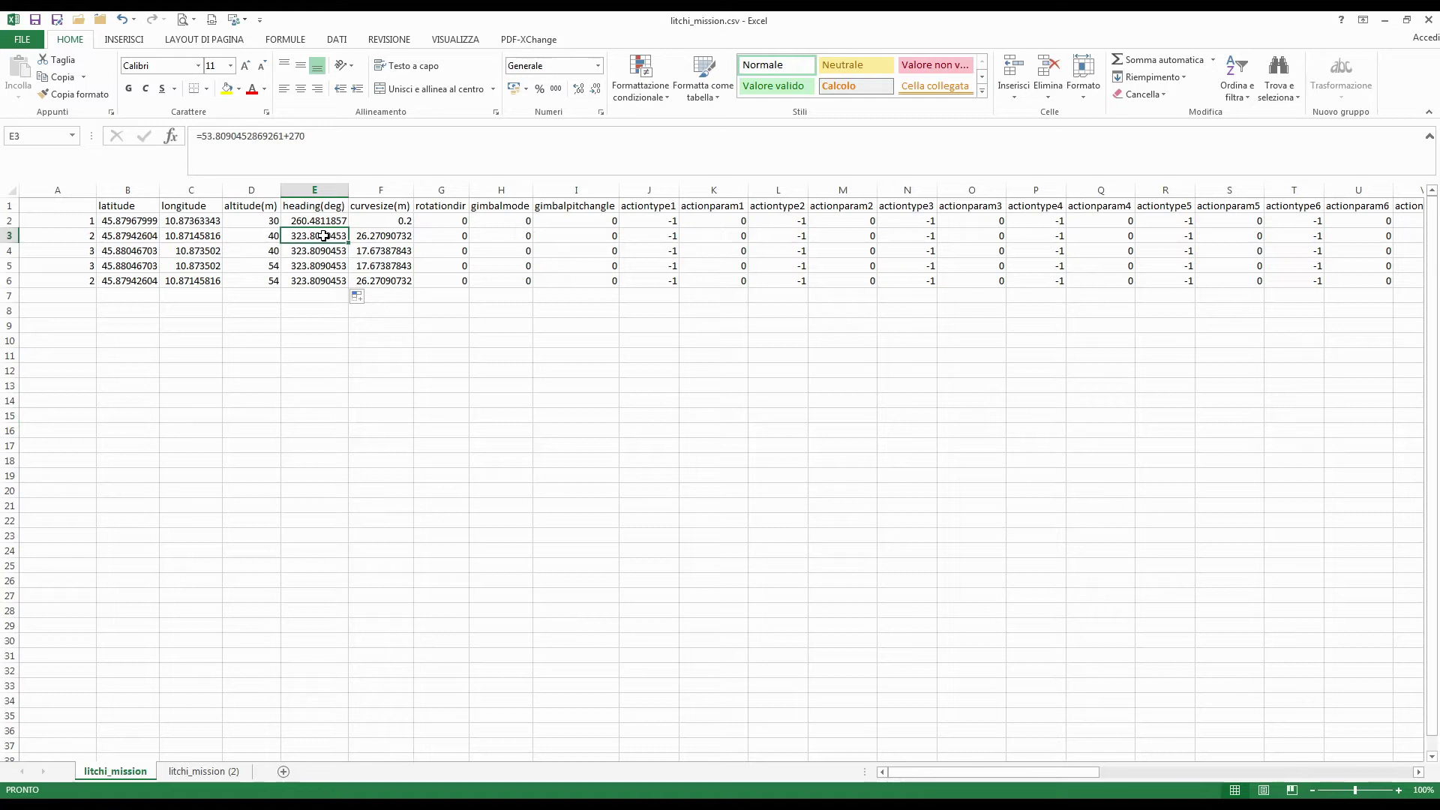
left_click_drag(313, 237, 313, 280)
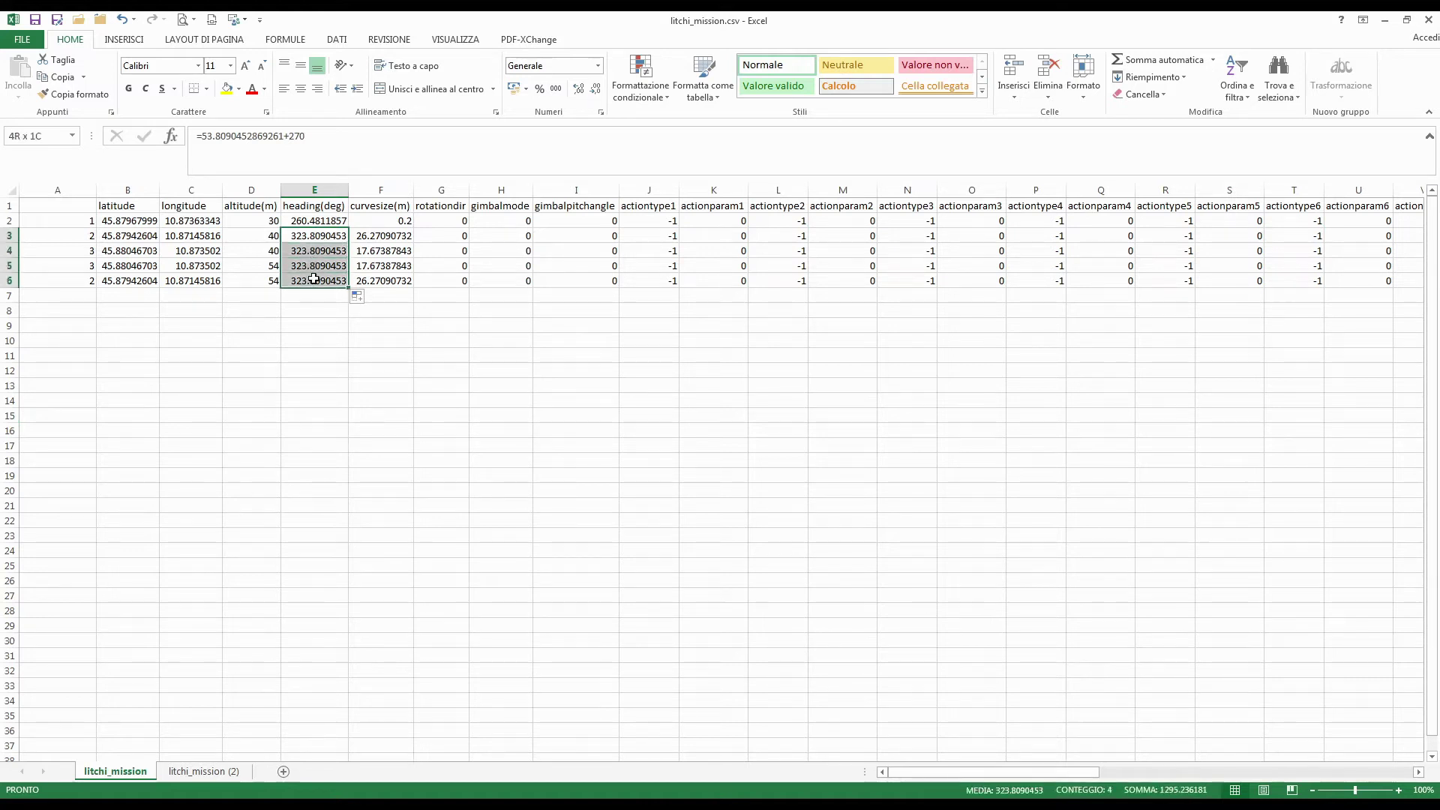
left_click(317, 370)
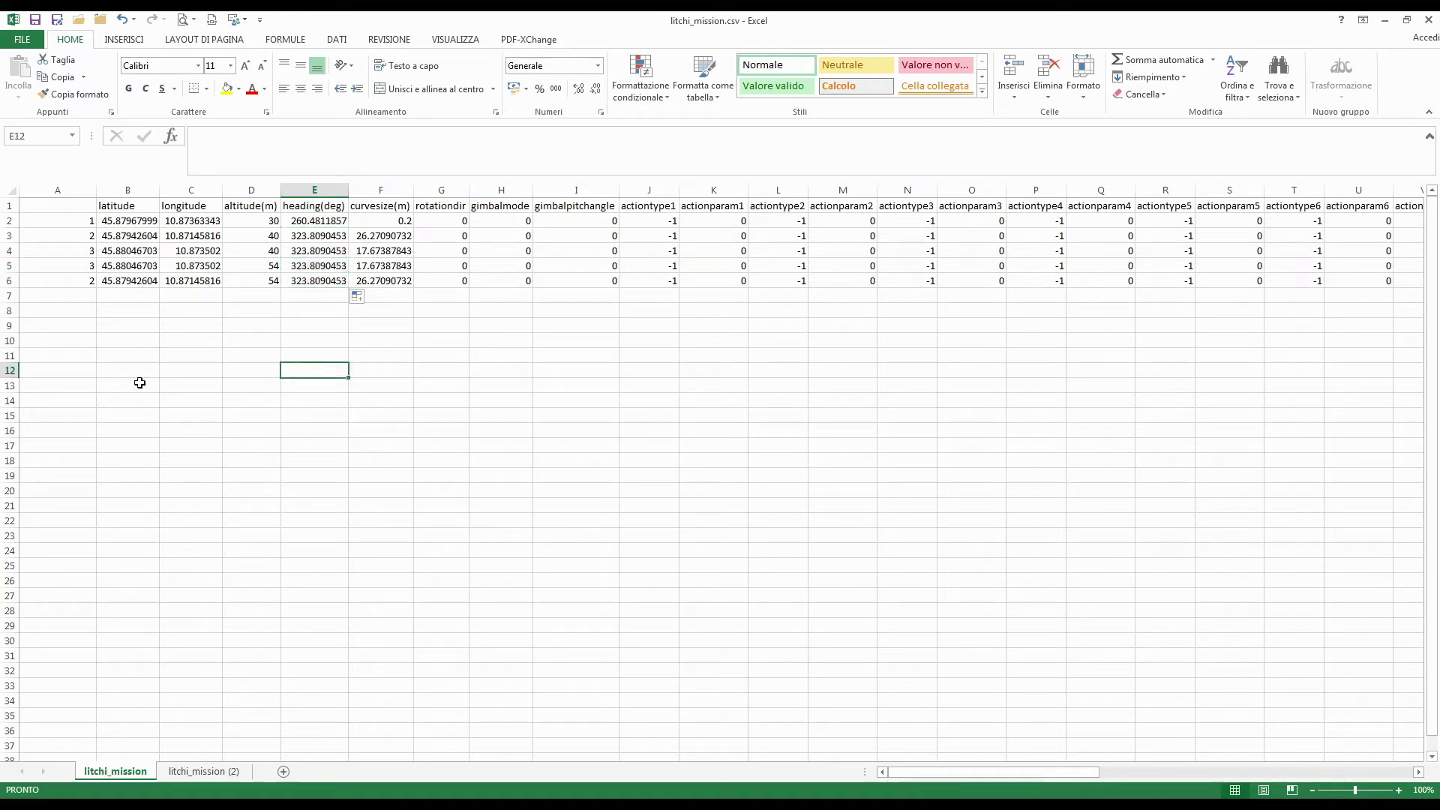
left_click_drag(312, 222, 314, 282)
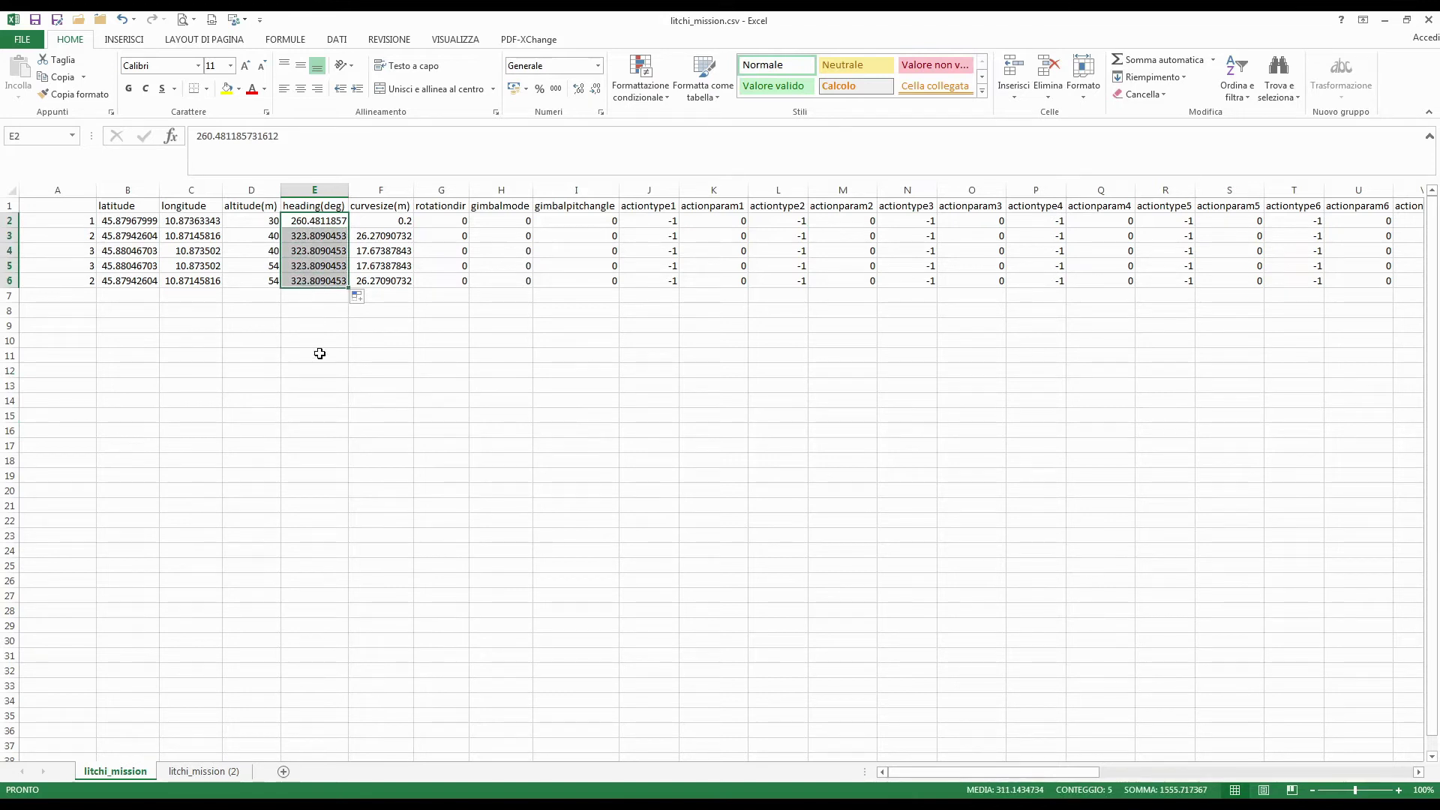
key("ctrl+c")
right_click(318, 222)
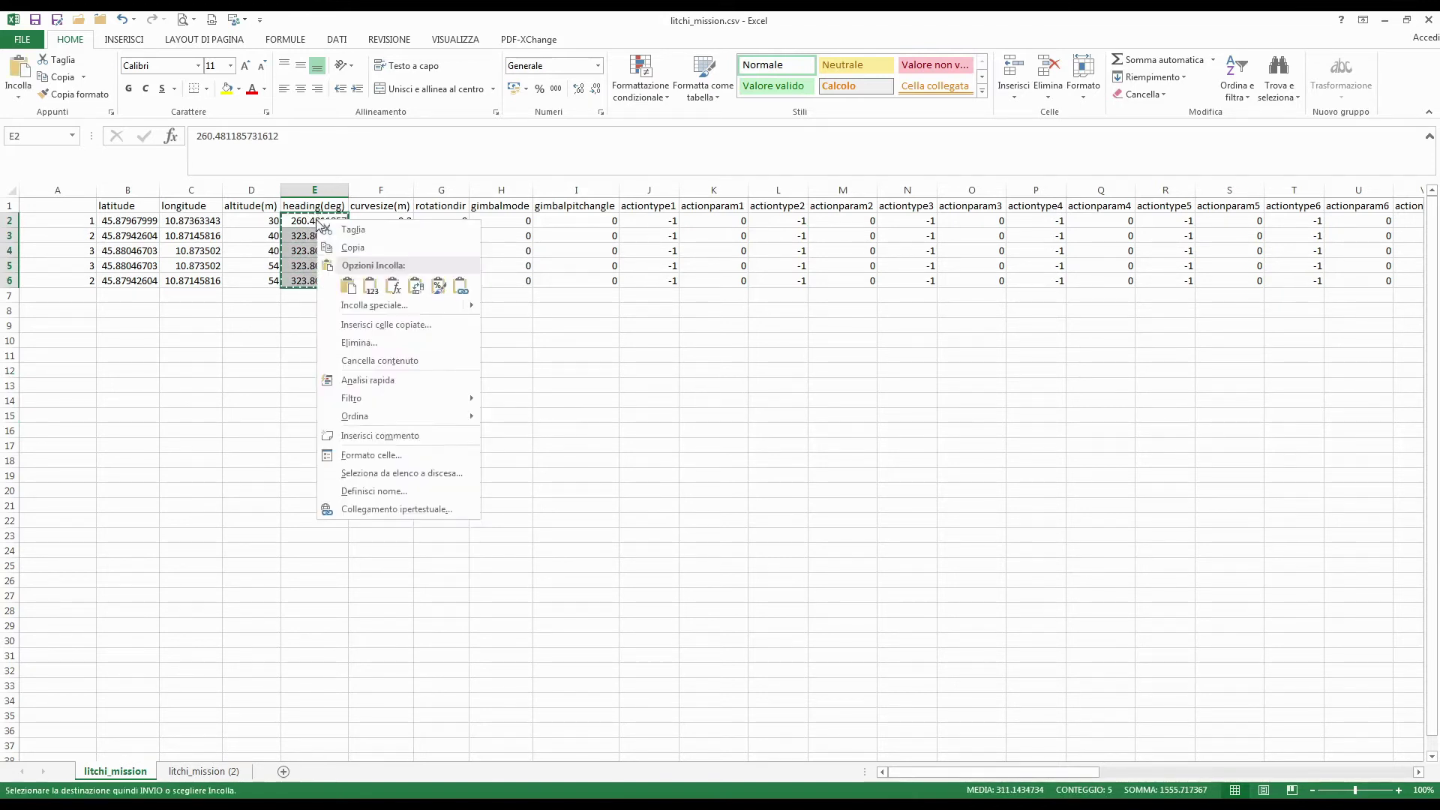
left_click(370, 285)
left_click(322, 355)
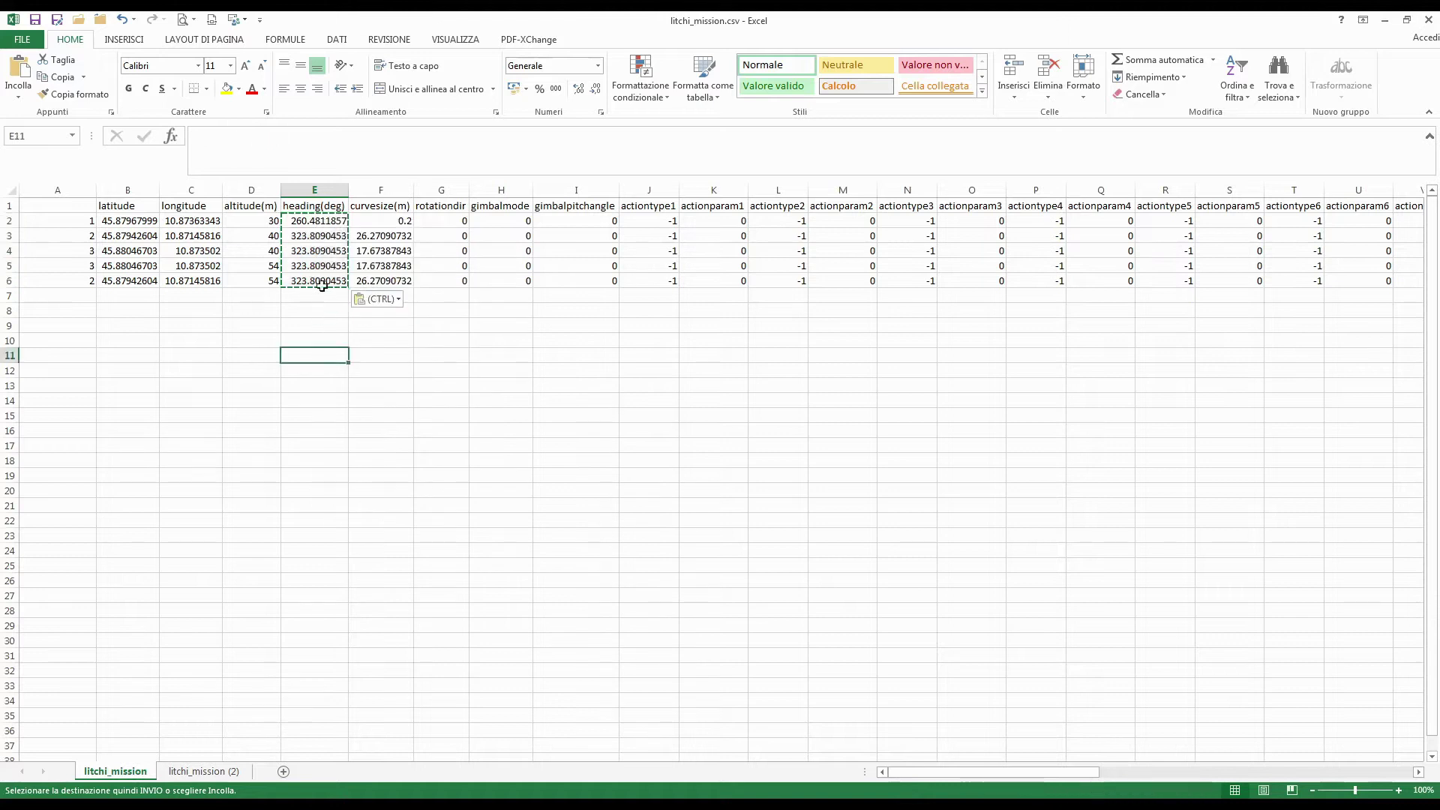
left_click(315, 267)
left_click(313, 280)
left_click(312, 268)
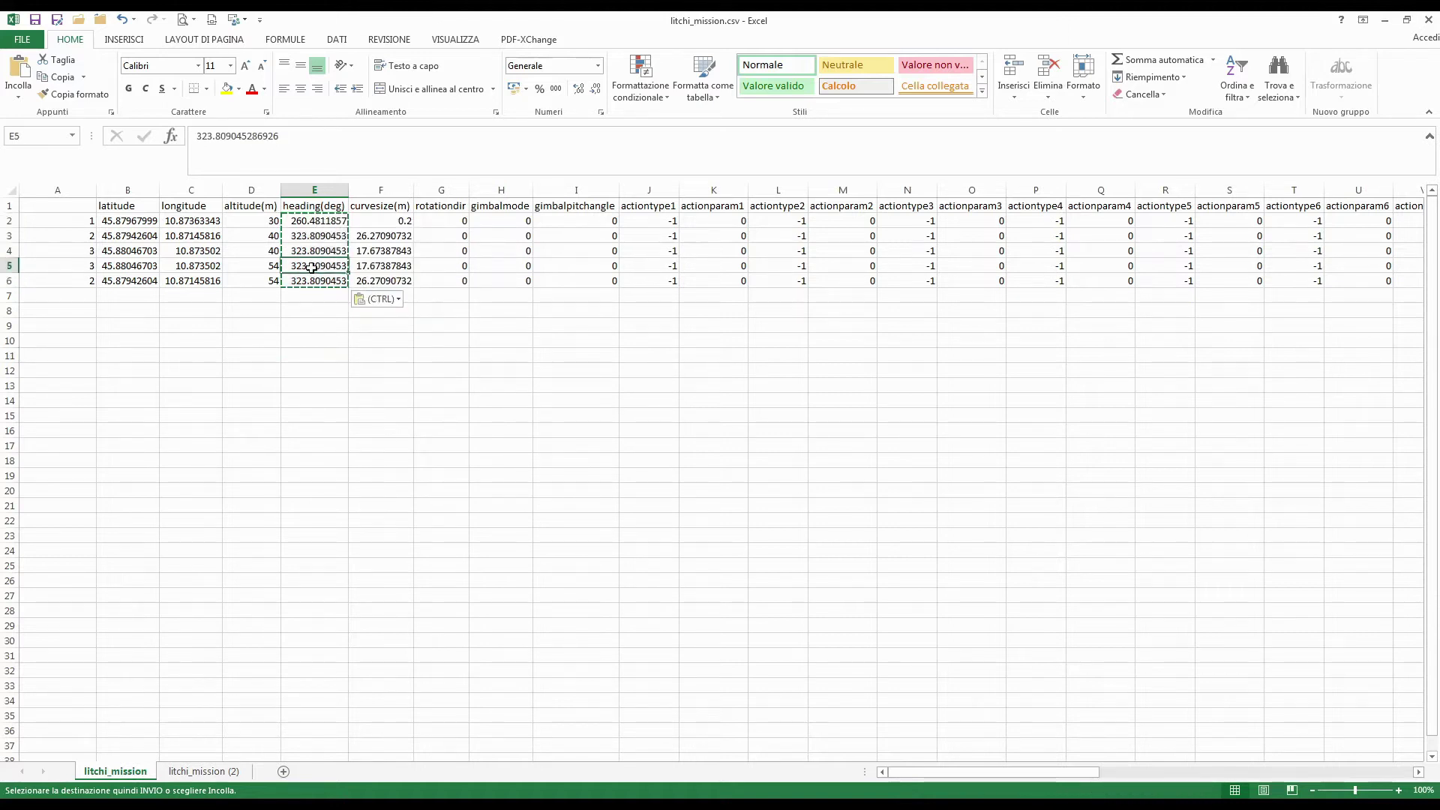
Delete the waypoint-number column A from the litchi_mission sheet and save the file, keeping the CSV format
left_click(83, 194)
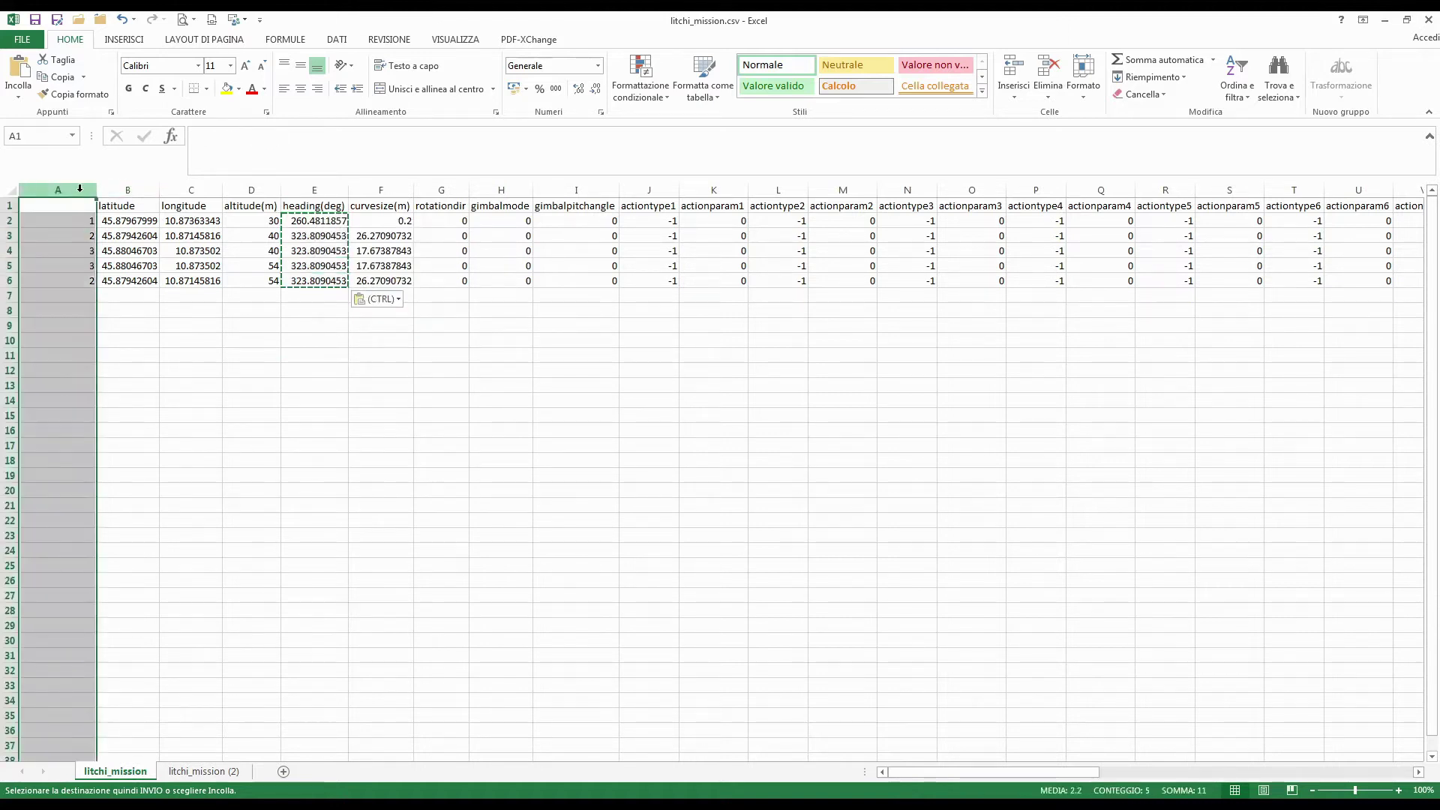
right_click(82, 195)
left_click(120, 315)
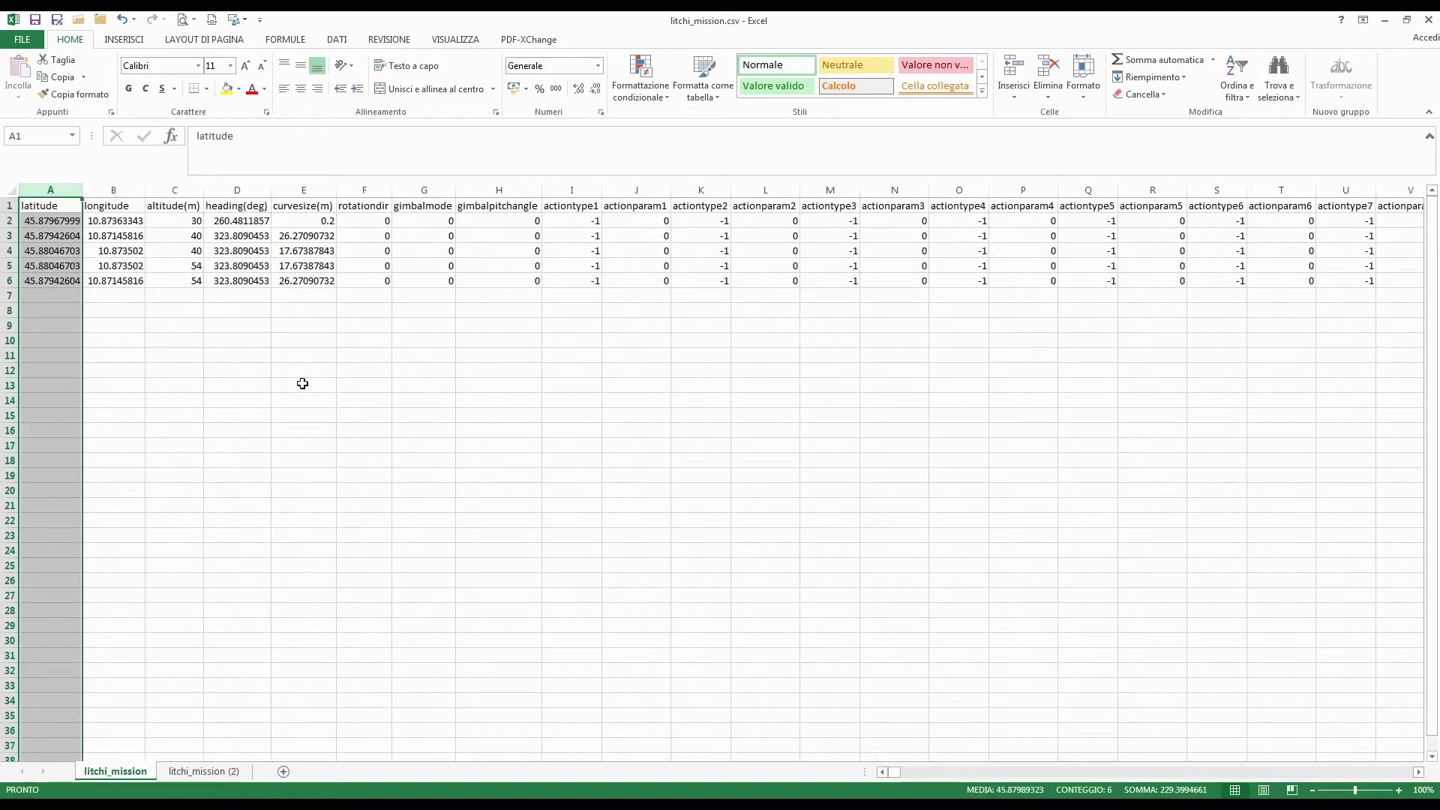
left_click(302, 384)
left_click(35, 18)
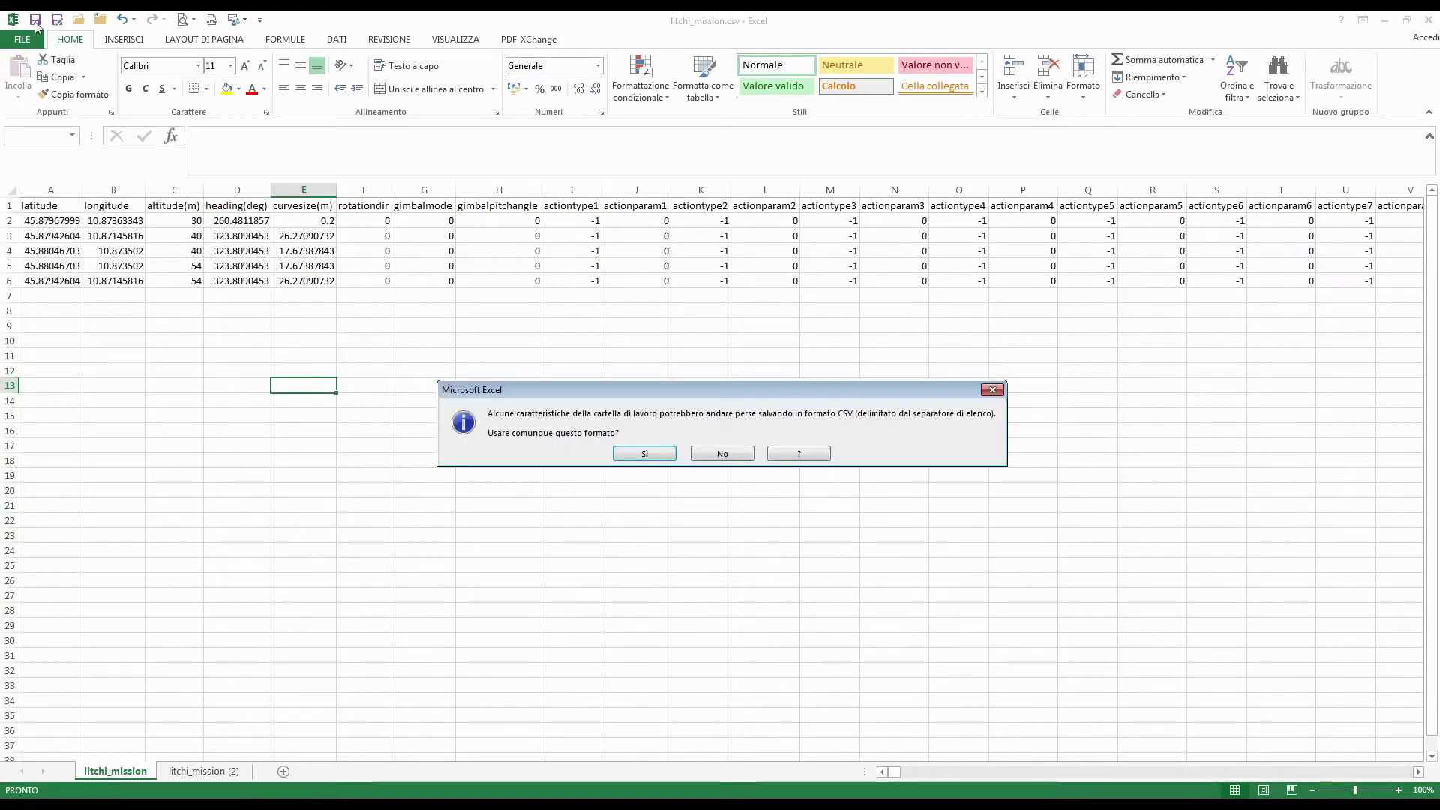
left_click(644, 453)
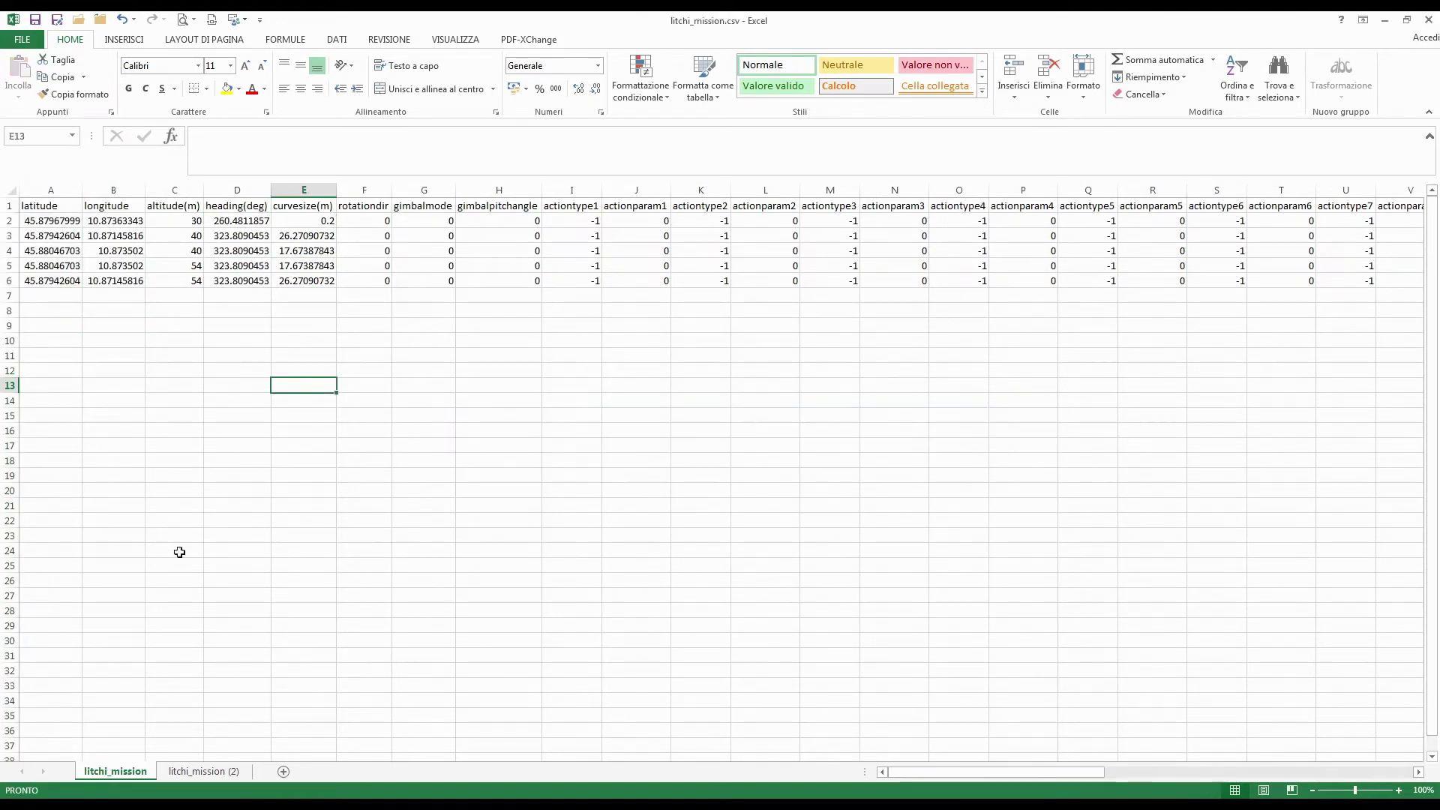
Switch to the Litchi Mission Hub in the browser and duplicate its tab
left_click(131, 384)
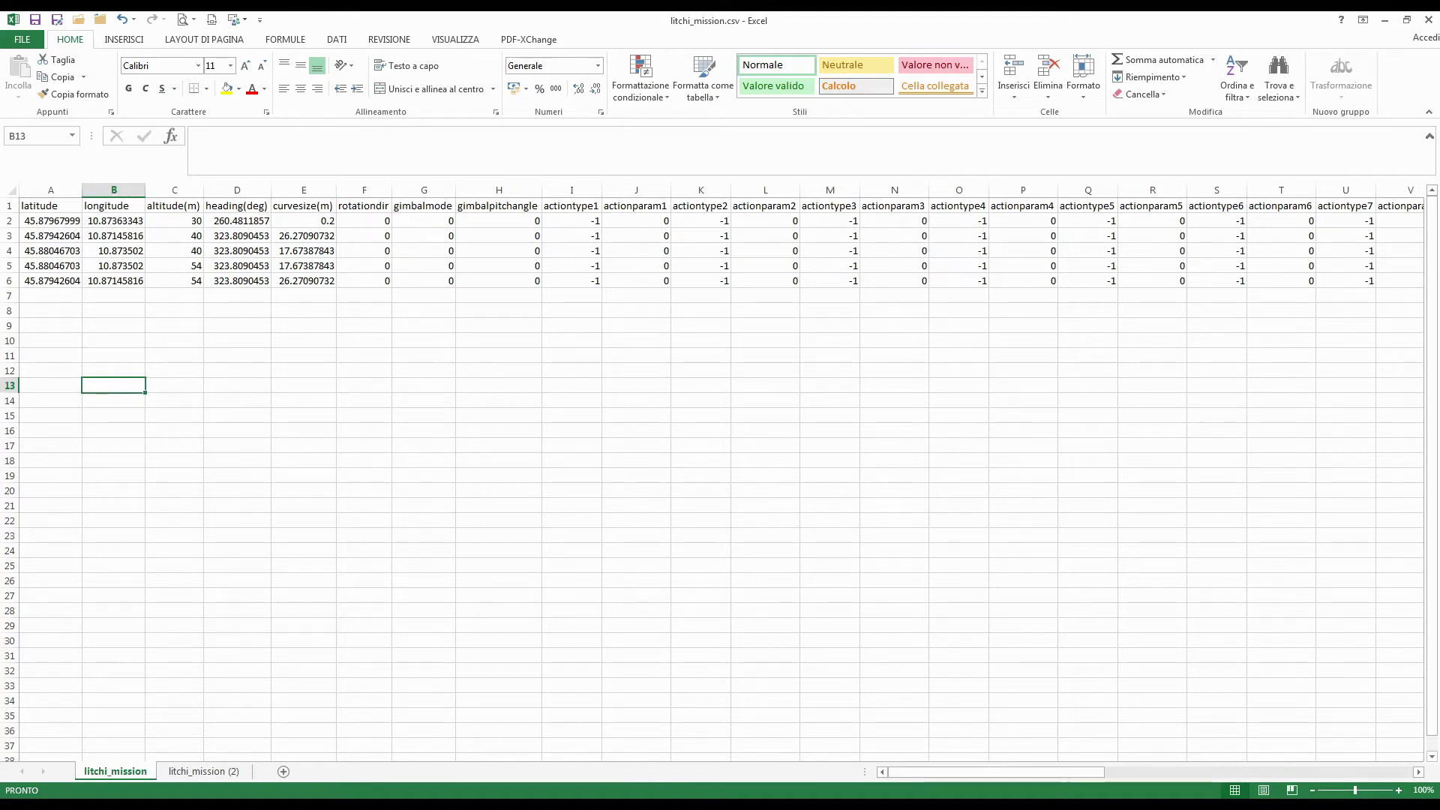
key("alt+Tab")
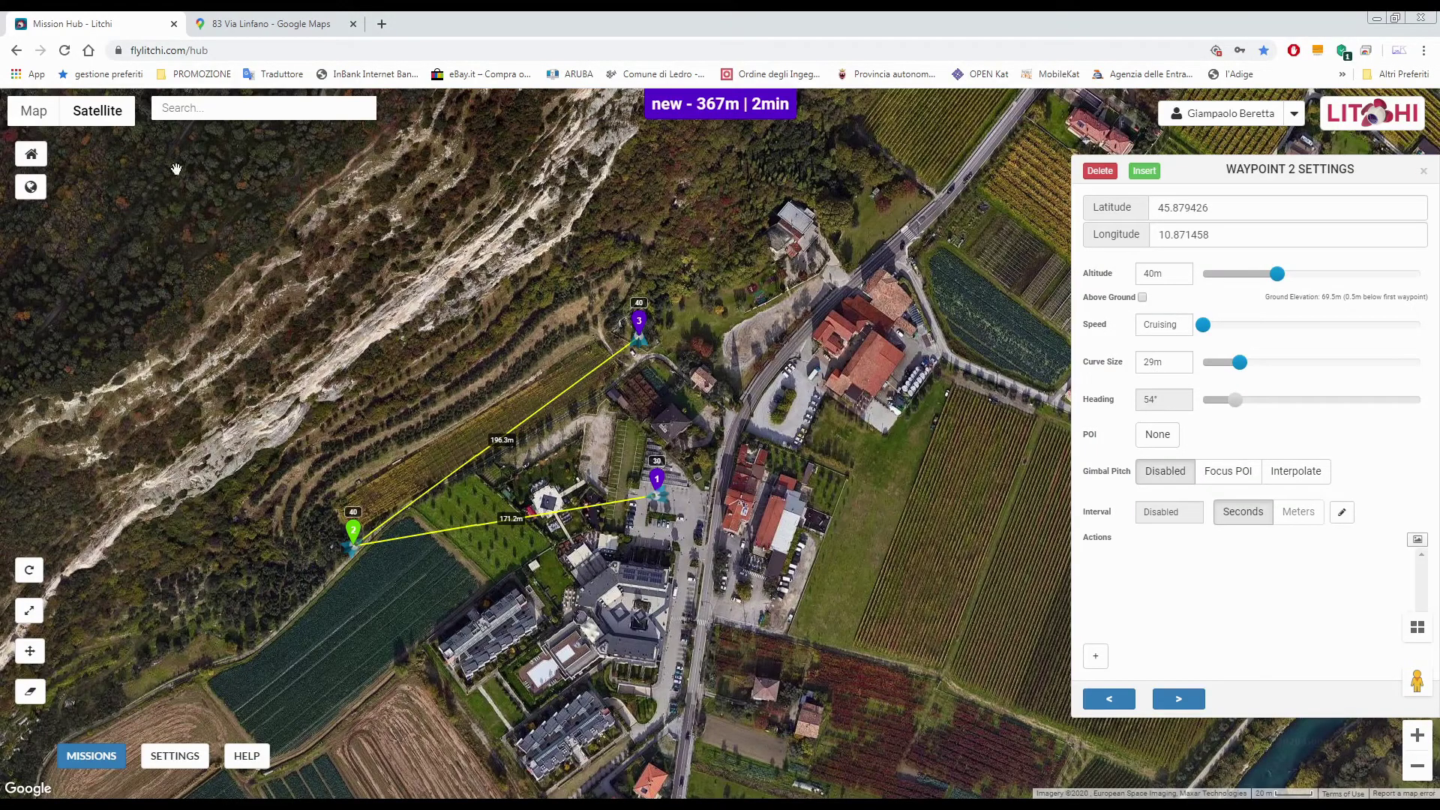
right_click(111, 29)
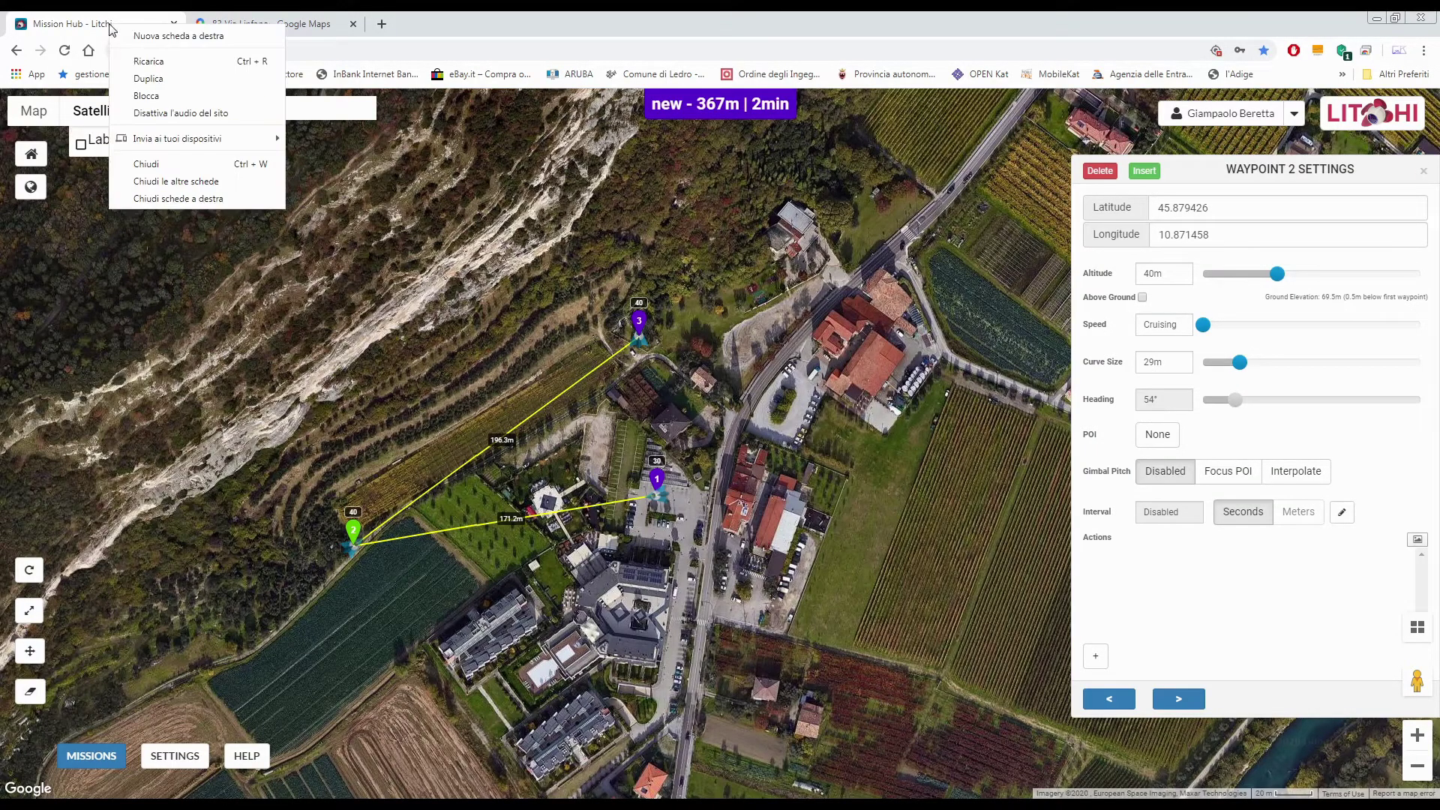
left_click(159, 81)
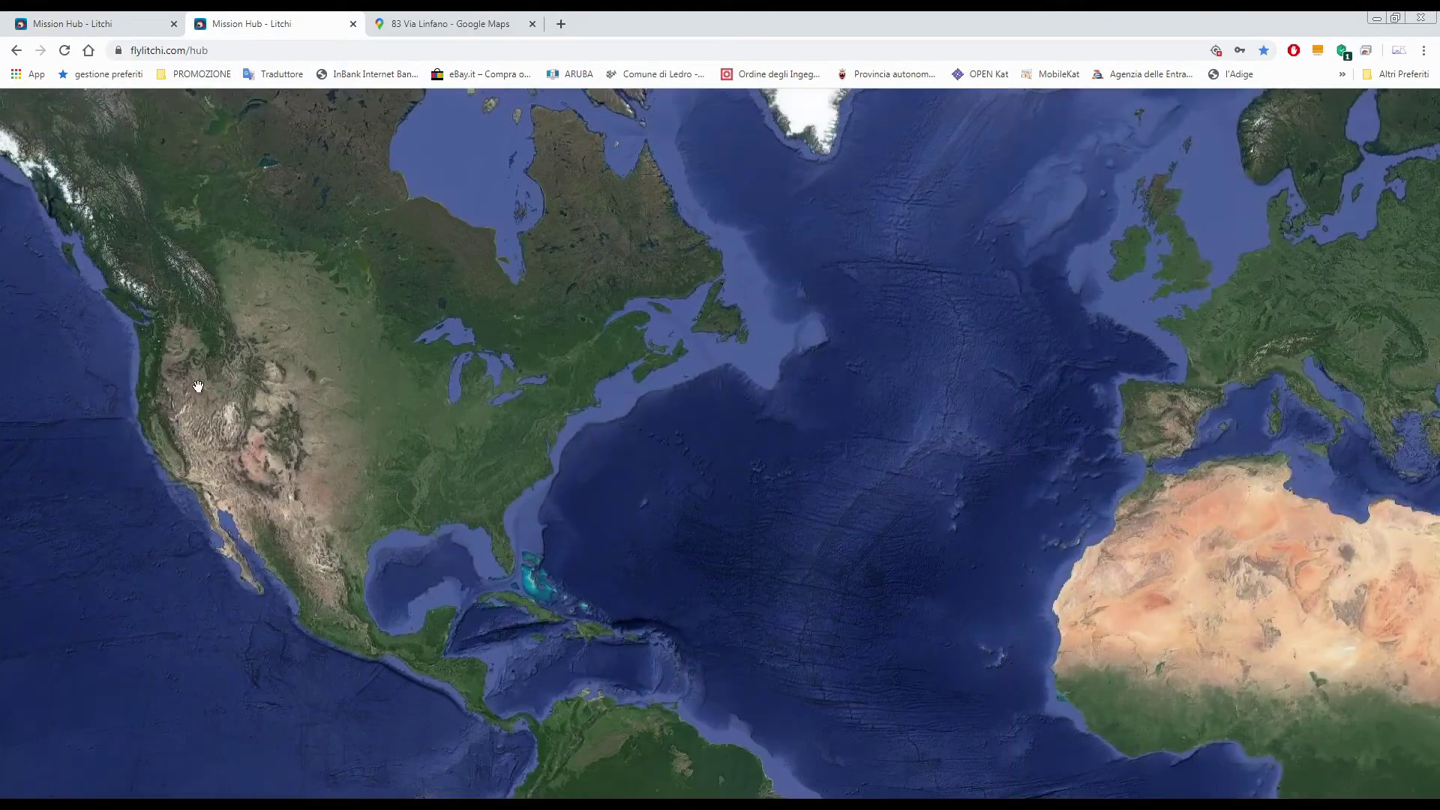
Import litchi_mission.csv from D:, VARIE, SITO INTERNET, VIDEO, 24-MISSIONI VERTICALI SOLO CON LITCHI into a new mission
left_click(111, 752)
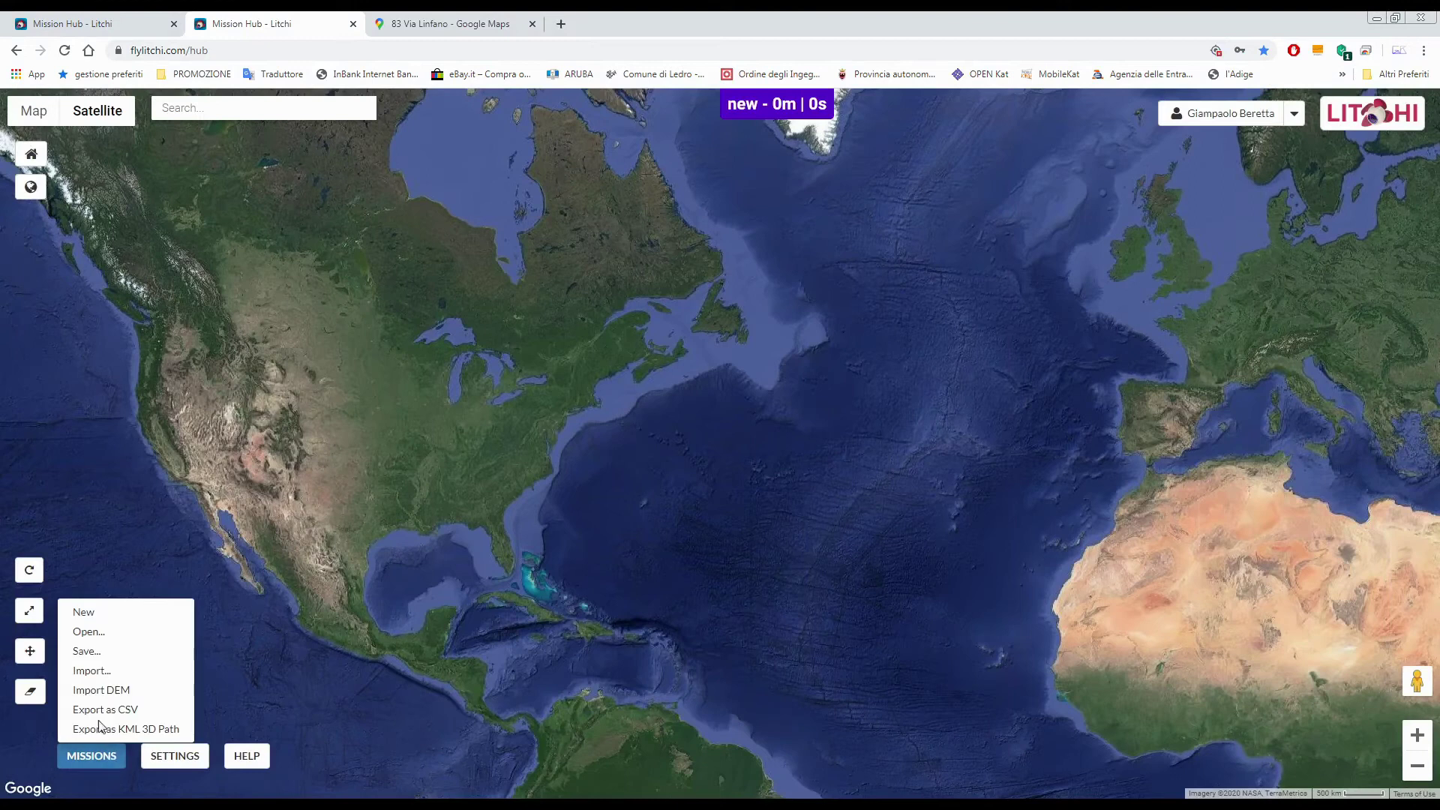
left_click(100, 673)
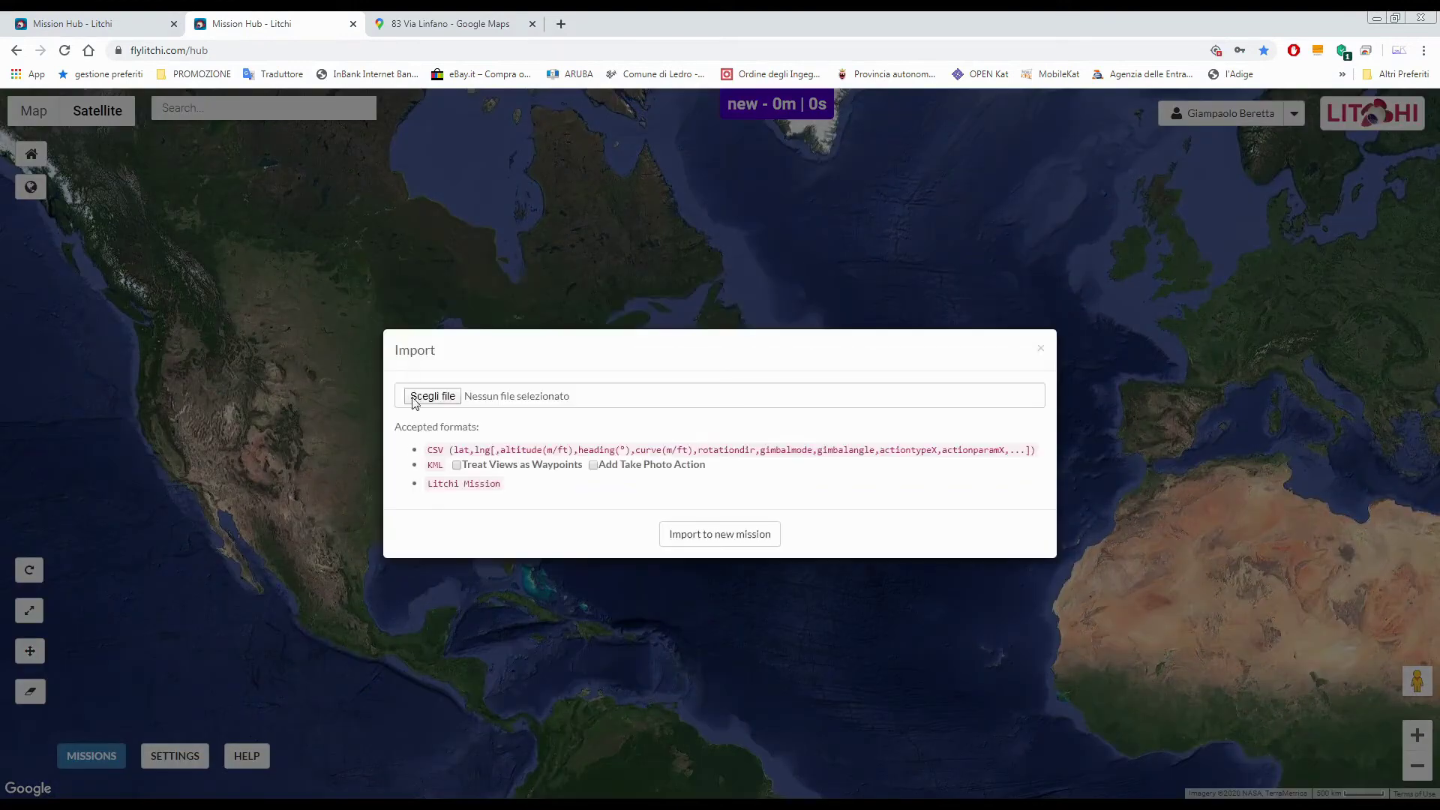
left_click(431, 396)
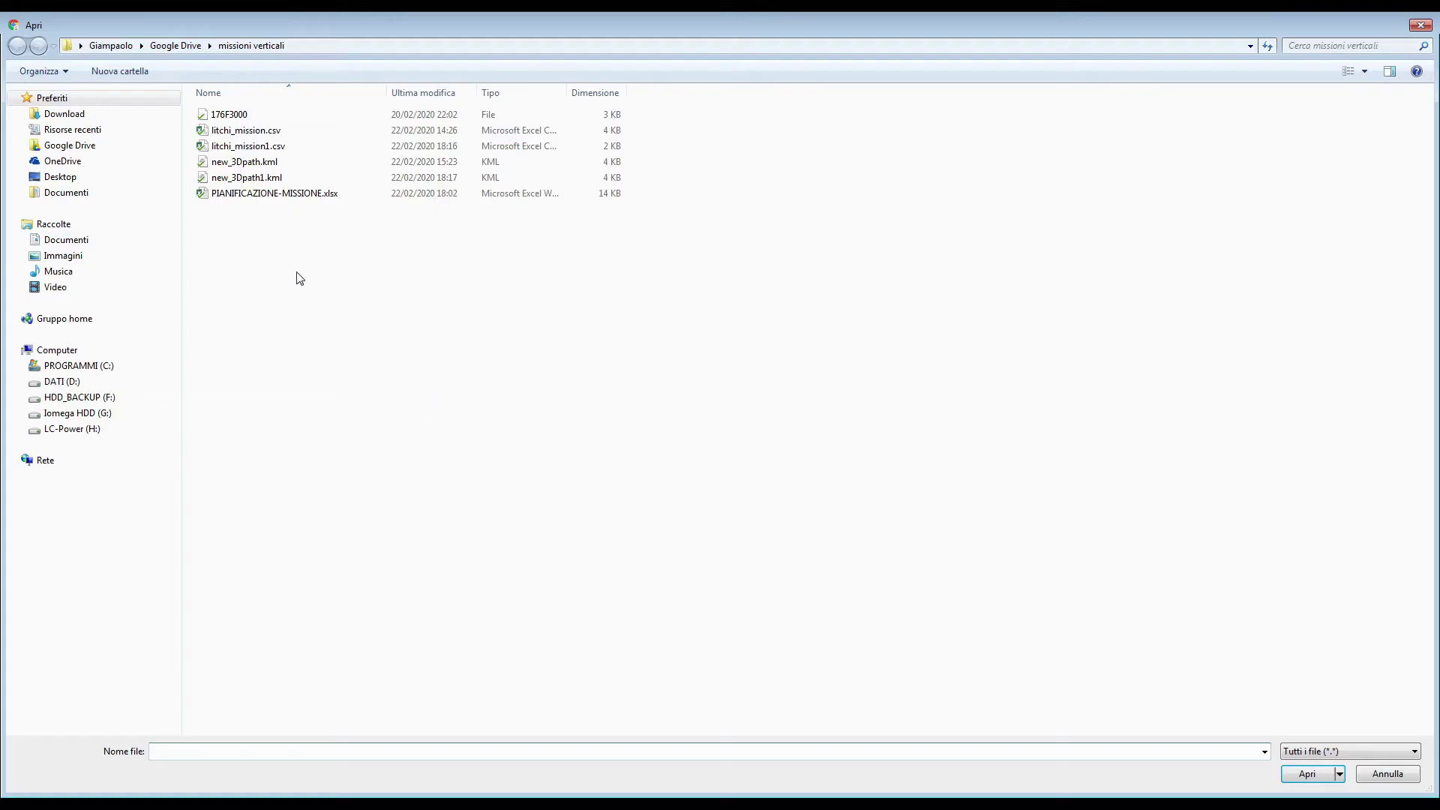
left_click(75, 383)
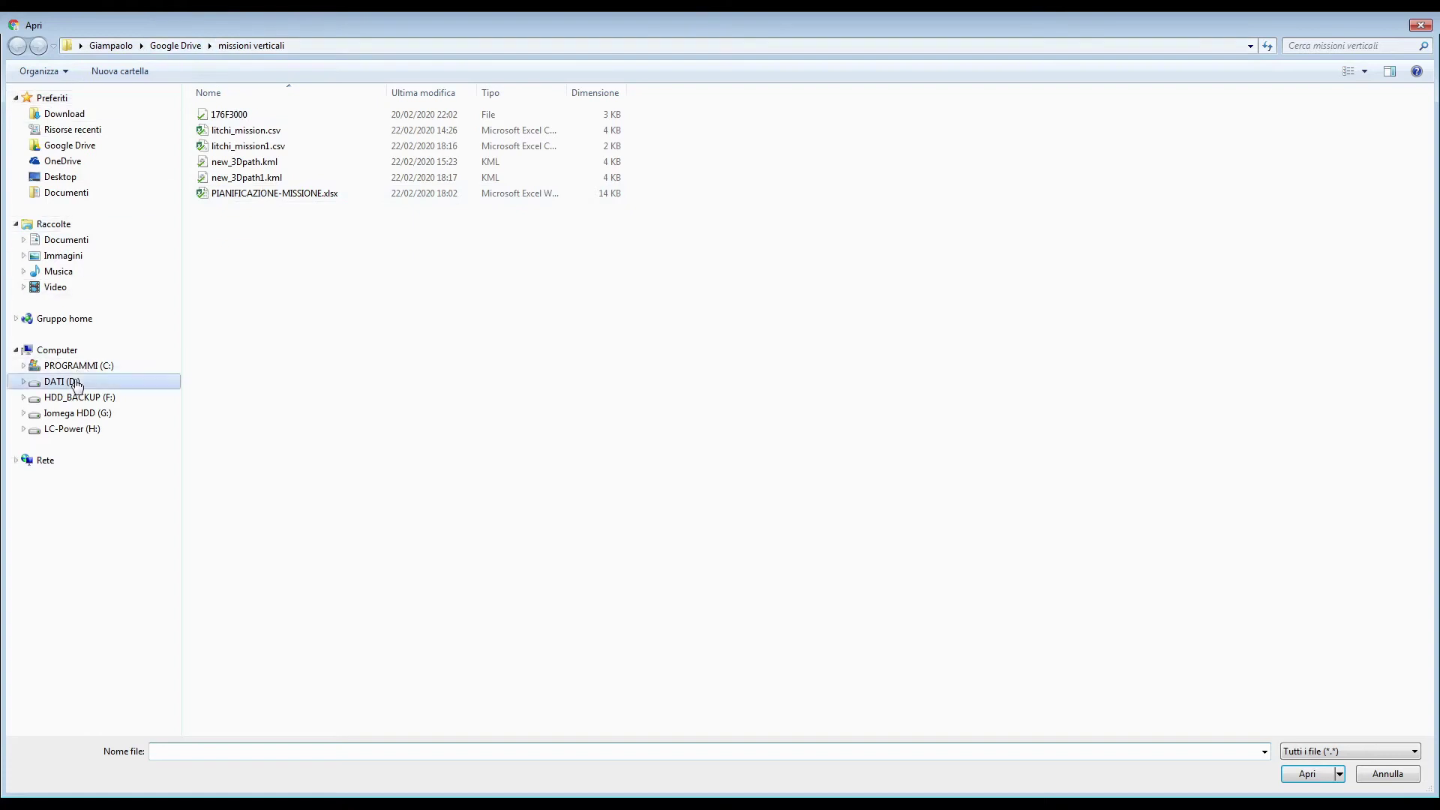
double_click(225, 161)
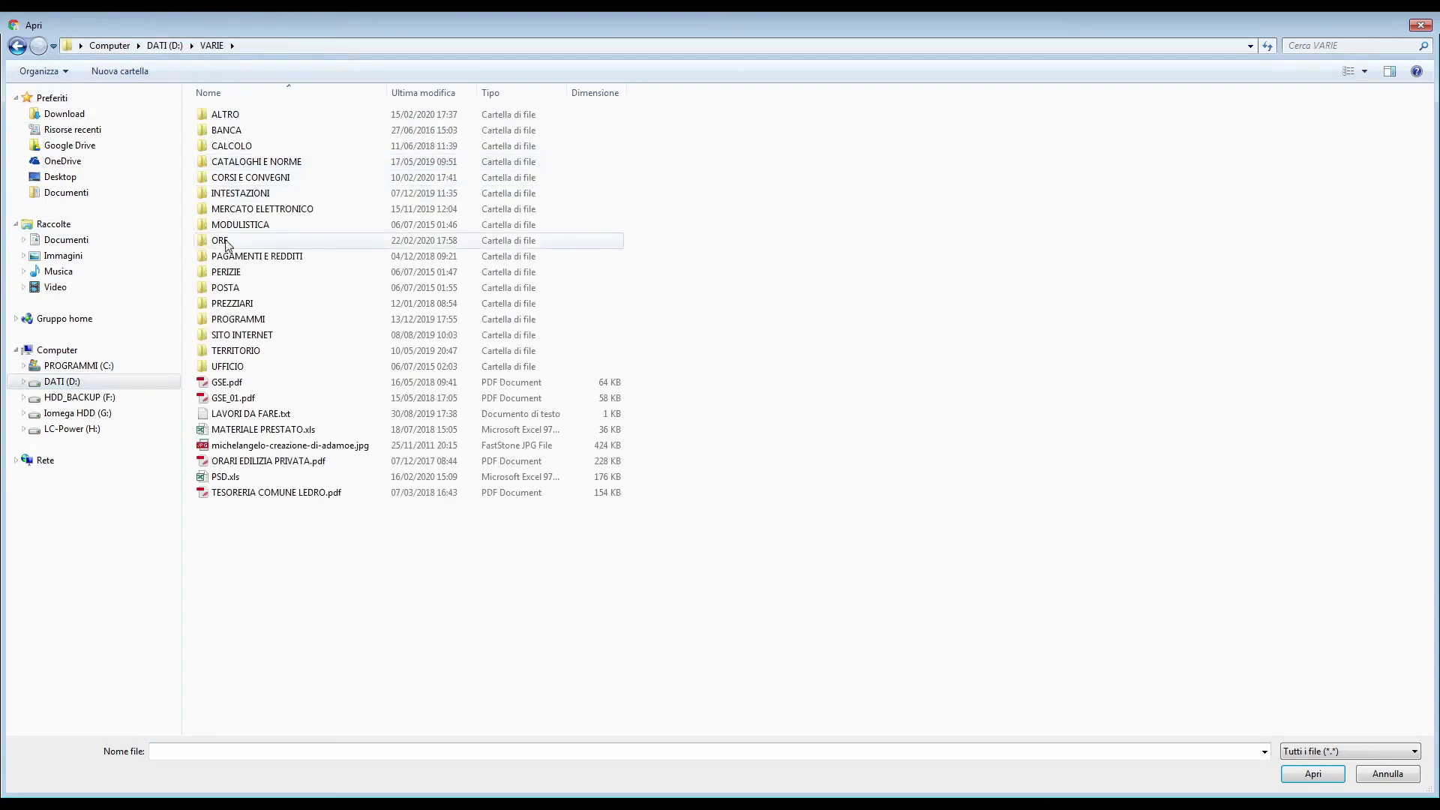
double_click(231, 338)
double_click(229, 193)
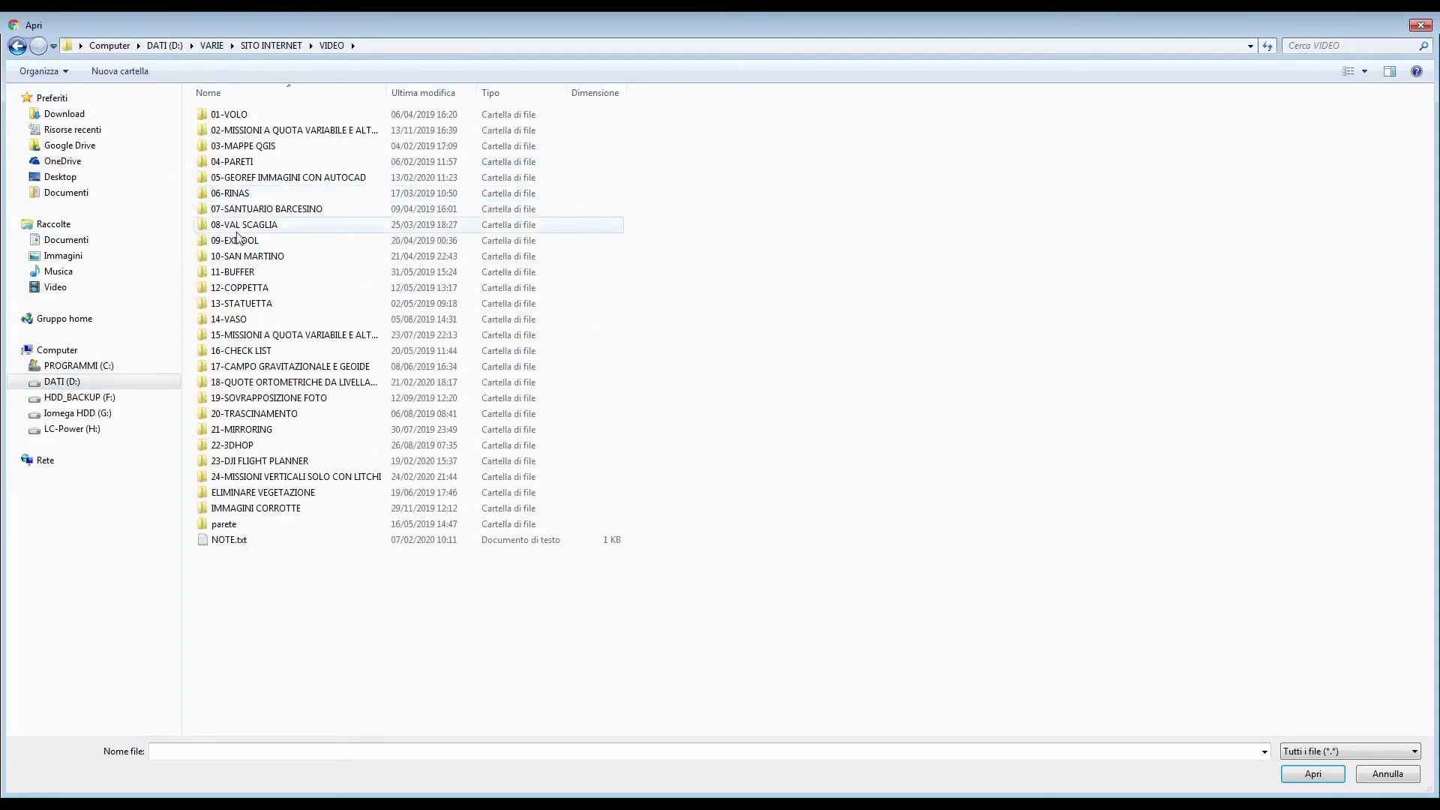
double_click(263, 477)
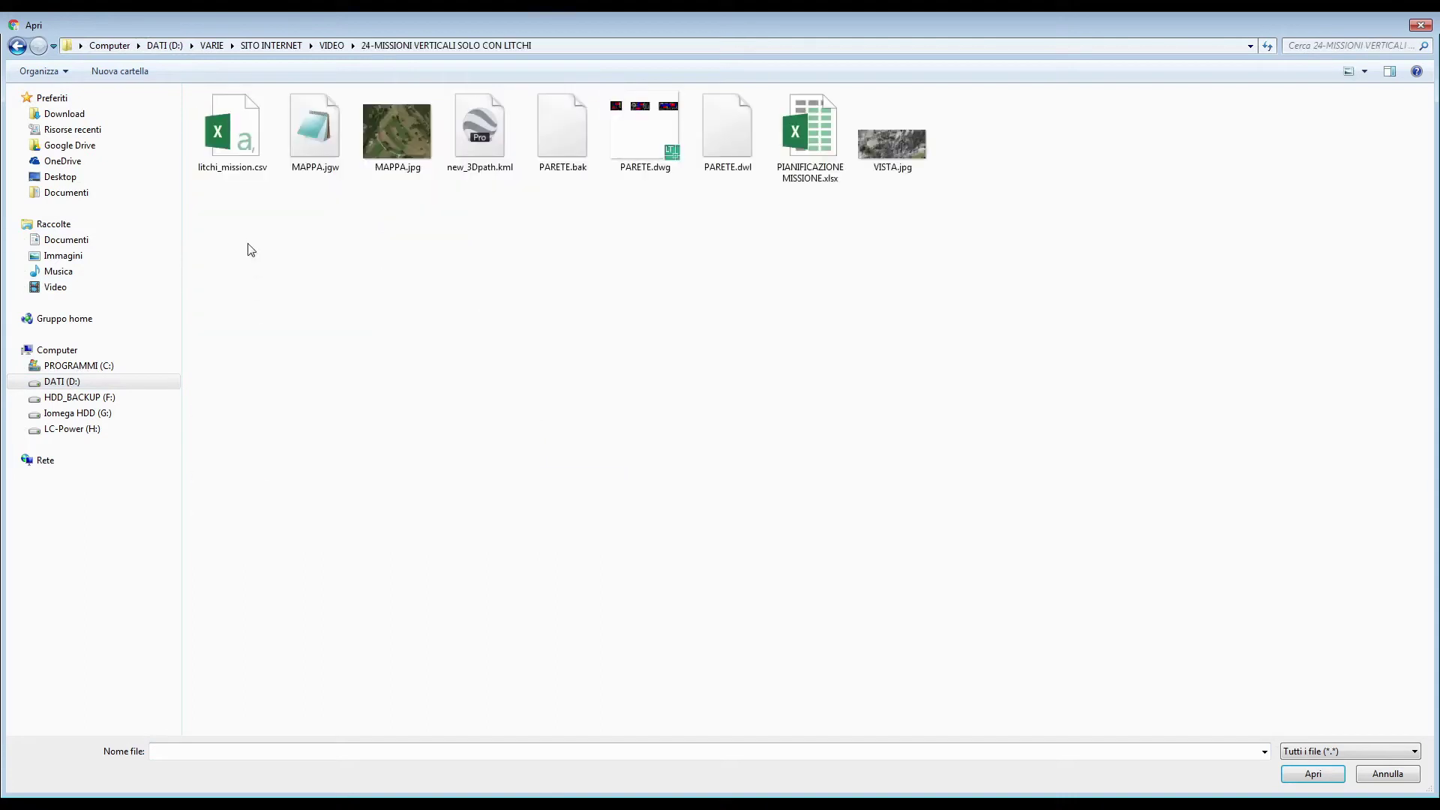
double_click(246, 132)
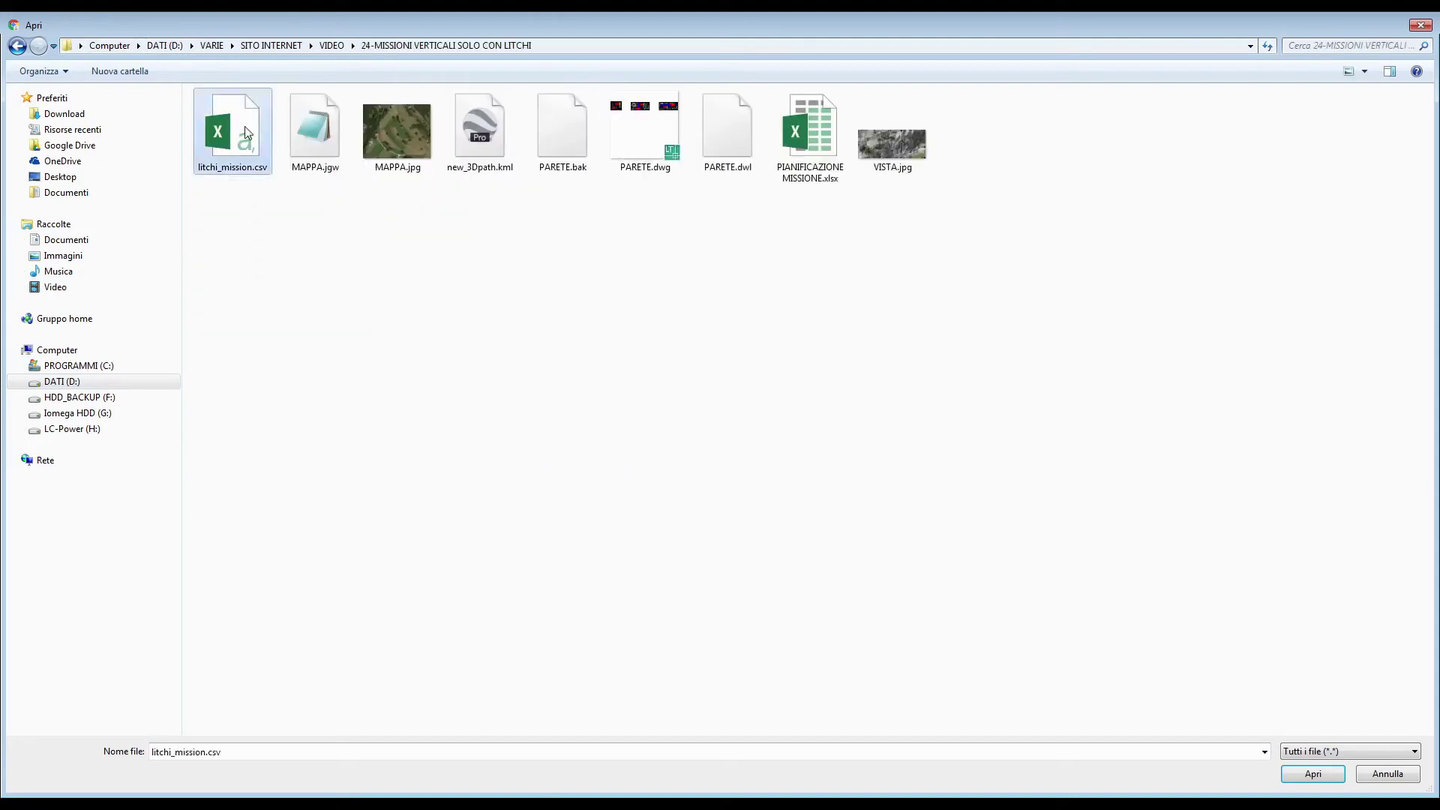
left_click(719, 536)
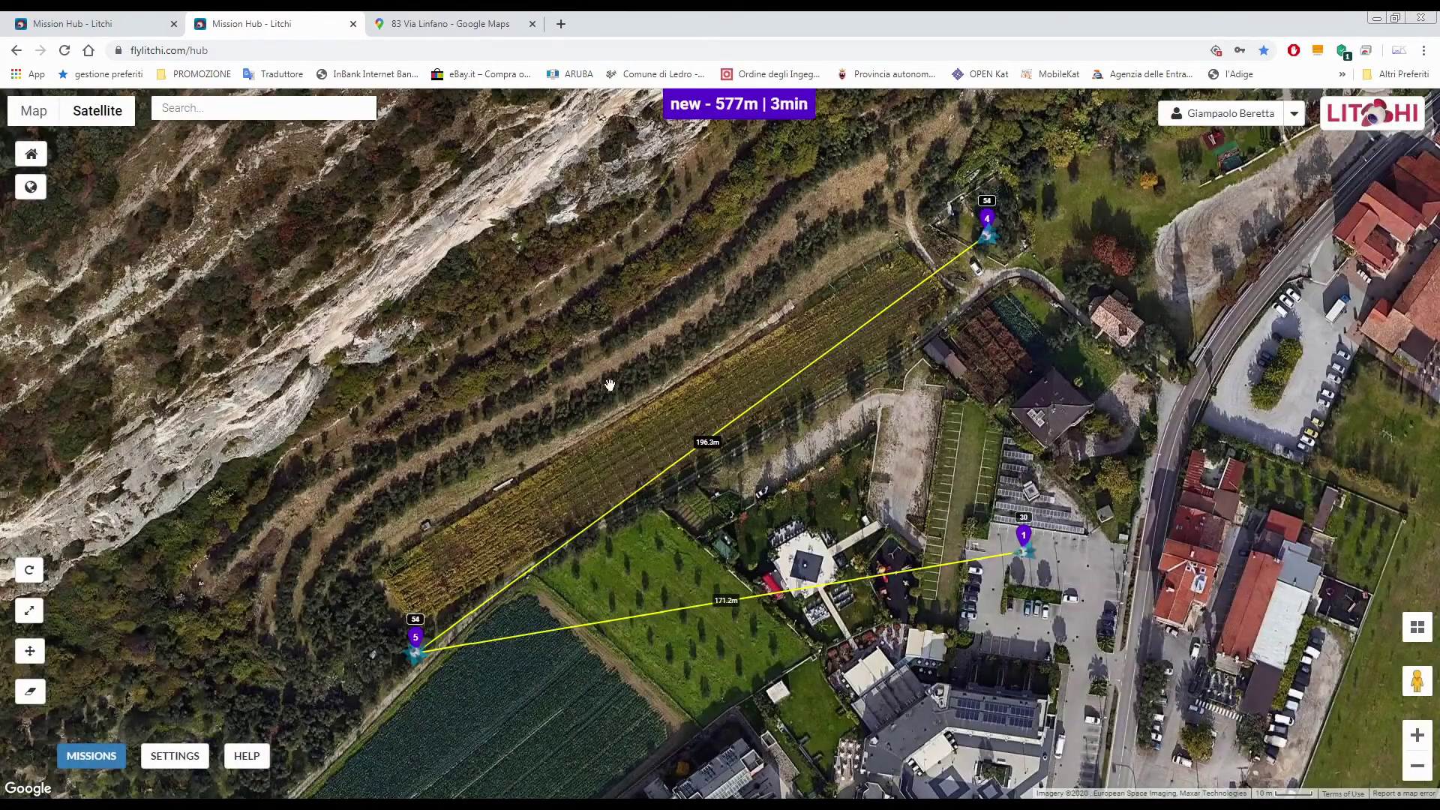
Set the imported mission's heading mode to Custom (WD) in the mission settings
scroll(608, 386, "down", 1)
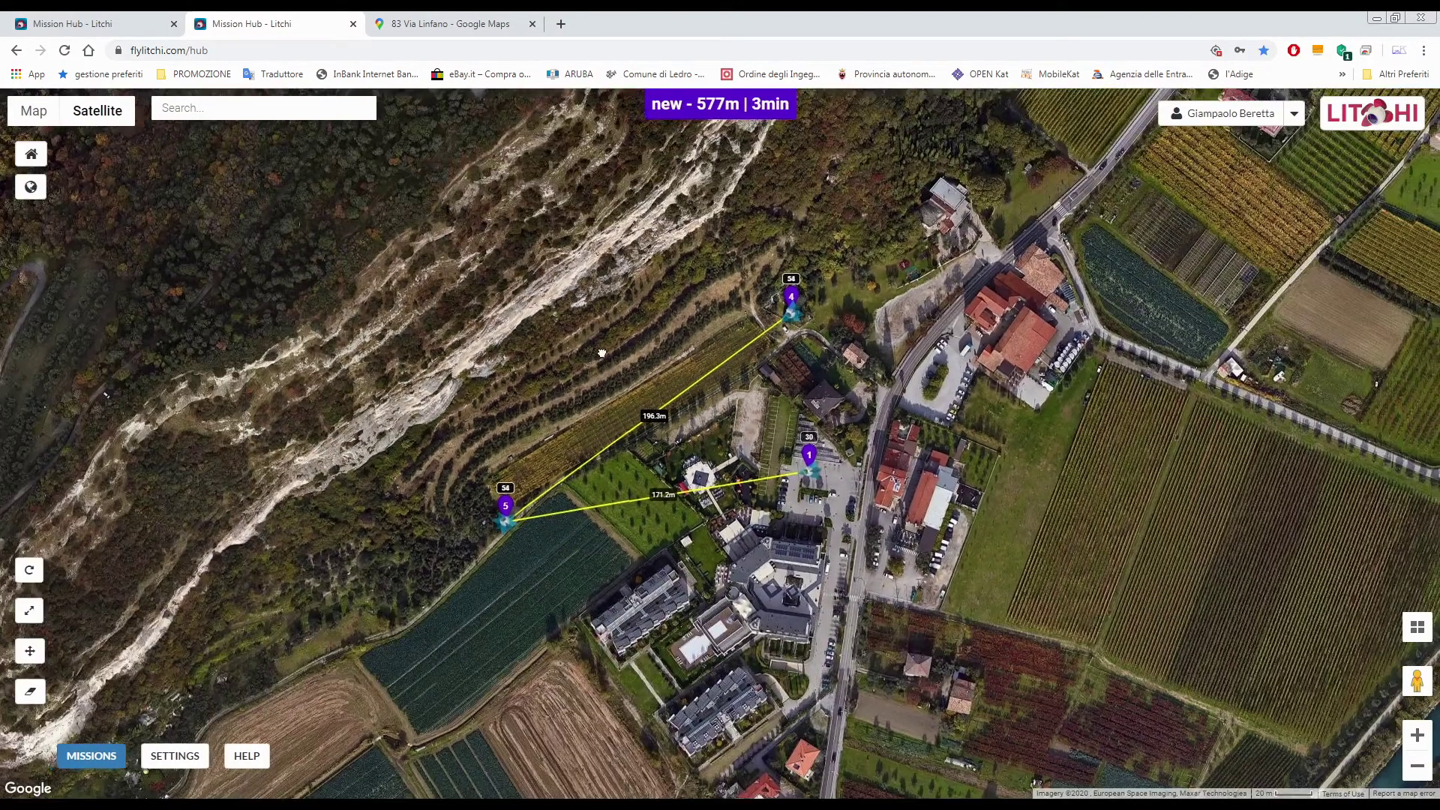
left_click_drag(607, 386, 418, 387)
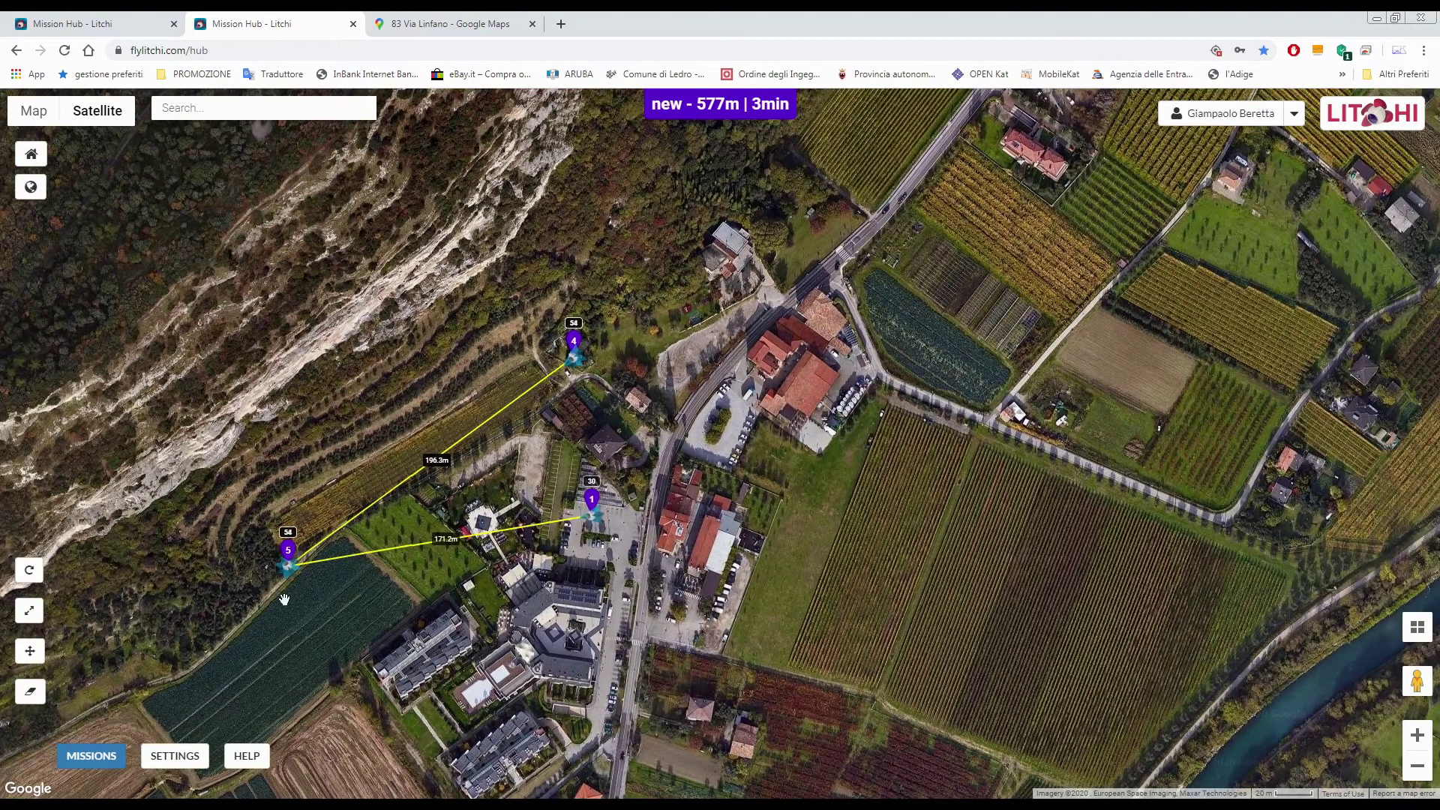
scroll(285, 600, "up", 1)
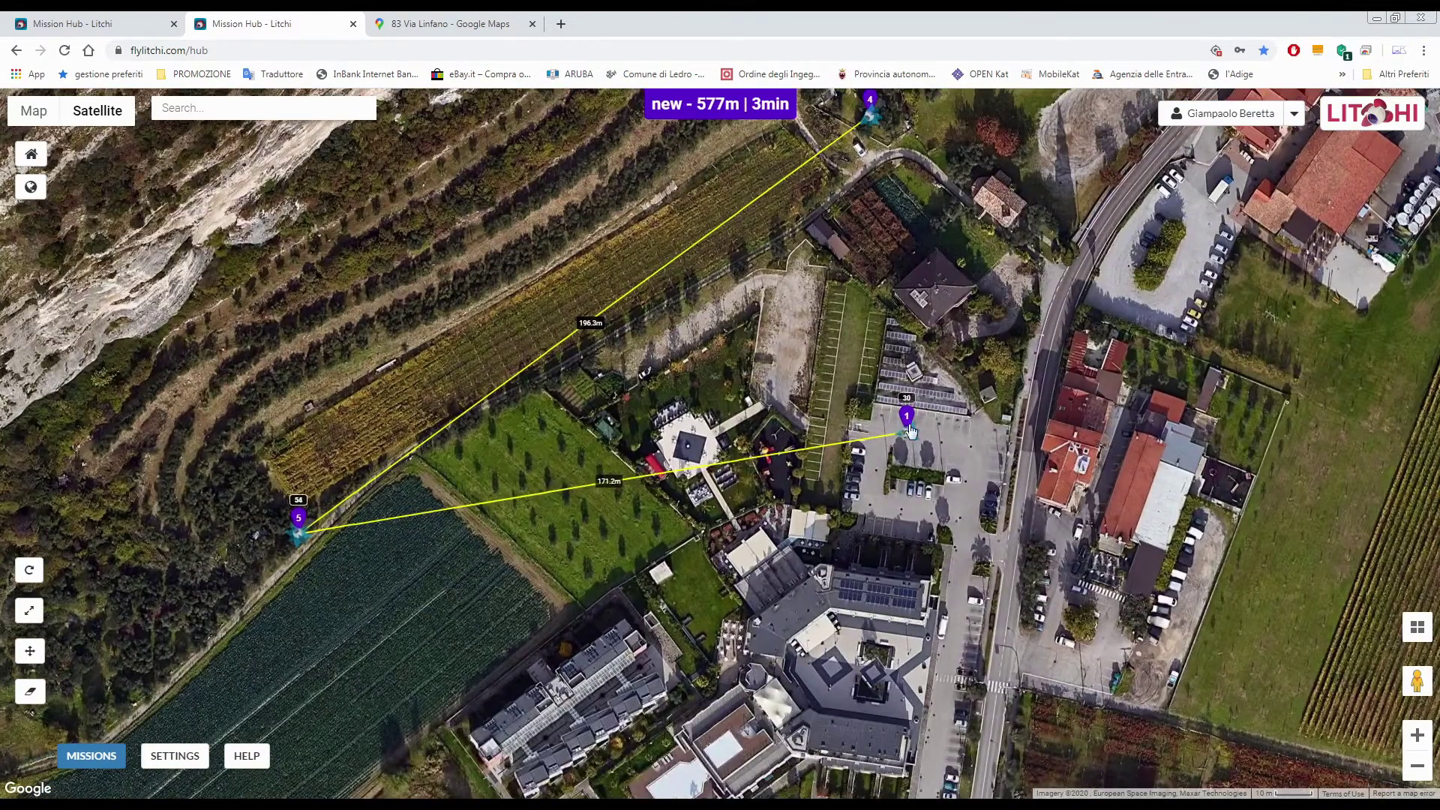
left_click(190, 759)
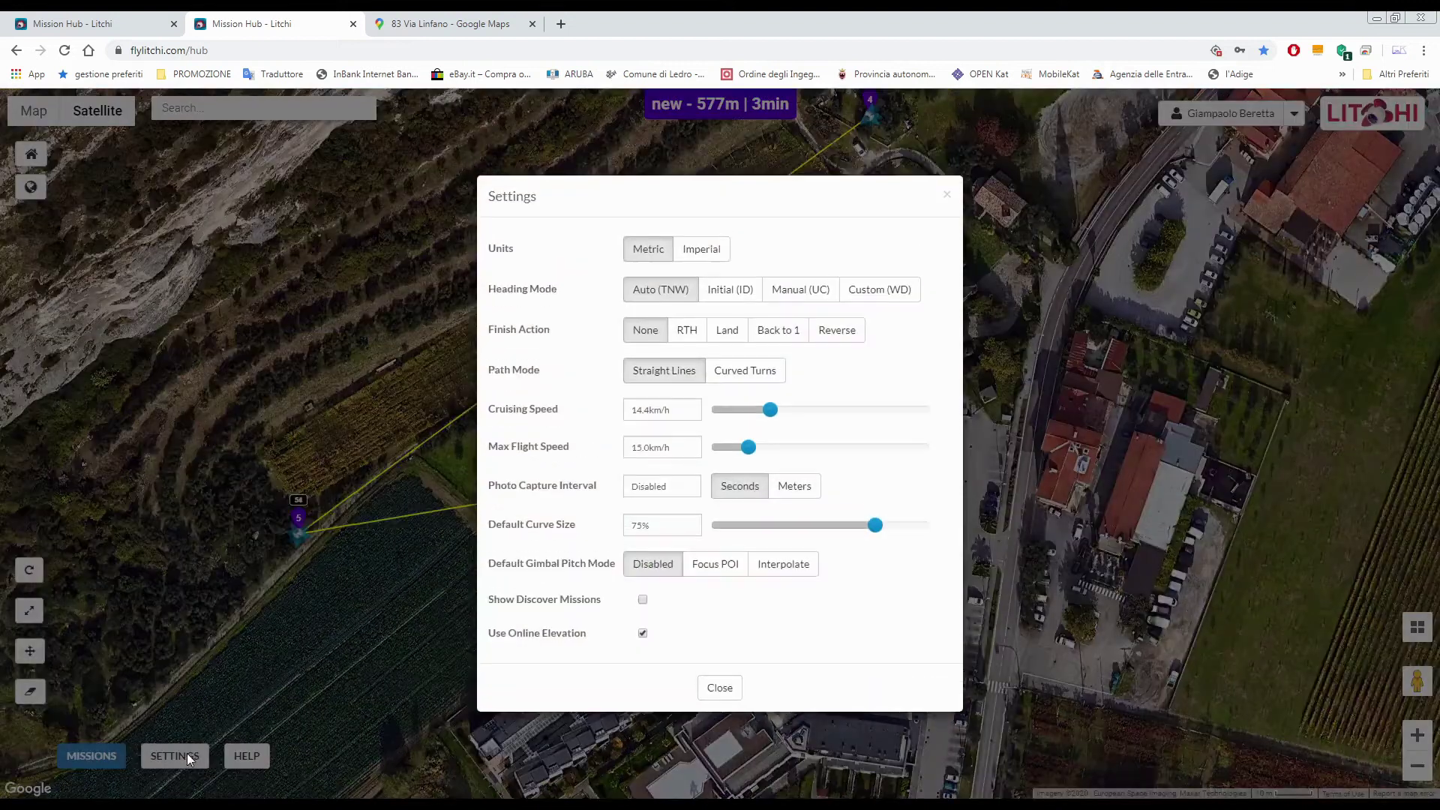
left_click(875, 291)
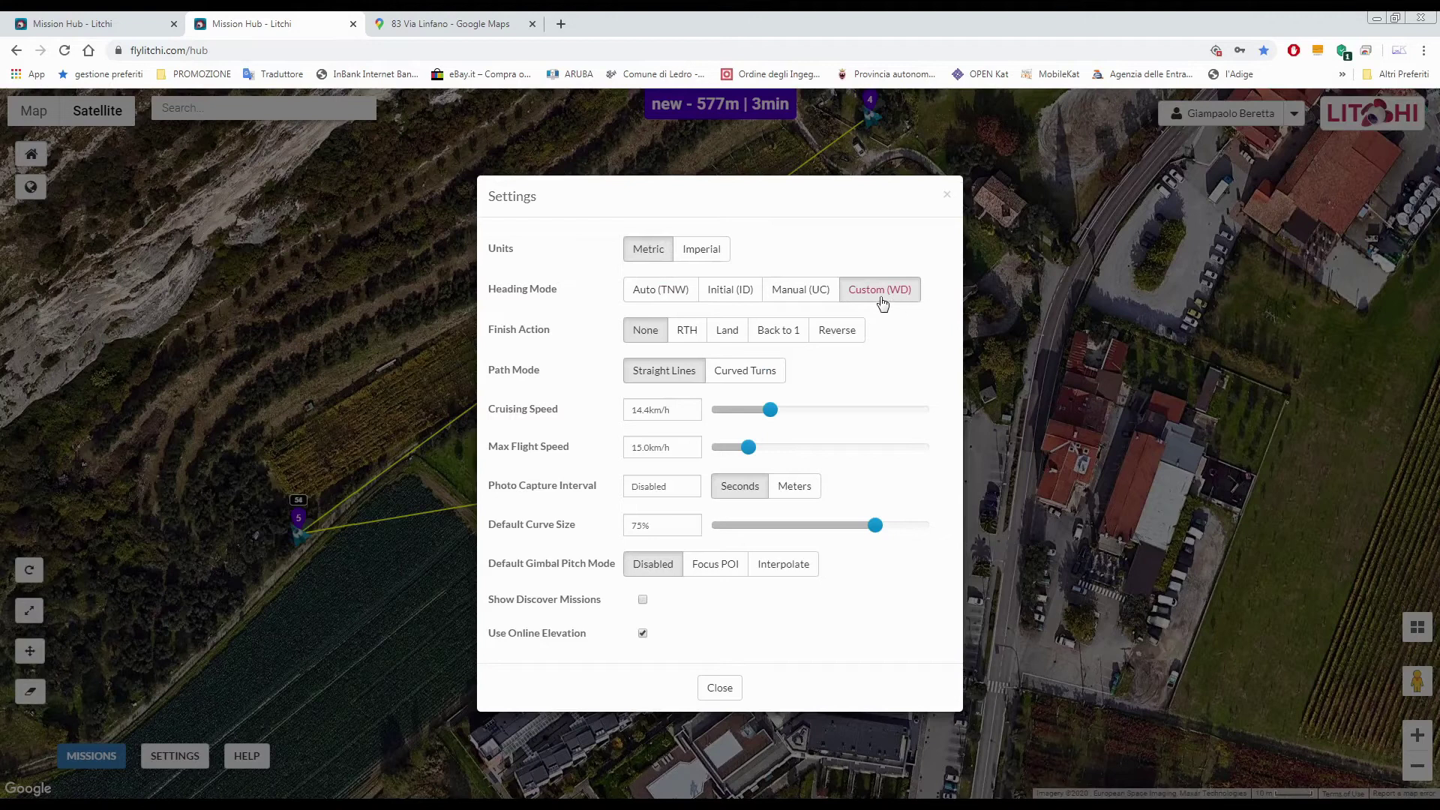
left_click(721, 689)
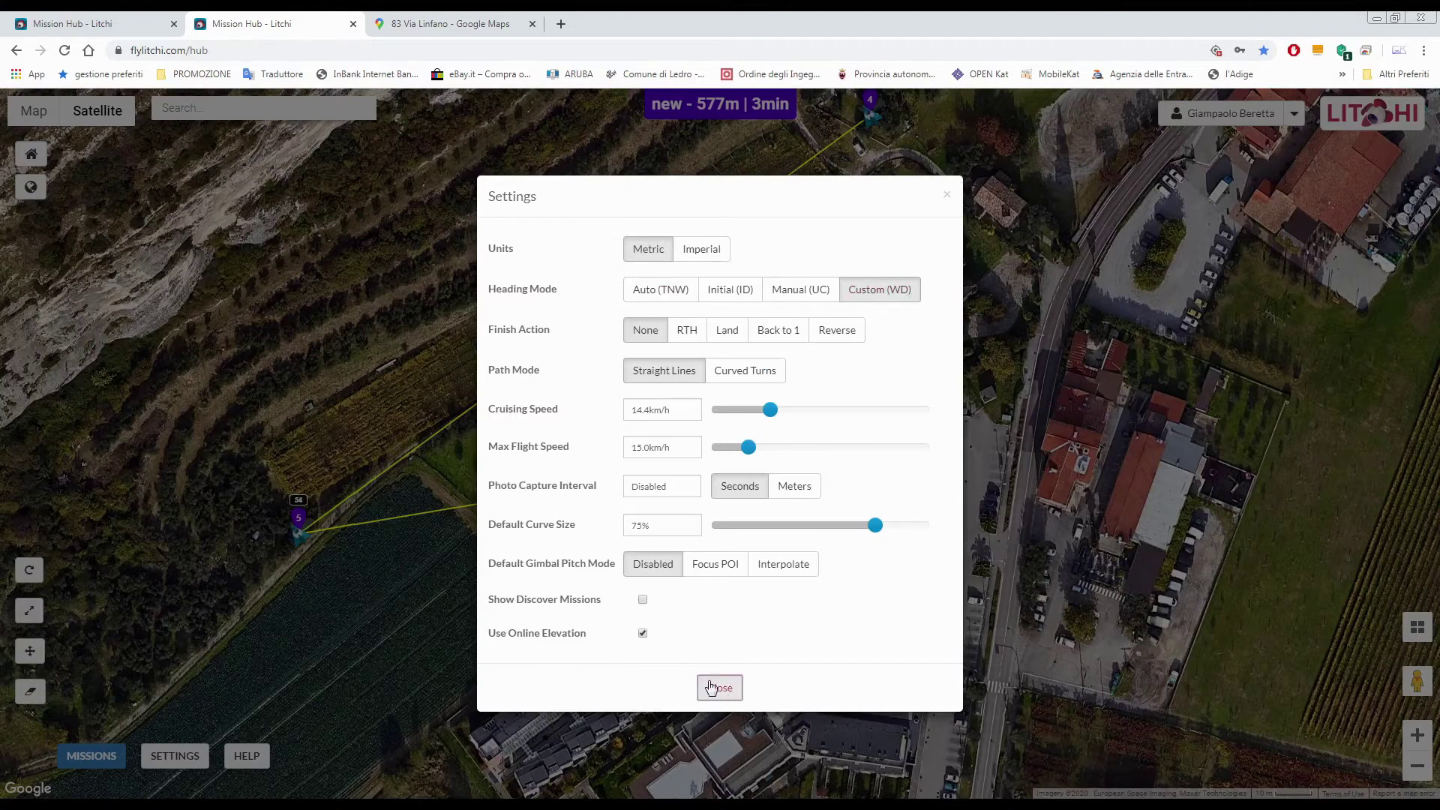
Switch the mission's heading mode back to Auto (TNW) to compare the drone orientation at the waypoints
scroll(454, 604, "down", 2)
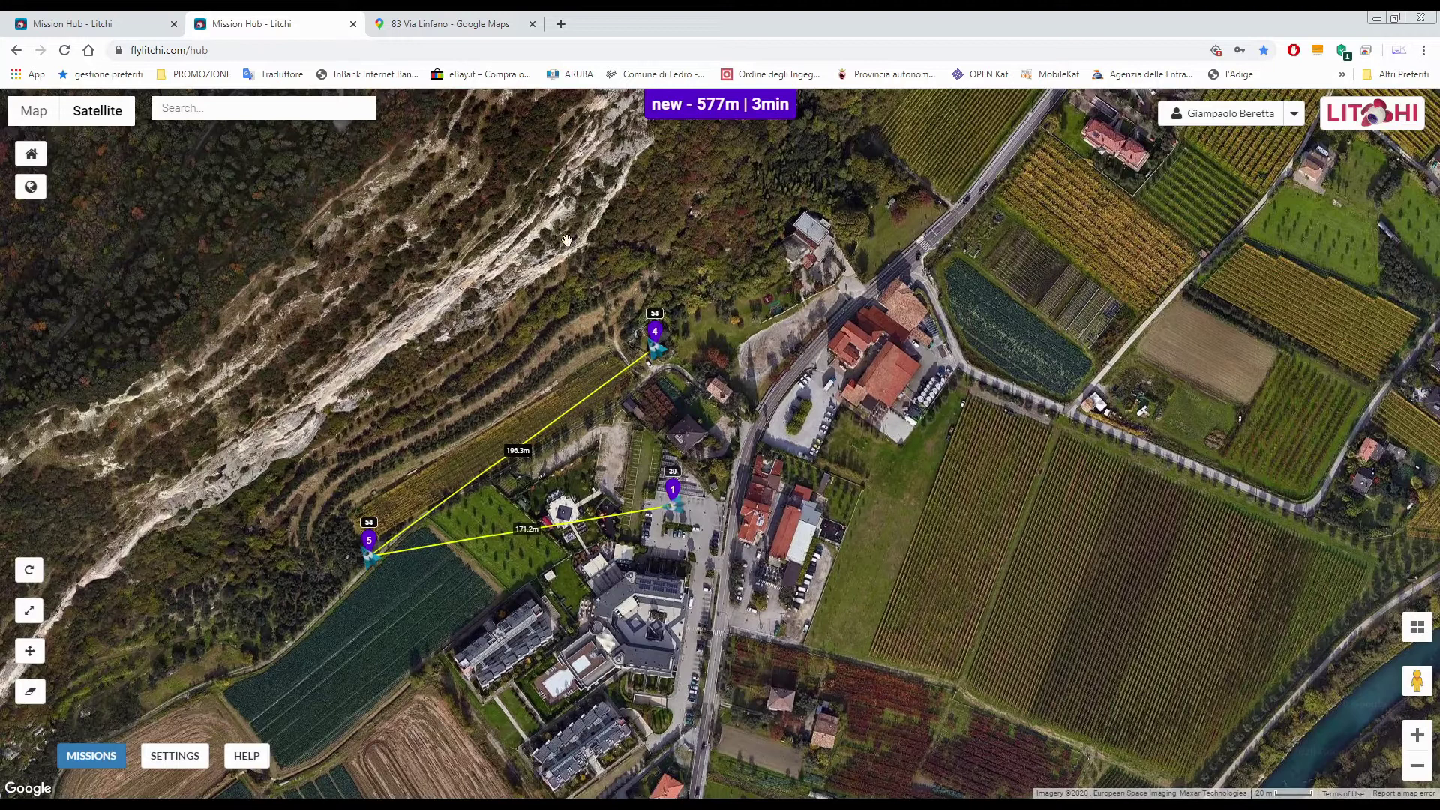
left_click(176, 757)
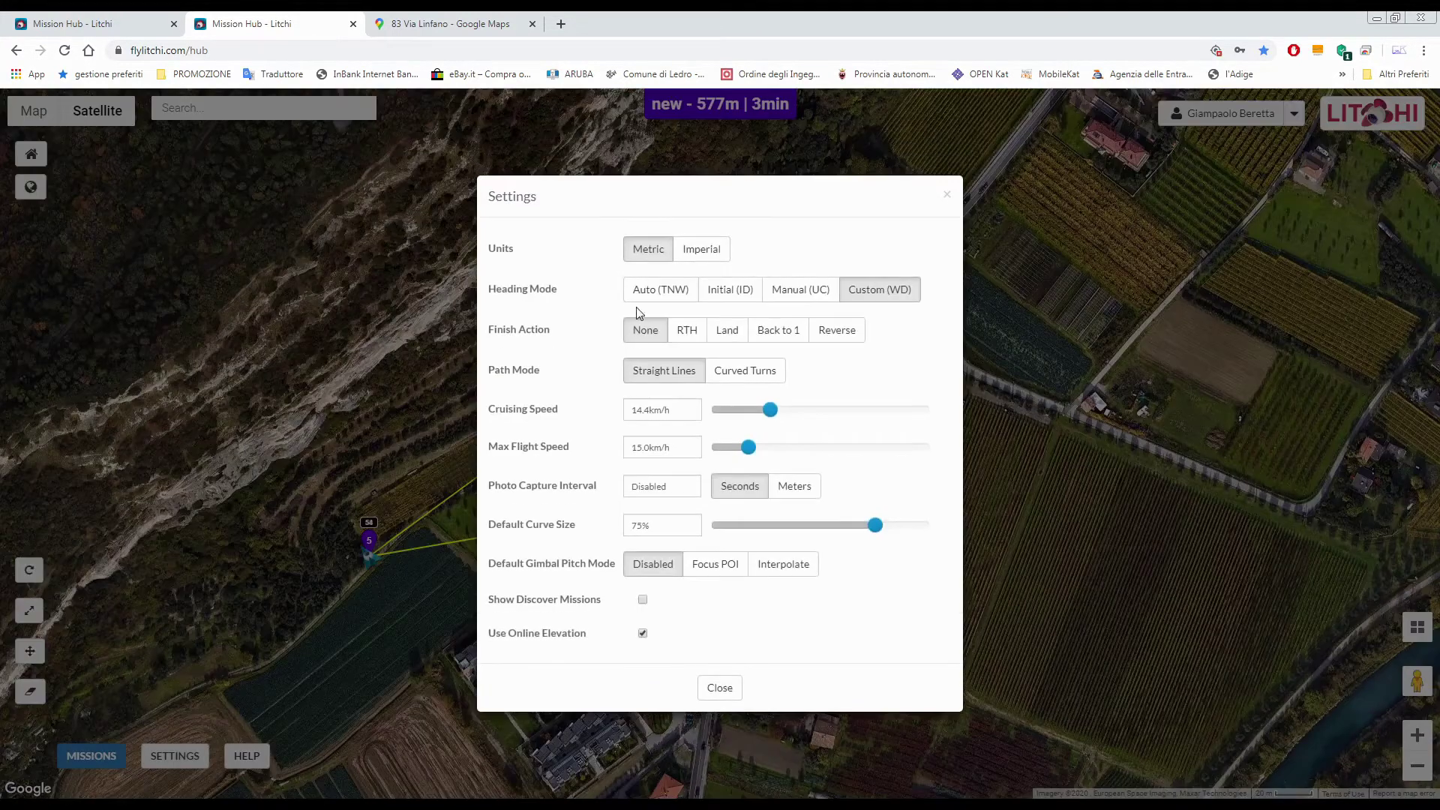
left_click(640, 296)
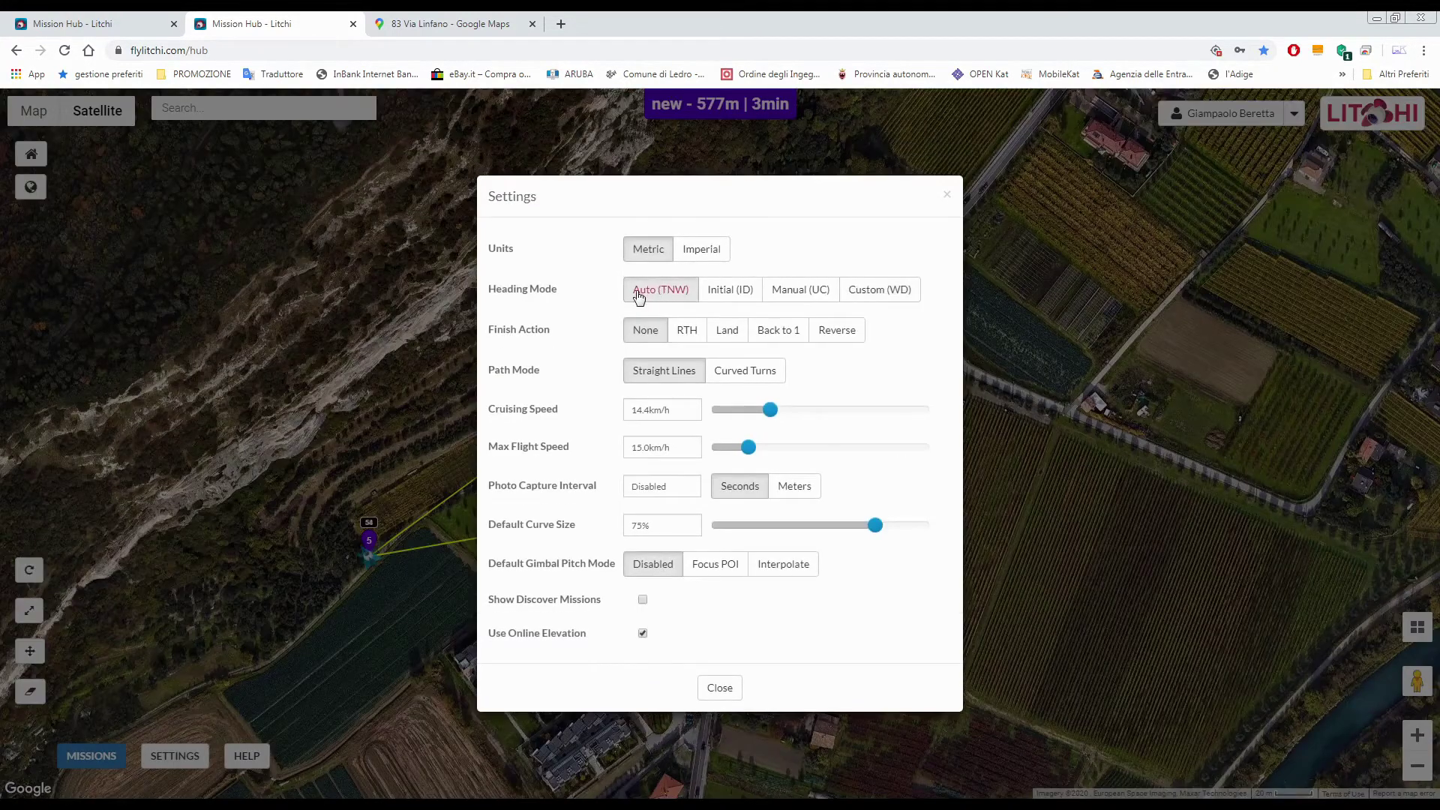
left_click(721, 689)
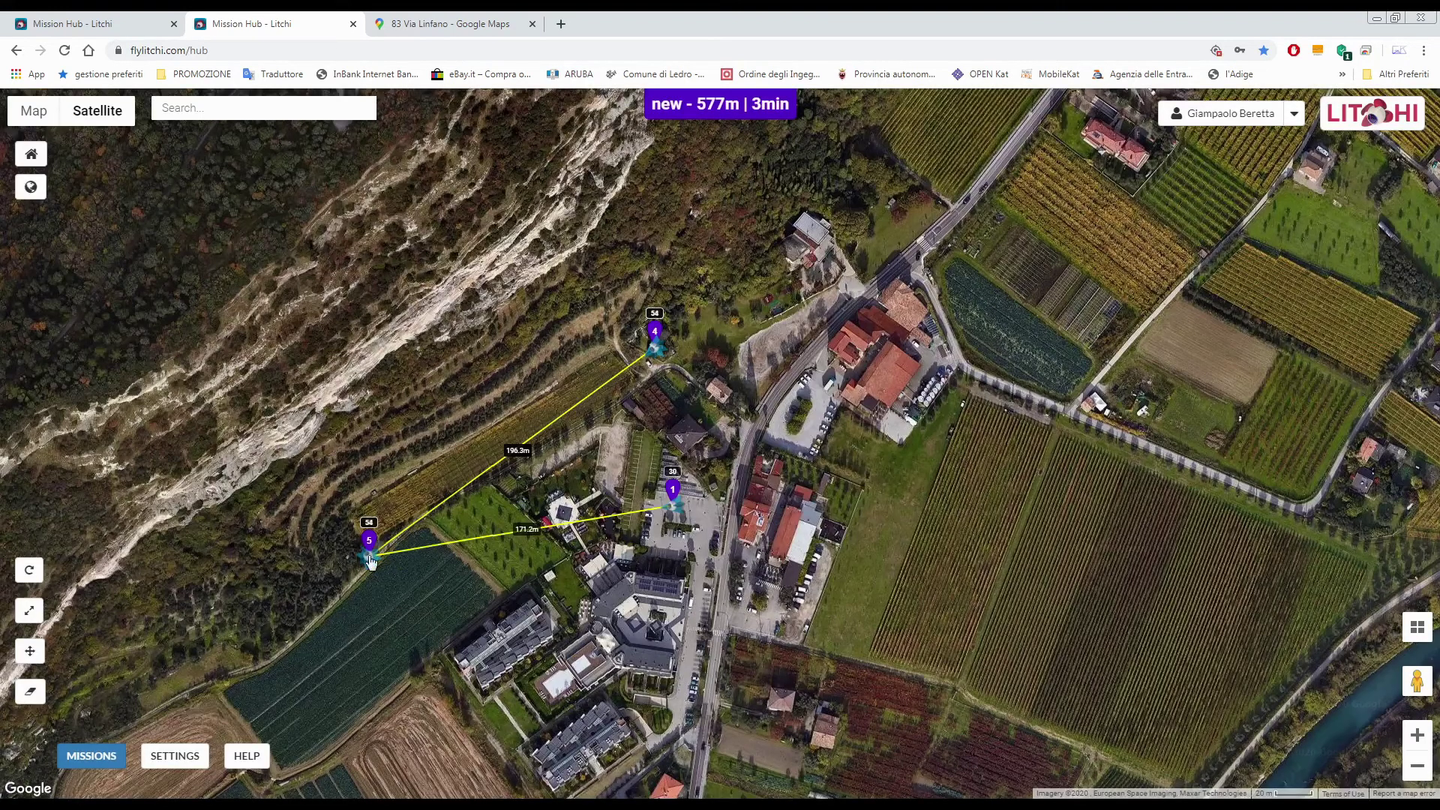
Set the mission's heading mode to Custom (WD) again so the waypoints use the imported headings
scroll(369, 561, "up", 1)
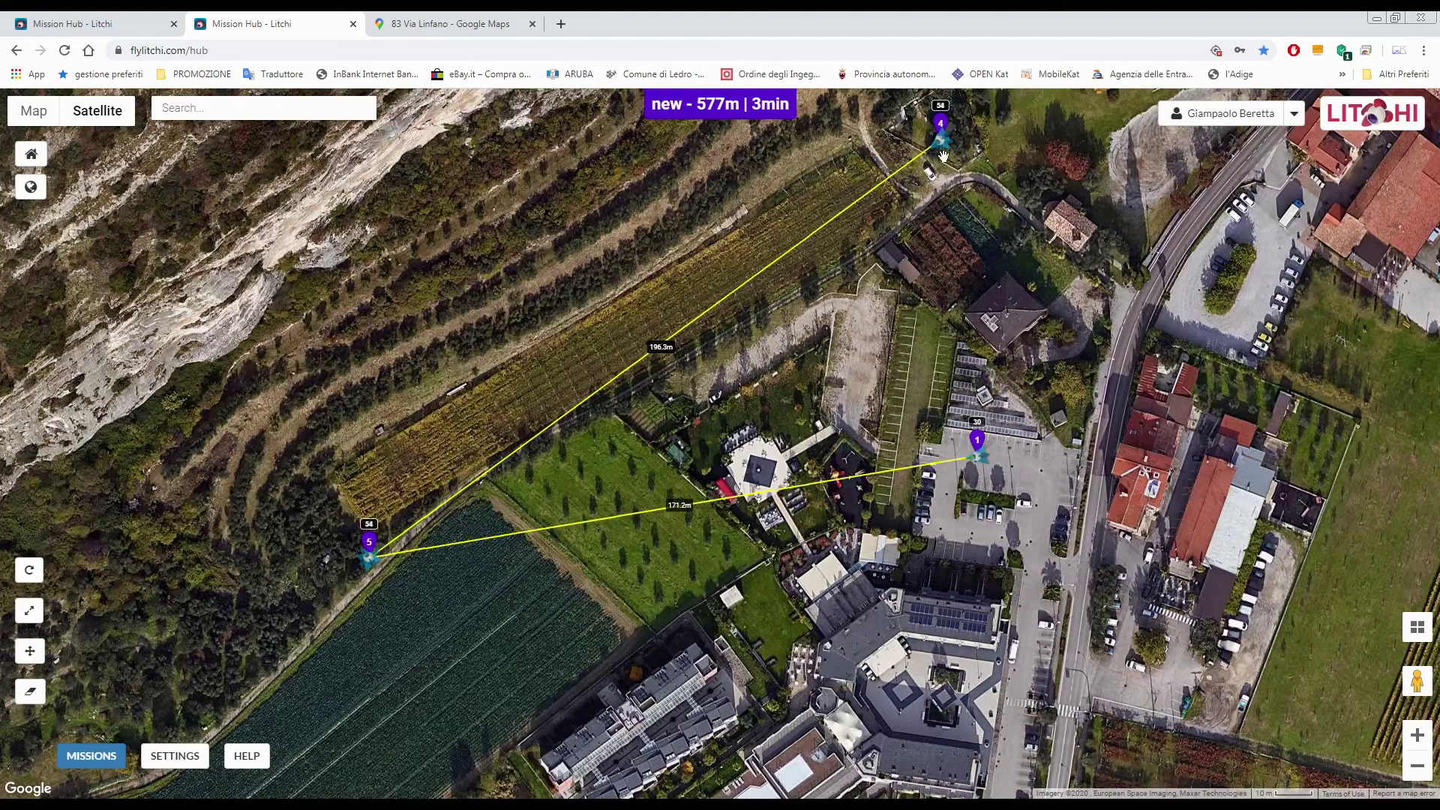
left_click(179, 756)
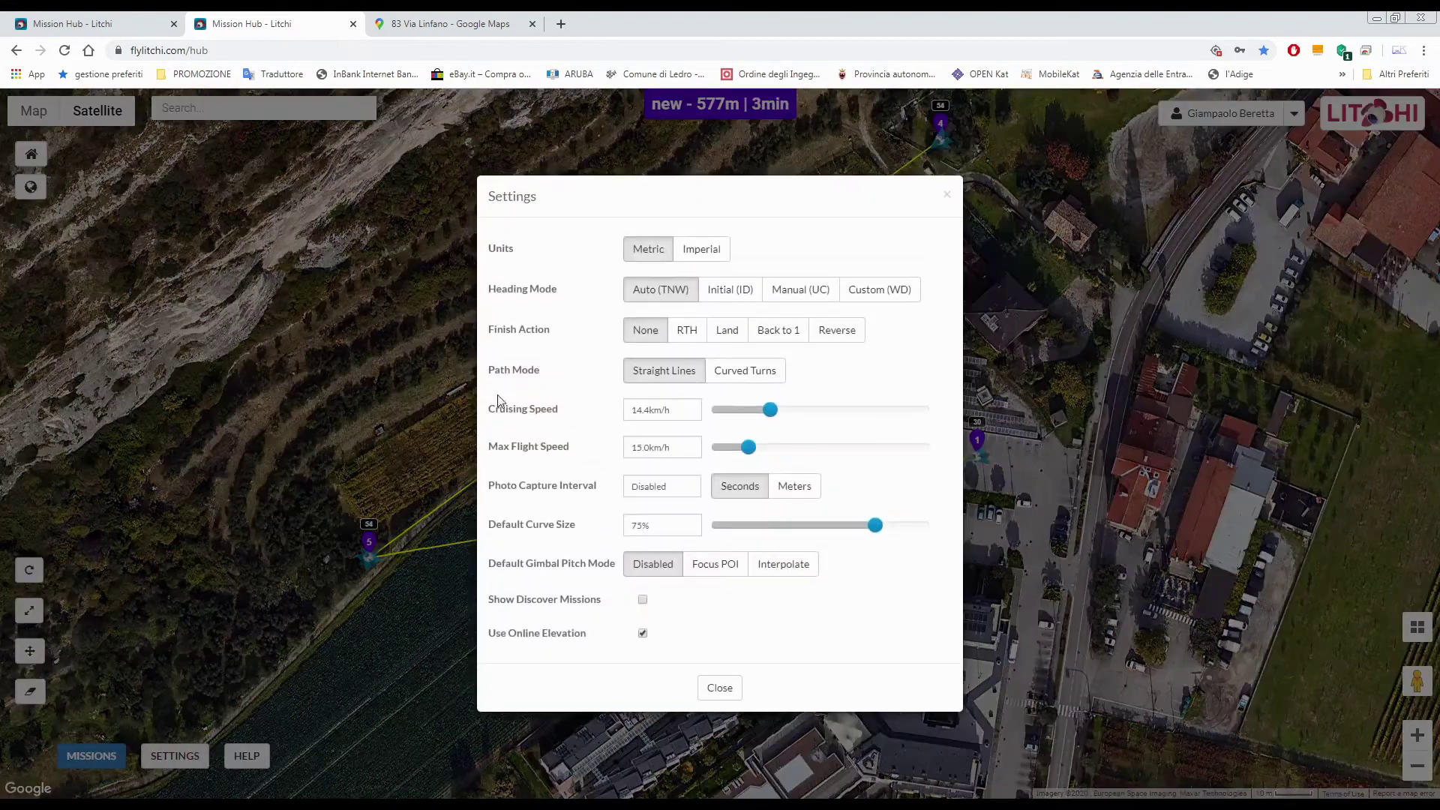
left_click(882, 288)
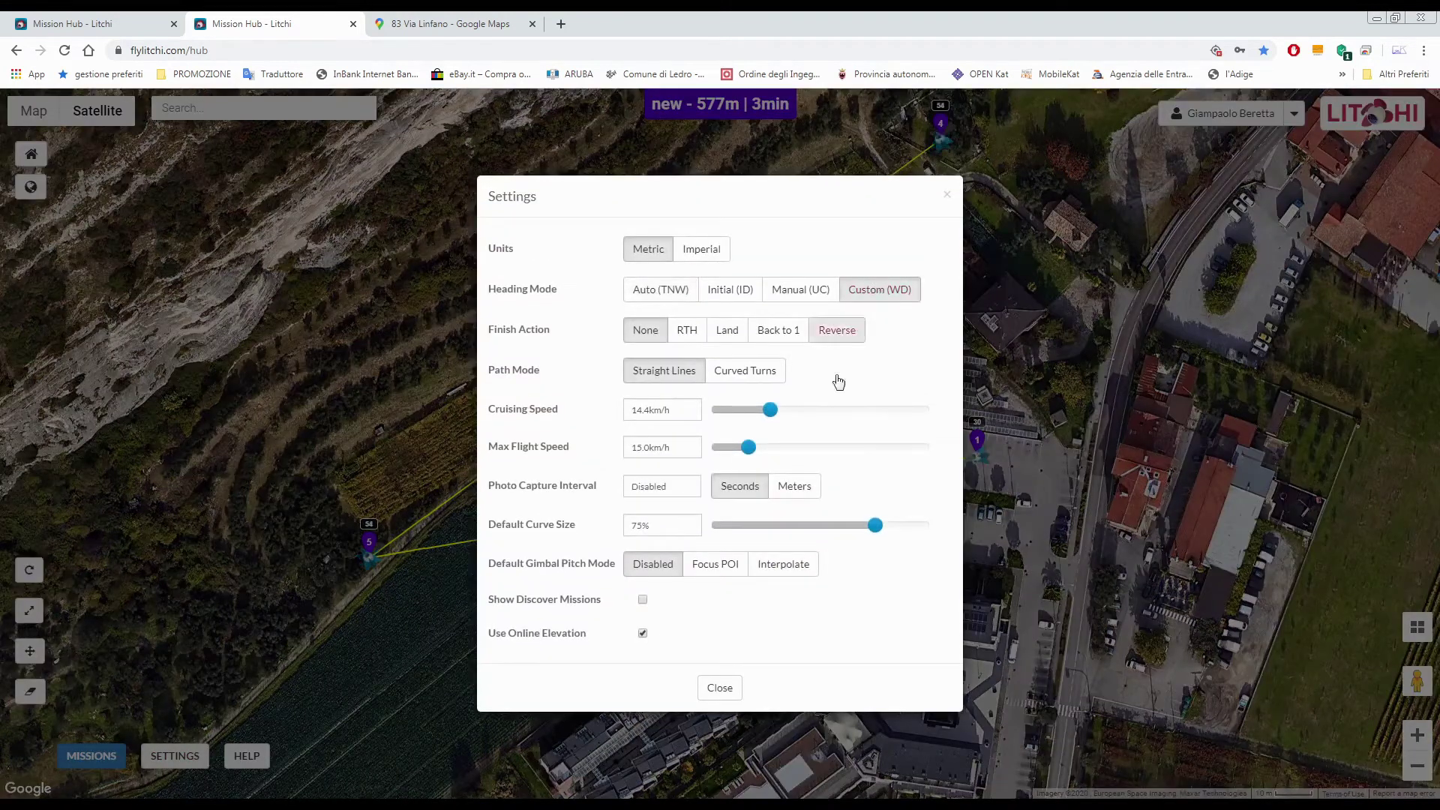
left_click(720, 688)
Examine the altitude, curve size and heading of waypoints 1 to 5 in turn, then close the waypoint settings
scroll(492, 478, "down", 1)
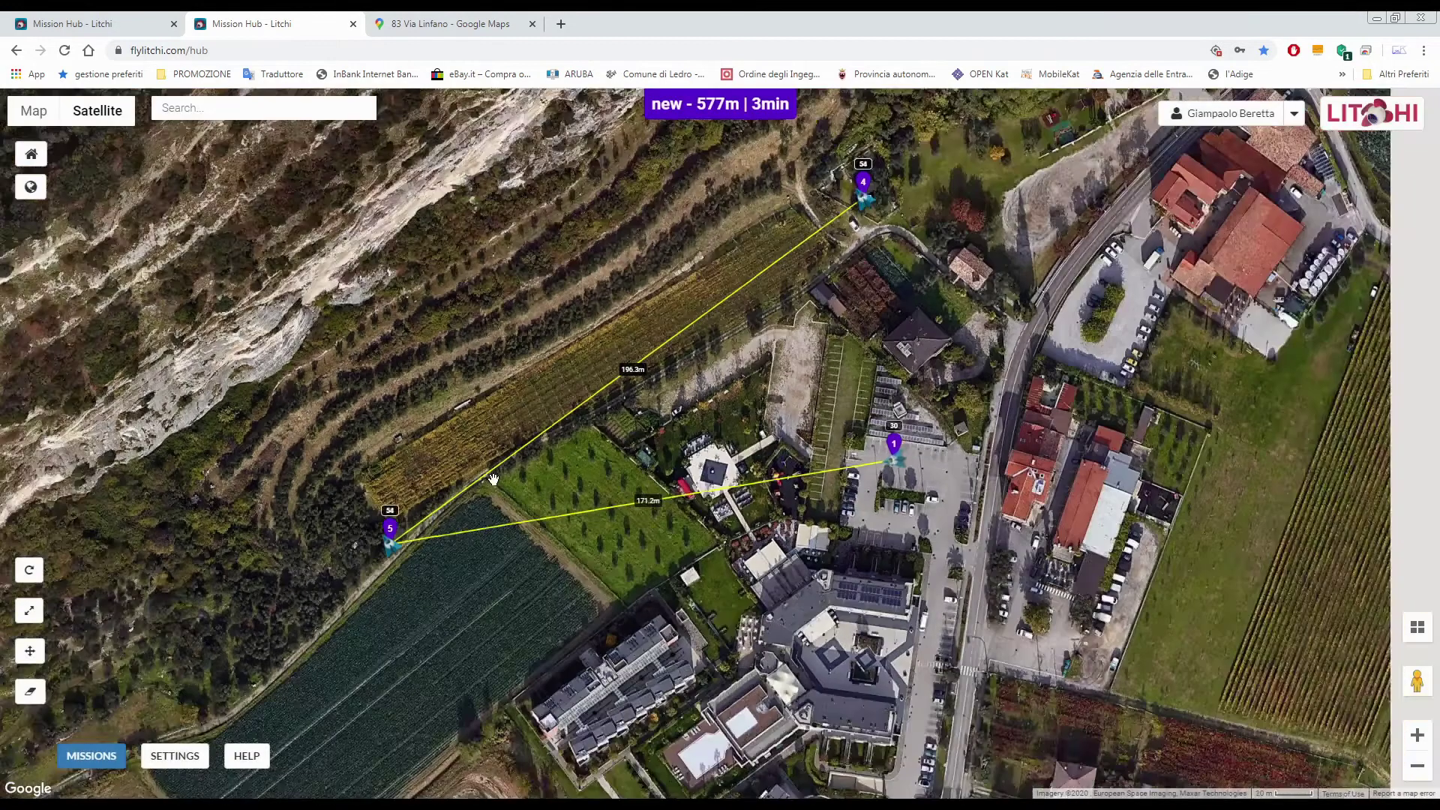
scroll(493, 478, "down", 1)
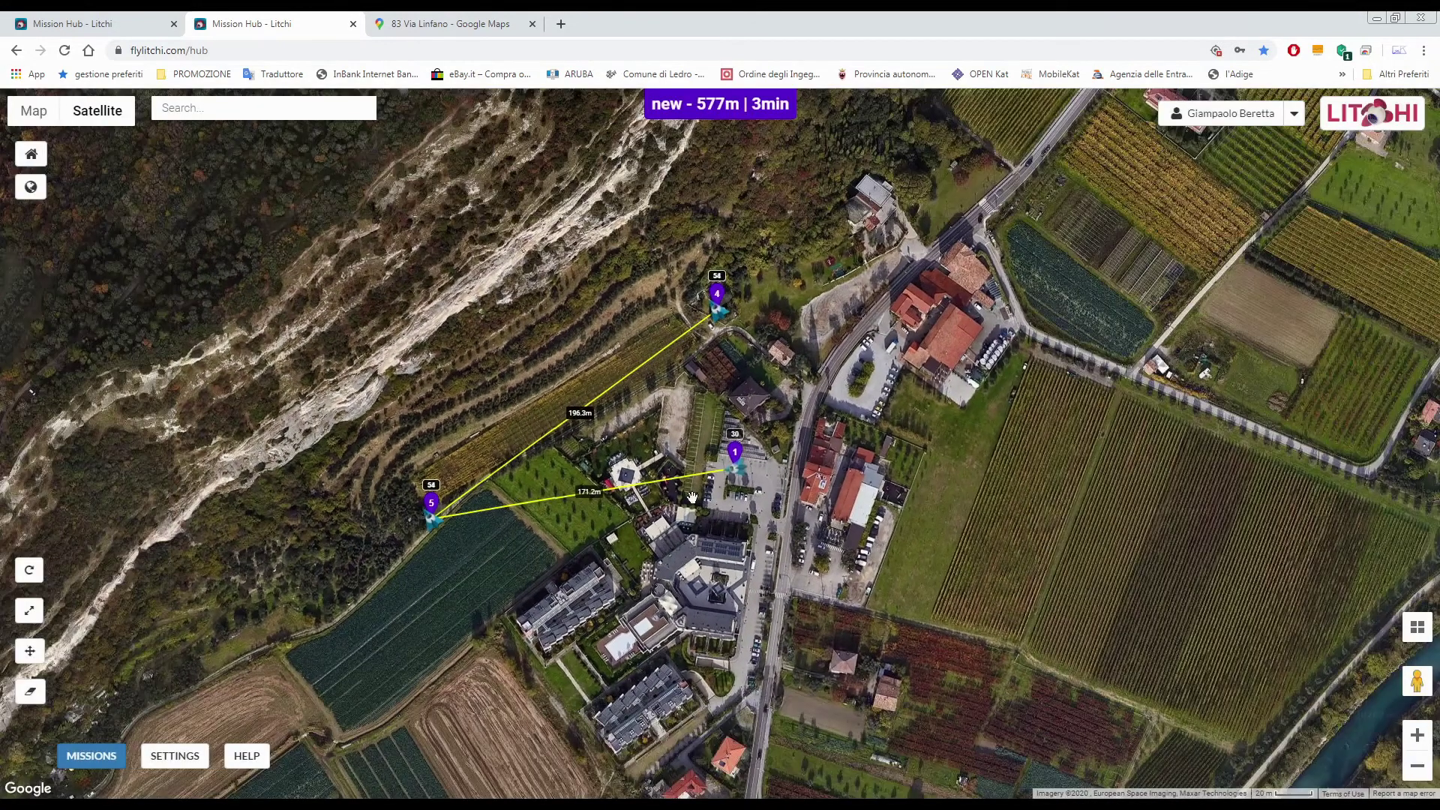
left_click(736, 455)
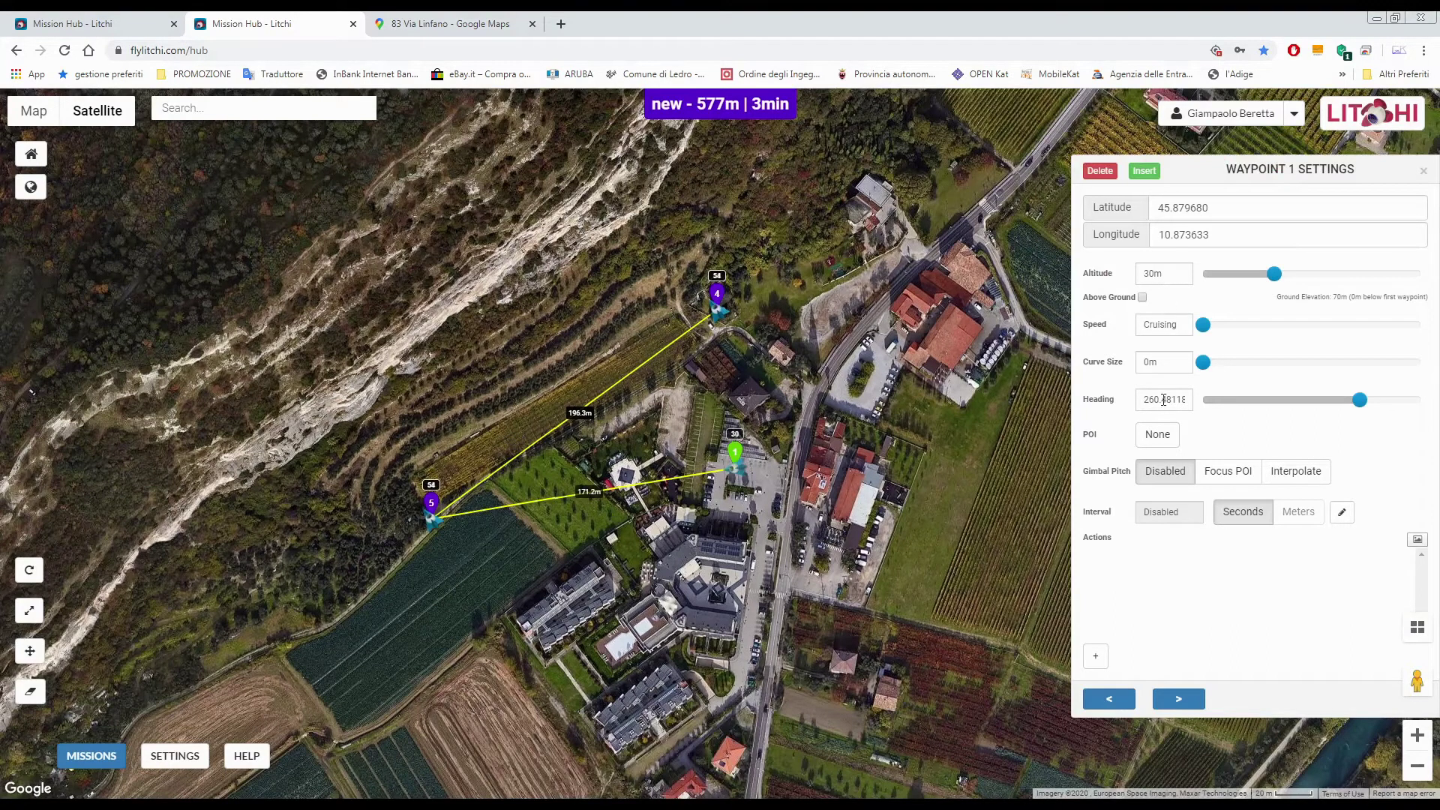
left_click(1179, 699)
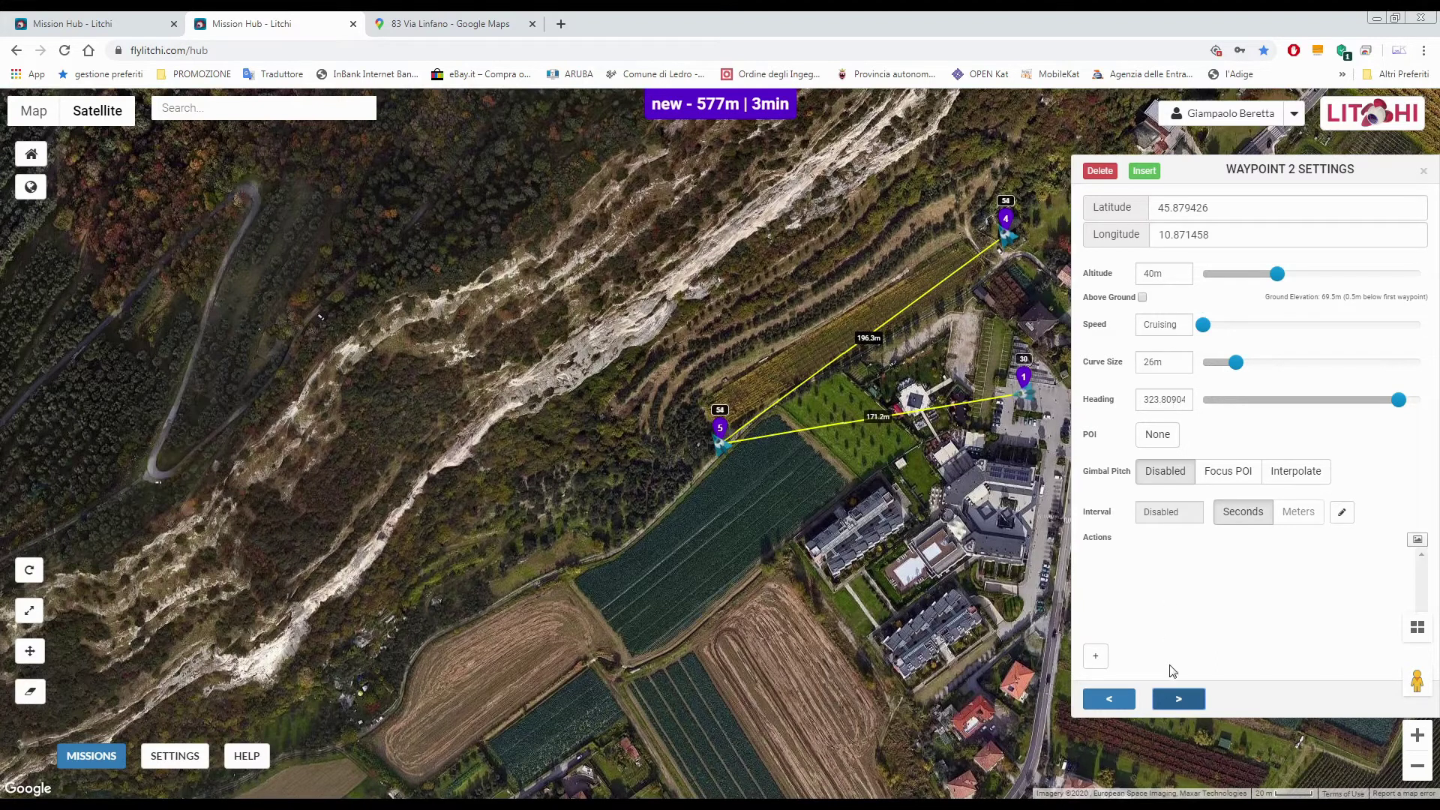
left_click(1176, 700)
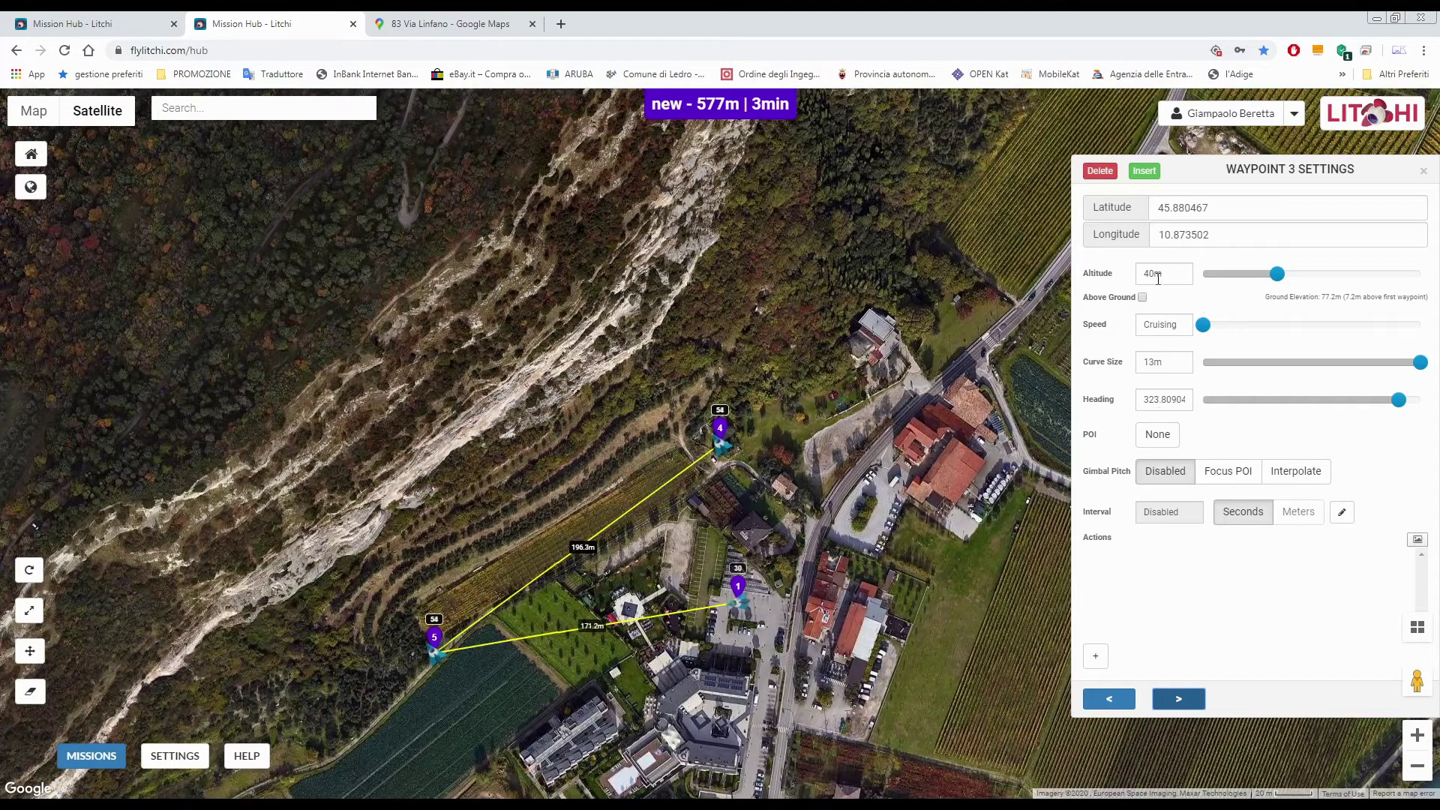
left_click(1178, 699)
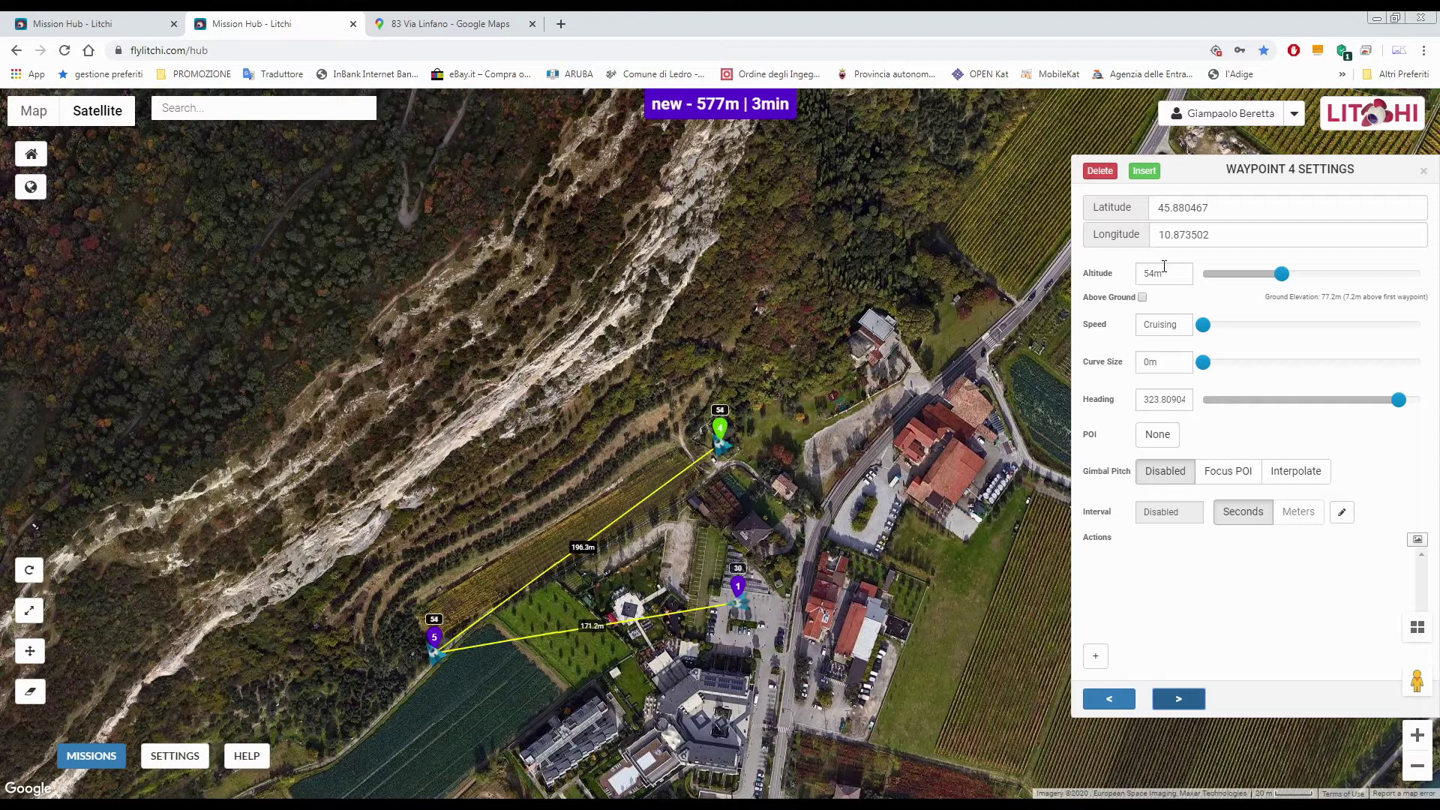
left_click(1179, 703)
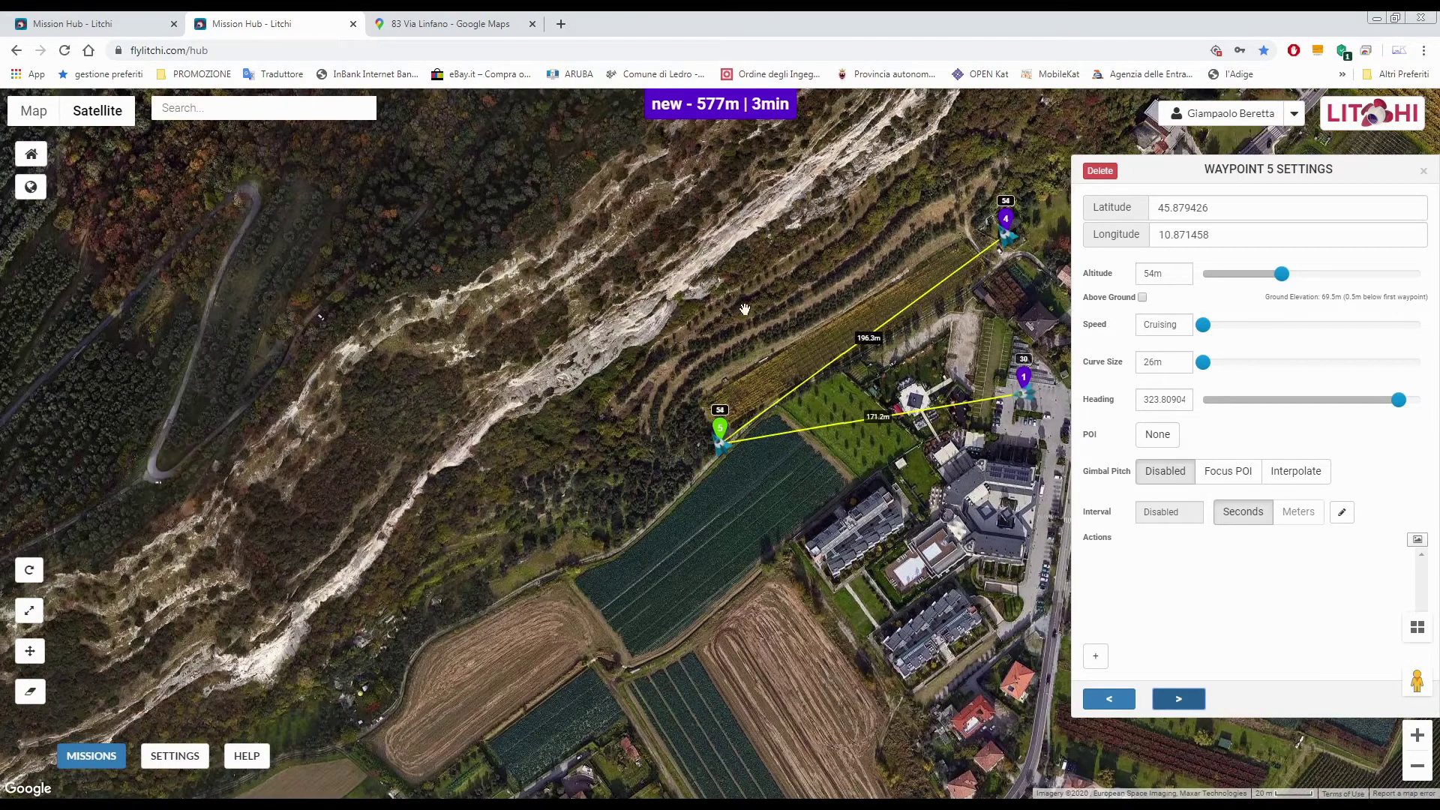
left_click_drag(744, 308, 411, 357)
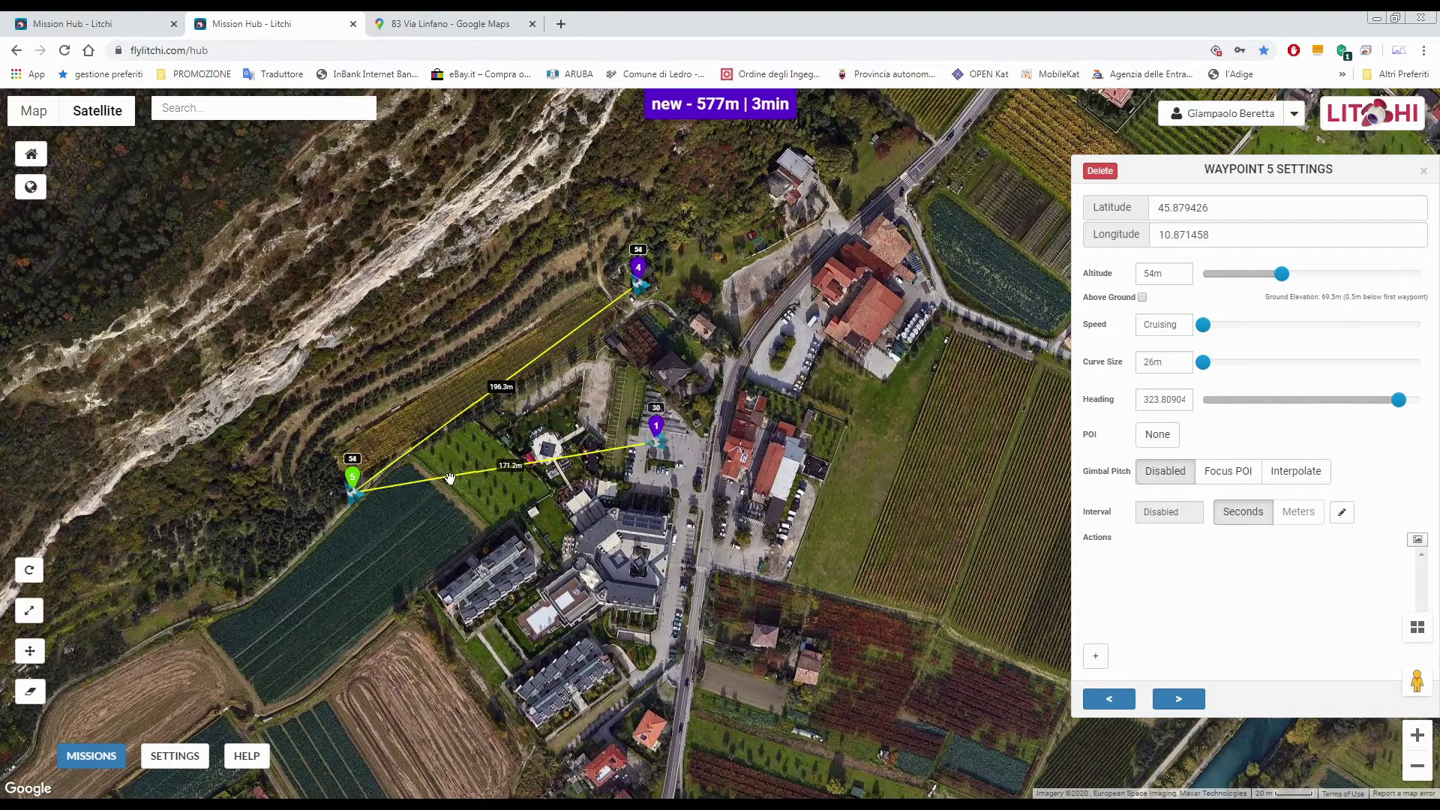
left_click(1422, 171)
left_click_drag(301, 361, 426, 393)
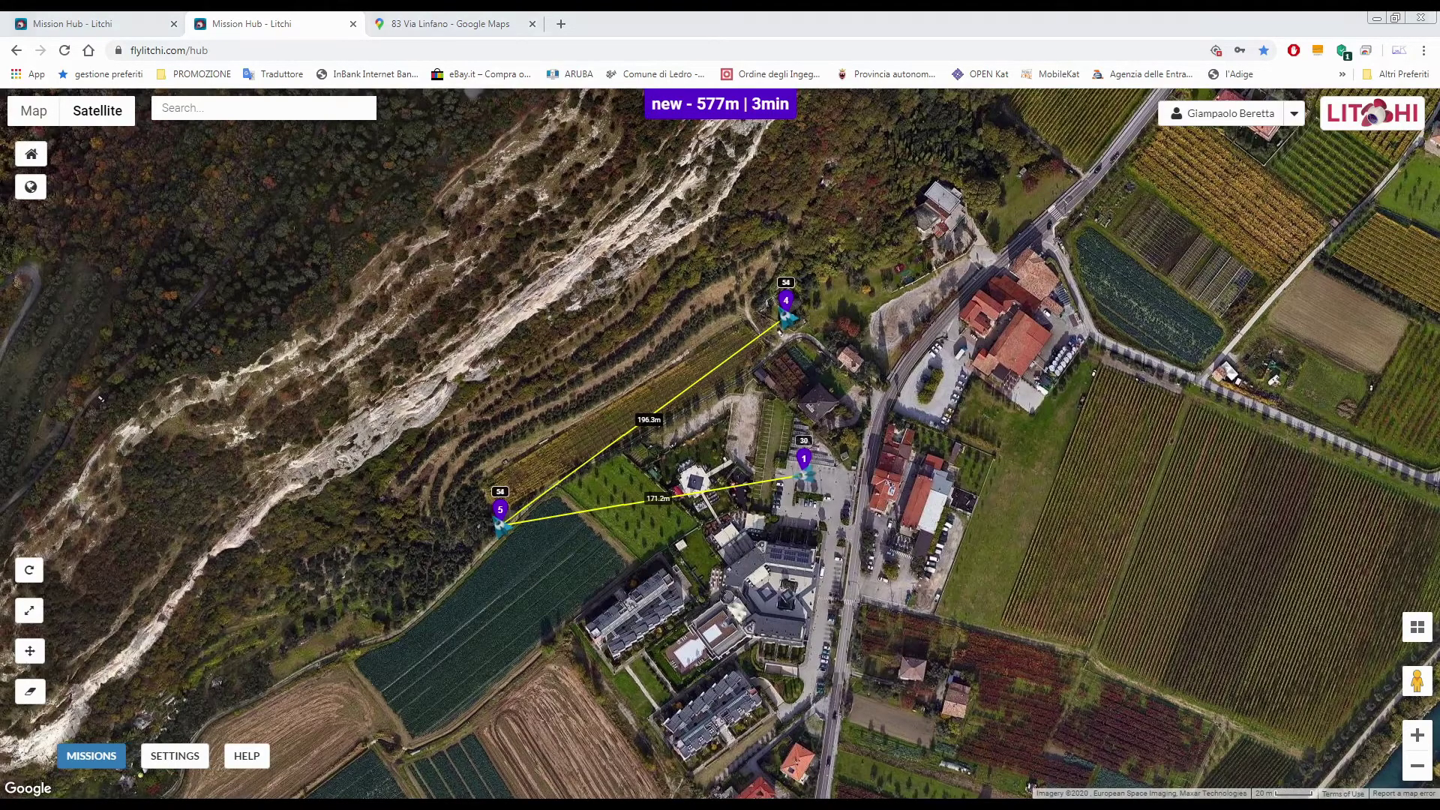
Switch to litchi_mission.csv in Excel, insert an empty column before the latitude column and narrow it
key("alt+Tab")
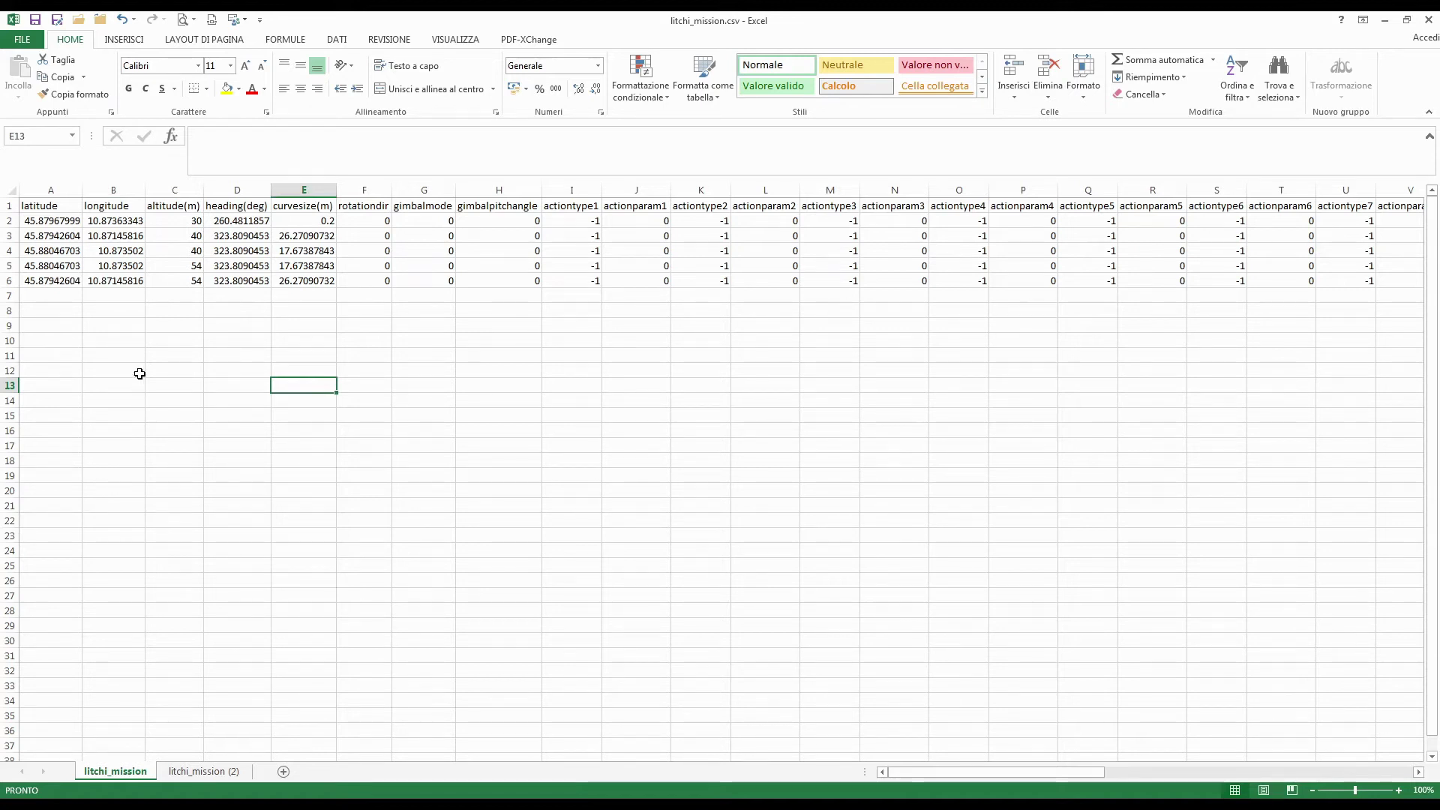
left_click(181, 574)
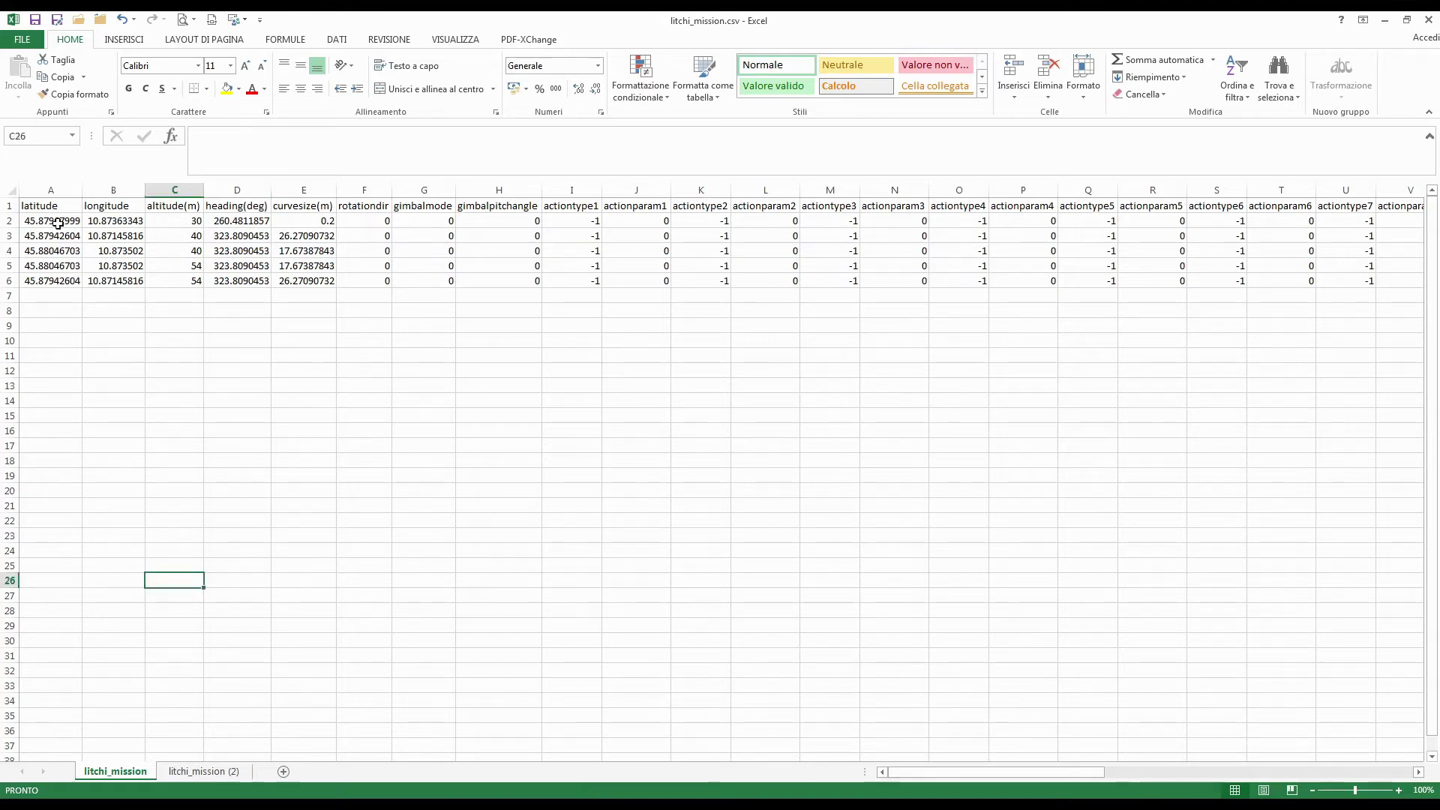
left_click(55, 191)
right_click(56, 192)
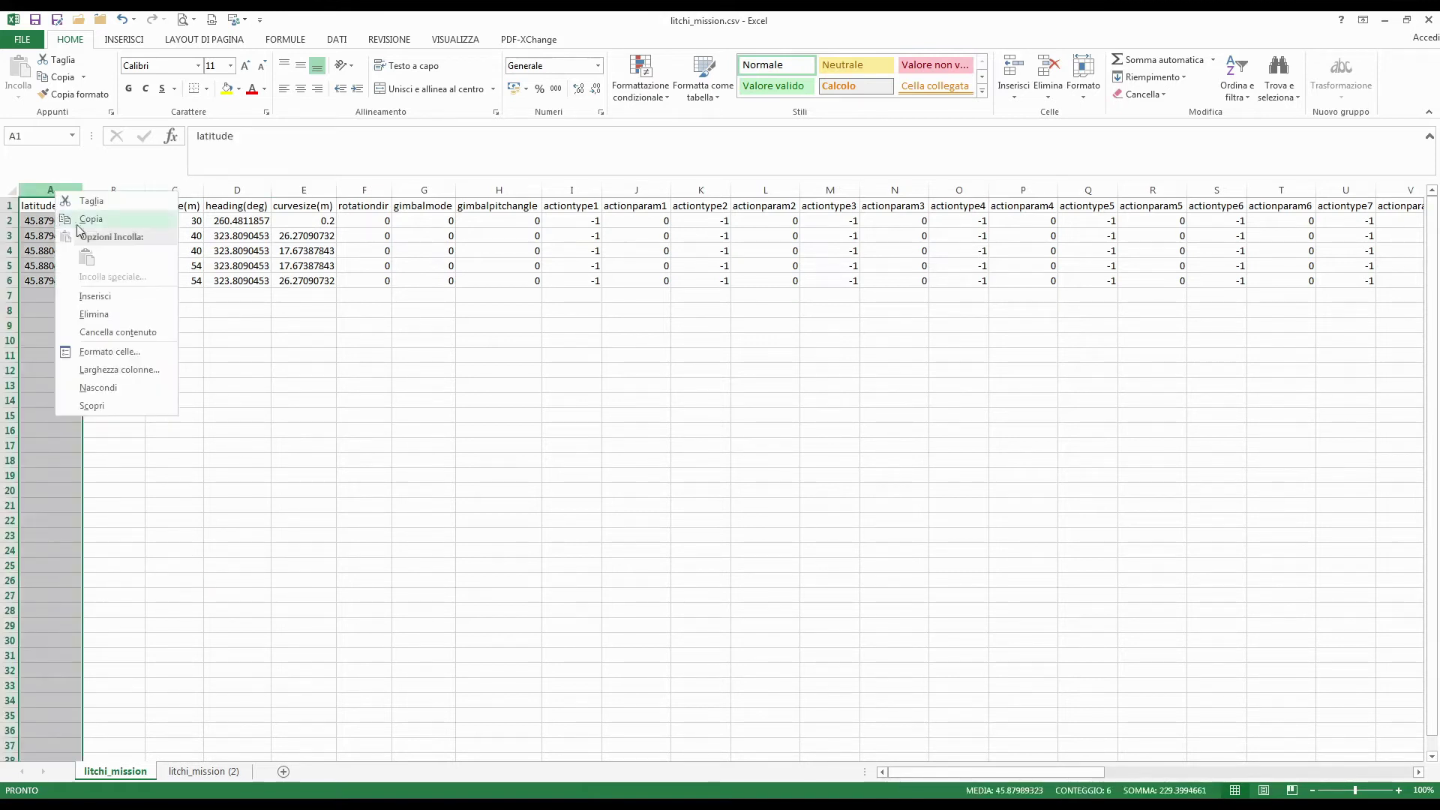
left_click(110, 297)
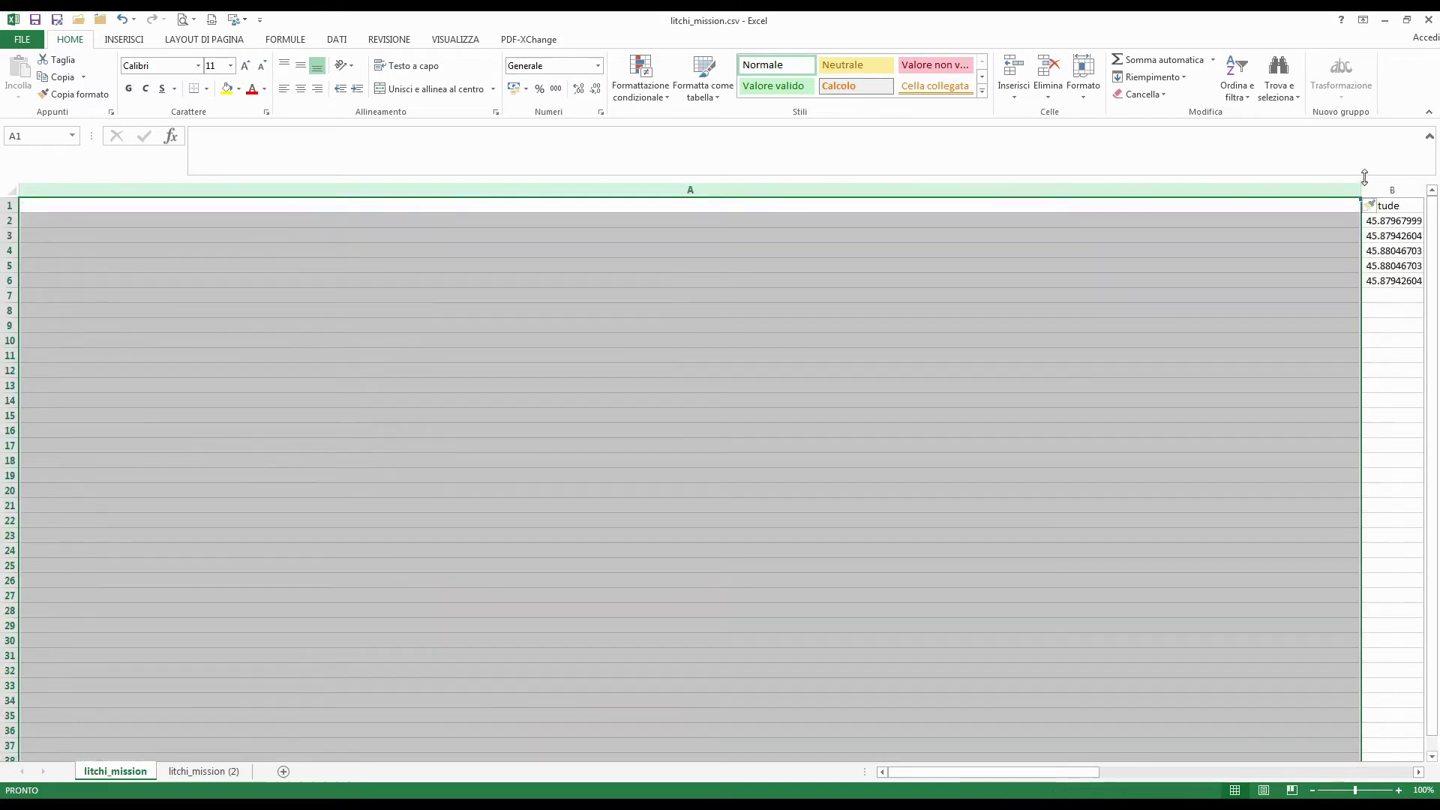
left_click_drag(1361, 191, 161, 226)
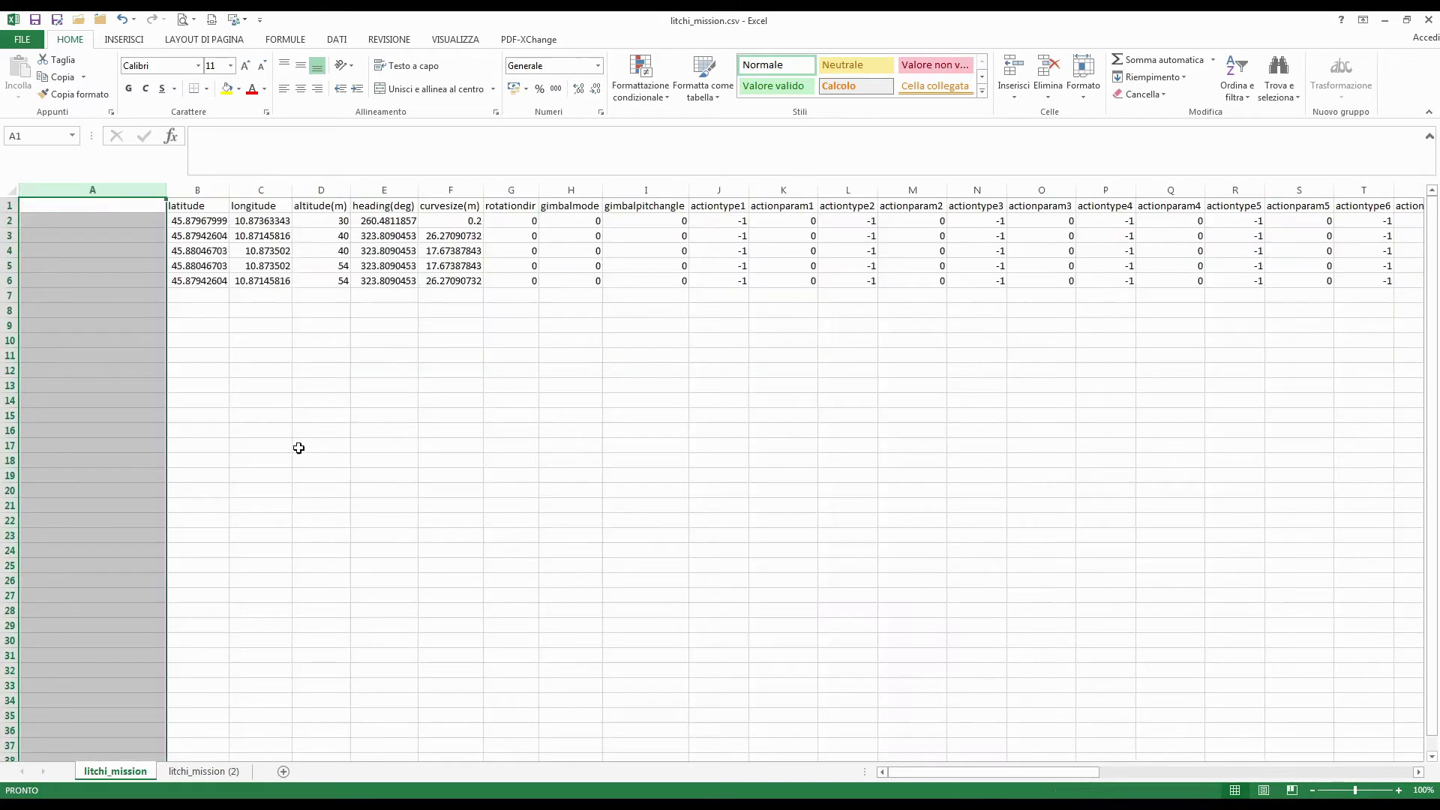
Number the waypoint rows in cells A2 to A6 as 1, 2, 3, 3 and 2
left_click(295, 447)
left_click(90, 217)
type("1")
key("Return")
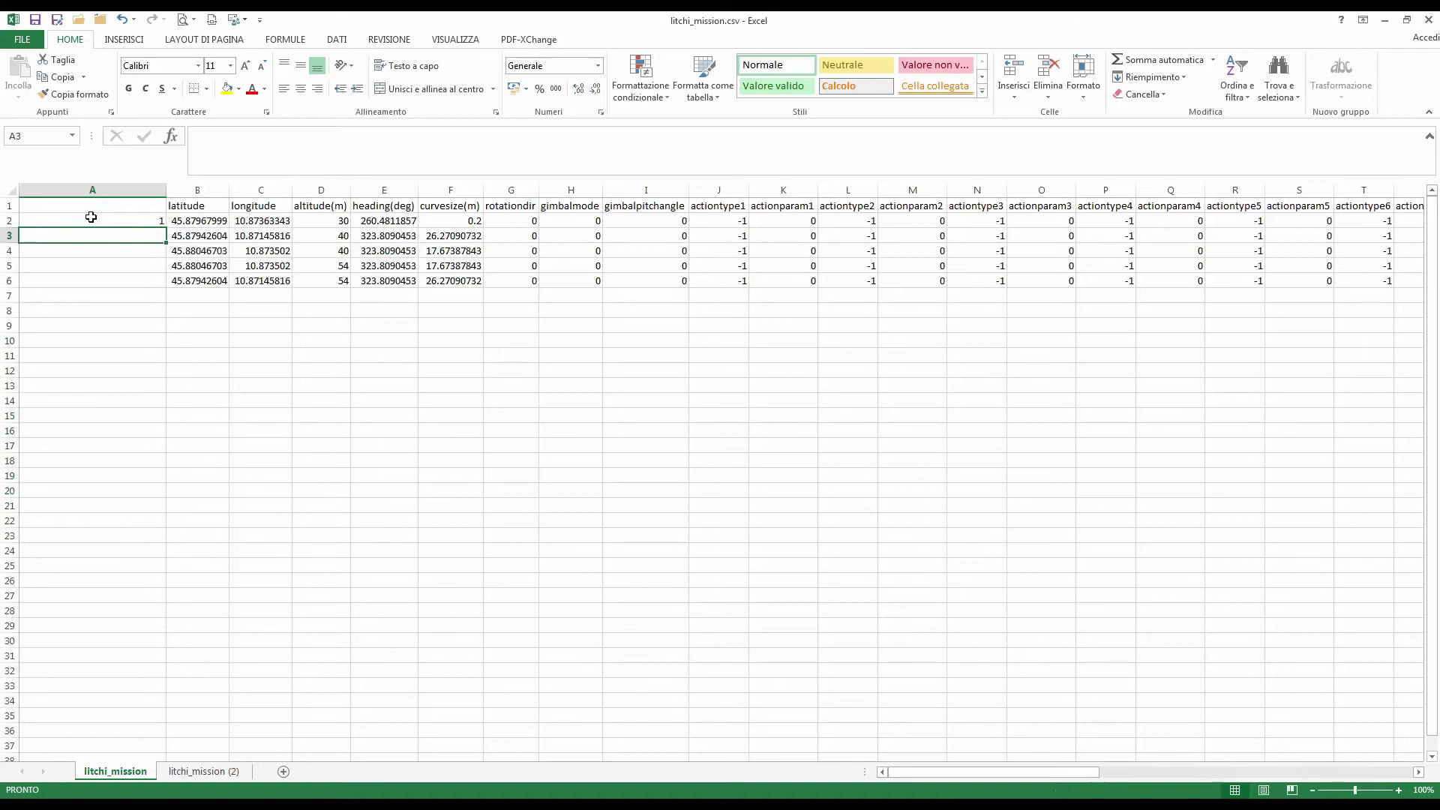
type("2")
key("Return")
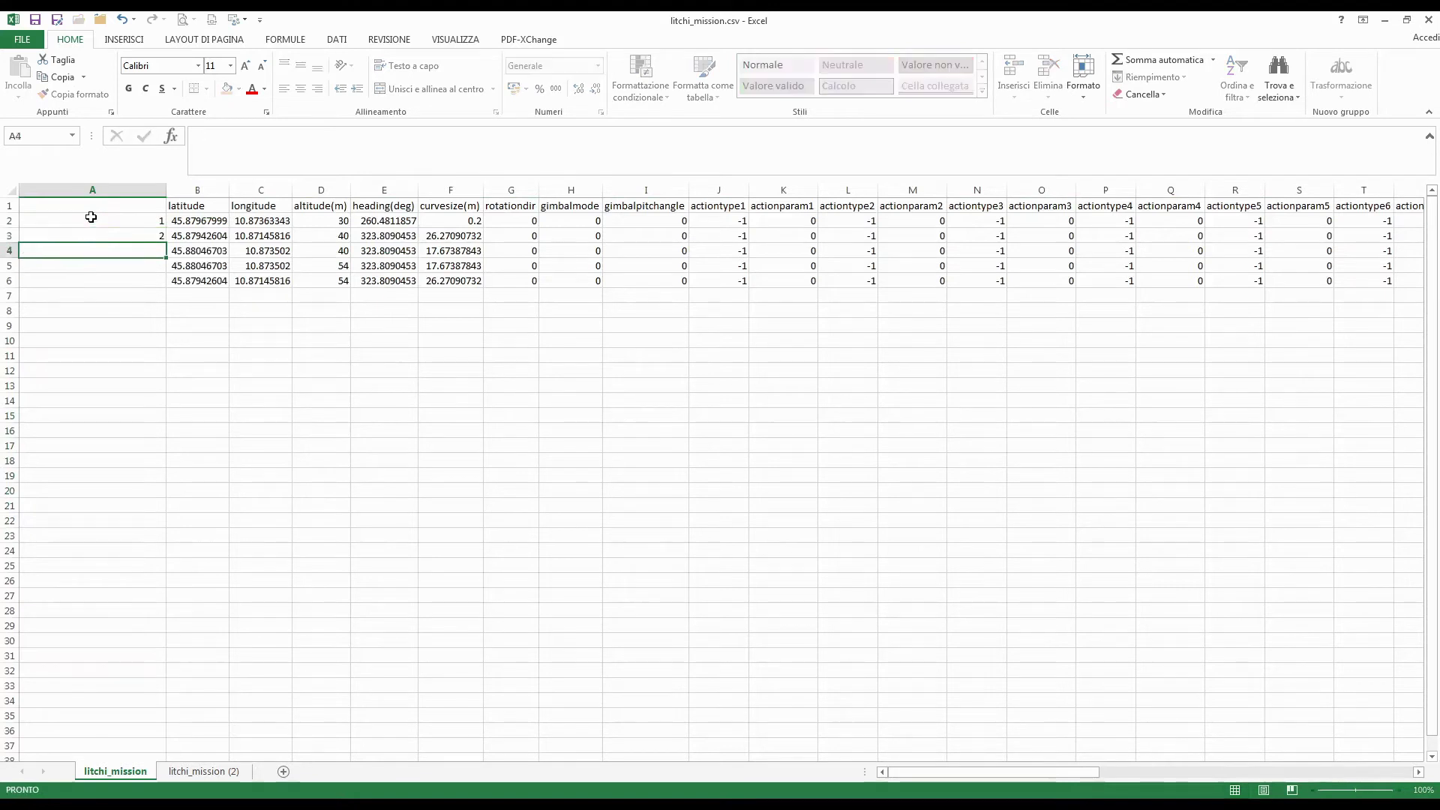
type("3")
key("Return")
type("3")
key("Return")
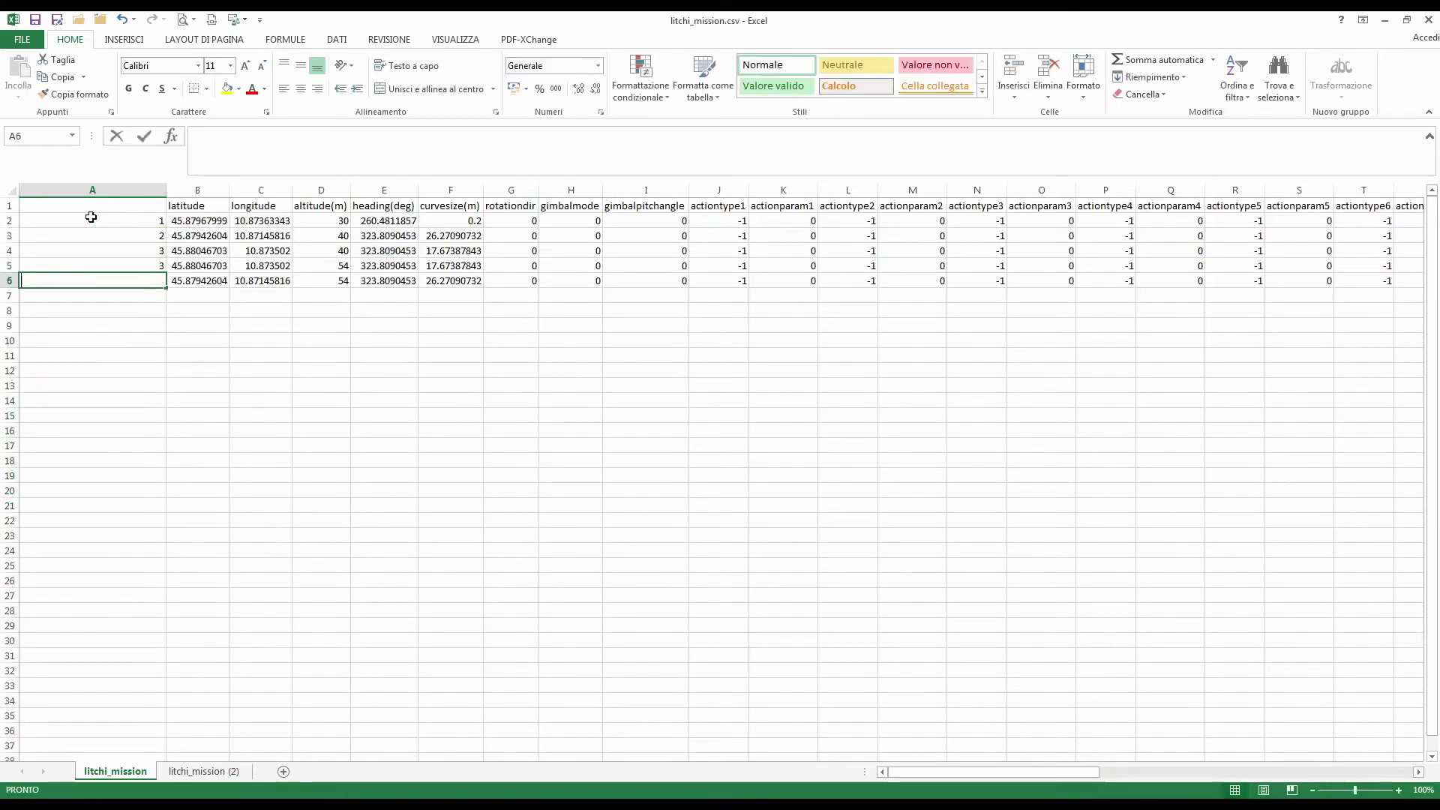
type("2")
key("Return")
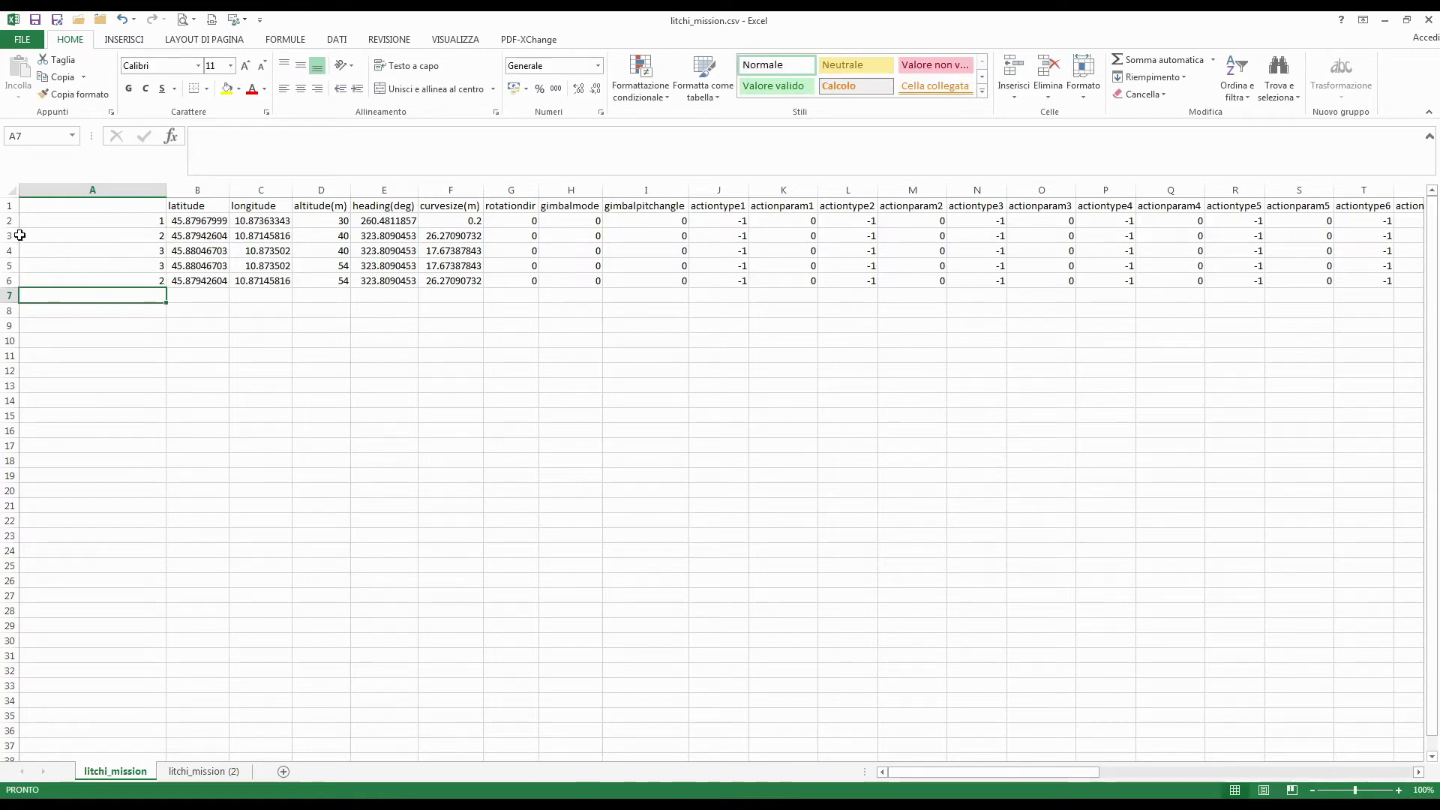
Copy waypoint rows 3 and 4 and paste them below the list, starting at row 7
left_click_drag(20, 235, 30, 252)
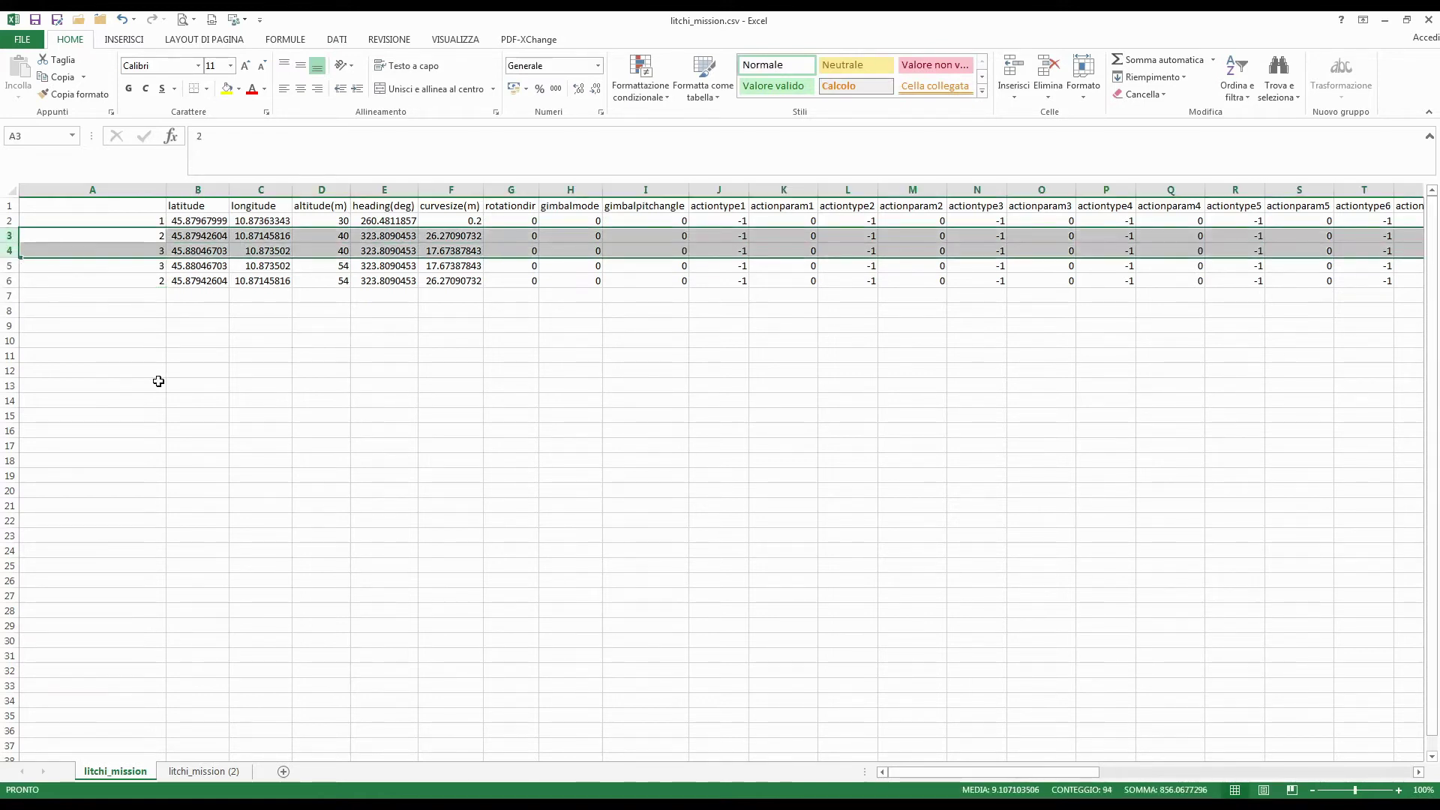
key("ctrl+c")
left_click(141, 294)
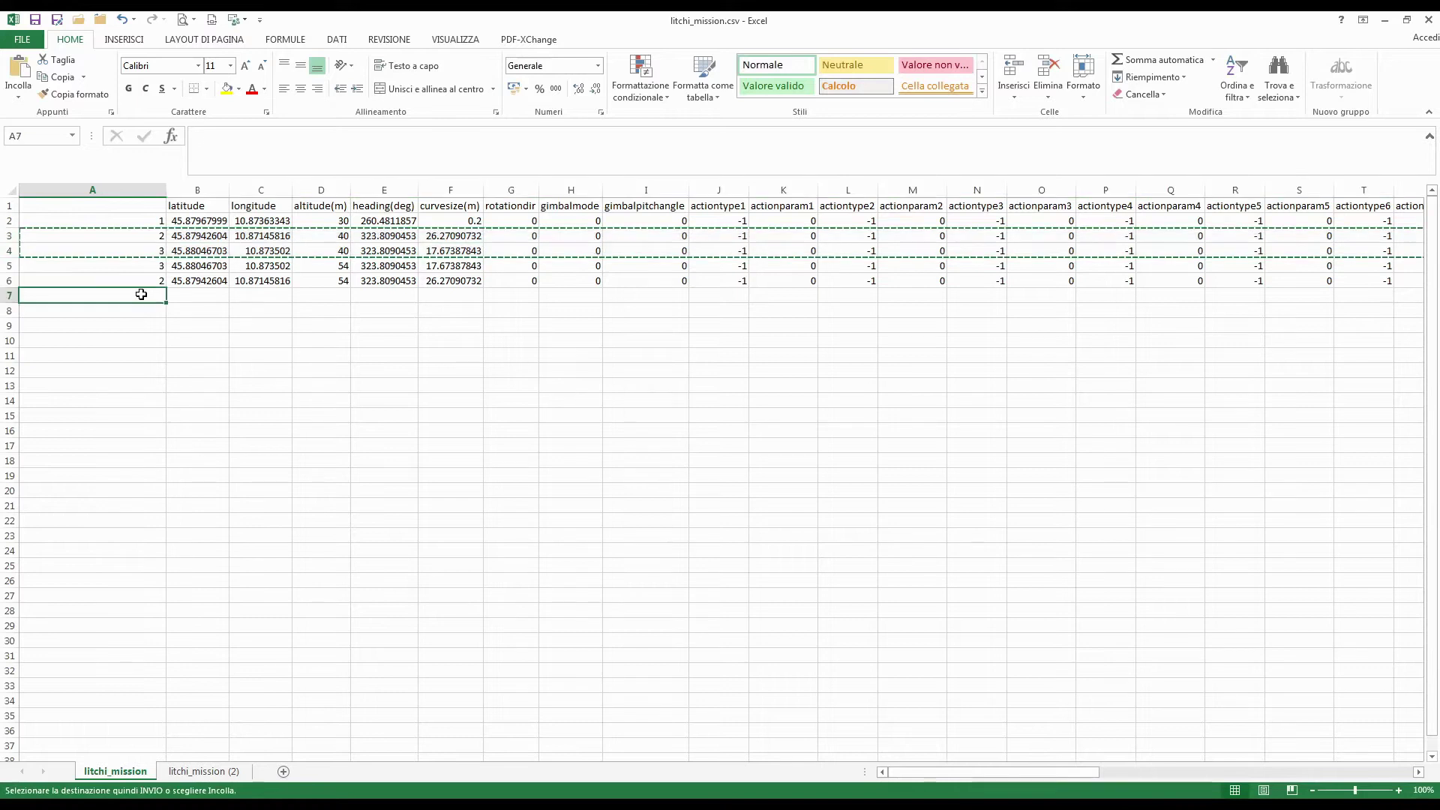
key("ctrl+v")
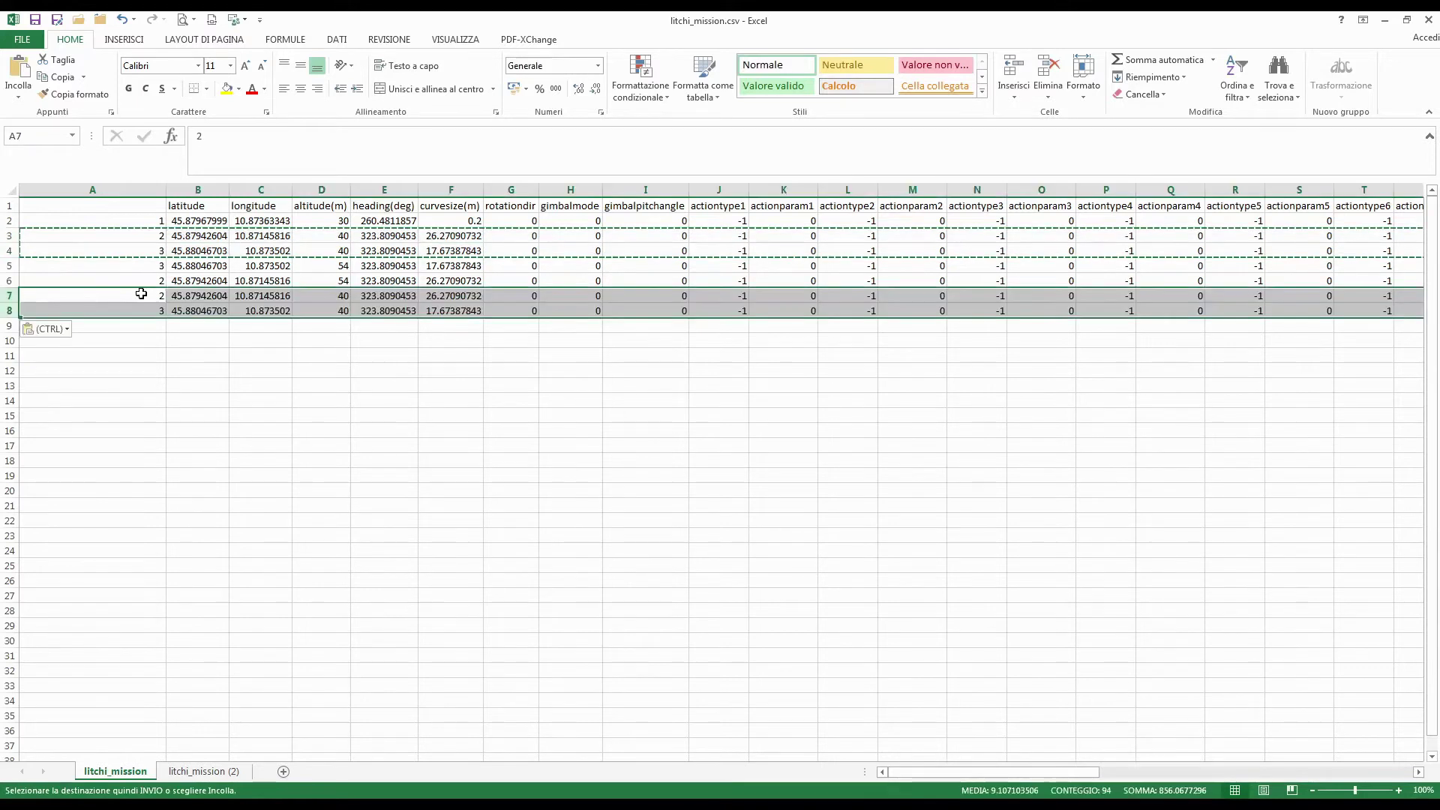
Set the altitude of the waypoints in rows 7 and 8 to 68 m
left_click(338, 299)
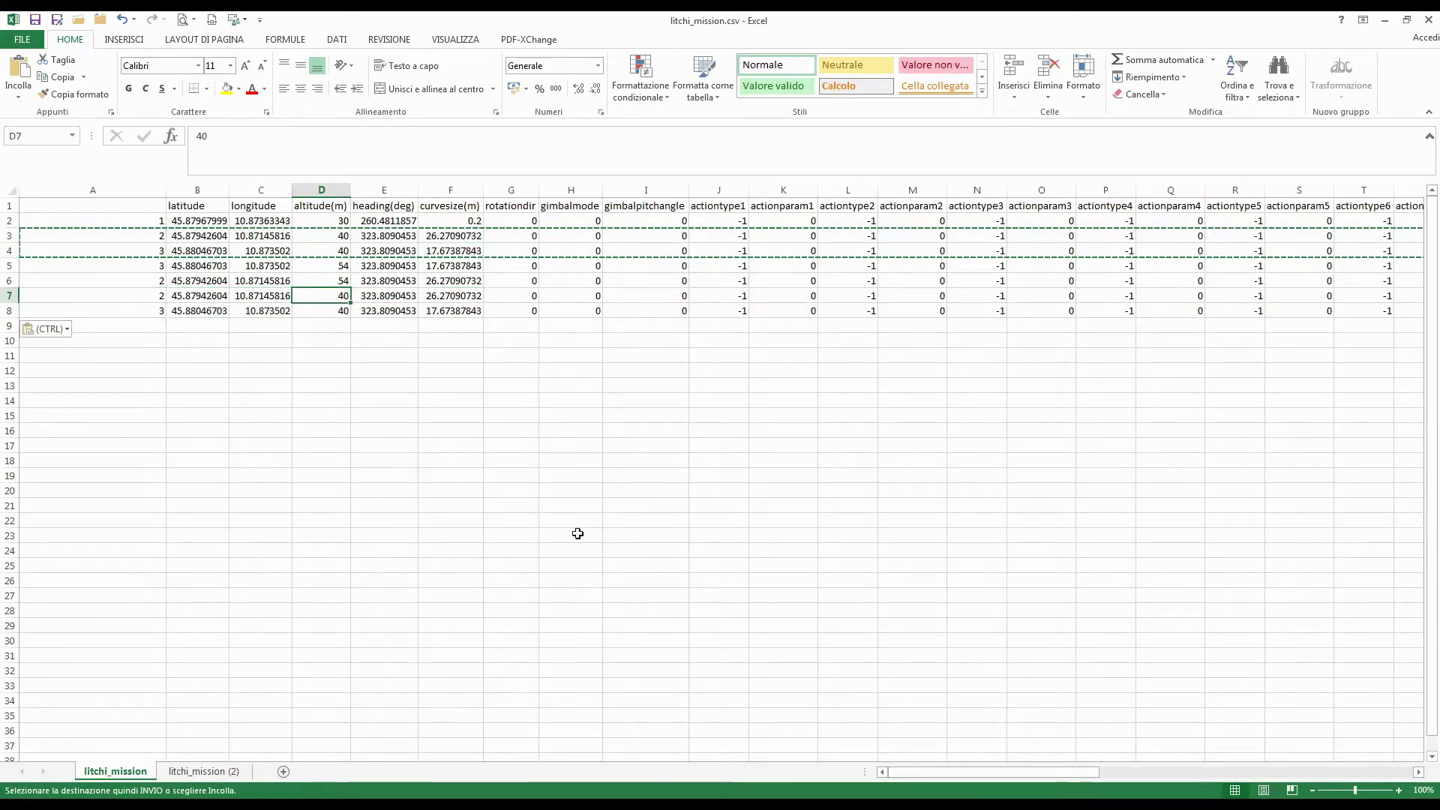
type("68")
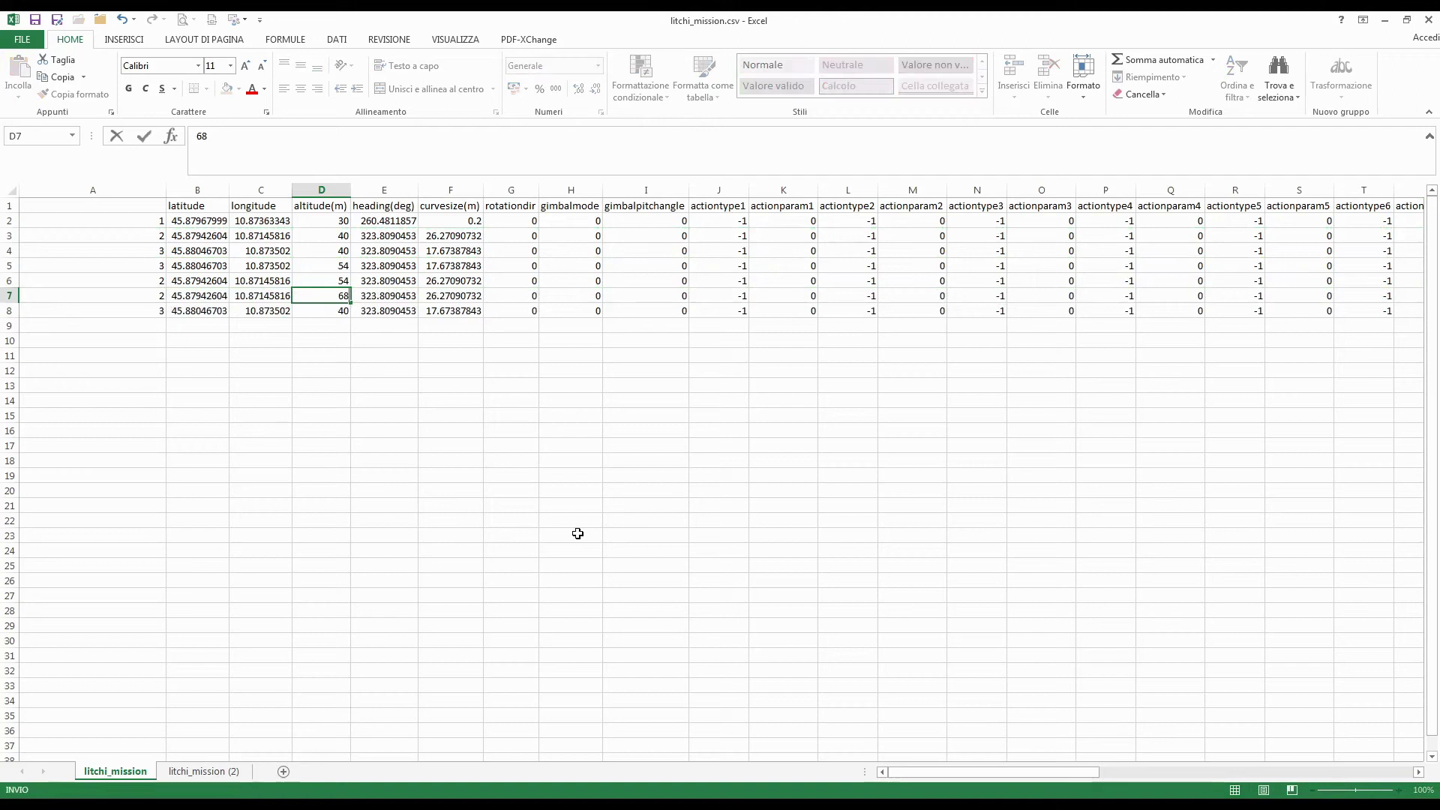
key("Return")
type("68")
key("Return")
Copy the two reversed waypoint rows from sheet litchi_mission (2) into litchi_mission, starting at row 9
left_click(203, 771)
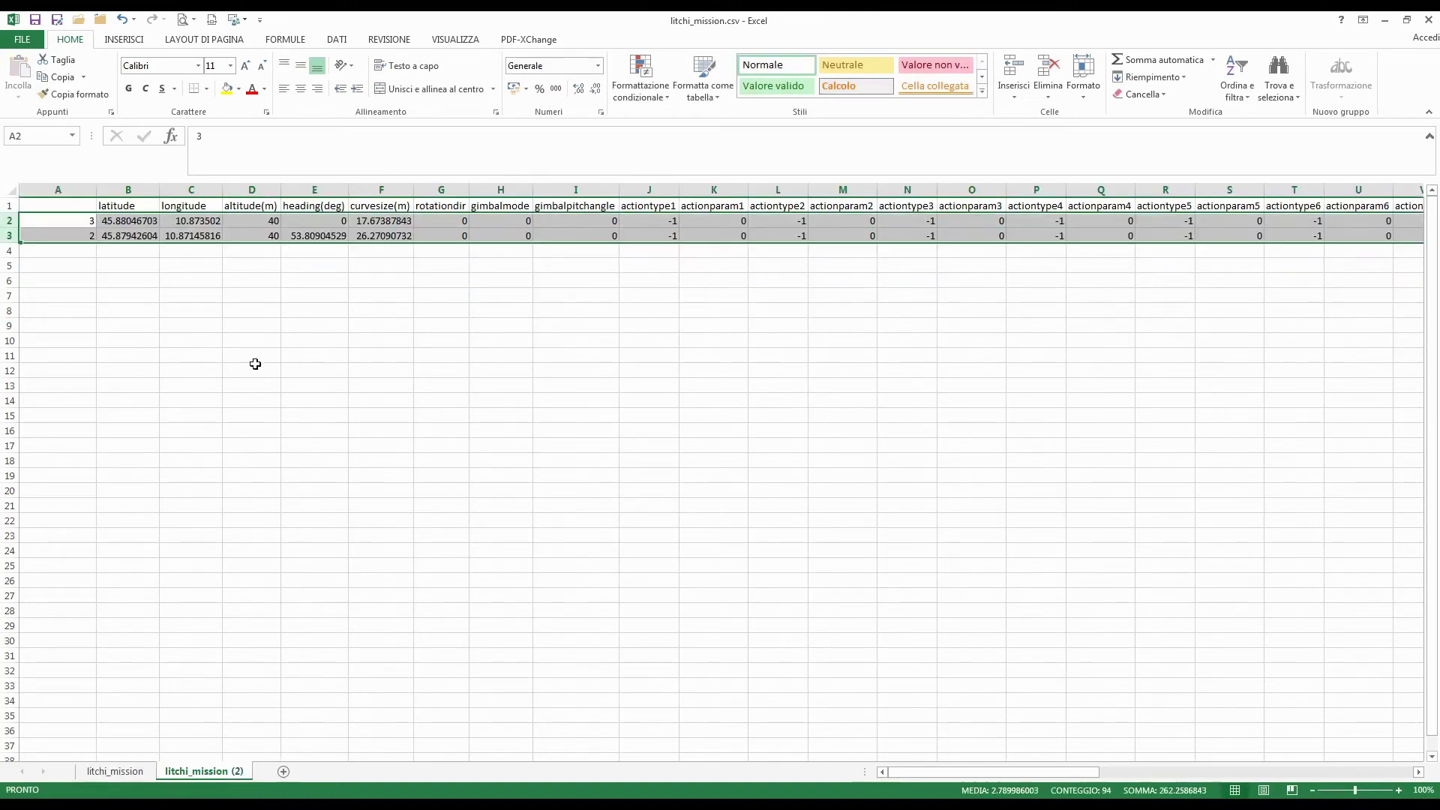
left_click(255, 364)
left_click_drag(10, 221, 13, 234)
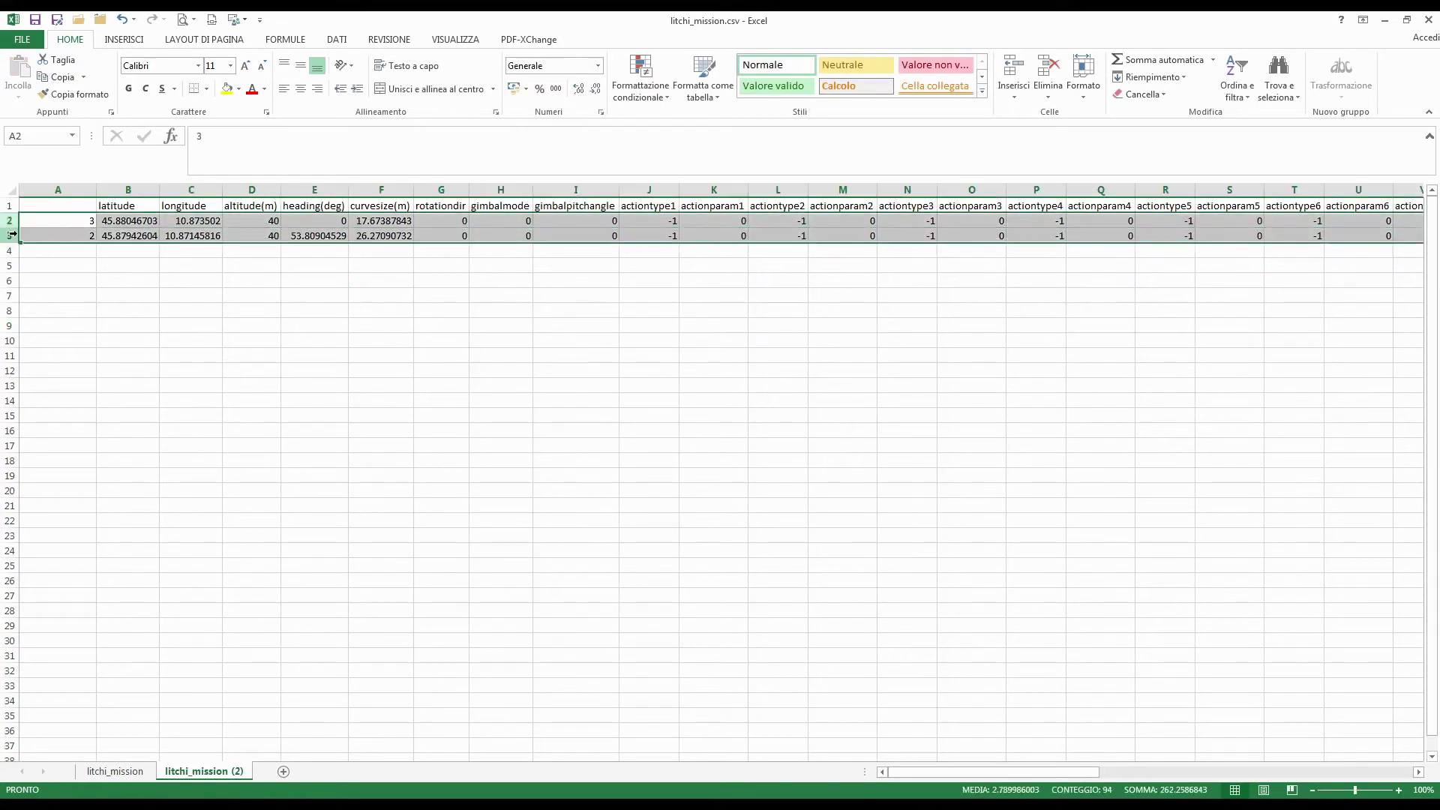
key("ctrl+c")
left_click(139, 765)
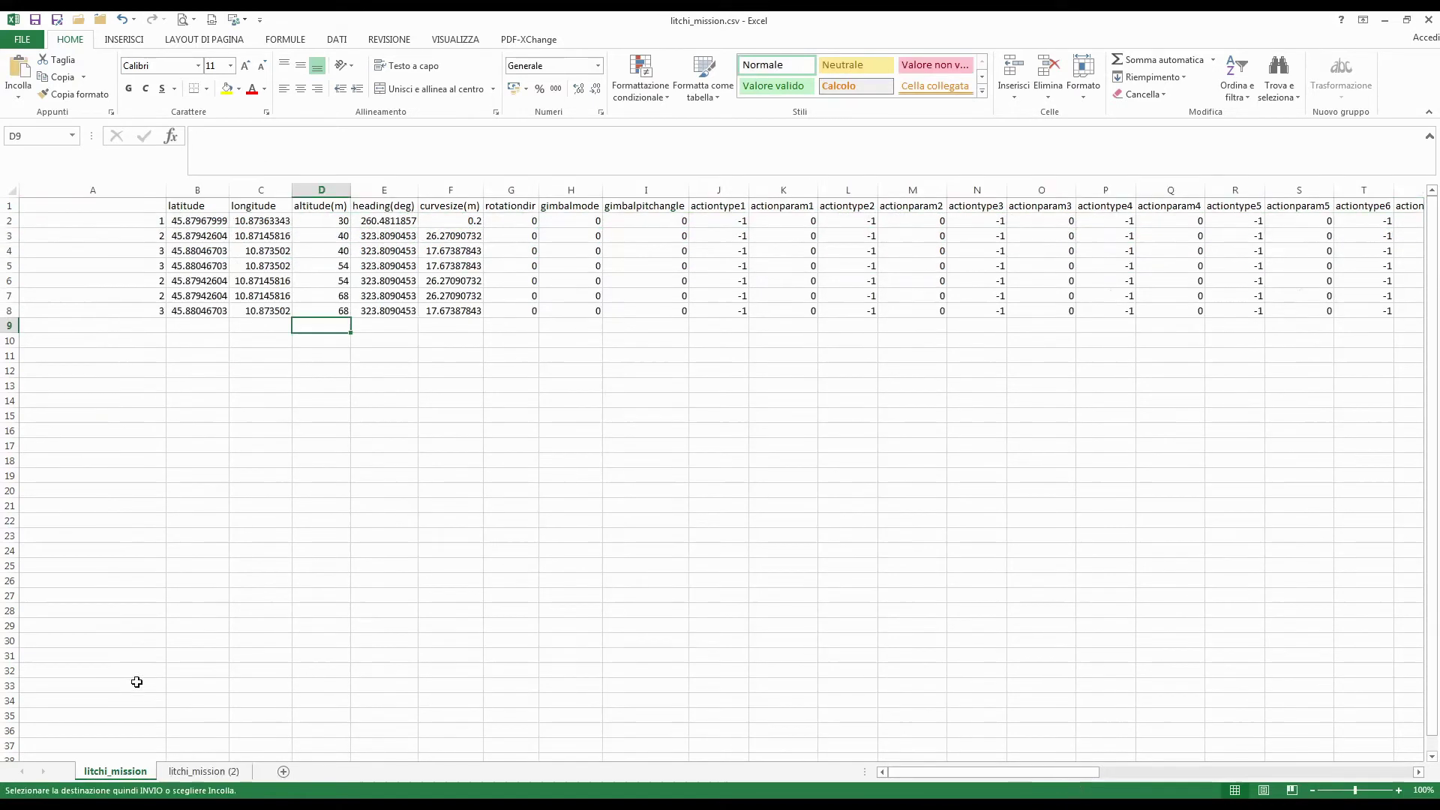
left_click(114, 324)
key("ctrl+v")
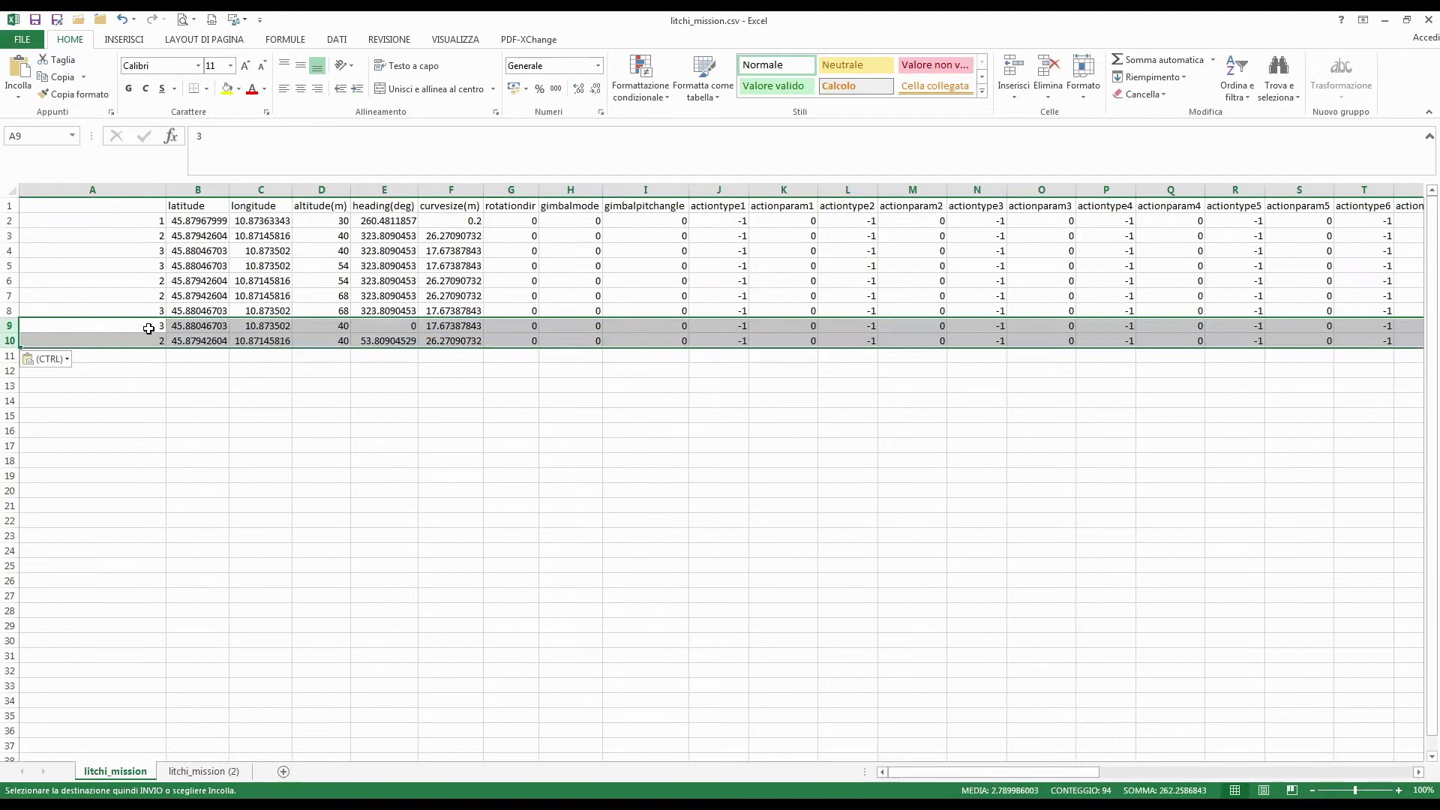
left_click(147, 328)
Set the altitude of the waypoints in rows 9 and 10 to 82 m
left_click(326, 329)
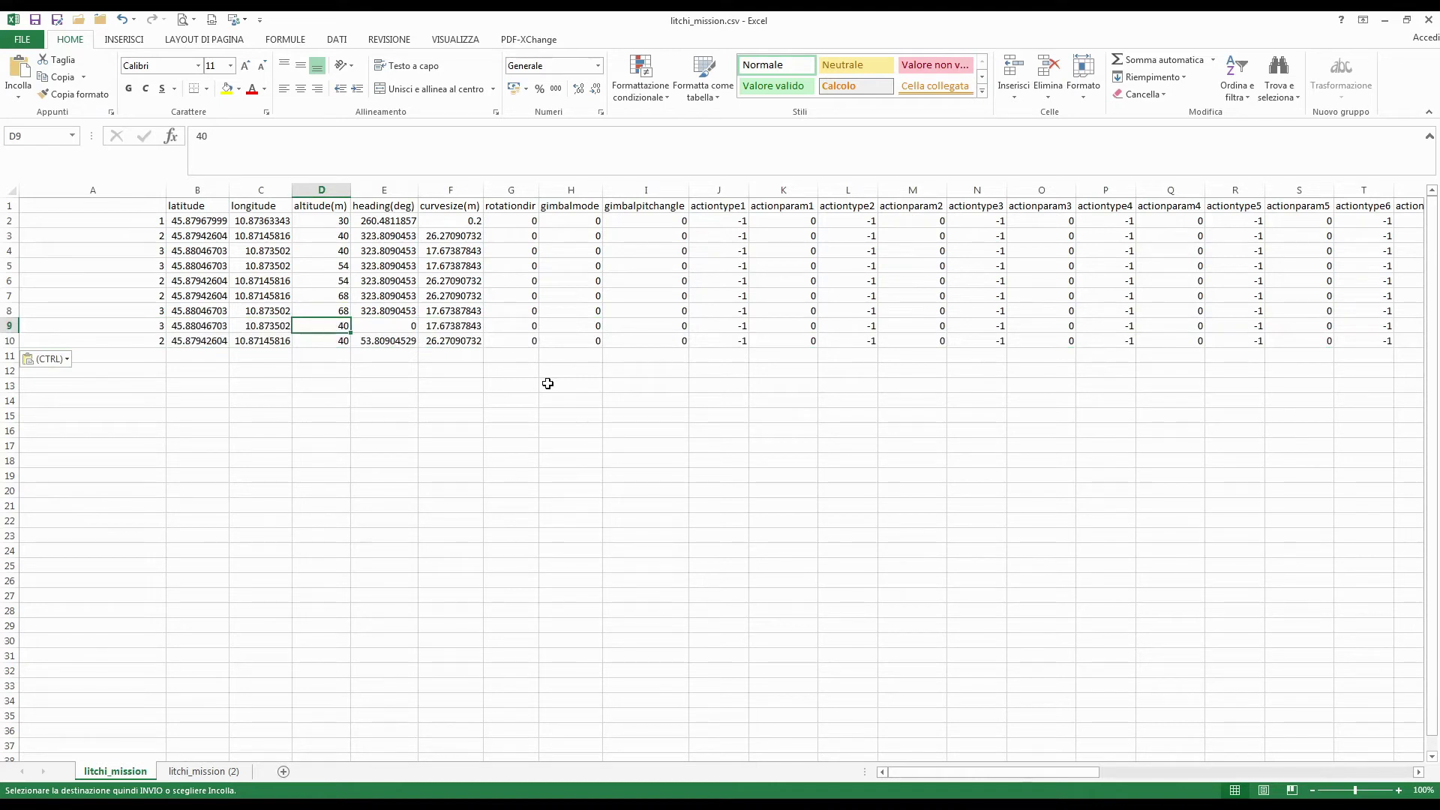
type("82")
key("Return")
type("8")
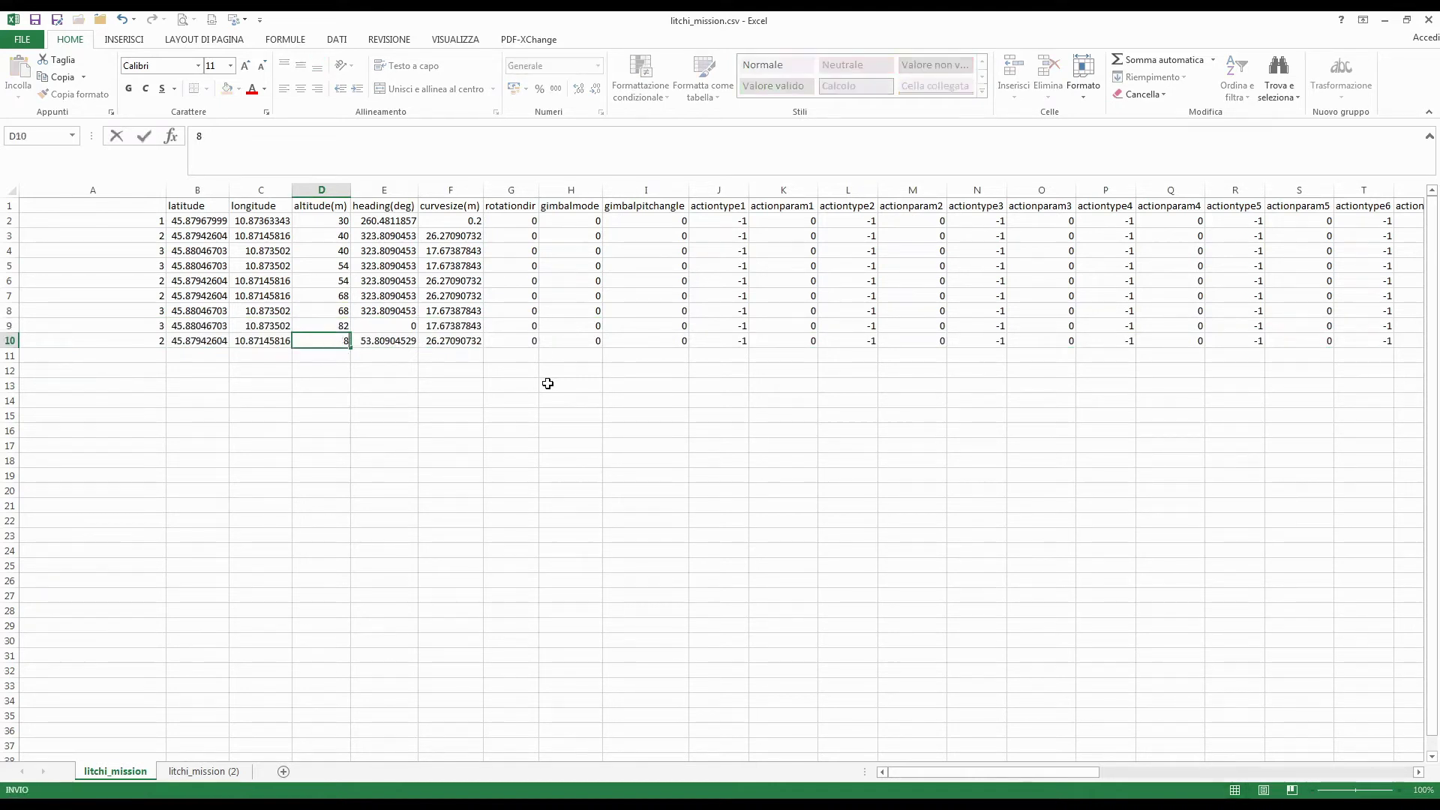
type("2")
key("Return")
Review the altitude values of the waypoint pairs in rows 3 to 10
left_click(330, 300)
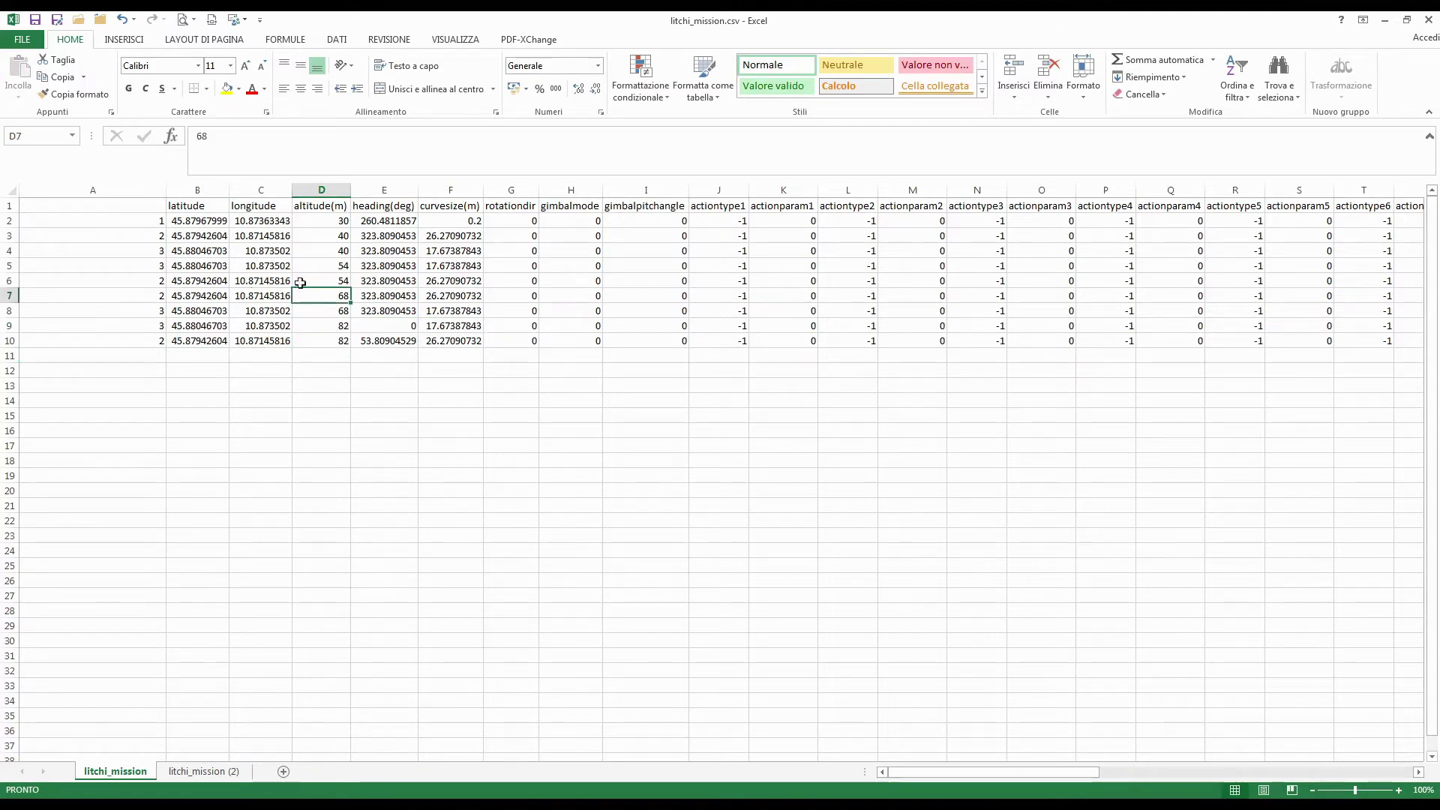
left_click(330, 237)
left_click(331, 252)
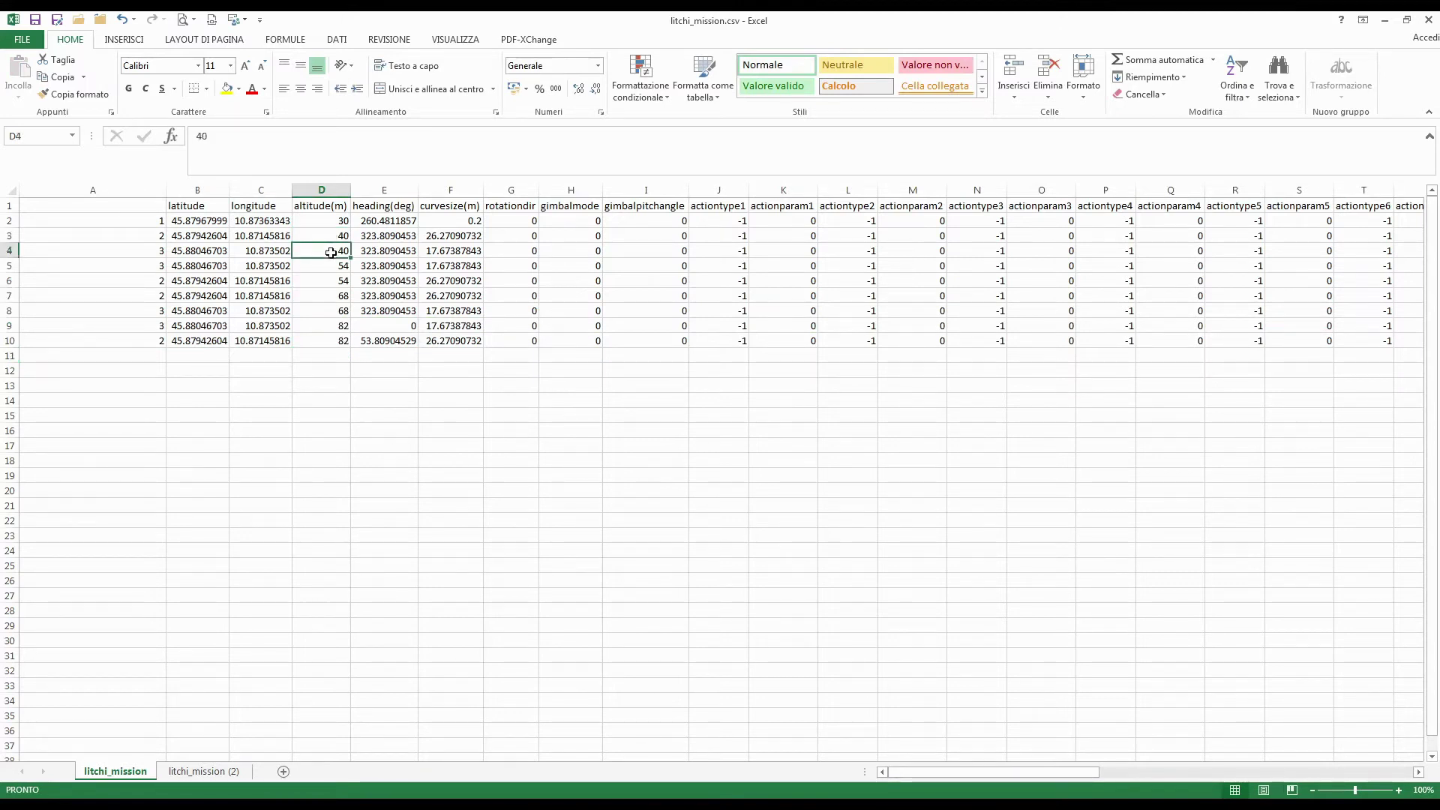
left_click(339, 267)
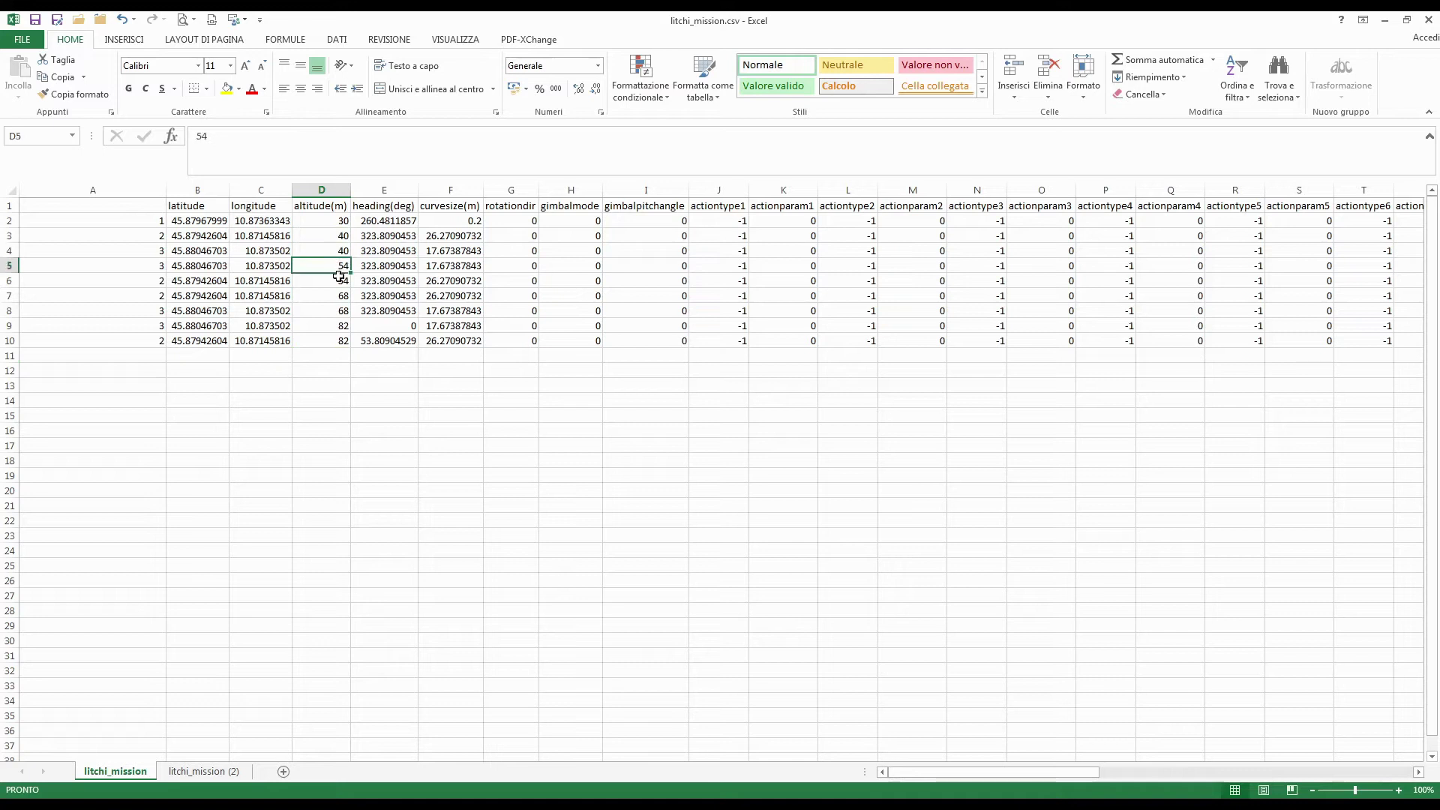
left_click(339, 282)
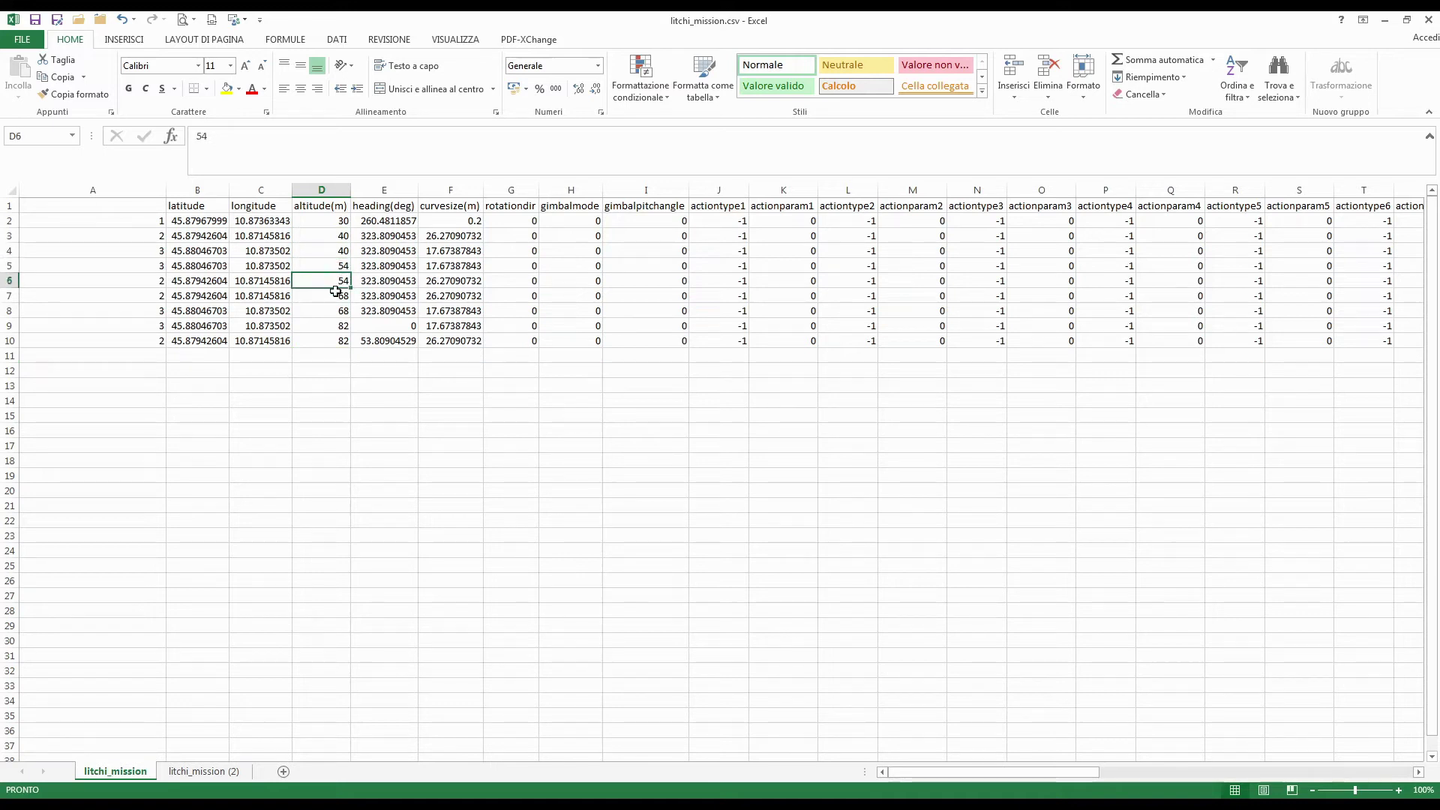
left_click(336, 295)
left_click(338, 311)
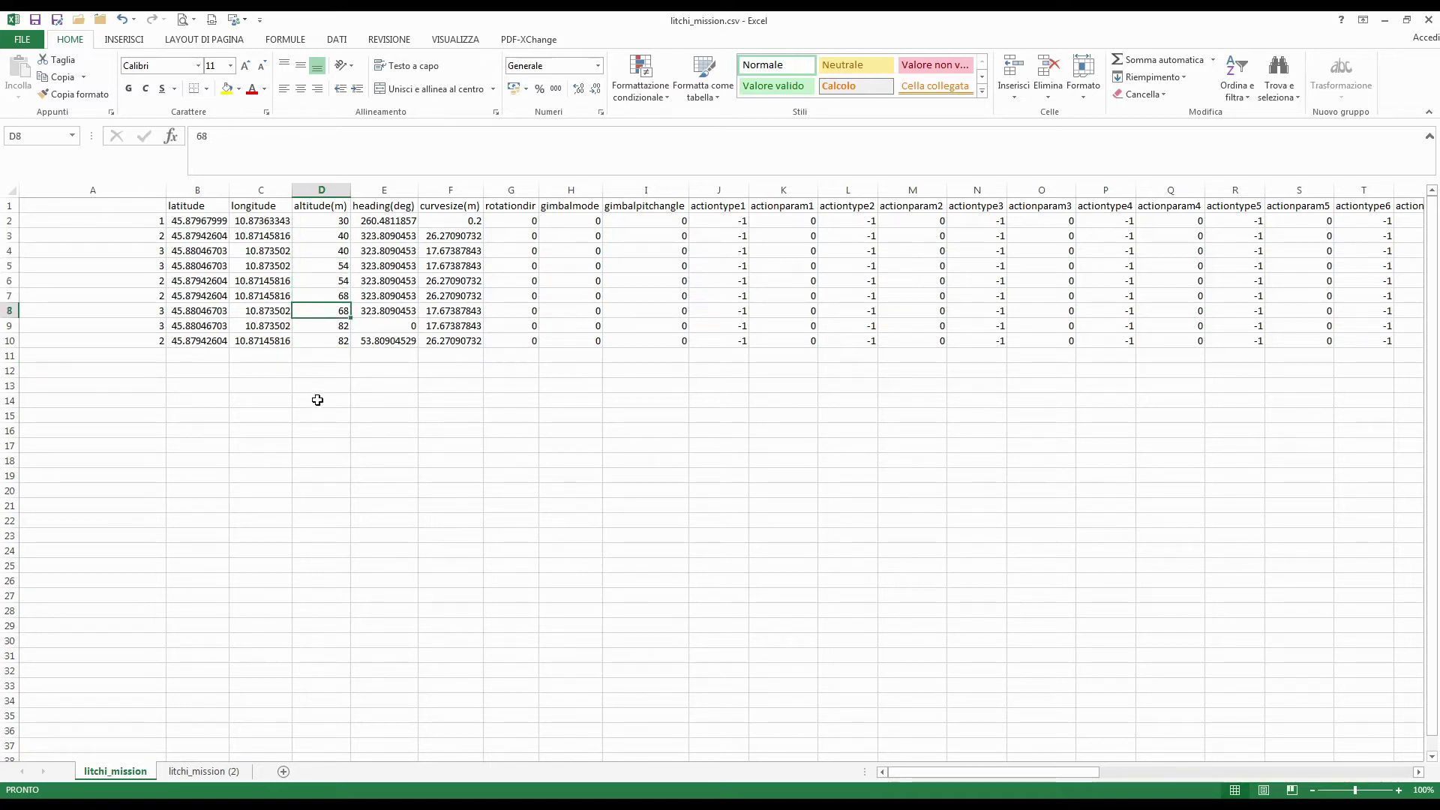
left_click(324, 327)
left_click(328, 343)
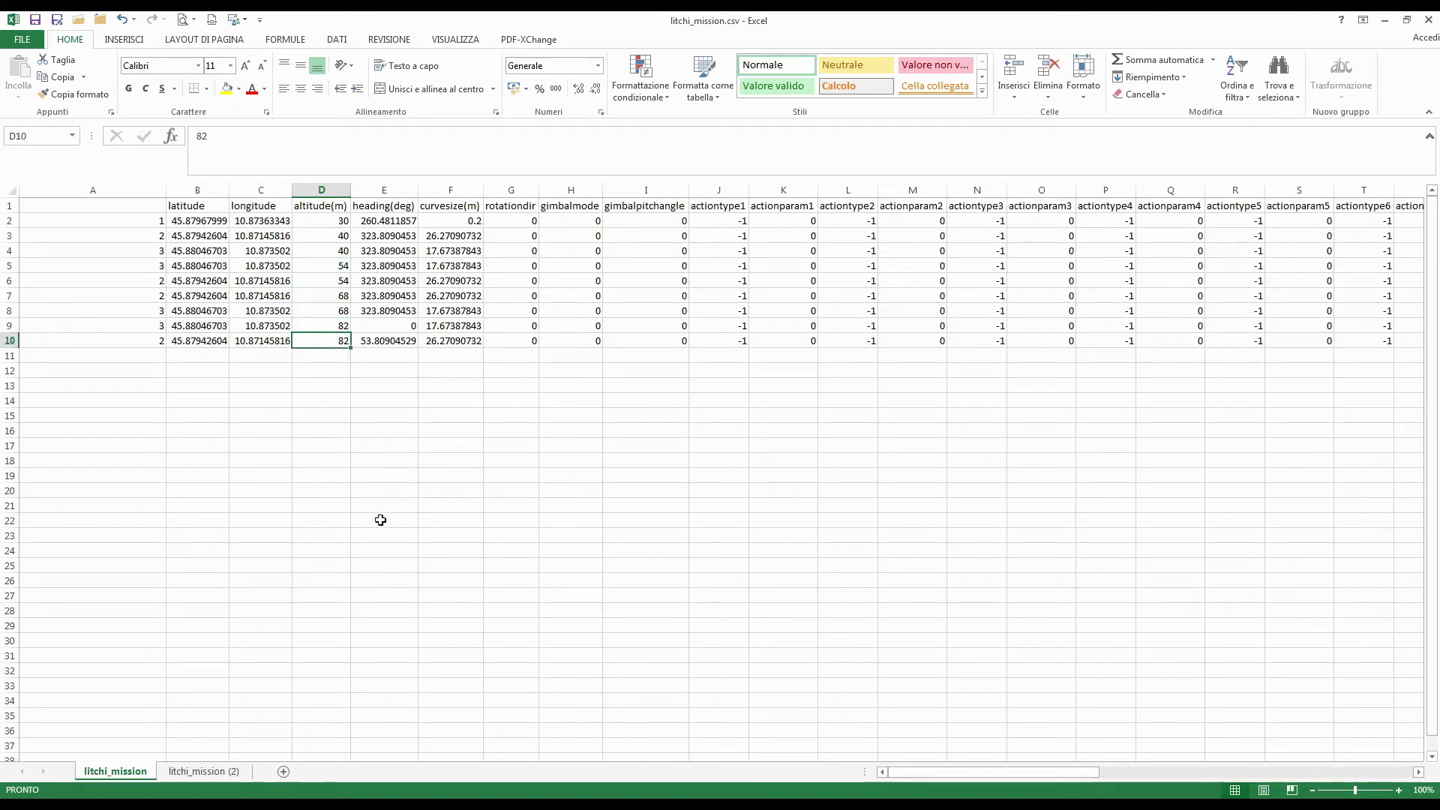
left_click(352, 492)
Fill the heading from cell E8 down to E9 and E10 so the last waypoints face the wall
left_click(378, 325)
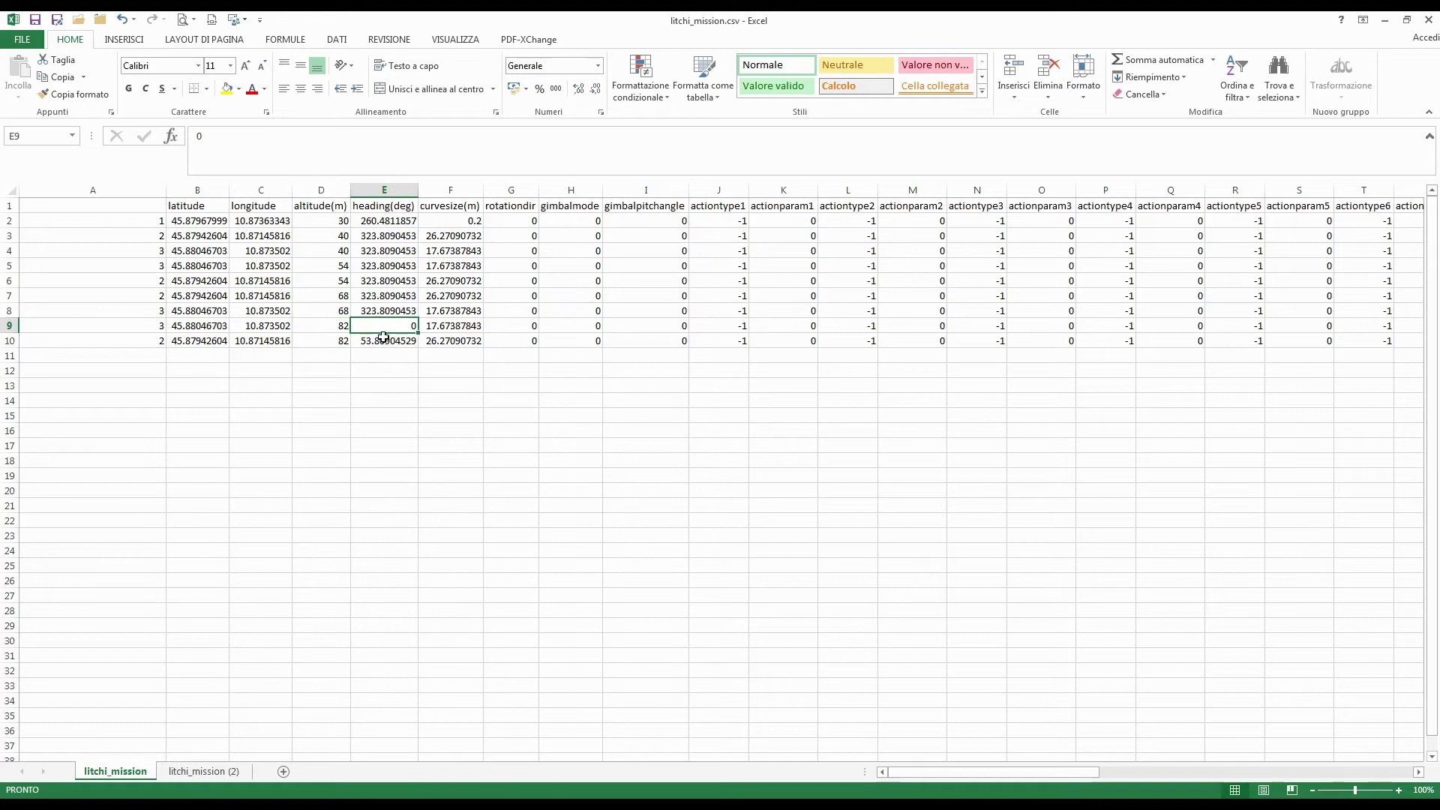
left_click(391, 314)
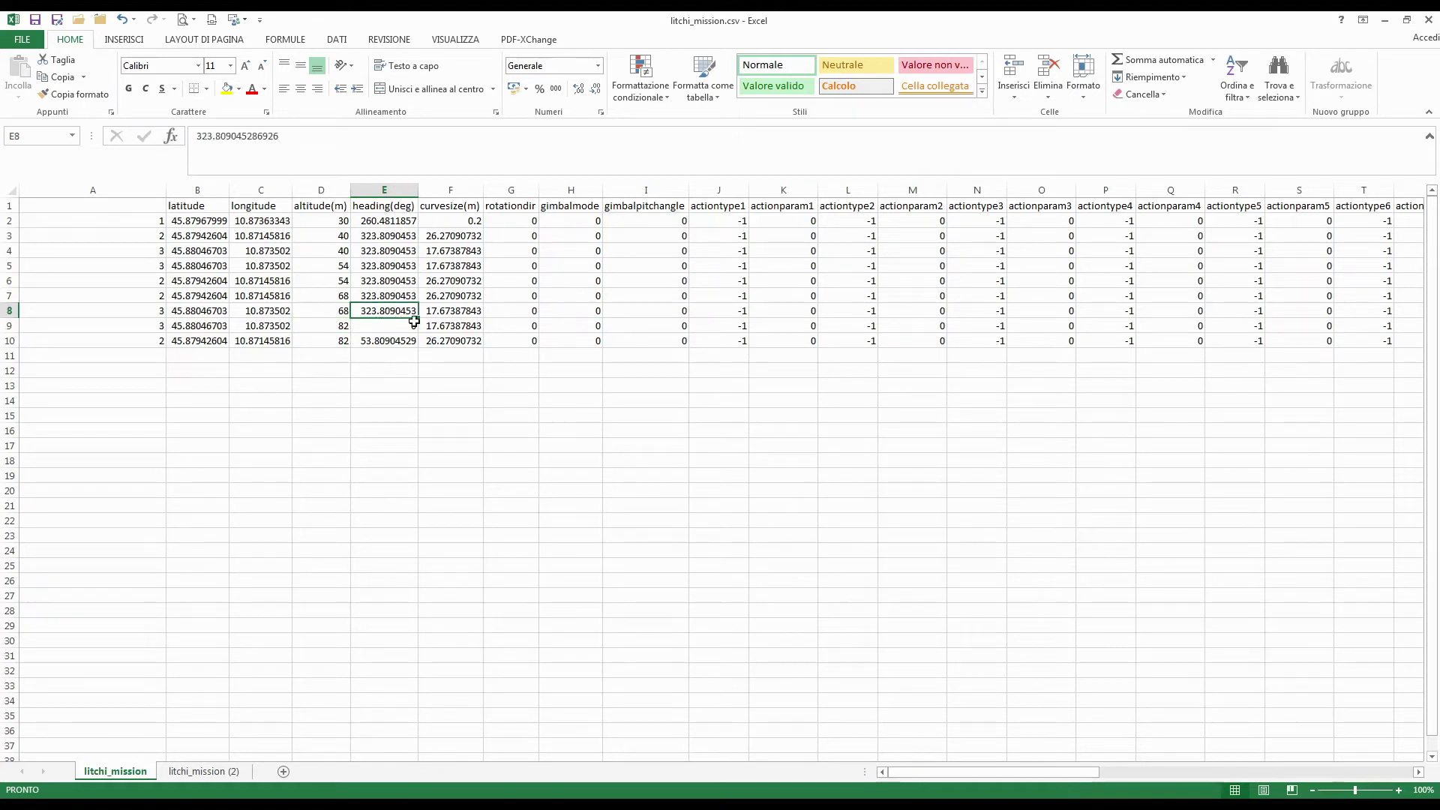
left_click_drag(417, 317, 418, 342)
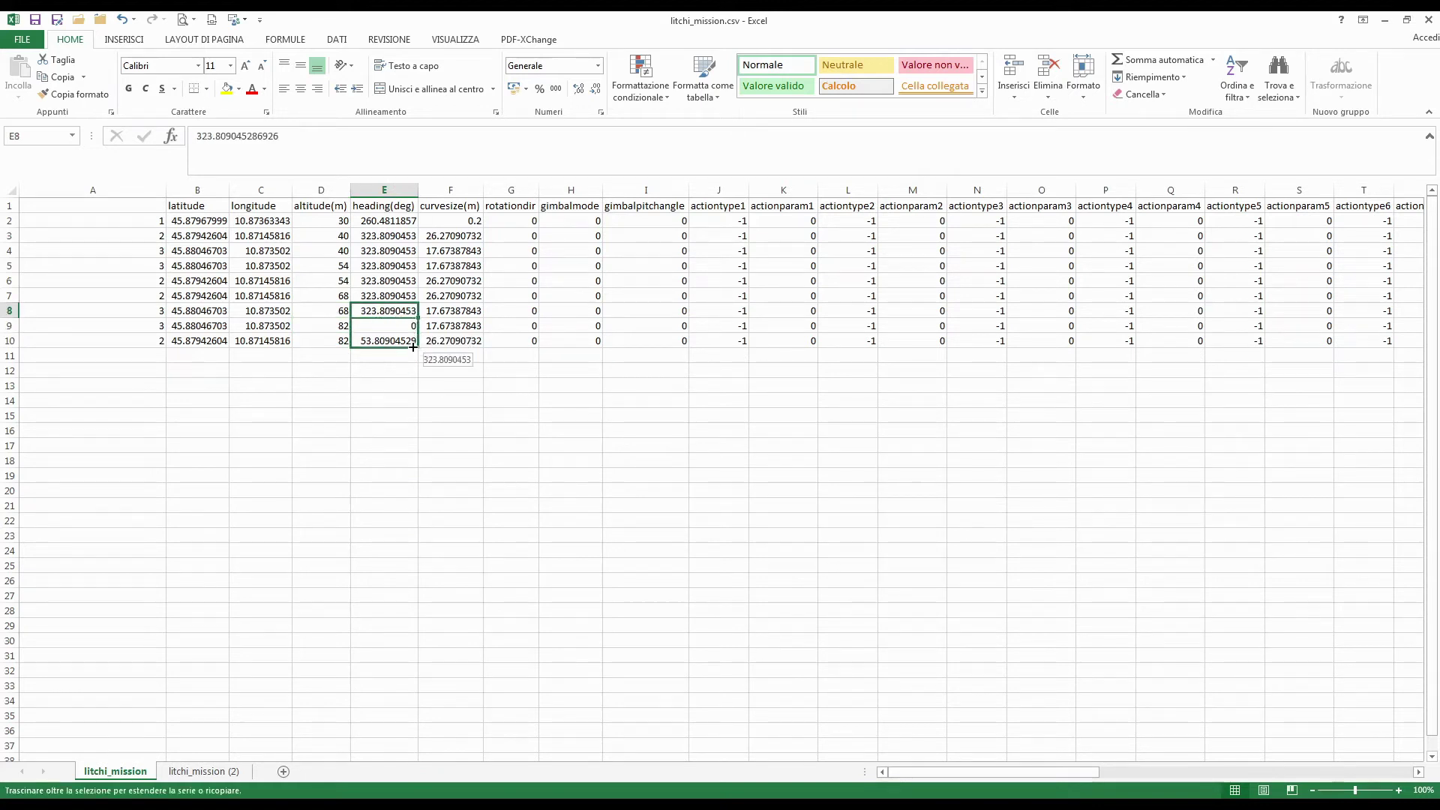
left_click(408, 468)
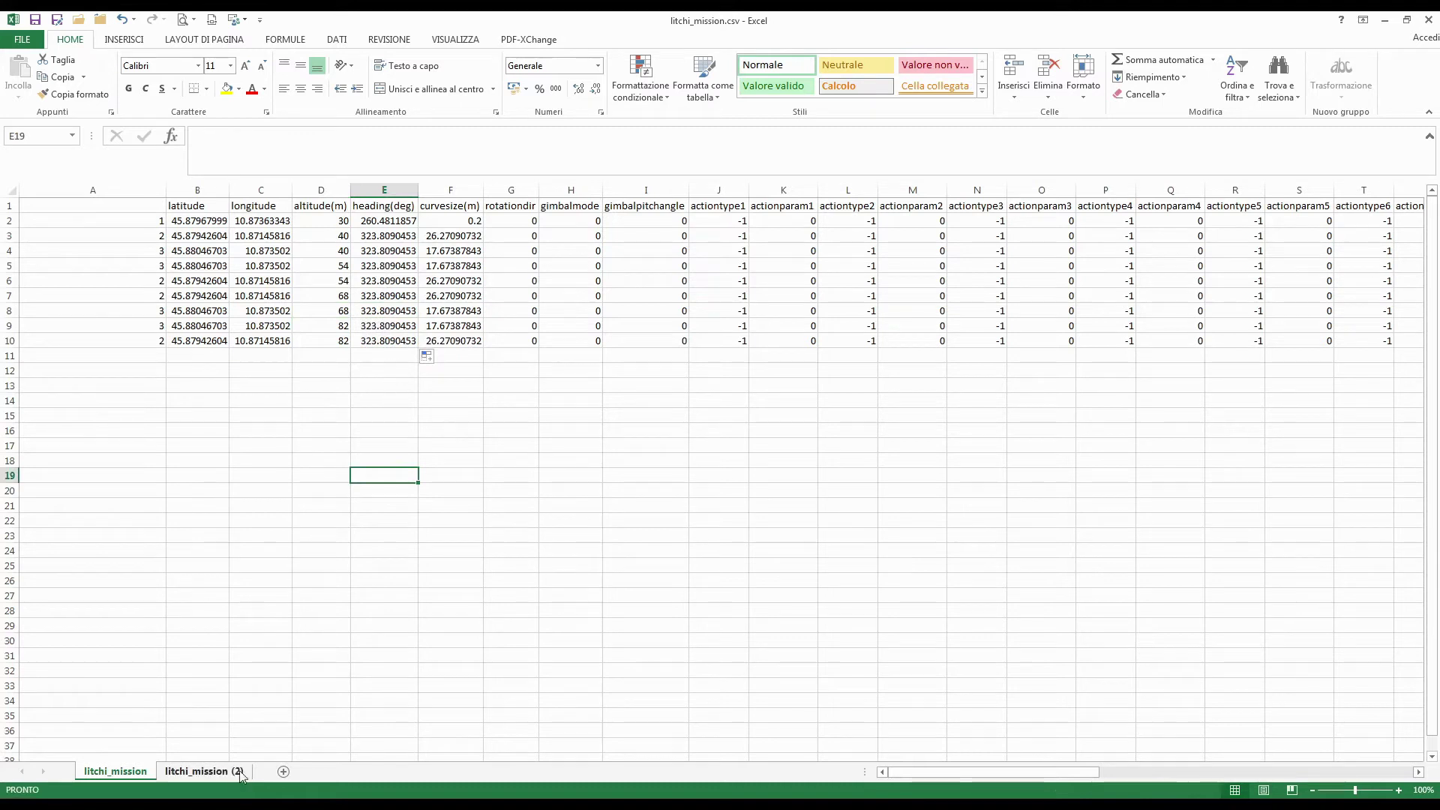
Delete the waypoint-number column A and save litchi_mission.csv
left_click(95, 190)
right_click(94, 191)
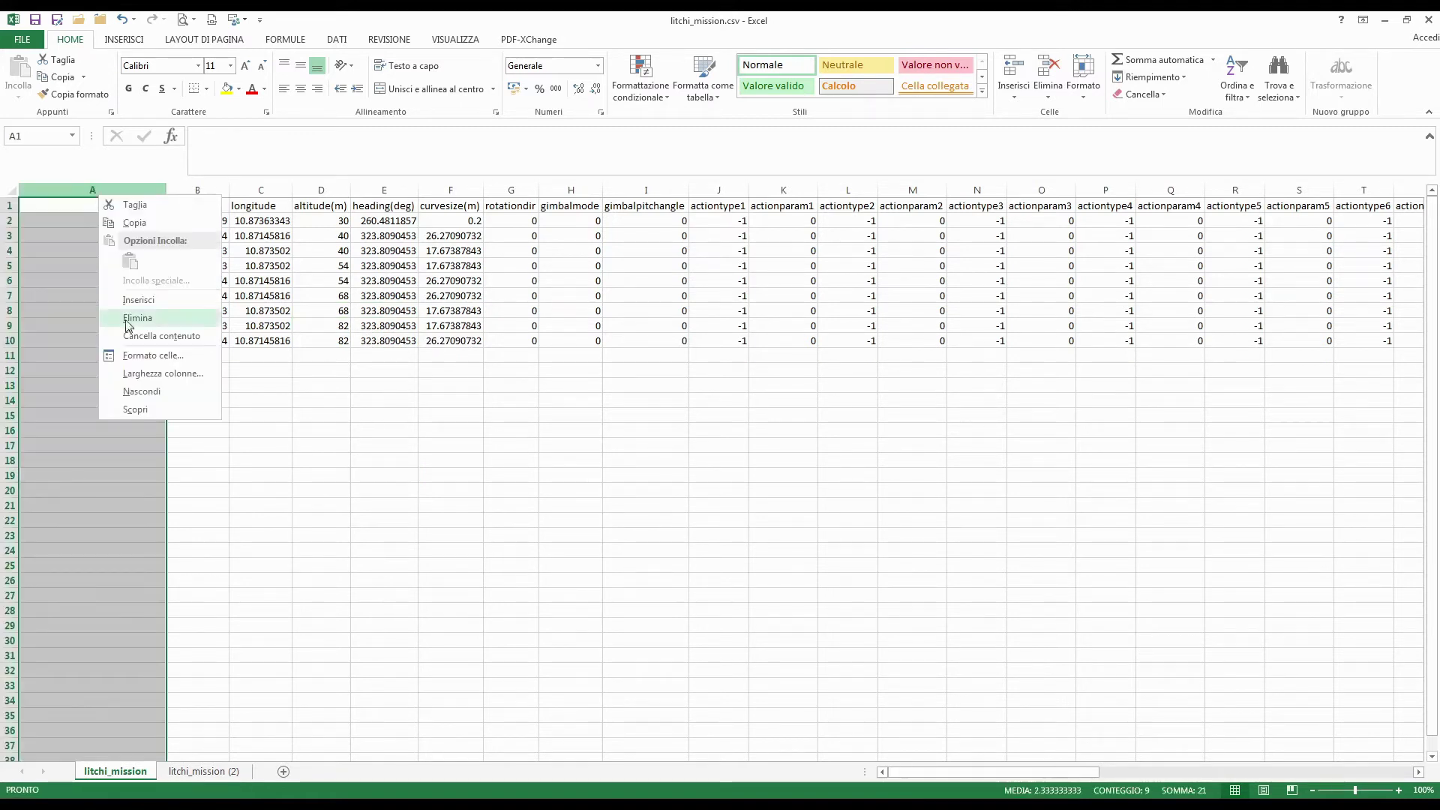
left_click(129, 321)
left_click(365, 496)
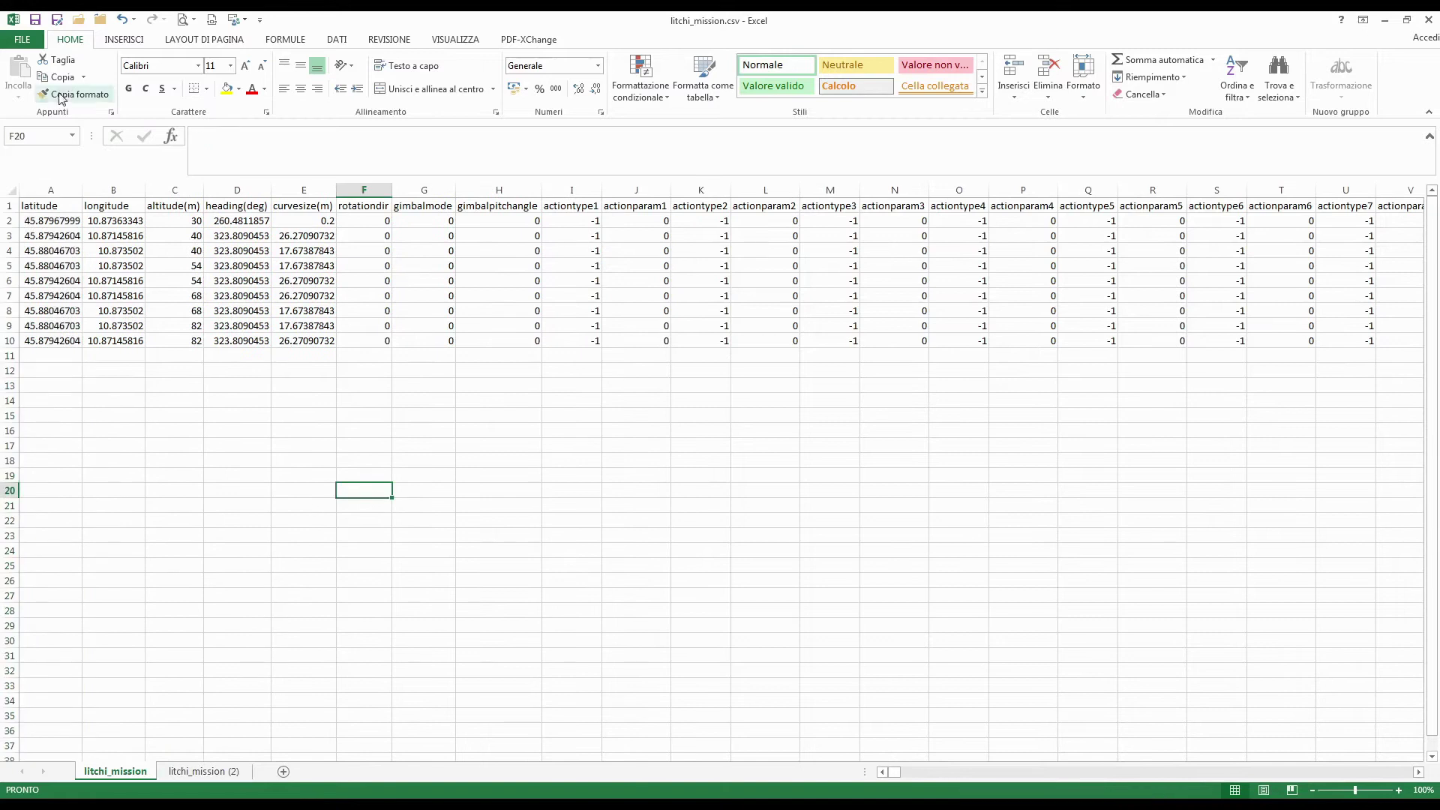
left_click(35, 19)
left_click(643, 454)
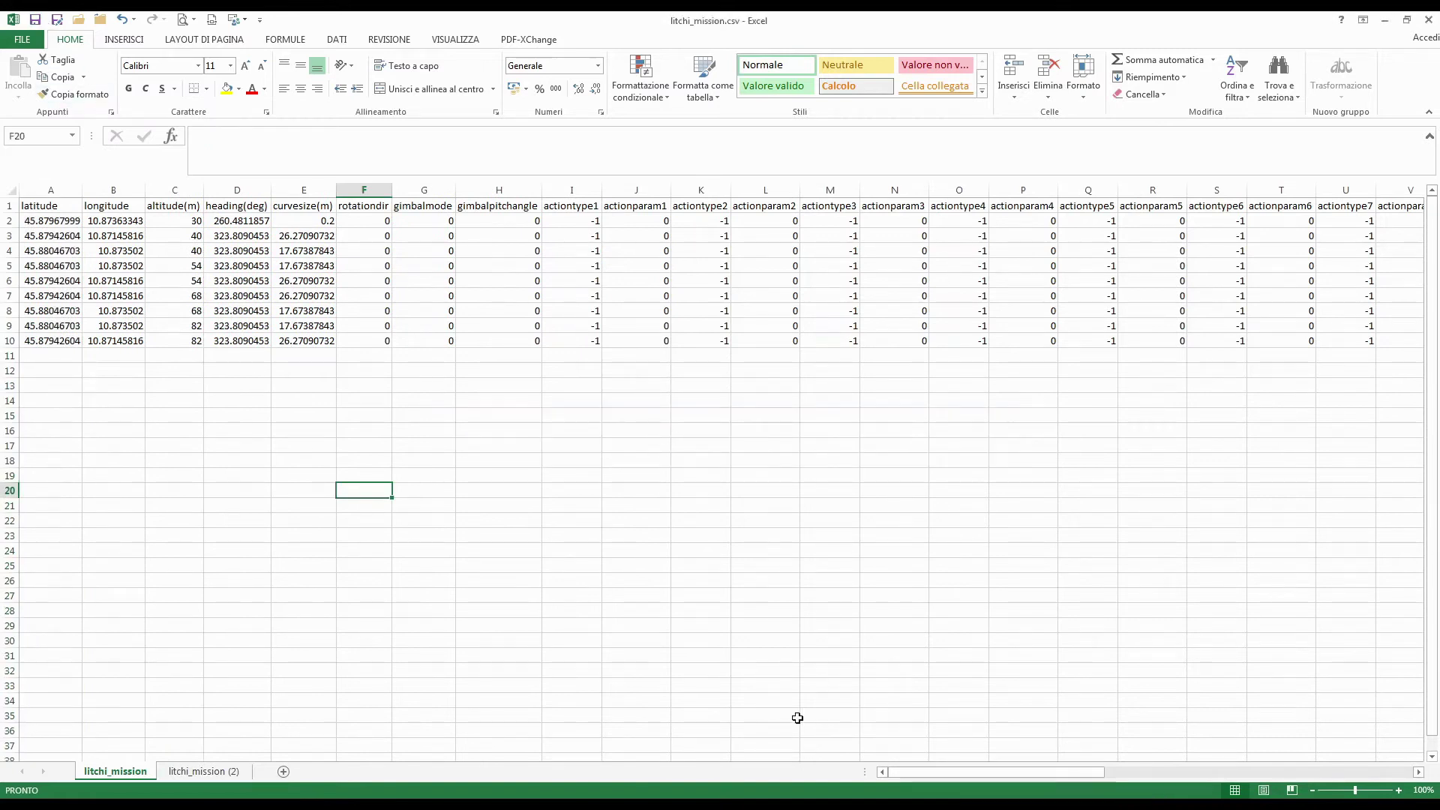
Switch to Litchi Mission Hub and clear all waypoints of the current mission from the map
key("alt+Tab")
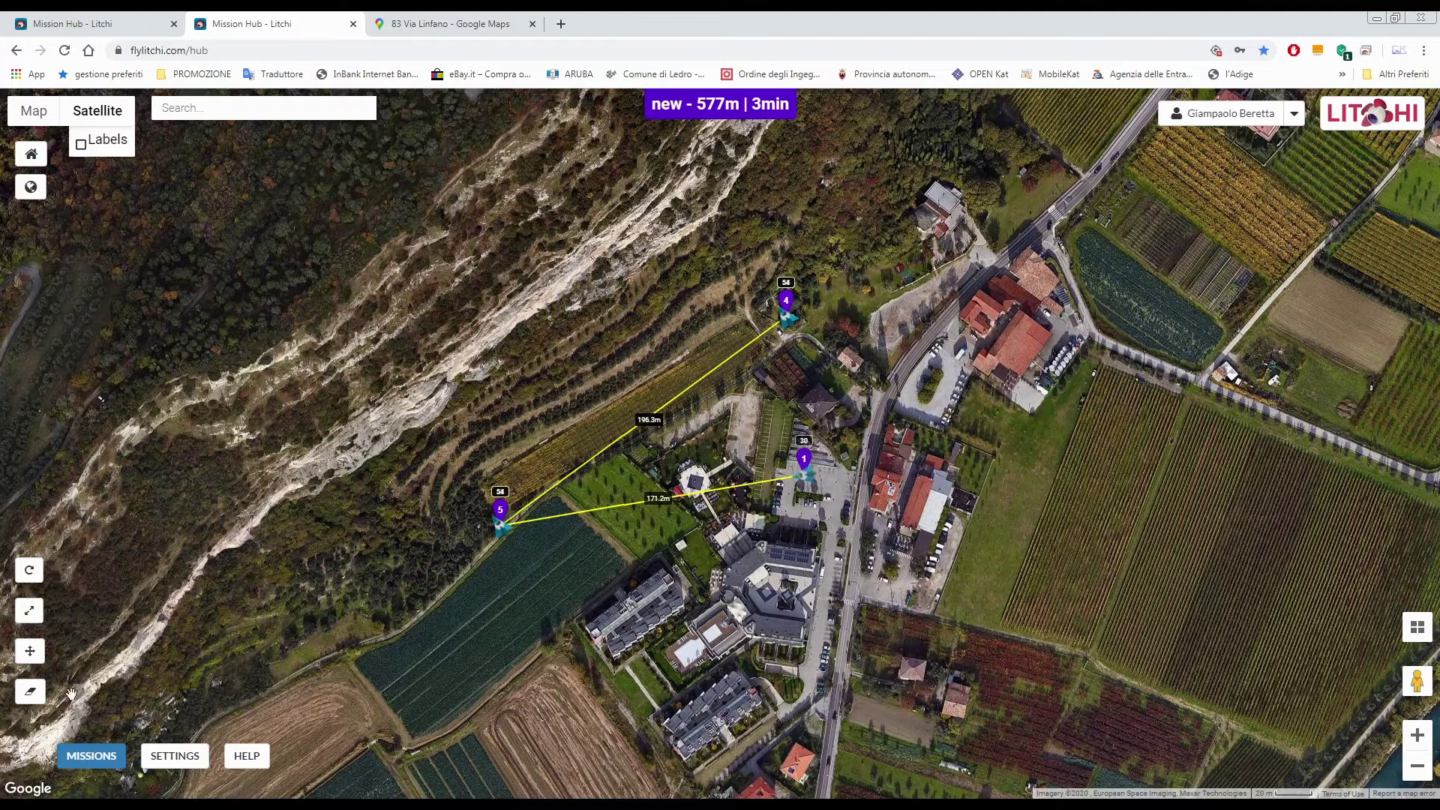
left_click(31, 691)
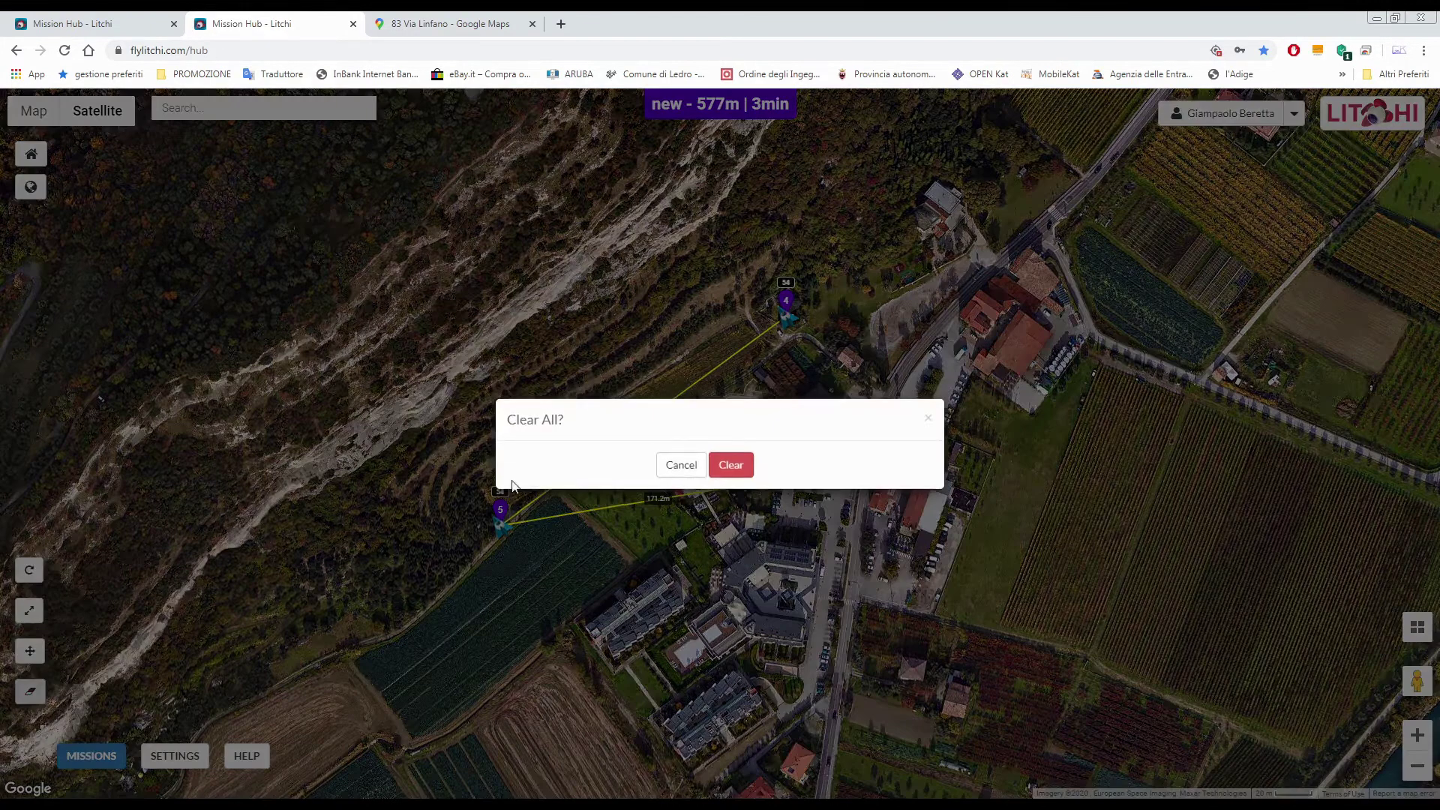
left_click(732, 466)
Import the edited litchi_mission.csv as a new mission and check its waypoints on the map
mouse_move(85, 761)
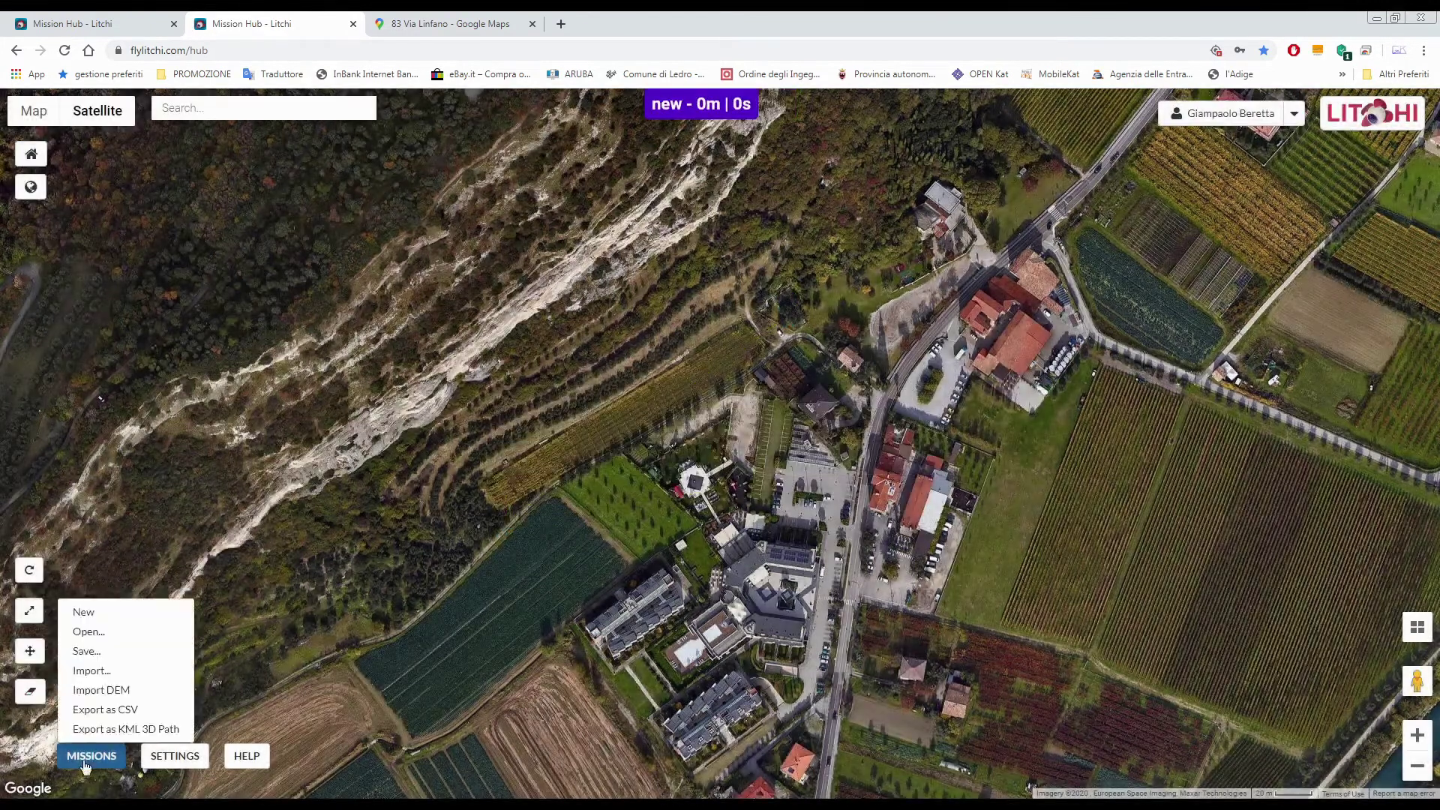
left_click(90, 670)
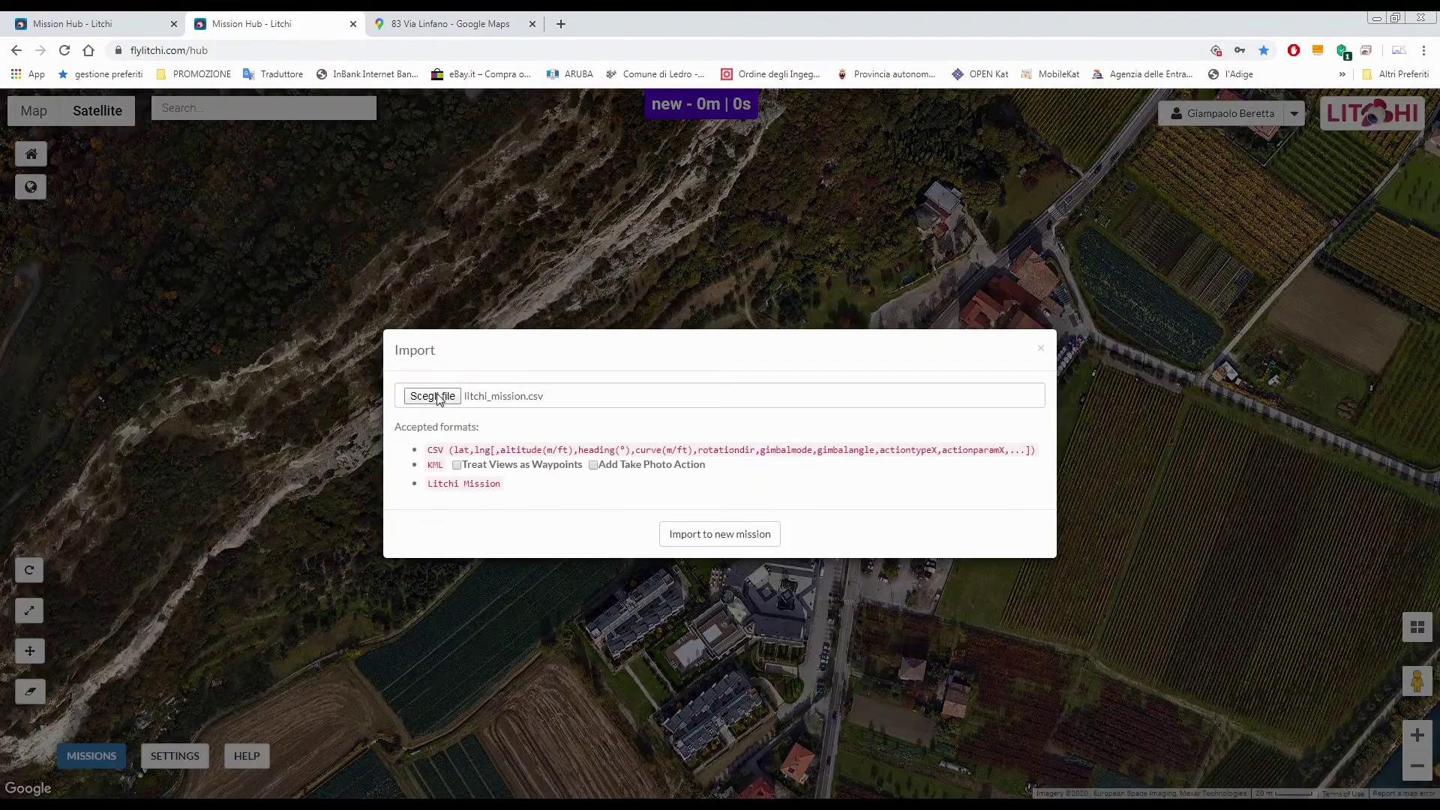
left_click(433, 396)
double_click(225, 135)
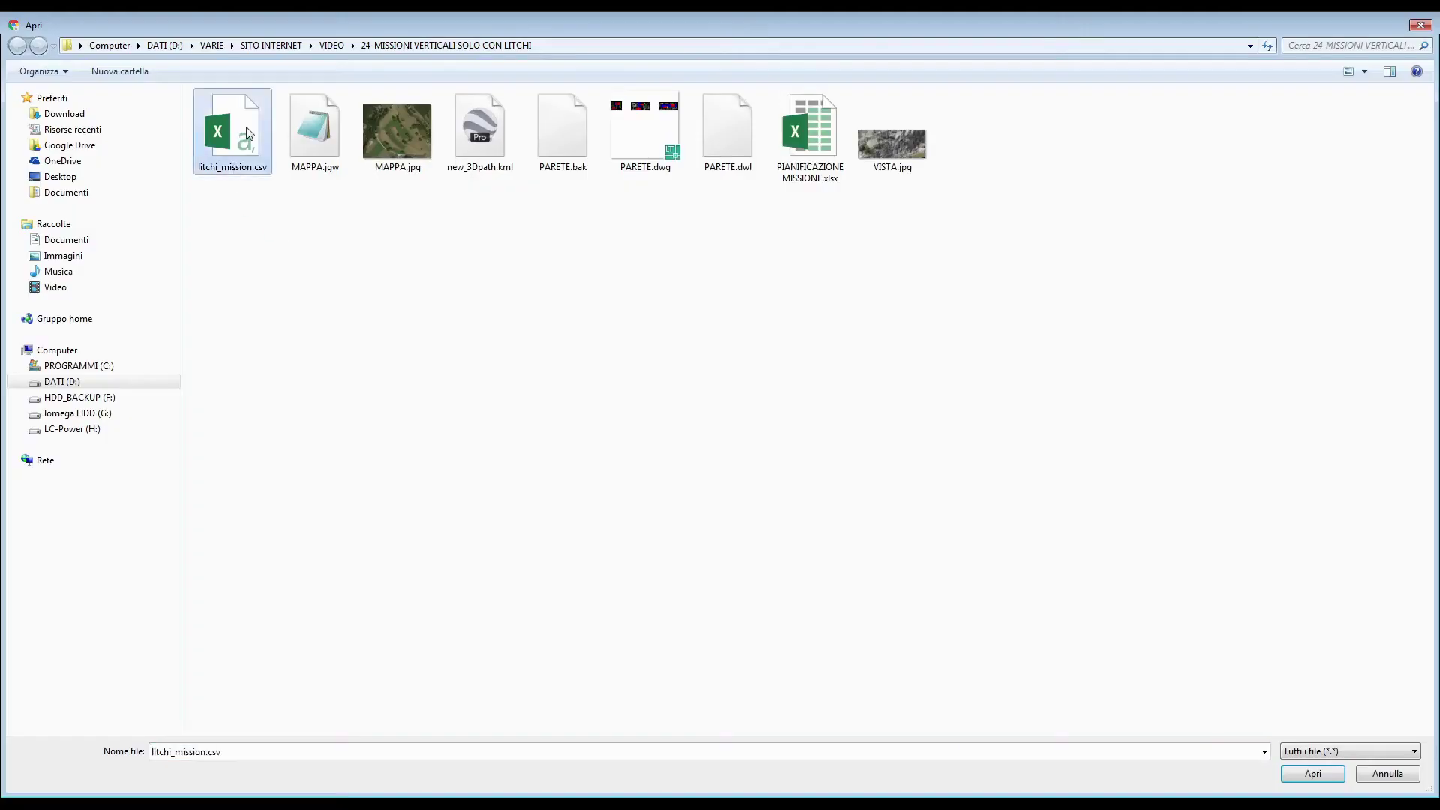
left_click(735, 535)
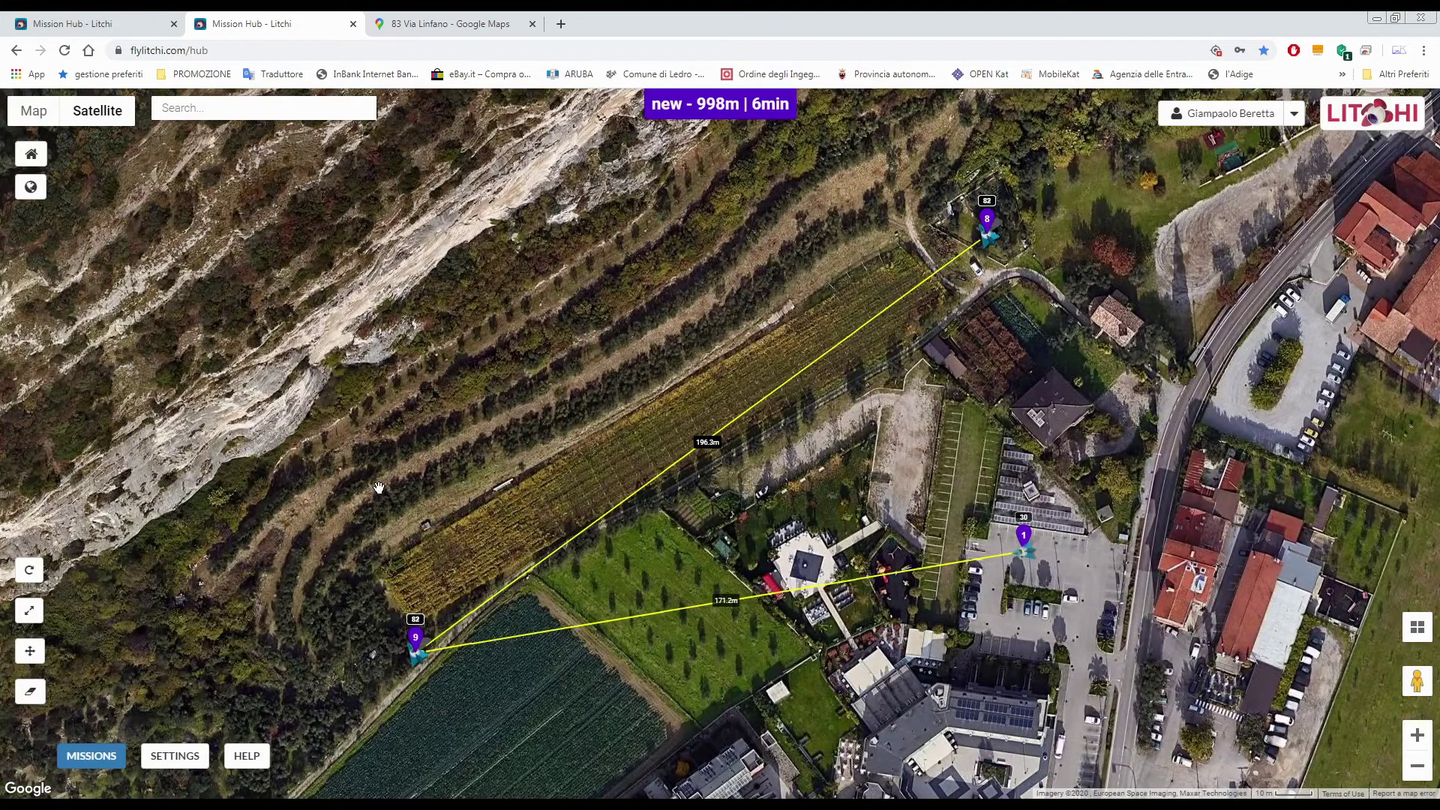
scroll(379, 488, "down", 1)
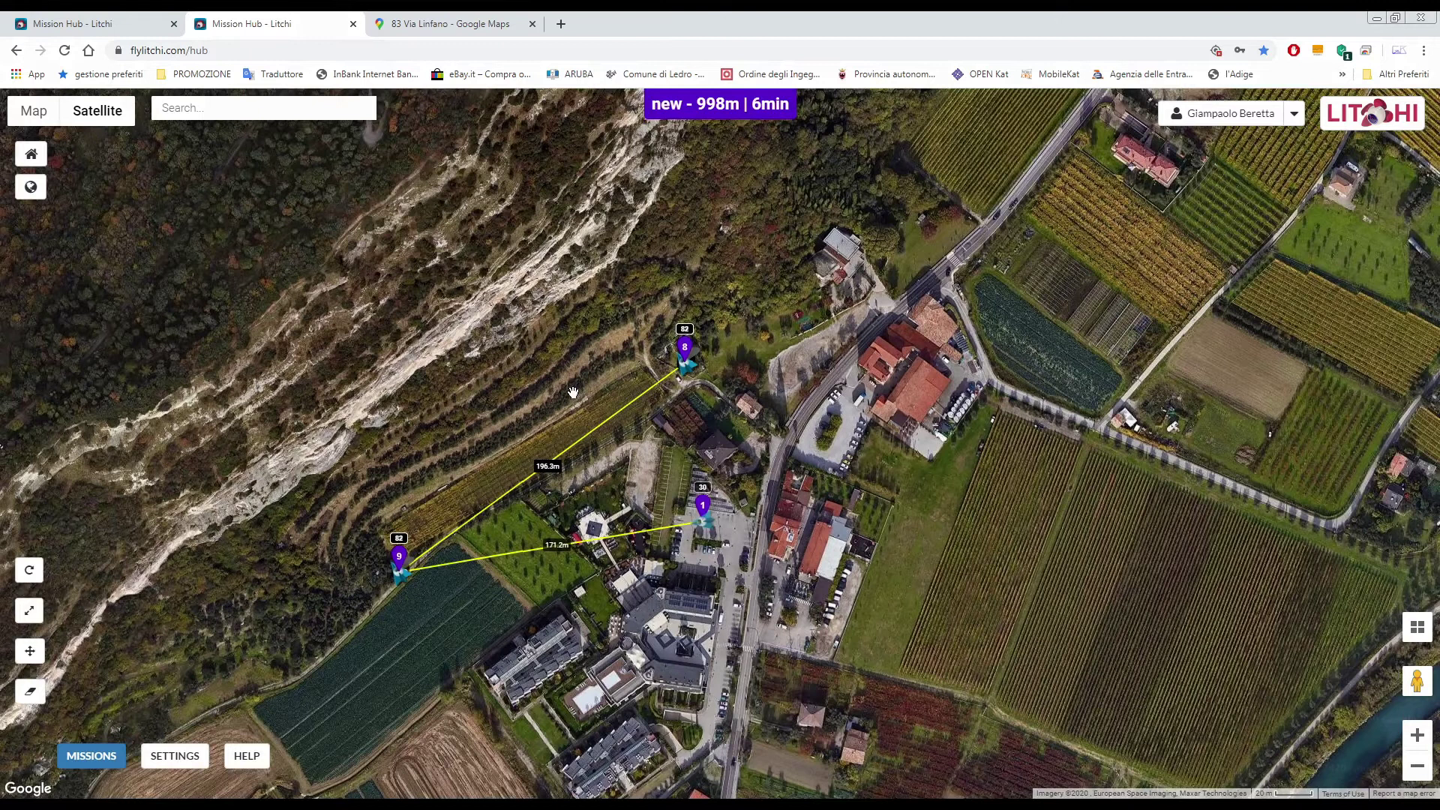
left_click_drag(490, 355, 427, 358)
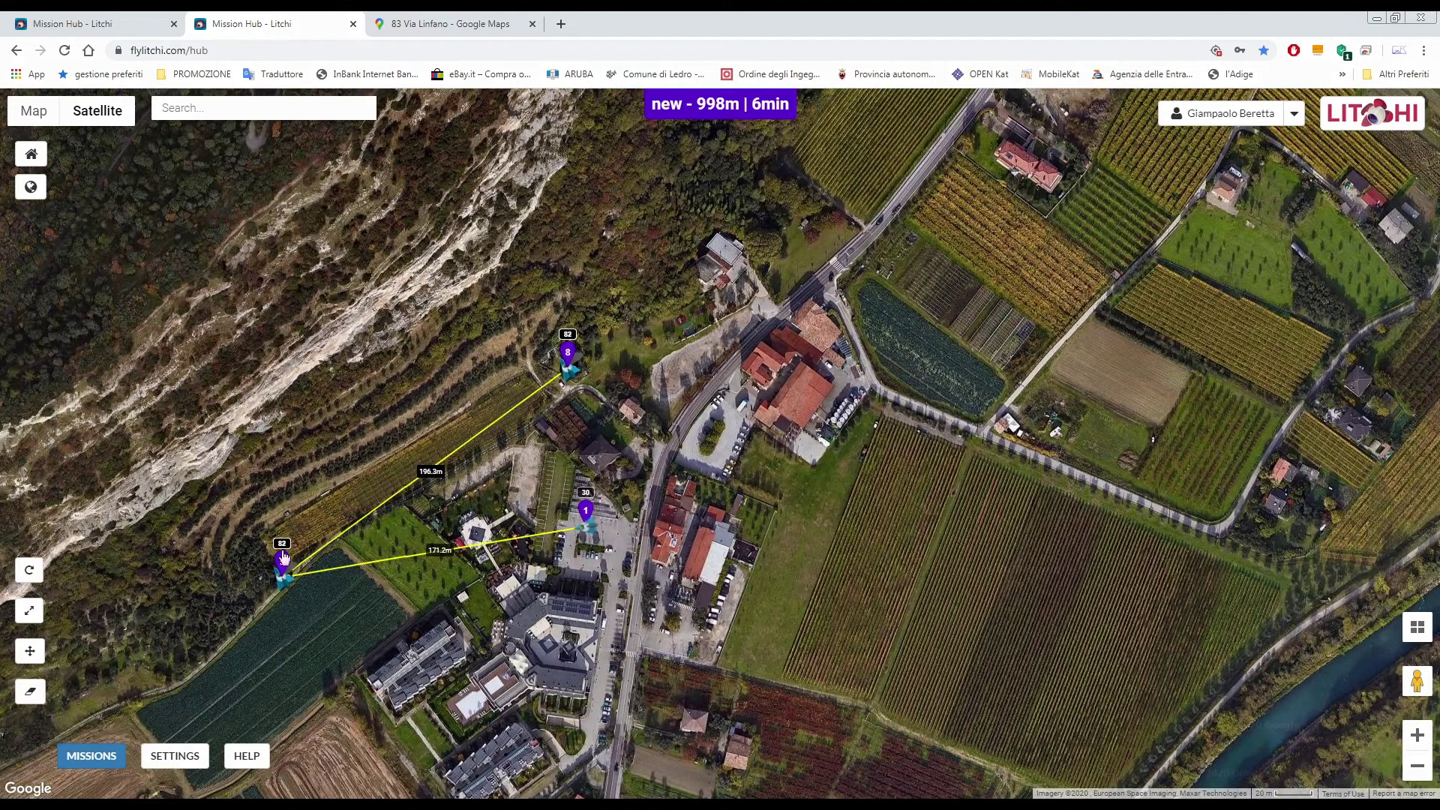
Export the mission as a KML 3D path, overwriting the existing new_3Dpath.kml
left_click(89, 767)
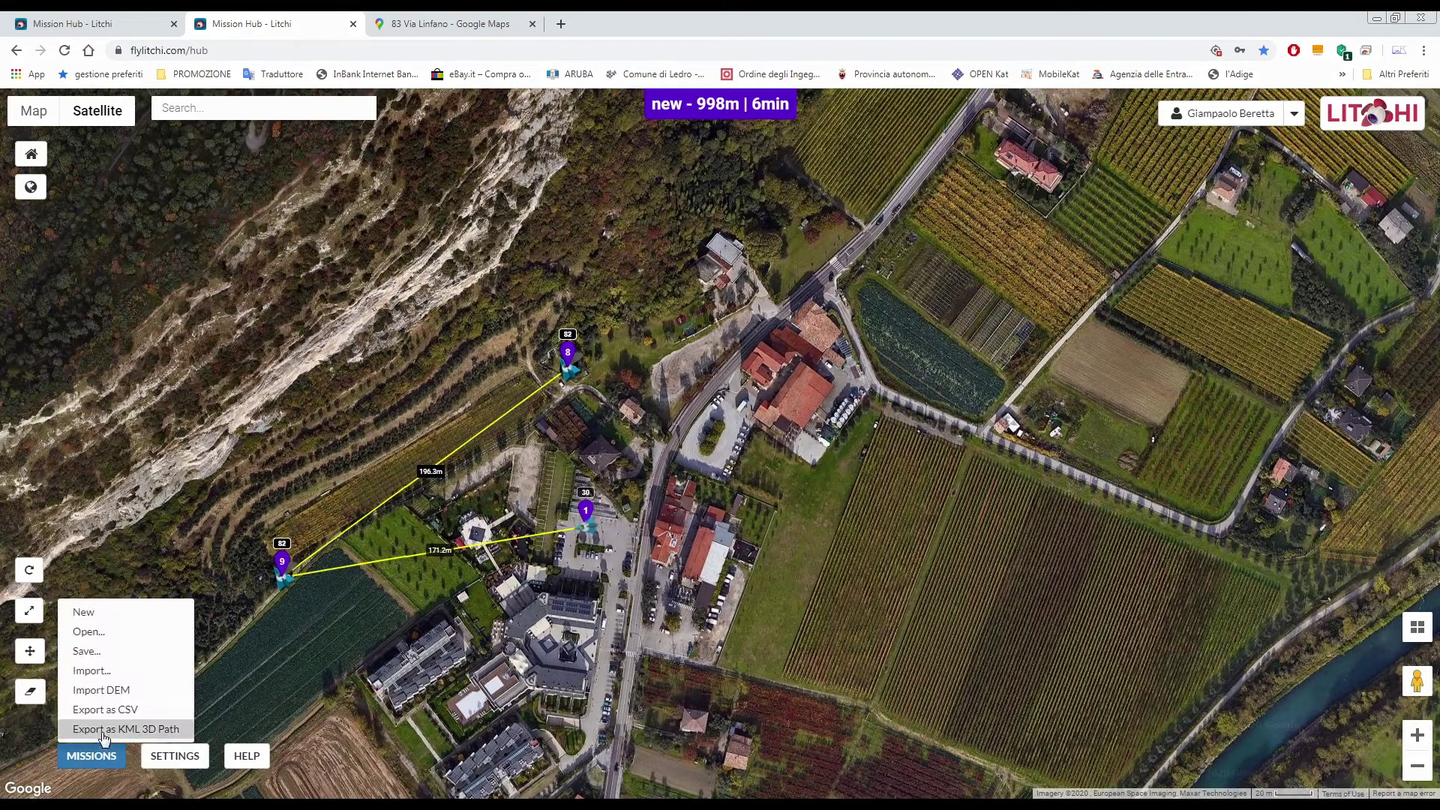
left_click(103, 731)
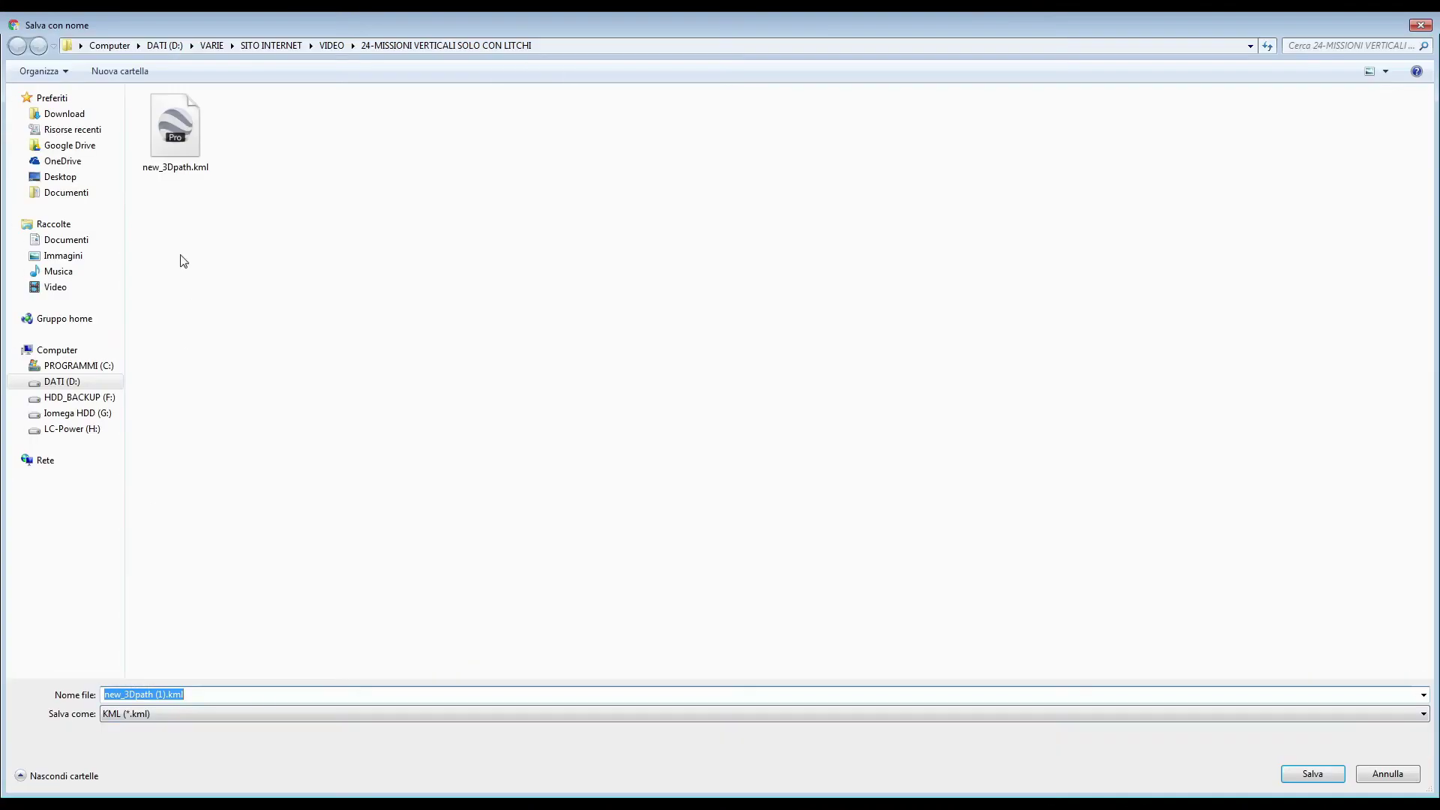
double_click(177, 141)
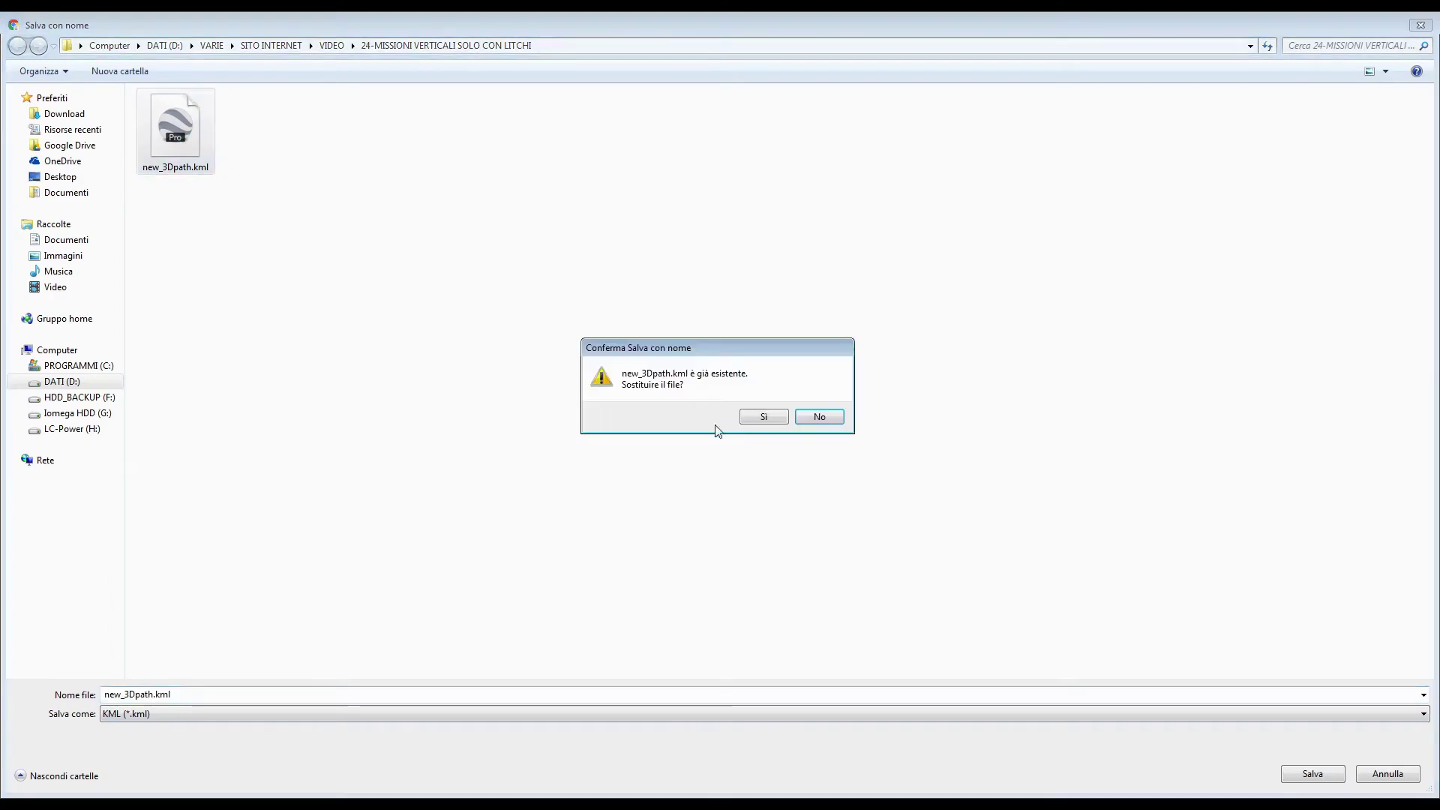
left_click(753, 420)
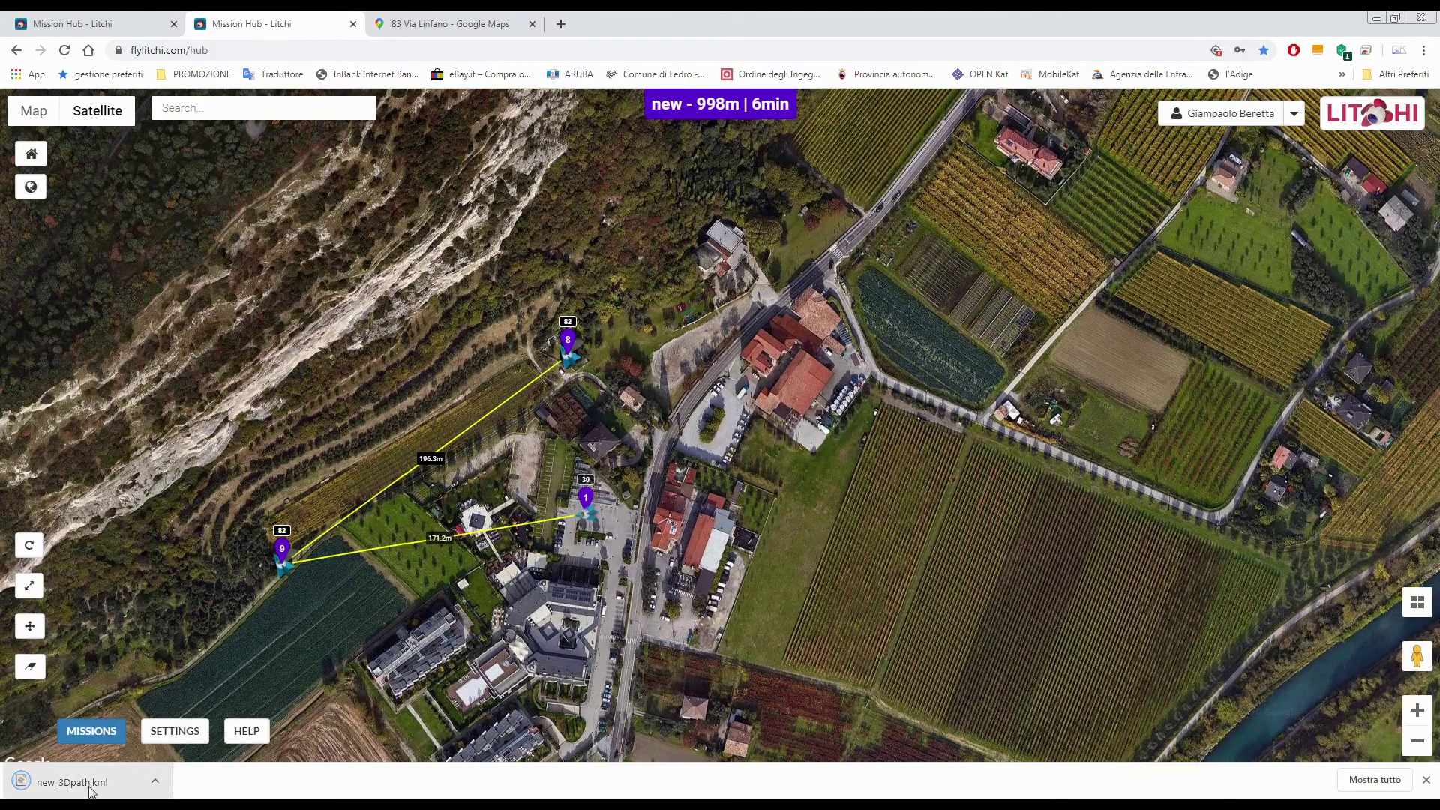
Open new_3Dpath.kml in Google Earth Pro and examine the stacked flight passes against the rock wall
left_click(75, 780)
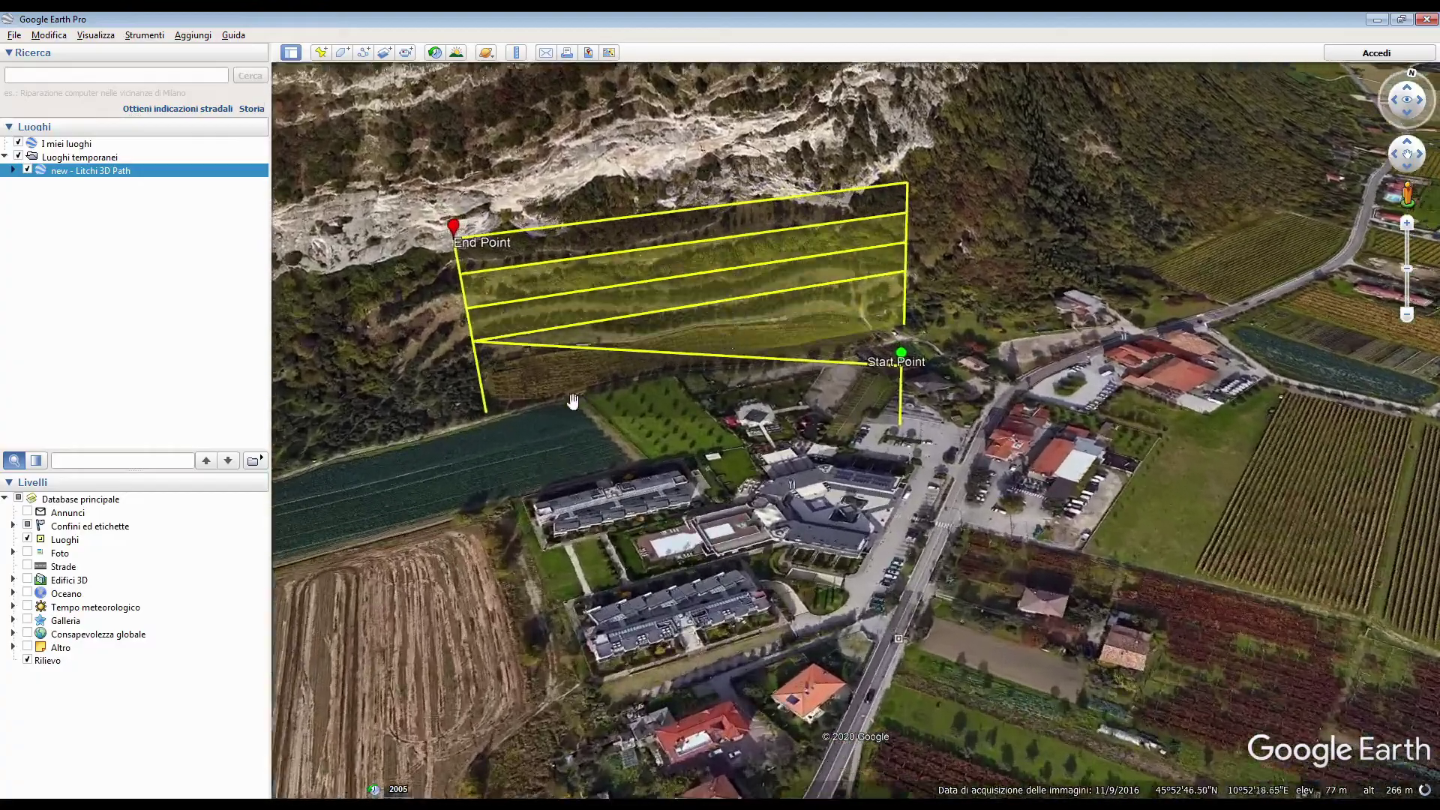
left_click_drag(572, 402, 655, 363)
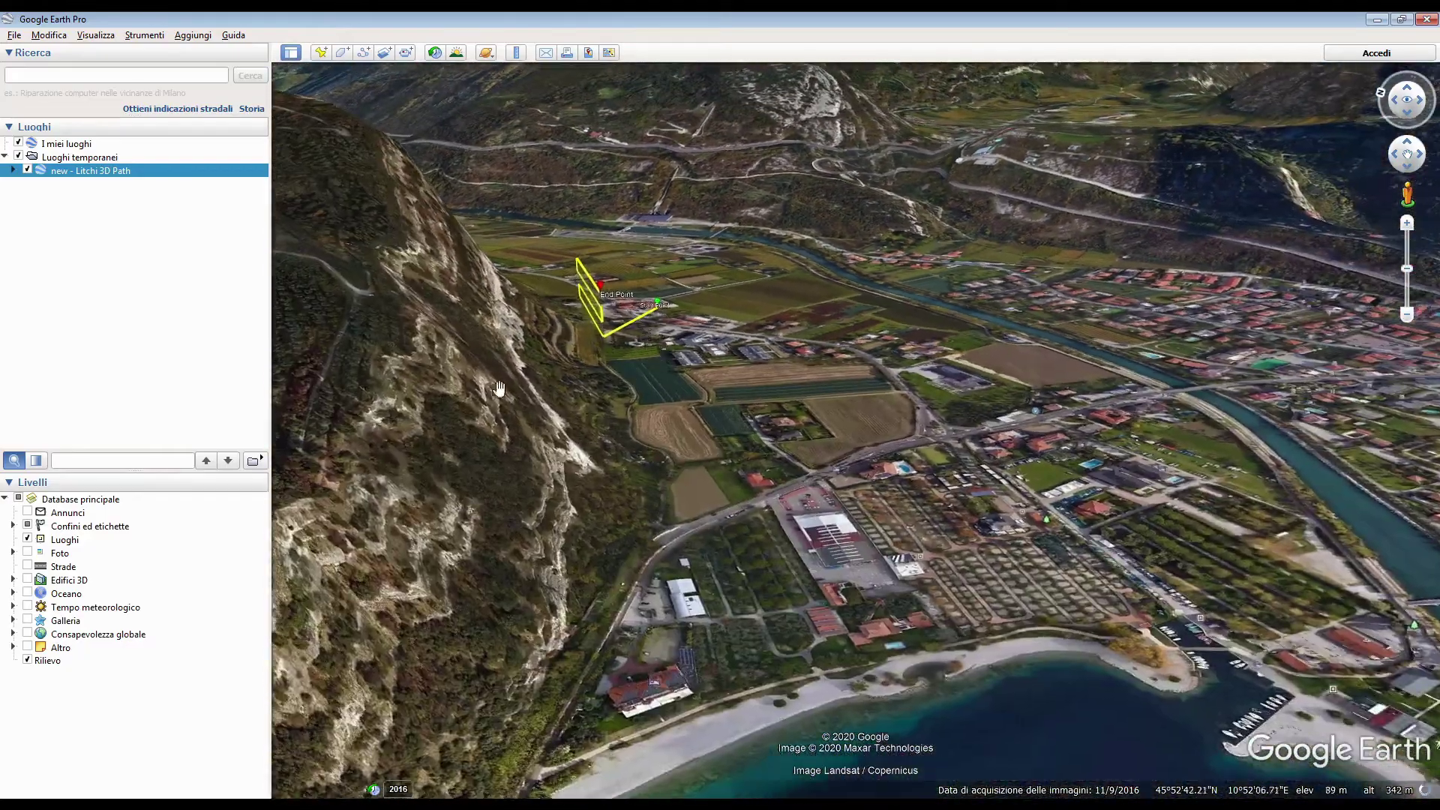